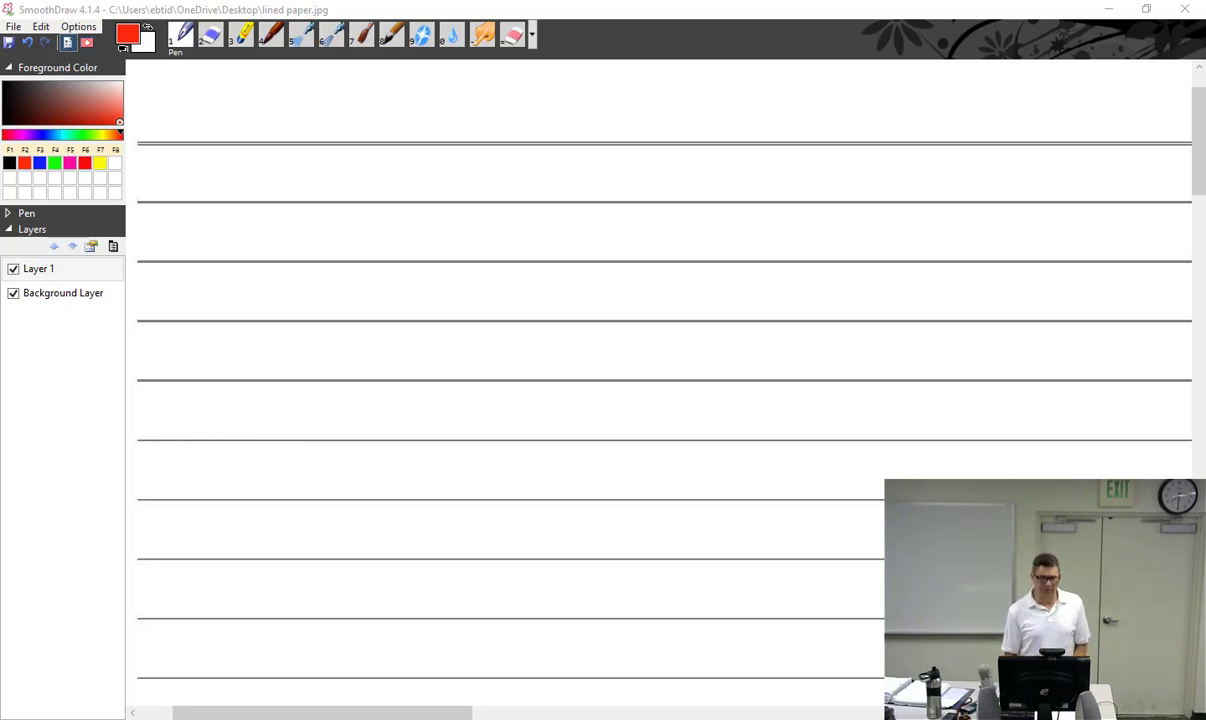
# Handwrite the heading 'Switches' with a red S and the remaining letters in black
pyautogui.moveTo(222, 92); pyautogui.dragTo(202, 121)
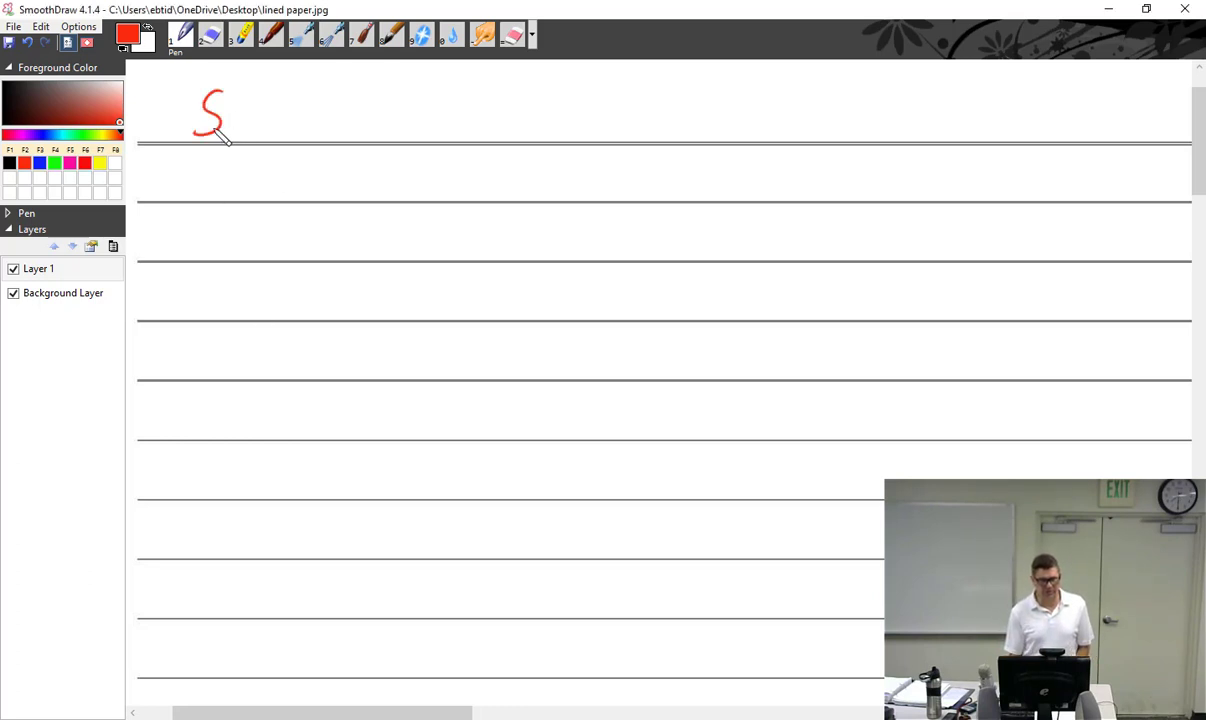
pyautogui.click(9, 165)
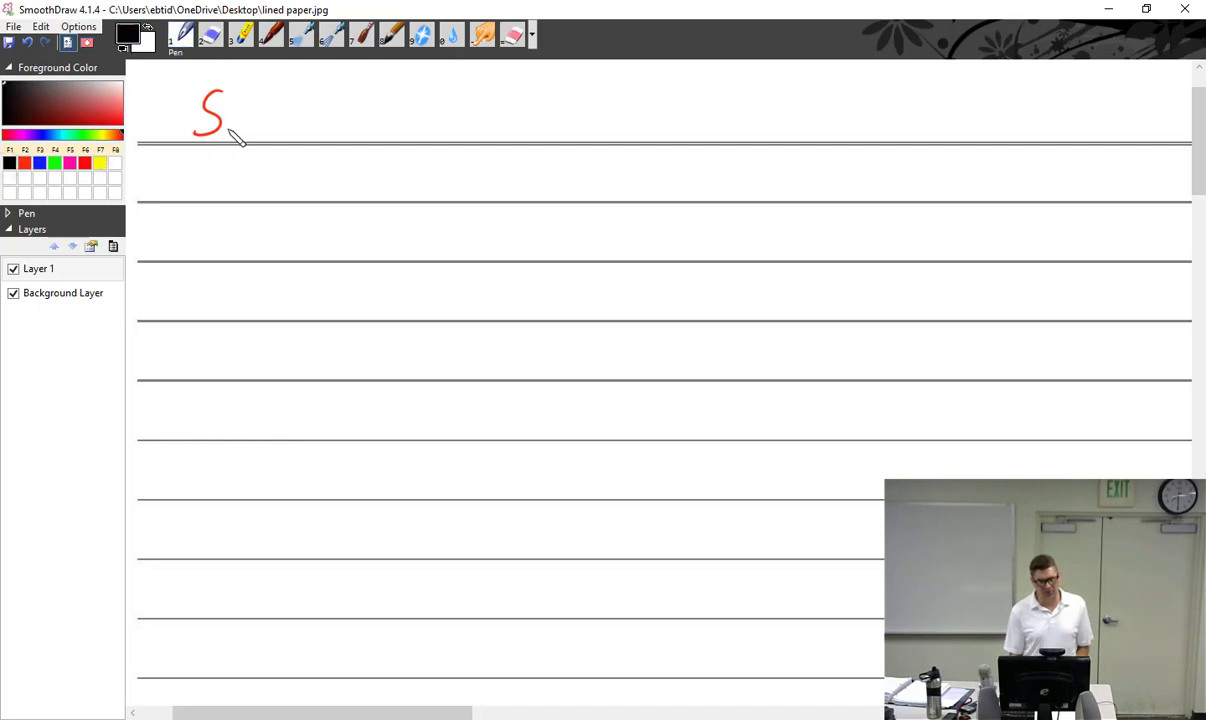
pyautogui.moveTo(242, 116)
pyautogui.mouseDown()
pyautogui.moveTo(283, 131)
pyautogui.moveTo(311, 112)
pyautogui.moveTo(347, 127)
pyautogui.mouseUp()
pyautogui.moveTo(347, 110); pyautogui.dragTo(337, 136)
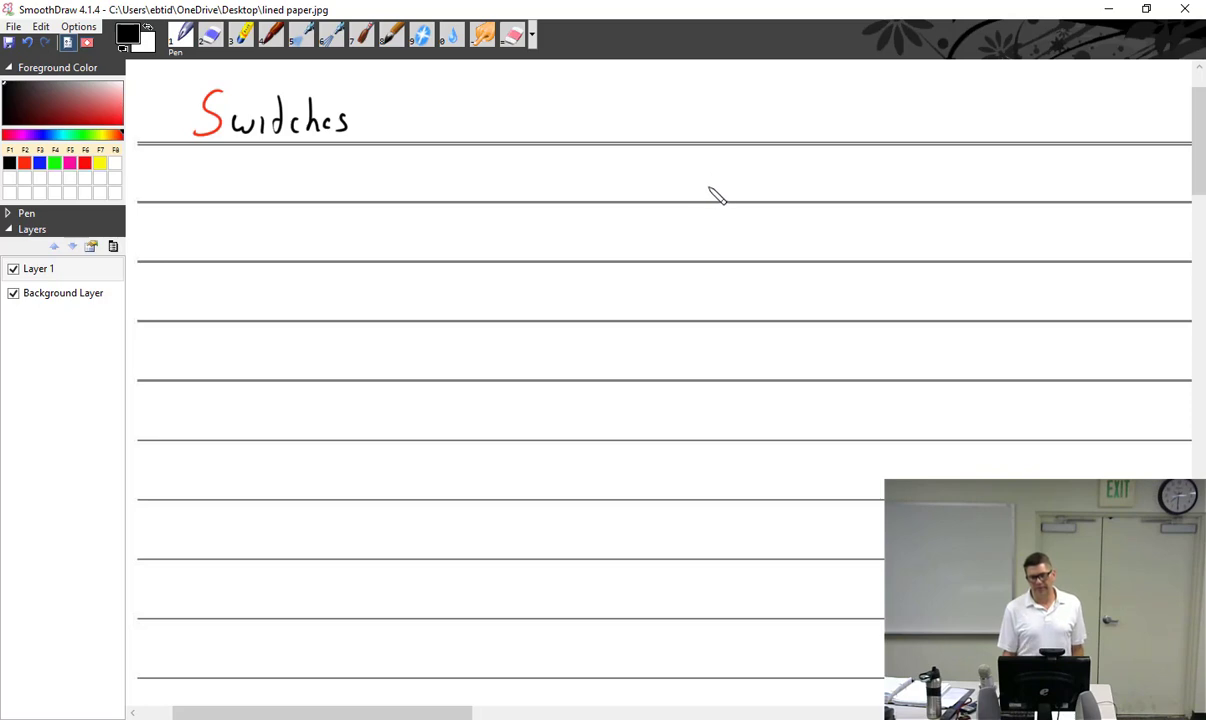
pyautogui.moveTo(716, 183); pyautogui.dragTo(713, 184)
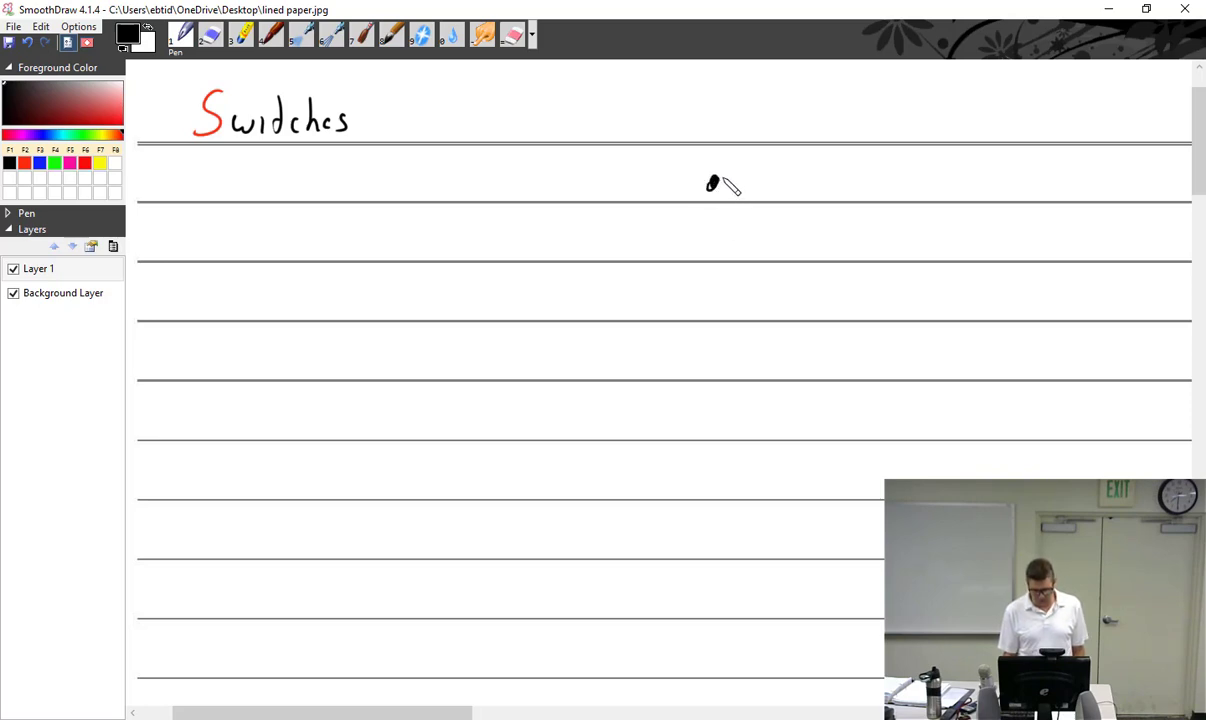
# Draw the upper pole's pivot, two contact dots and blade, undoing a mistaken first stroke
pyautogui.click(773, 137)
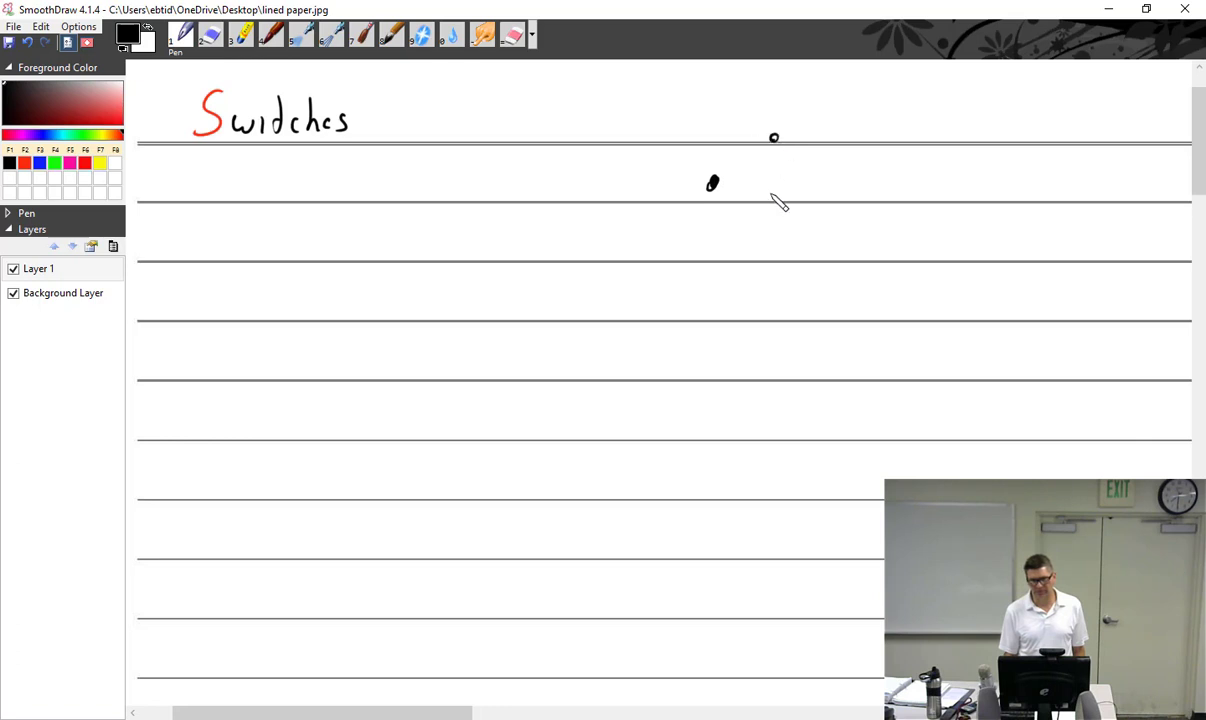
pyautogui.click(769, 186)
pyautogui.moveTo(711, 183); pyautogui.dragTo(776, 156)
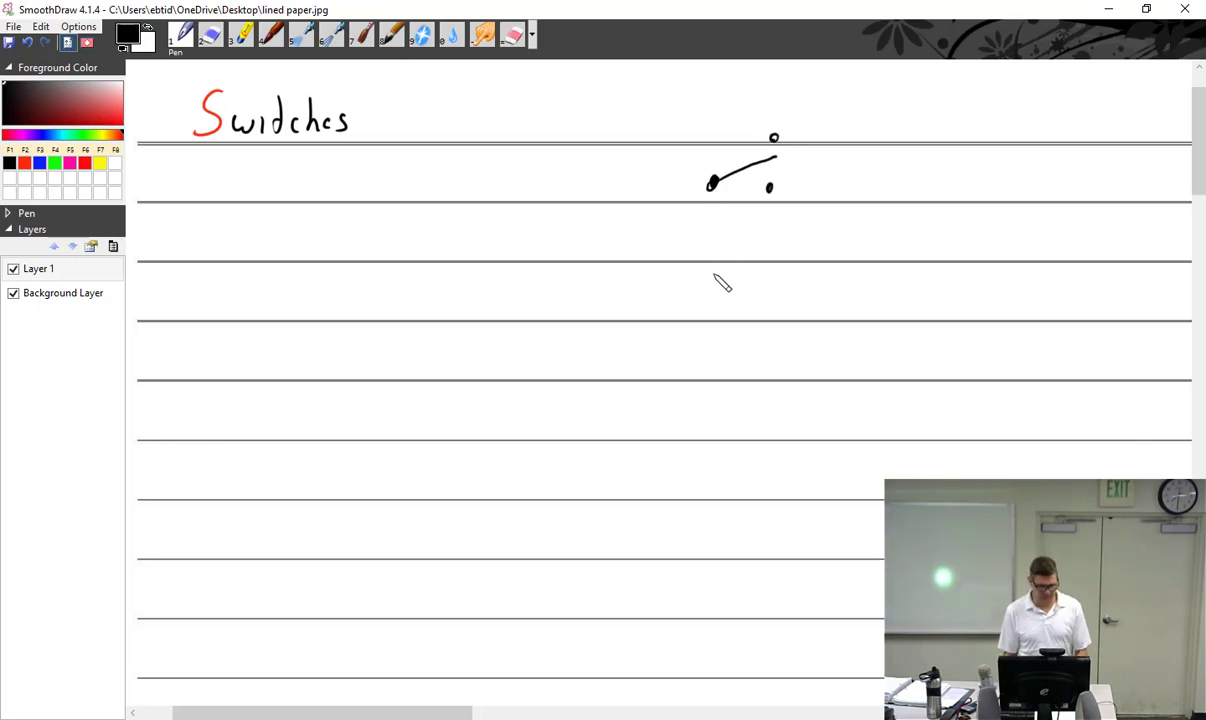
pyautogui.hotkey('ctrl', 'z')
pyautogui.hotkey('ctrl', 'z')
pyautogui.hotkey('ctrl', 'z')
pyautogui.hotkey('ctrl', 'z')
pyautogui.hotkey('ctrl', 'z')
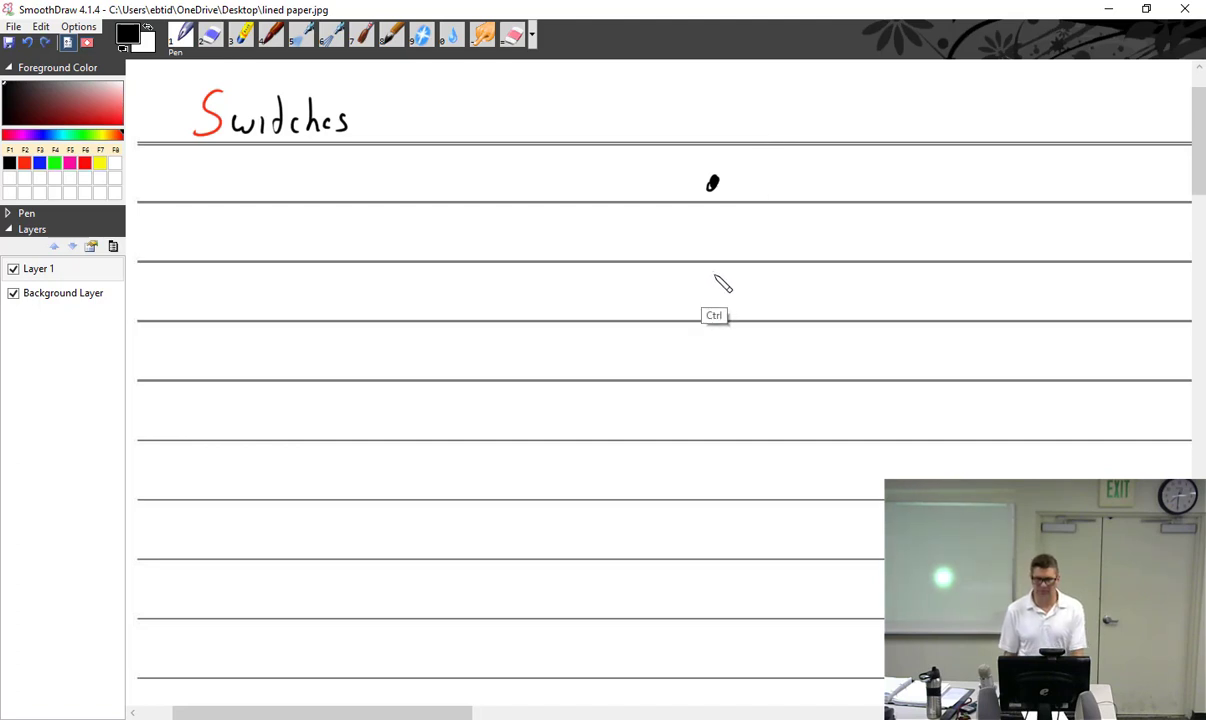
pyautogui.click(728, 170)
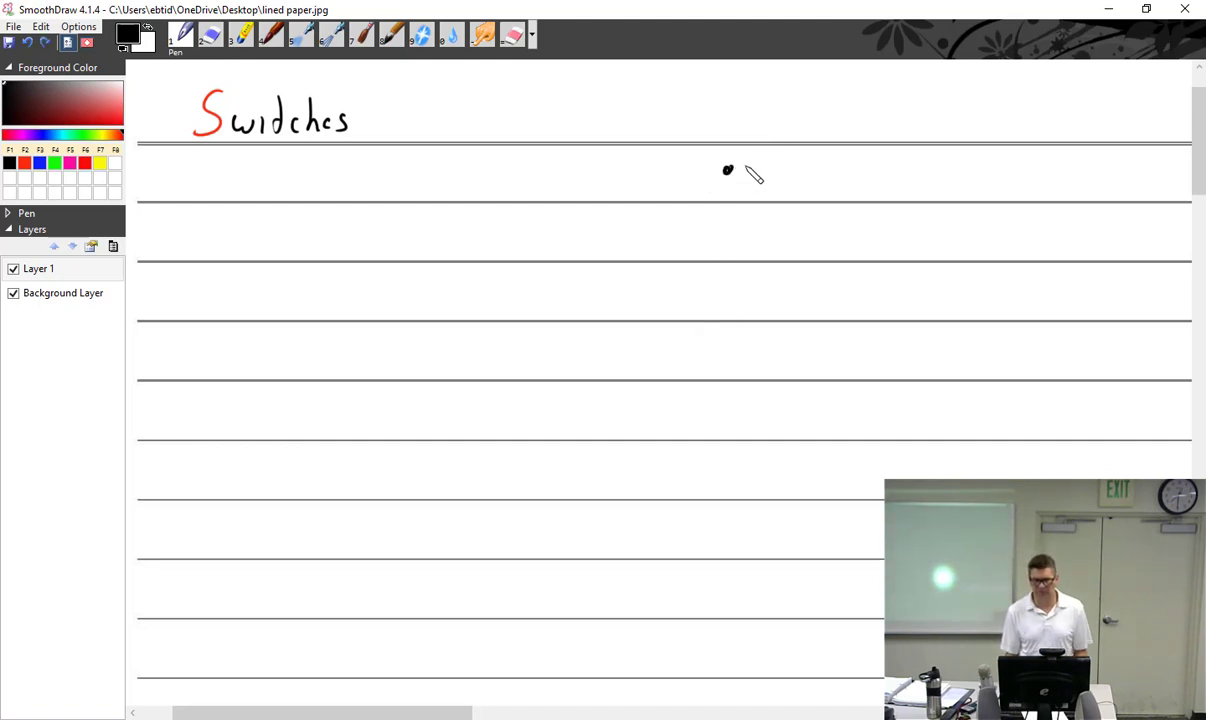
pyautogui.click(787, 143)
pyautogui.click(778, 191)
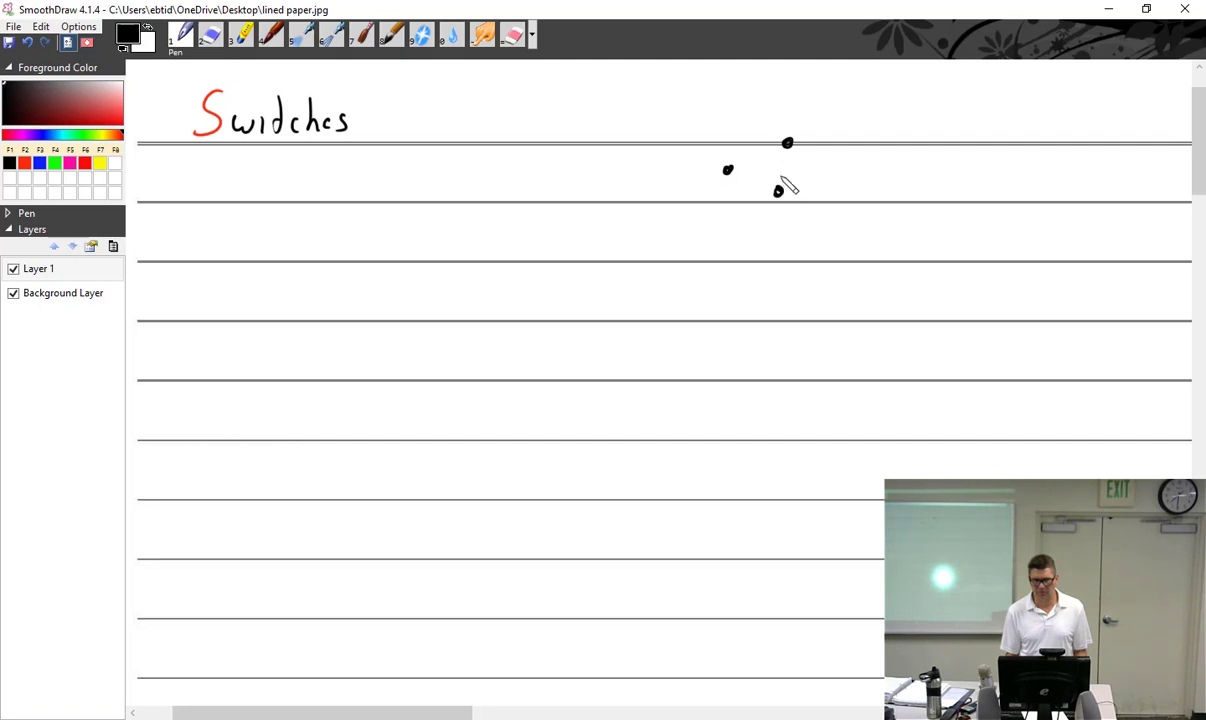
pyautogui.moveTo(728, 170); pyautogui.dragTo(792, 165)
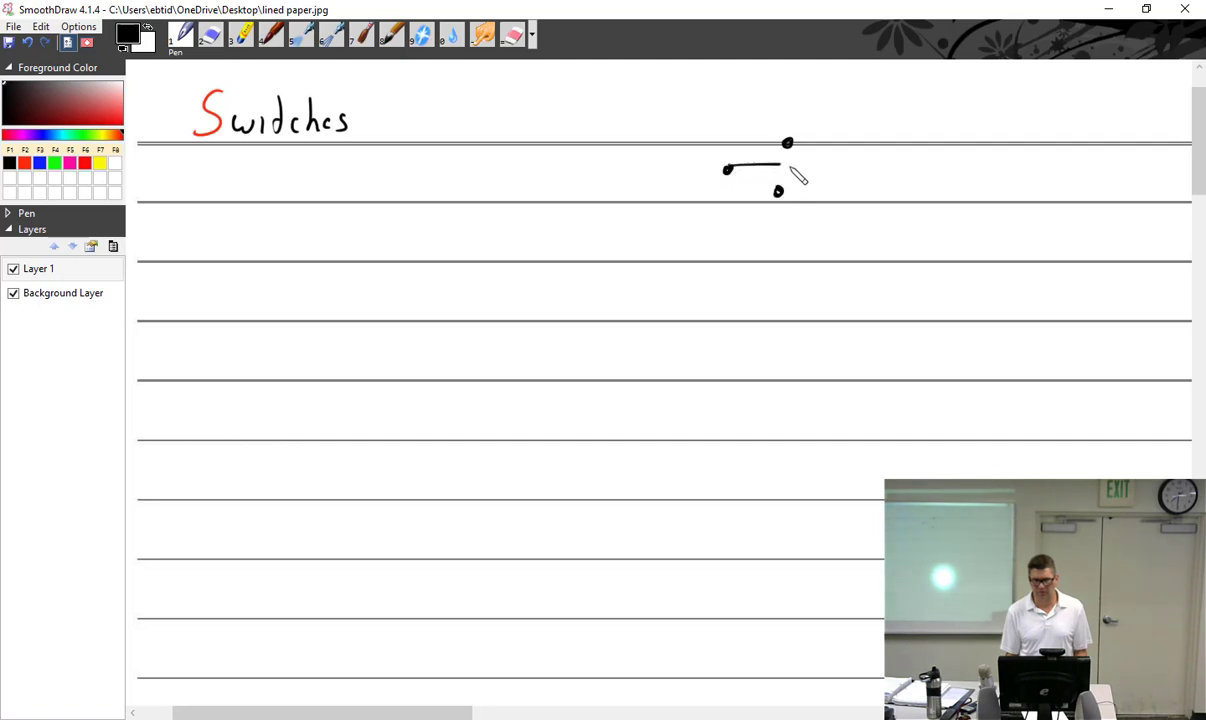
# Draw the second pole and a dashed linkage, then begin the note 'i Pole'
pyautogui.click(727, 235)
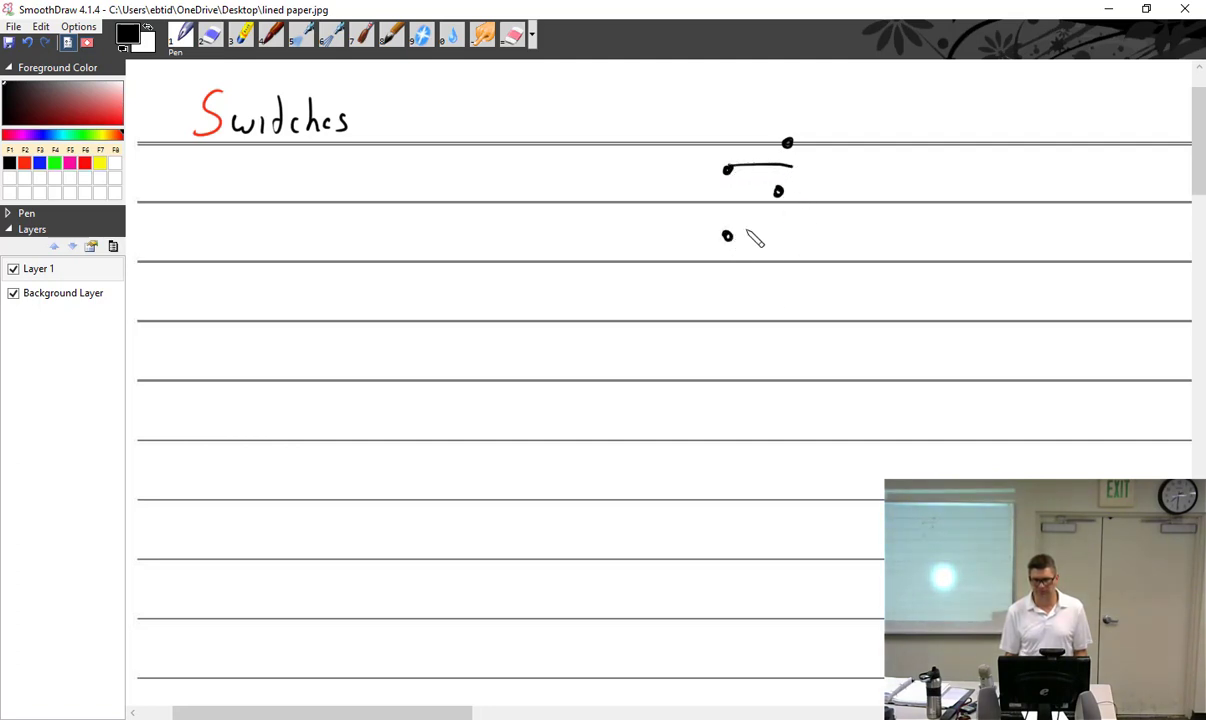
pyautogui.click(770, 216)
pyautogui.click(768, 252)
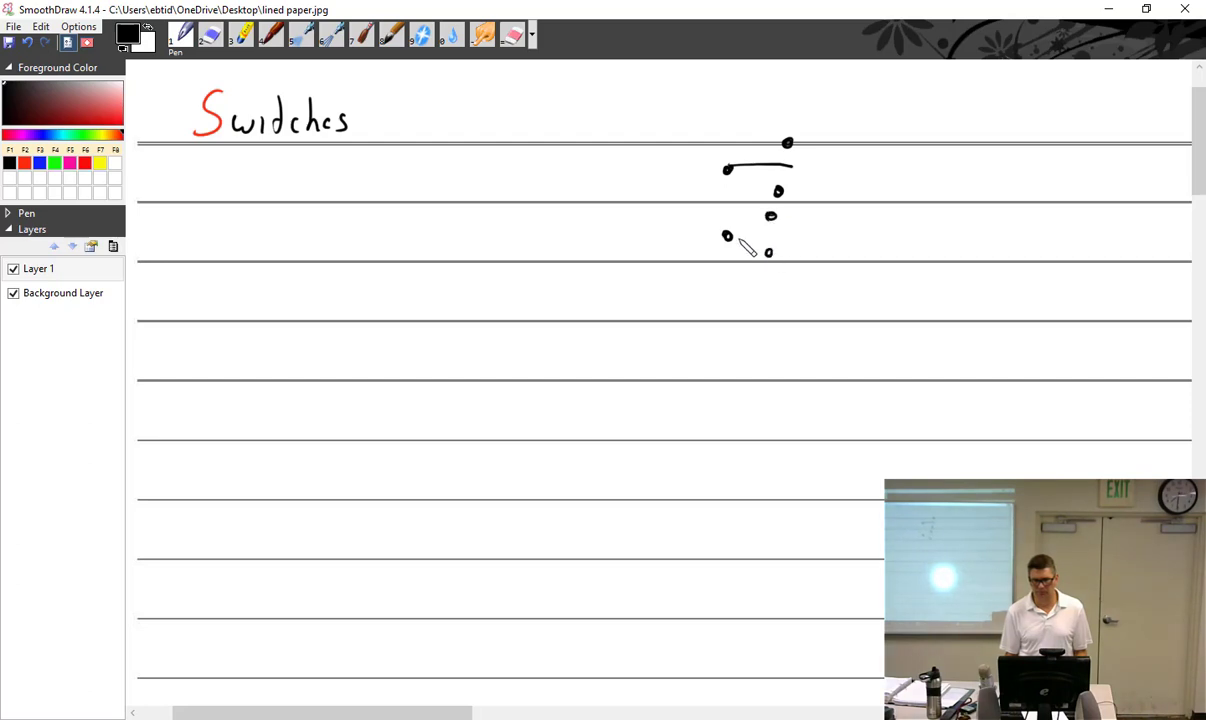
pyautogui.moveTo(727, 235); pyautogui.dragTo(775, 233)
pyautogui.moveTo(756, 168); pyautogui.dragTo(747, 220)
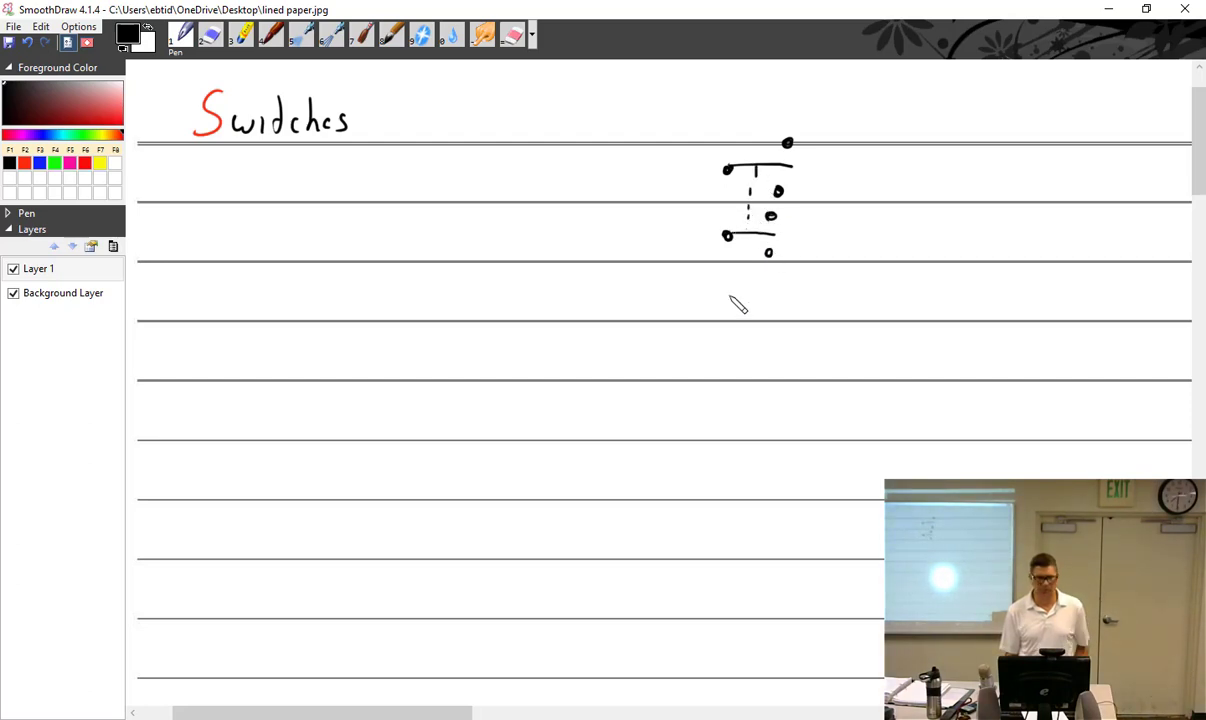
pyautogui.moveTo(183, 175)
pyautogui.mouseDown()
pyautogui.moveTo(247, 197)
pyautogui.moveTo(248, 181)
pyautogui.moveTo(278, 178)
pyautogui.moveTo(290, 195)
pyautogui.mouseUp()
pyautogui.click(185, 171)
# Finish the word 'Pole' and write 'ii throw' on the second note line
pyautogui.moveTo(298, 187); pyautogui.dragTo(312, 194)
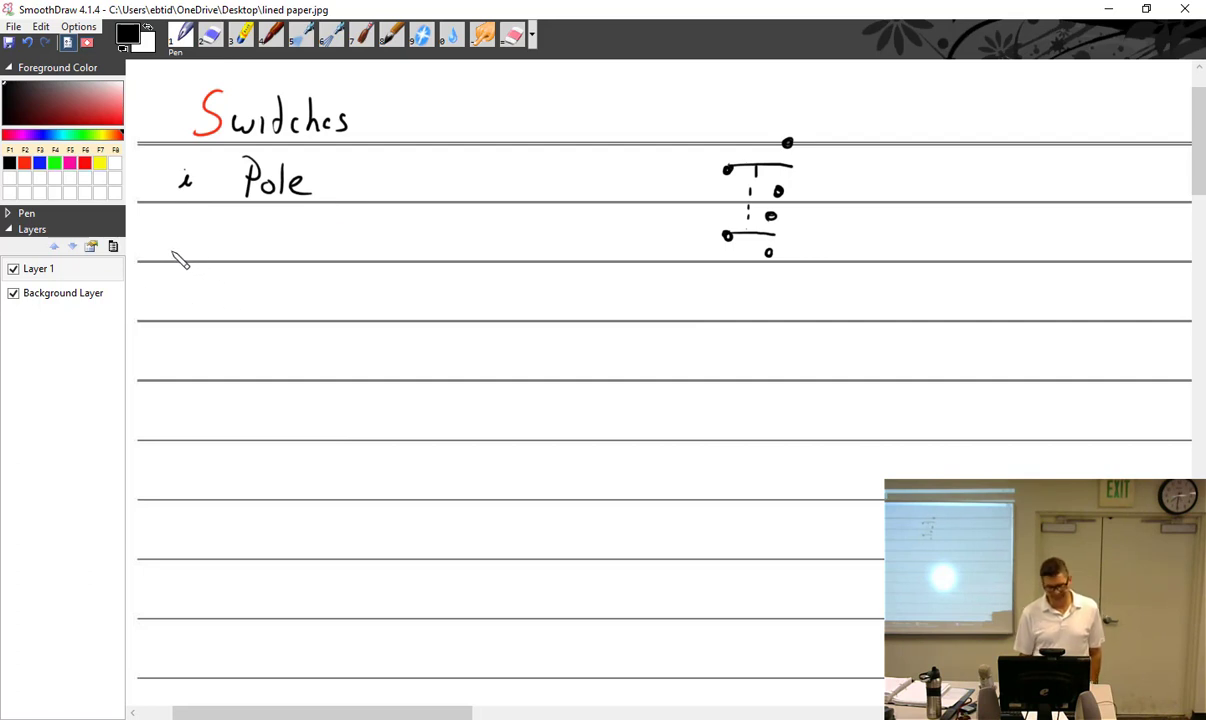
pyautogui.moveTo(172, 304); pyautogui.dragTo(232, 309)
pyautogui.moveTo(227, 293); pyautogui.dragTo(239, 292)
pyautogui.moveTo(248, 277)
pyautogui.mouseDown()
pyautogui.moveTo(263, 309)
pyautogui.moveTo(285, 288)
pyautogui.moveTo(322, 290)
pyautogui.mouseUp()
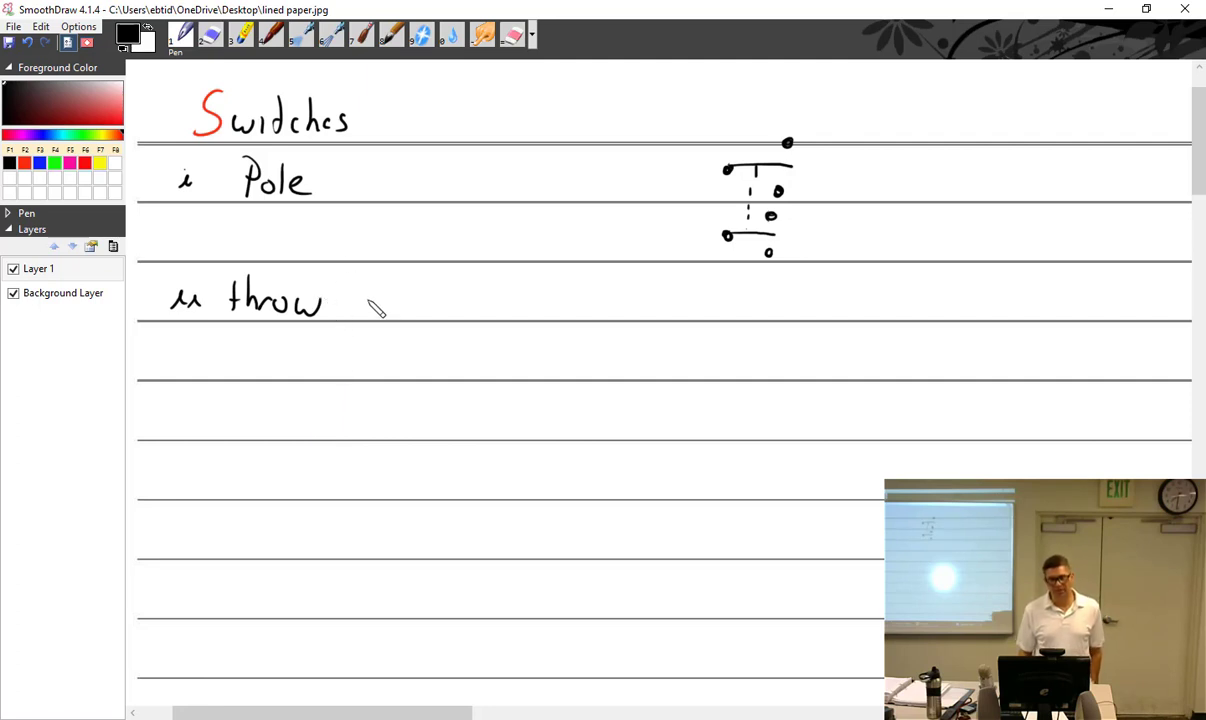
# Complete item i as 'Pole – the moveable part'
pyautogui.moveTo(318, 184)
pyautogui.mouseDown()
pyautogui.moveTo(356, 193)
pyautogui.moveTo(368, 169)
pyautogui.mouseUp()
pyautogui.moveTo(373, 160)
pyautogui.mouseDown()
pyautogui.moveTo(389, 190)
pyautogui.moveTo(429, 195)
pyautogui.moveTo(497, 176)
pyautogui.moveTo(503, 186)
pyautogui.moveTo(508, 173)
pyautogui.moveTo(528, 191)
pyautogui.moveTo(557, 212)
pyautogui.mouseUp()
pyautogui.moveTo(558, 184); pyautogui.dragTo(586, 187)
pyautogui.moveTo(594, 182); pyautogui.dragTo(612, 195)
pyautogui.moveTo(604, 180); pyautogui.dragTo(620, 178)
# Complete item ii as 'throw – does not move'
pyautogui.moveTo(334, 299); pyautogui.dragTo(346, 298)
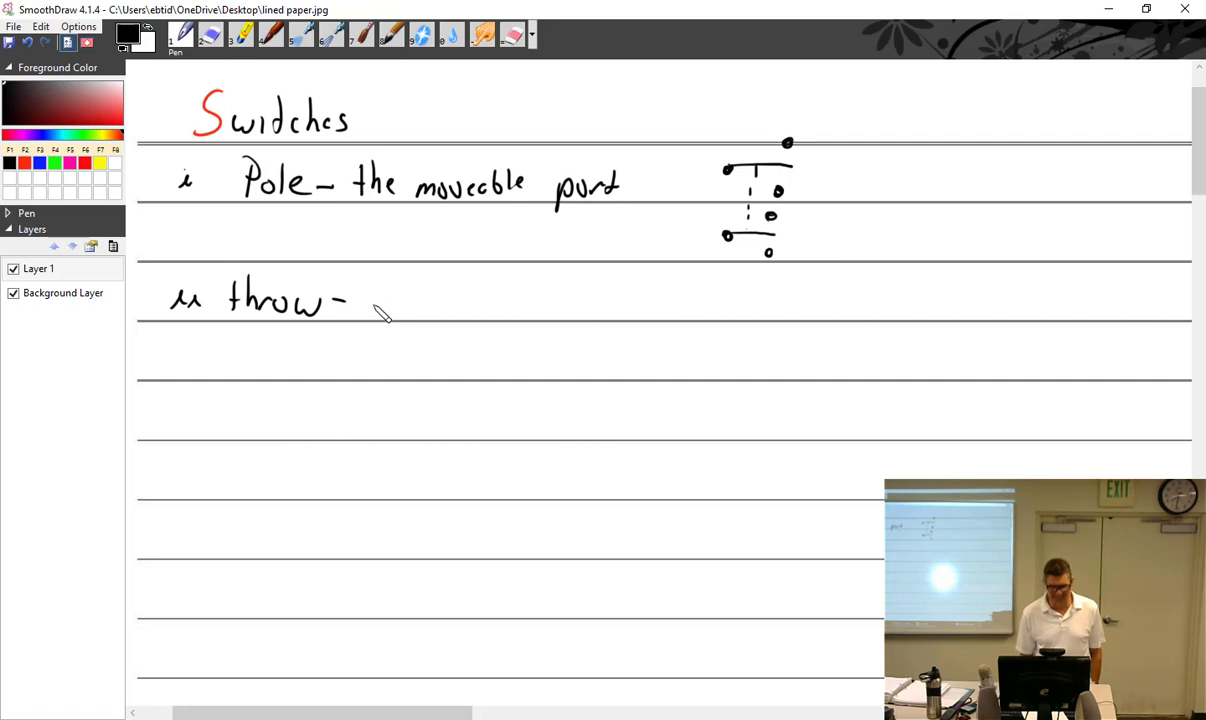
pyautogui.moveTo(378, 296)
pyautogui.mouseDown()
pyautogui.moveTo(382, 310)
pyautogui.moveTo(400, 298)
pyautogui.moveTo(418, 310)
pyautogui.mouseUp()
pyautogui.moveTo(432, 296)
pyautogui.mouseDown()
pyautogui.moveTo(426, 310)
pyautogui.moveTo(462, 310)
pyautogui.moveTo(452, 306)
pyautogui.mouseUp()
pyautogui.moveTo(474, 290)
pyautogui.mouseDown()
pyautogui.moveTo(474, 314)
pyautogui.moveTo(482, 300)
pyautogui.mouseUp()
pyautogui.moveTo(496, 304); pyautogui.dragTo(532, 304)
pyautogui.moveTo(538, 300); pyautogui.dragTo(578, 312)
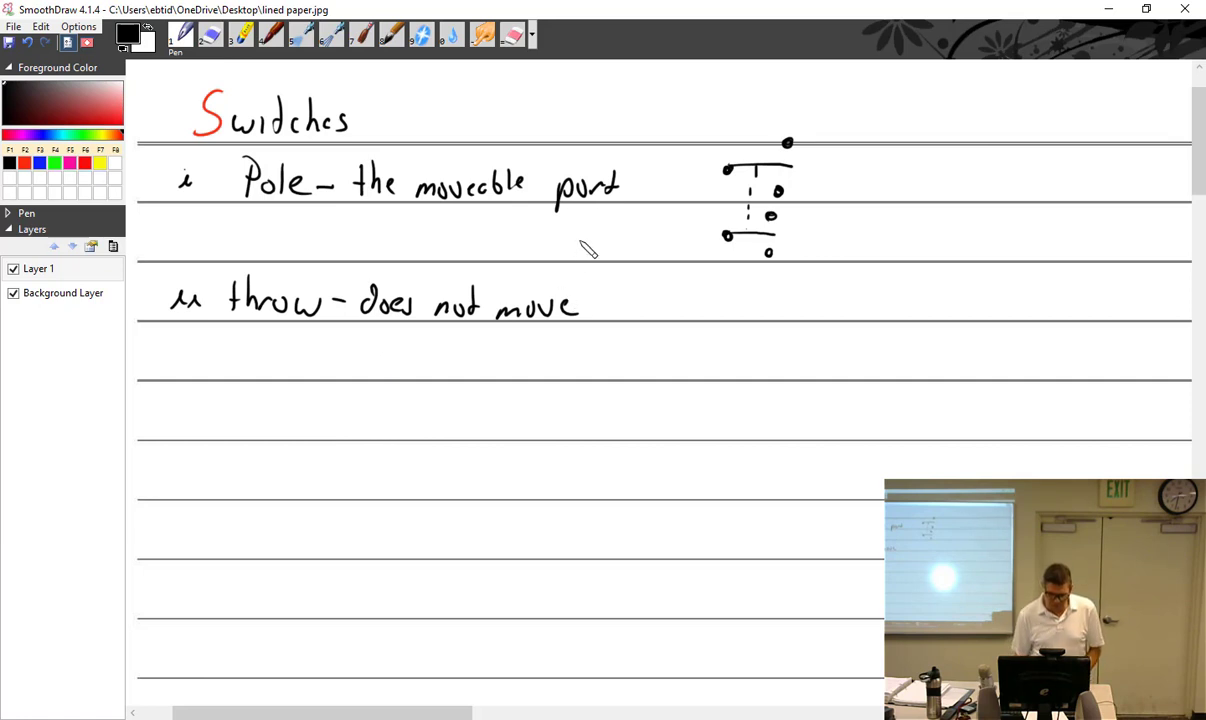
# Append '– number of paths (per pole)' after 'does not move' on item ii
pyautogui.moveTo(603, 300)
pyautogui.mouseDown()
pyautogui.moveTo(834, 311)
pyautogui.moveTo(845, 289)
pyautogui.moveTo(853, 308)
pyautogui.moveTo(874, 297)
pyautogui.moveTo(860, 305)
pyautogui.moveTo(939, 321)
pyautogui.moveTo(940, 294)
pyautogui.moveTo(953, 308)
pyautogui.moveTo(1011, 294)
pyautogui.moveTo(1023, 306)
pyautogui.moveTo(1039, 288)
pyautogui.moveTo(1064, 318)
pyautogui.mouseUp()
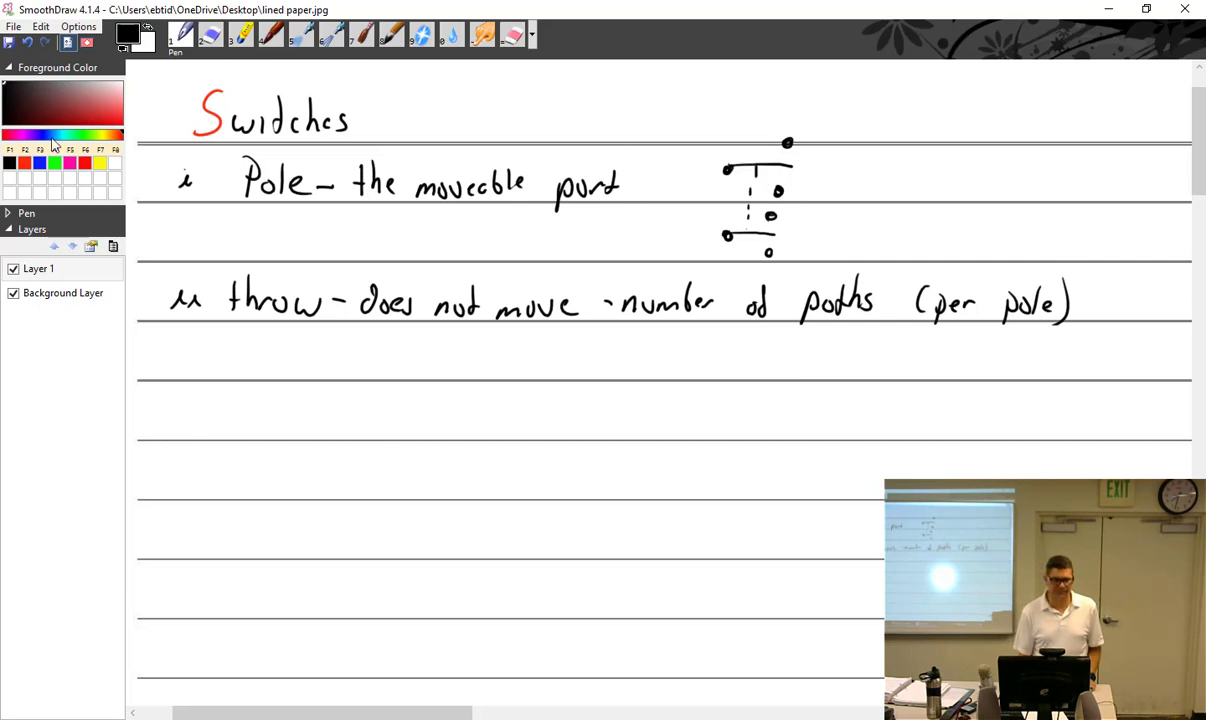
# Trace the switch's pole leads and contact path in red
pyautogui.click(85, 164)
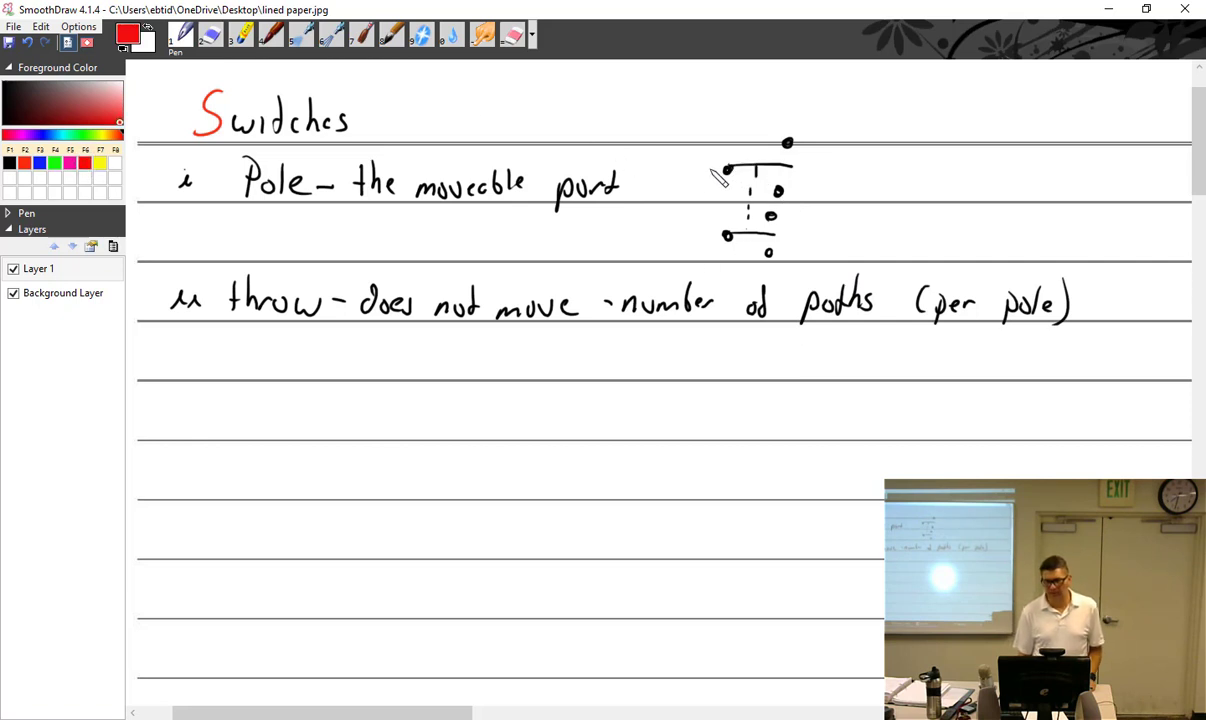
pyautogui.moveTo(680, 170); pyautogui.dragTo(728, 172)
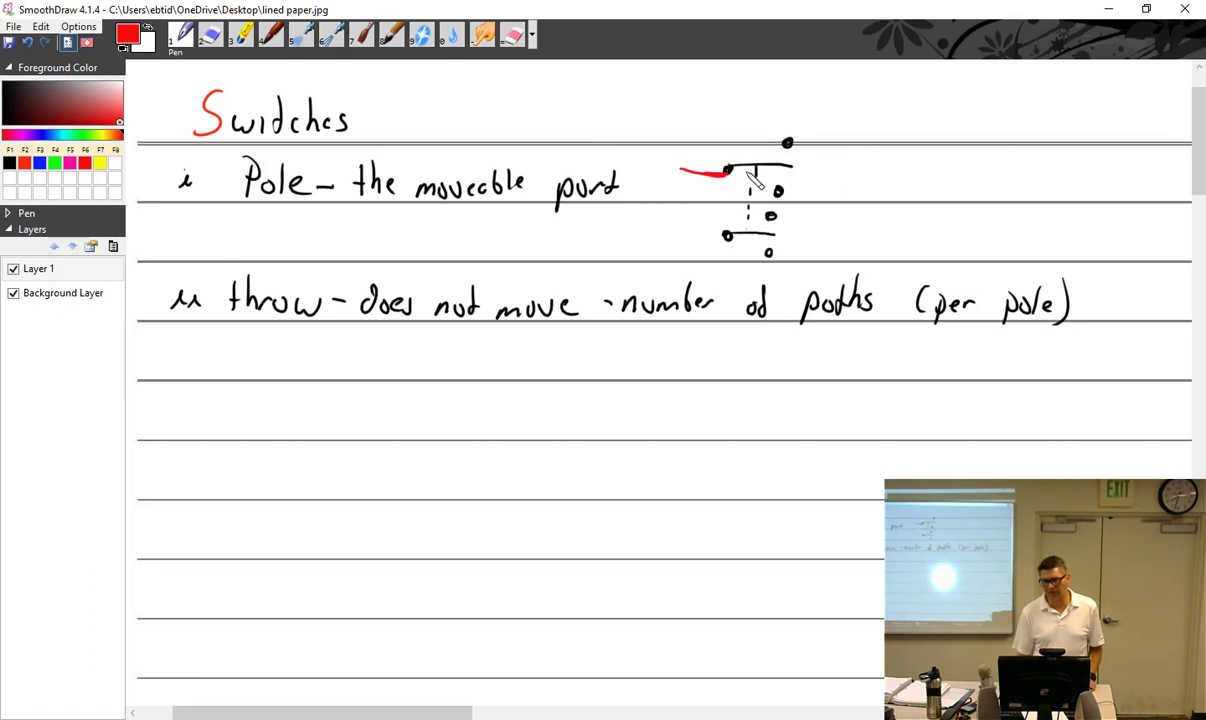
pyautogui.moveTo(787, 143); pyautogui.dragTo(728, 170)
pyautogui.moveTo(805, 190); pyautogui.dragTo(833, 190)
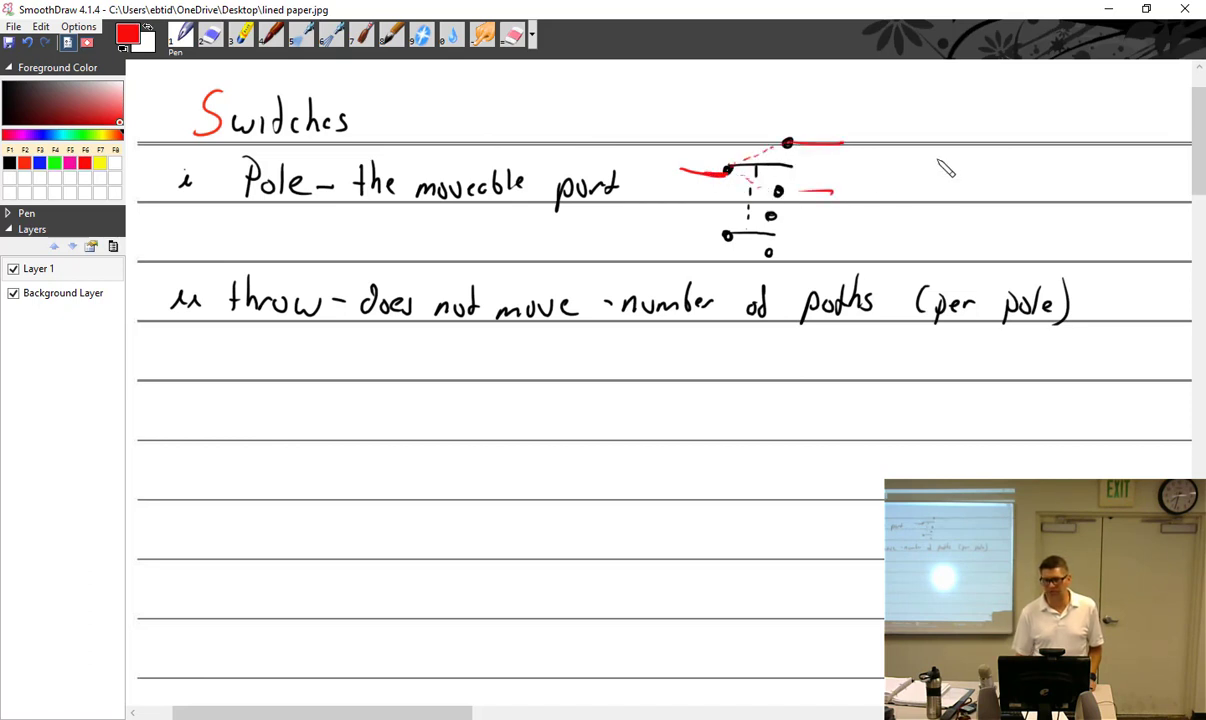
# Label the switch sketch 'DPDT' in red, then return to black ink
pyautogui.moveTo(880, 98)
pyautogui.mouseDown()
pyautogui.moveTo(880, 137)
pyautogui.moveTo(902, 138)
pyautogui.mouseUp()
pyautogui.moveTo(903, 99)
pyautogui.mouseDown()
pyautogui.moveTo(903, 120)
pyautogui.moveTo(930, 137)
pyautogui.moveTo(978, 102)
pyautogui.mouseUp()
pyautogui.moveTo(963, 104); pyautogui.dragTo(963, 137)
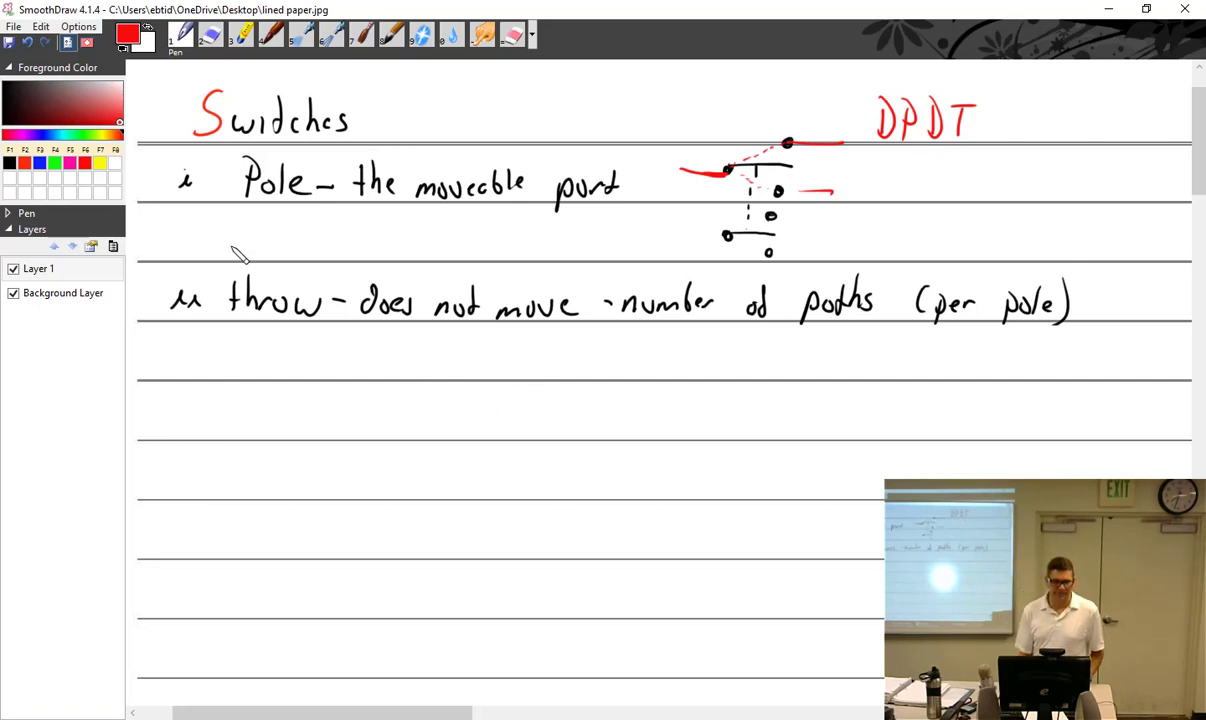
pyautogui.click(9, 165)
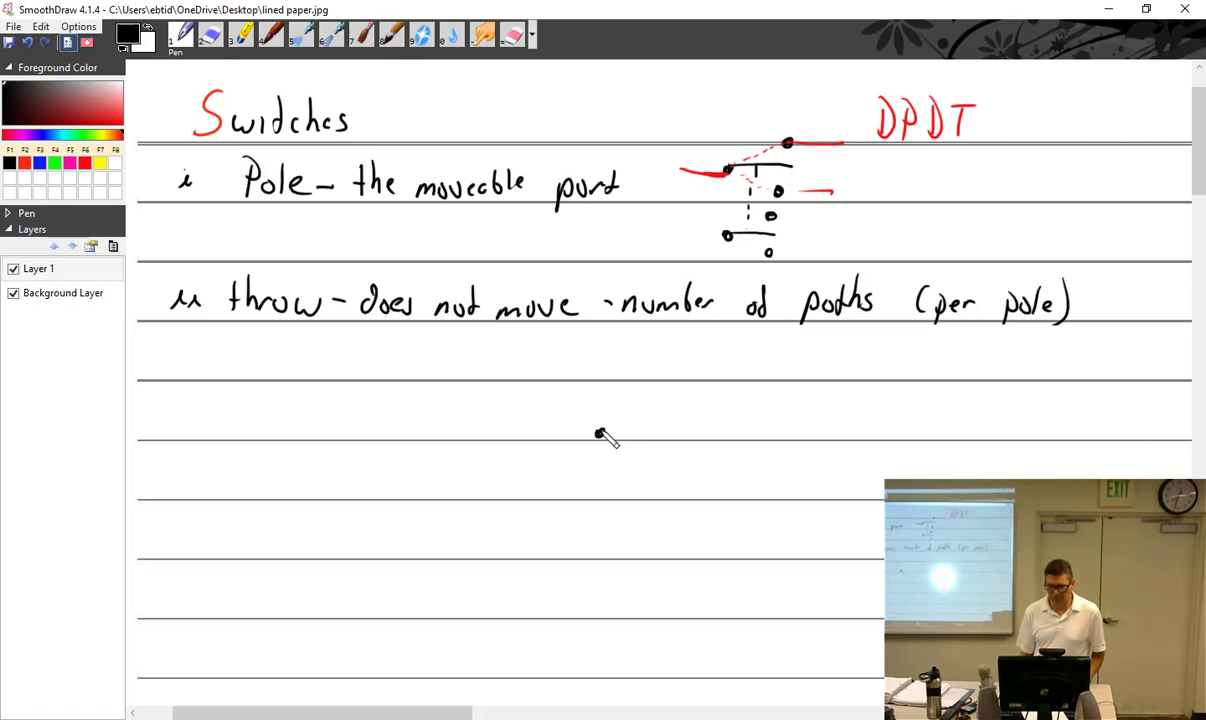
# Draw an open switch with its contact and lead, and label it 'SPST'
pyautogui.moveTo(598, 432)
pyautogui.mouseDown()
pyautogui.moveTo(668, 419)
pyautogui.moveTo(680, 435)
pyautogui.moveTo(750, 438)
pyautogui.mouseUp()
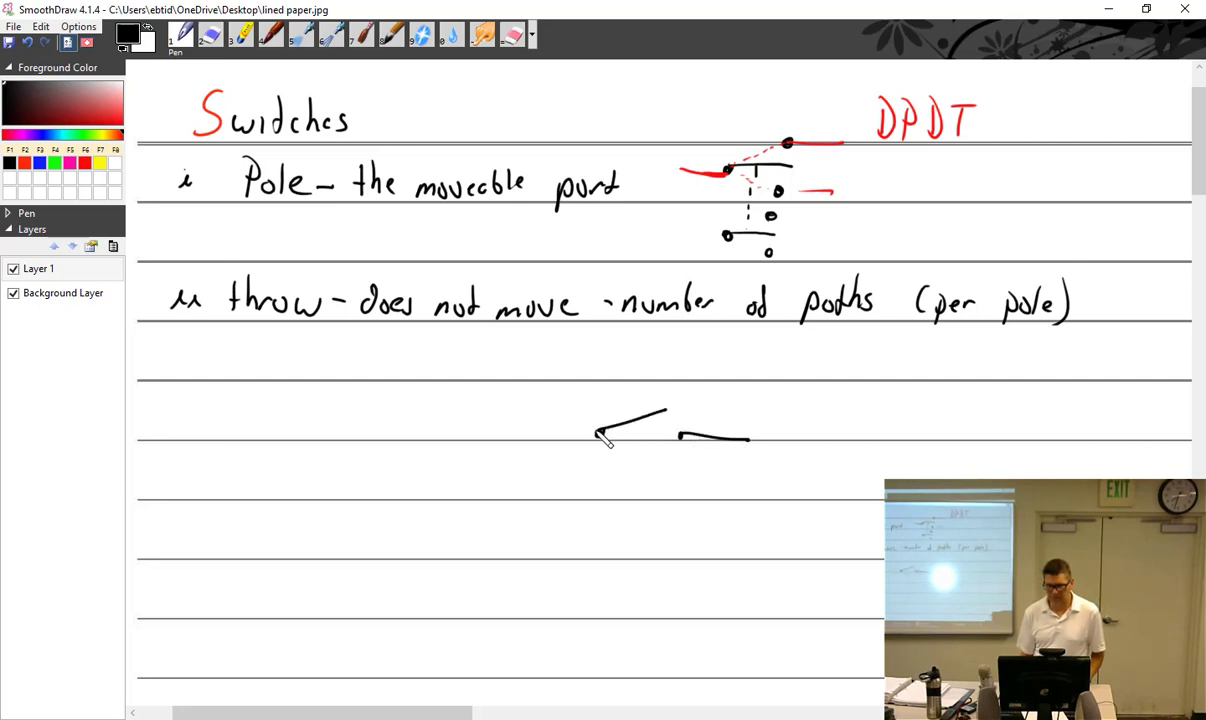
pyautogui.moveTo(598, 432); pyautogui.dragTo(524, 428)
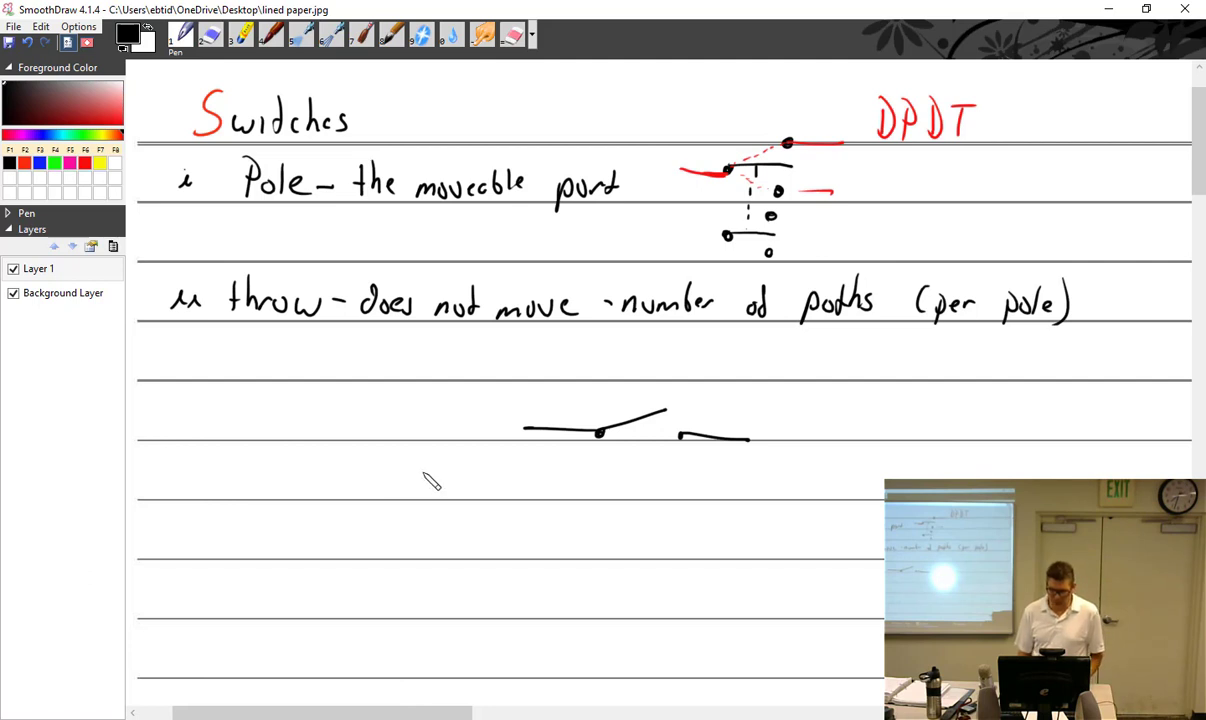
pyautogui.moveTo(818, 403); pyautogui.dragTo(803, 422)
pyautogui.moveTo(827, 406)
pyautogui.mouseDown()
pyautogui.moveTo(826, 425)
pyautogui.moveTo(840, 411)
pyautogui.mouseUp()
pyautogui.moveTo(858, 403)
pyautogui.mouseDown()
pyautogui.moveTo(846, 423)
pyautogui.moveTo(882, 400)
pyautogui.mouseUp()
pyautogui.moveTo(876, 404); pyautogui.dragTo(876, 425)
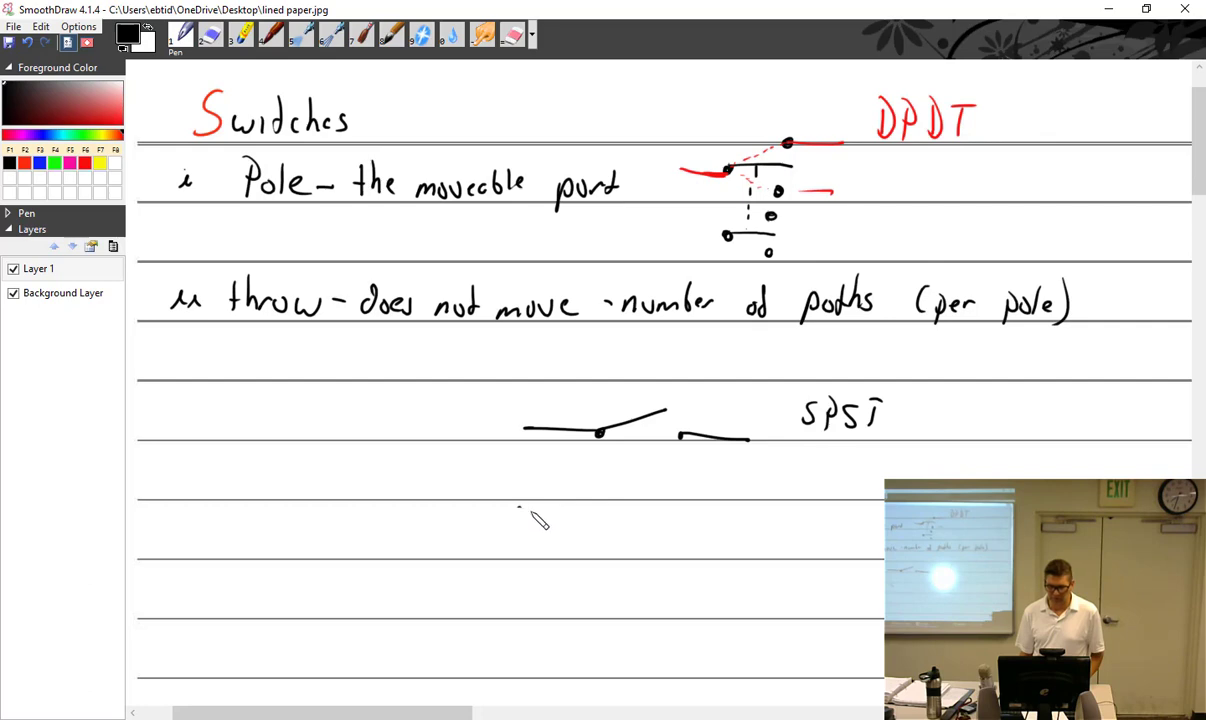
# Draw a second switch with two contacts beneath it and label it 'SPDT'
pyautogui.moveTo(518, 509)
pyautogui.mouseDown()
pyautogui.moveTo(578, 514)
pyautogui.moveTo(643, 492)
pyautogui.moveTo(645, 479)
pyautogui.mouseUp()
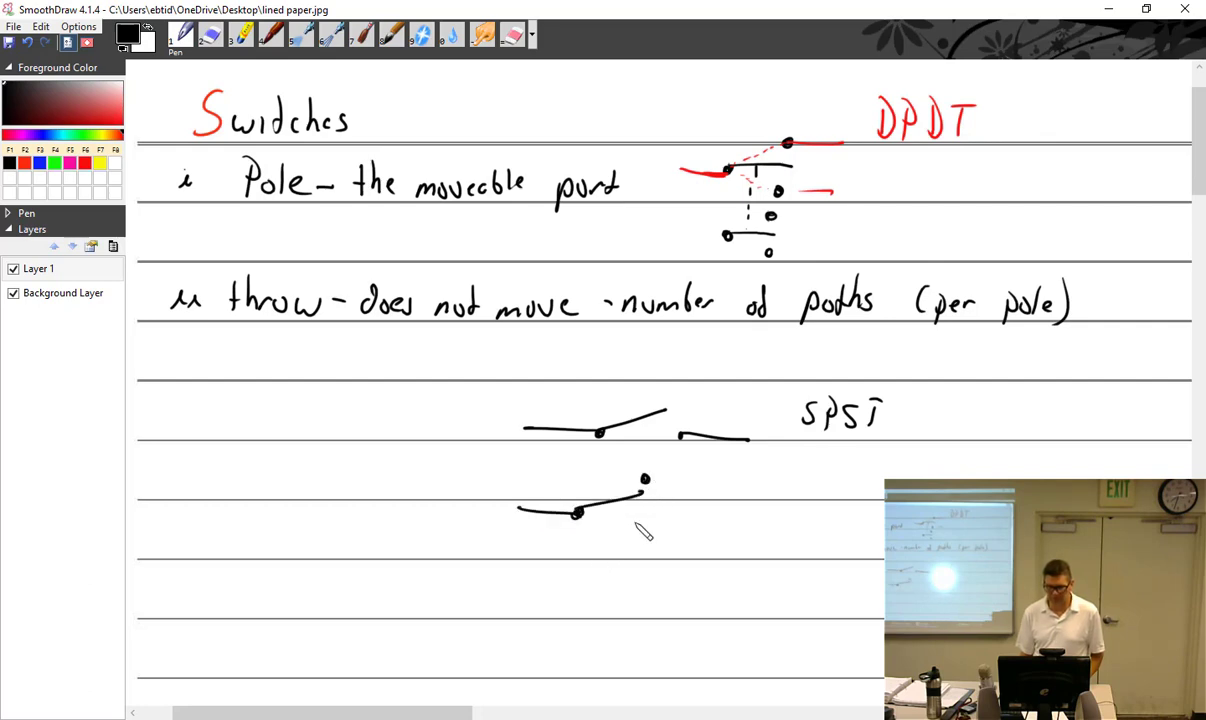
pyautogui.moveTo(634, 524); pyautogui.dragTo(637, 528)
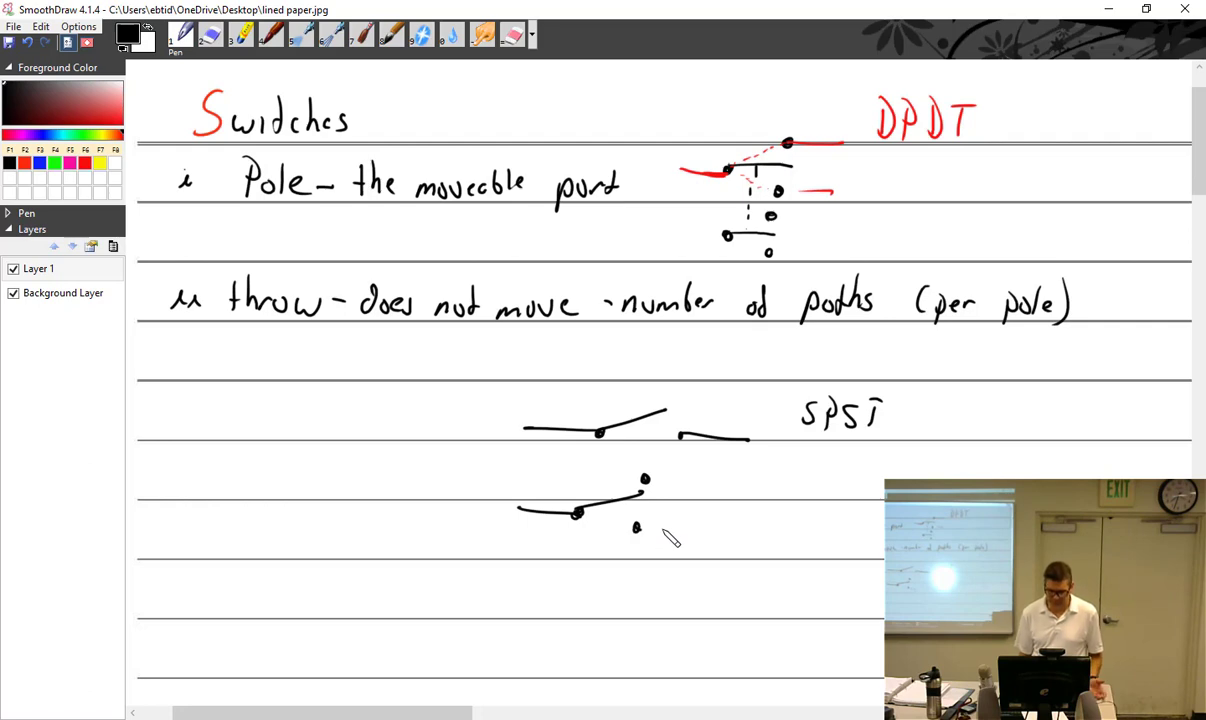
pyautogui.moveTo(758, 476)
pyautogui.mouseDown()
pyautogui.moveTo(746, 494)
pyautogui.moveTo(766, 494)
pyautogui.mouseUp()
pyautogui.moveTo(766, 476)
pyautogui.mouseDown()
pyautogui.moveTo(768, 493)
pyautogui.moveTo(785, 494)
pyautogui.mouseUp()
pyautogui.moveTo(779, 477); pyautogui.dragTo(794, 476)
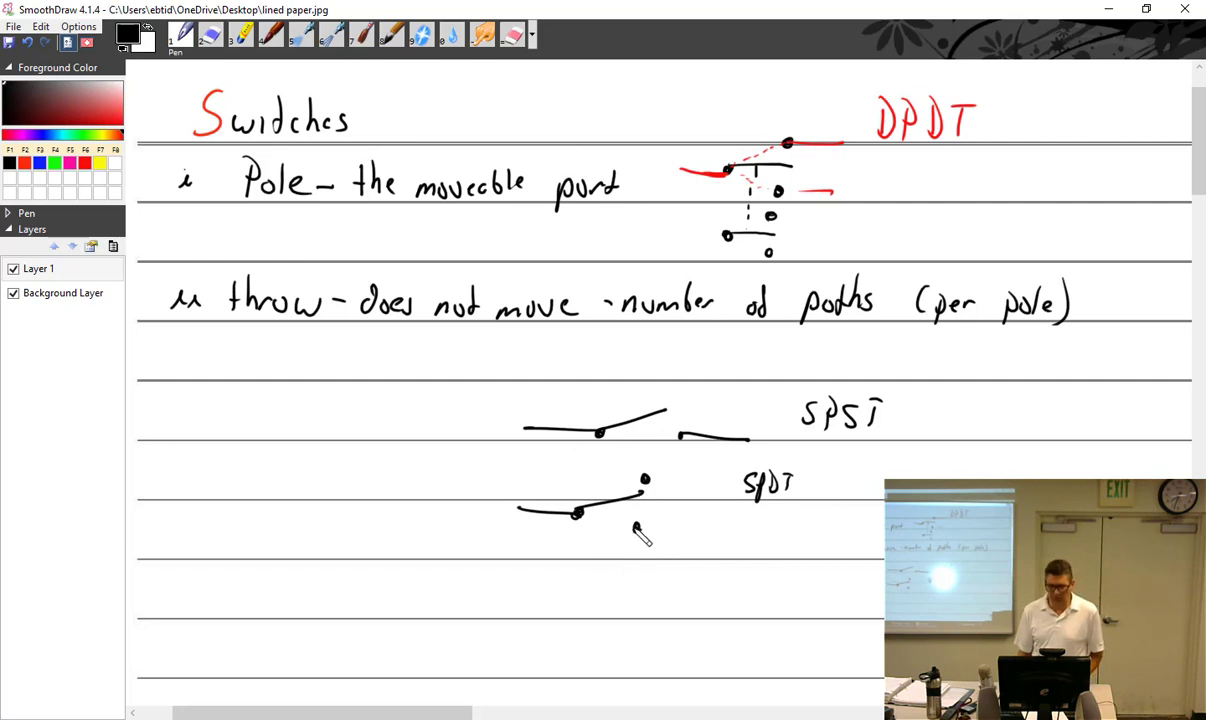
pyautogui.moveTo(628, 544)
pyautogui.mouseDown()
pyautogui.moveTo(646, 543)
pyautogui.moveTo(646, 557)
pyautogui.mouseUp()
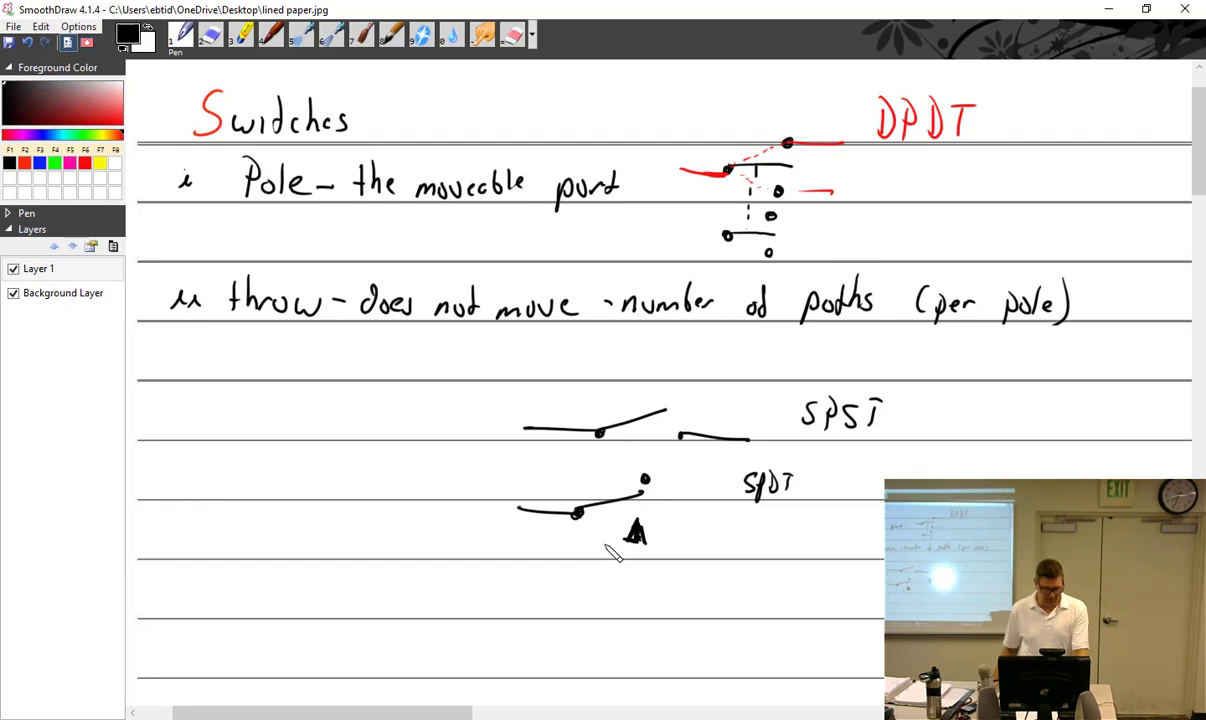
pyautogui.hotkey('alt', 'Tab')
pyautogui.hotkey('alt', 'Tab')
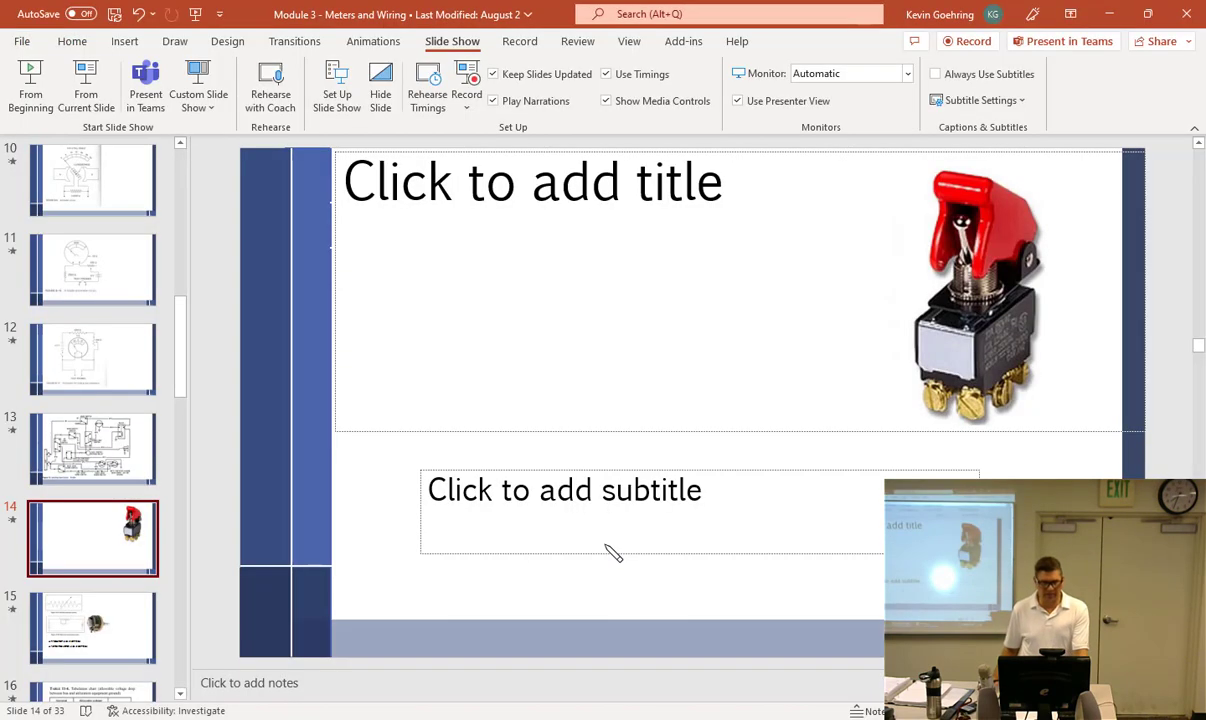
pyautogui.click(80, 88)
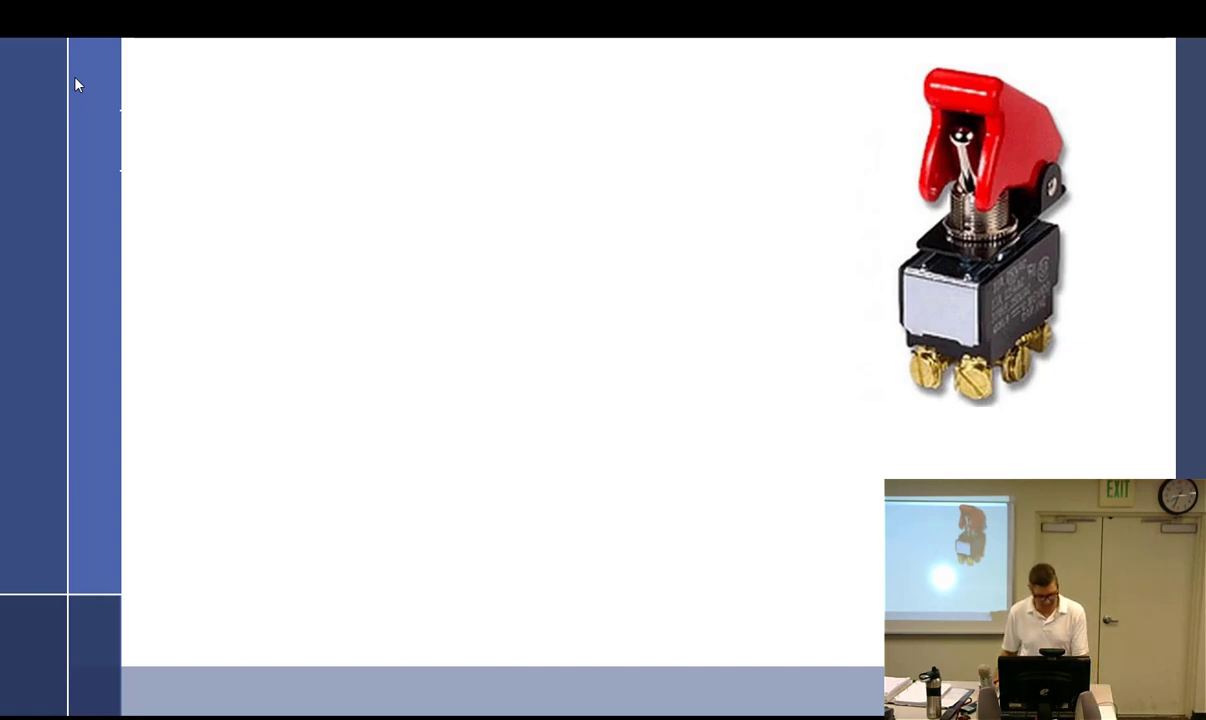
pyautogui.hotkey('alt', 'Tab')
pyautogui.hotkey('alt', 'Tab')
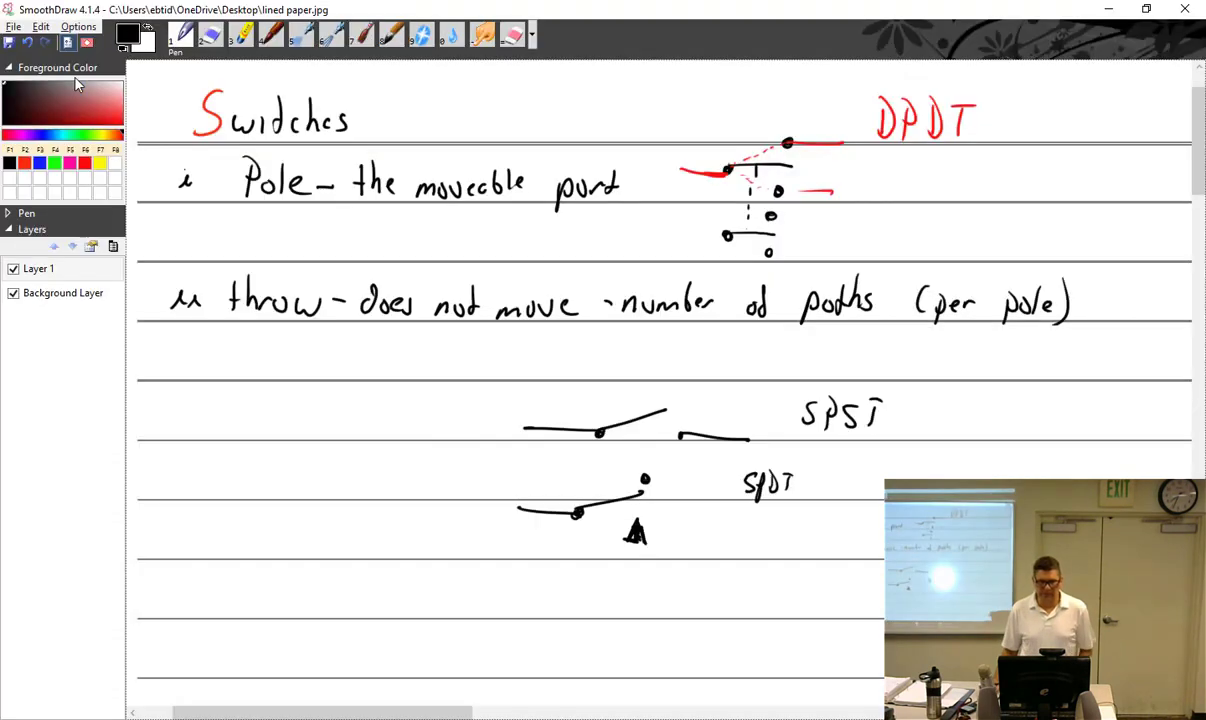
# Draw a single-cell battery with minus and plus marks labelled '2v', and start a second battery
pyautogui.scroll(-3, 449, 405)
pyautogui.scroll(-7, 449, 405)
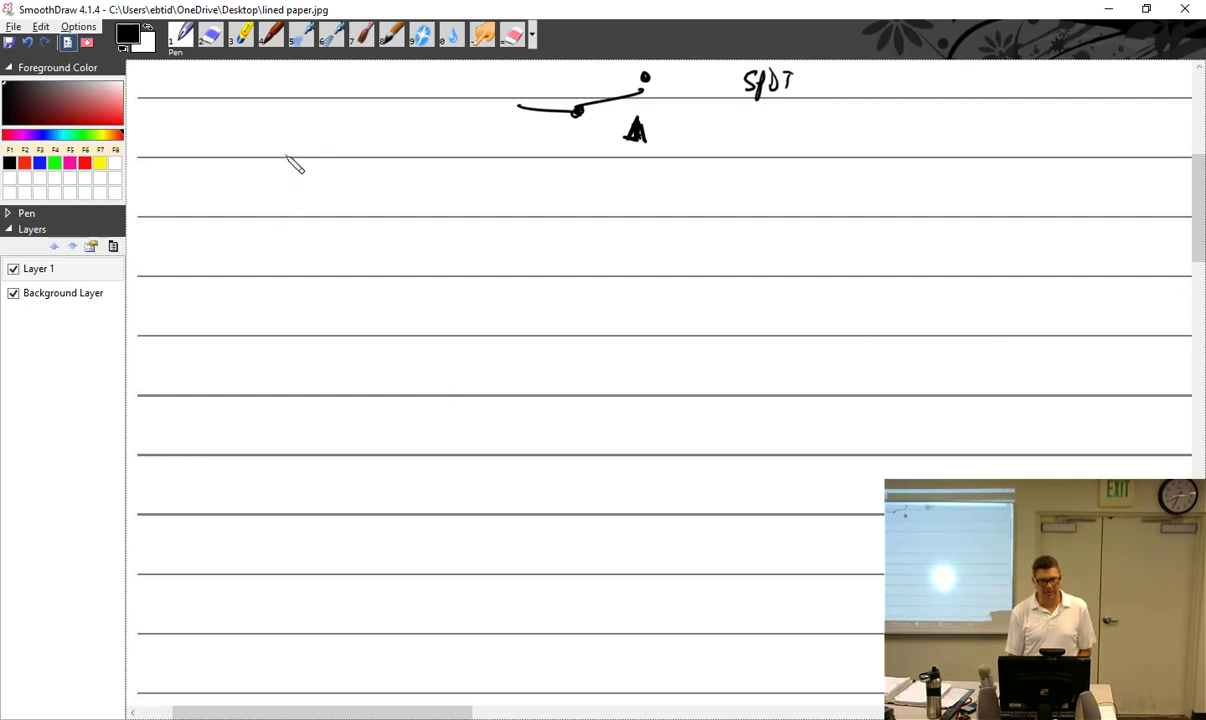
pyautogui.moveTo(285, 155)
pyautogui.mouseDown()
pyautogui.moveTo(283, 235)
pyautogui.moveTo(310, 190)
pyautogui.moveTo(349, 193)
pyautogui.moveTo(226, 192)
pyautogui.mouseUp()
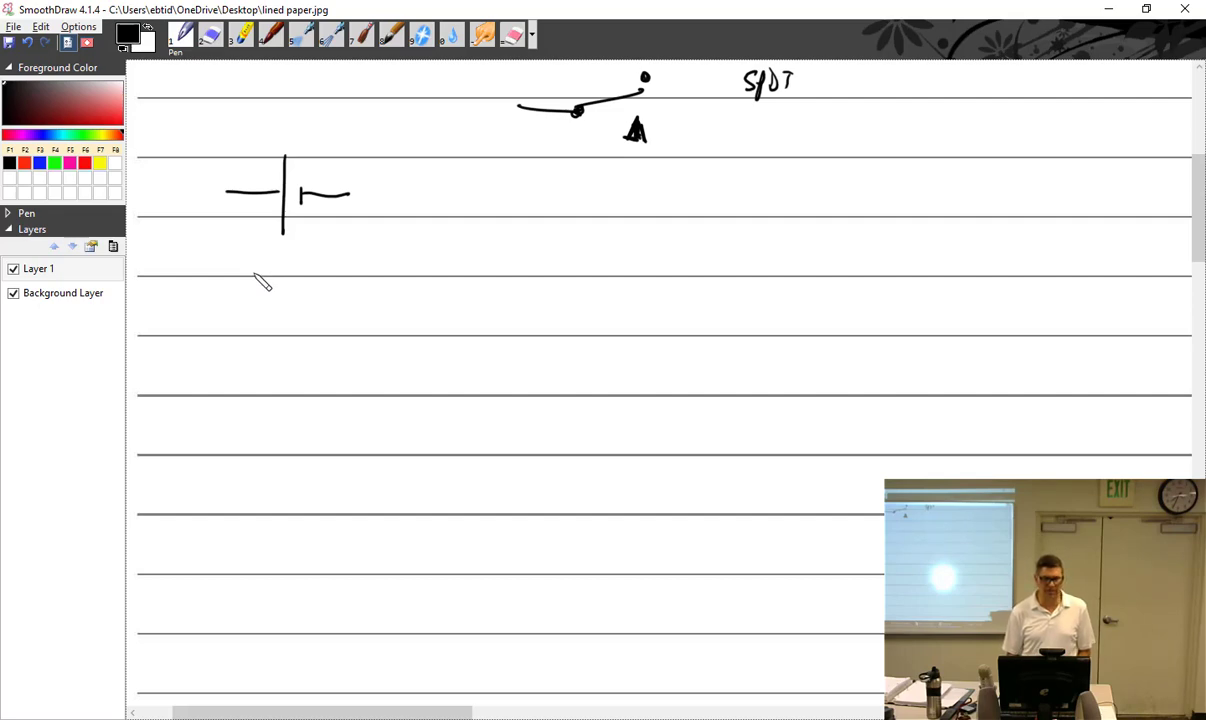
pyautogui.moveTo(309, 226); pyautogui.dragTo(318, 223)
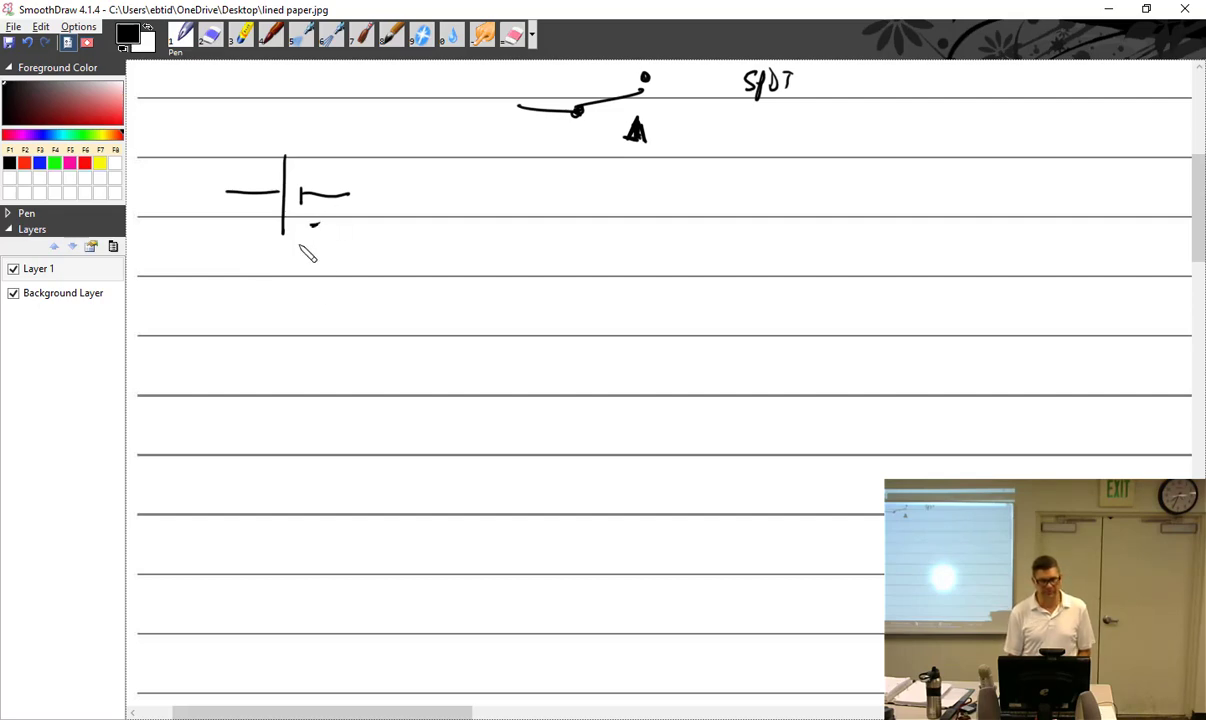
pyautogui.moveTo(257, 263); pyautogui.dragTo(273, 263)
pyautogui.moveTo(265, 254); pyautogui.dragTo(264, 271)
pyautogui.moveTo(481, 215)
pyautogui.mouseDown()
pyautogui.moveTo(538, 221)
pyautogui.moveTo(529, 245)
pyautogui.moveTo(546, 222)
pyautogui.moveTo(562, 242)
pyautogui.moveTo(573, 221)
pyautogui.moveTo(642, 214)
pyautogui.mouseUp()
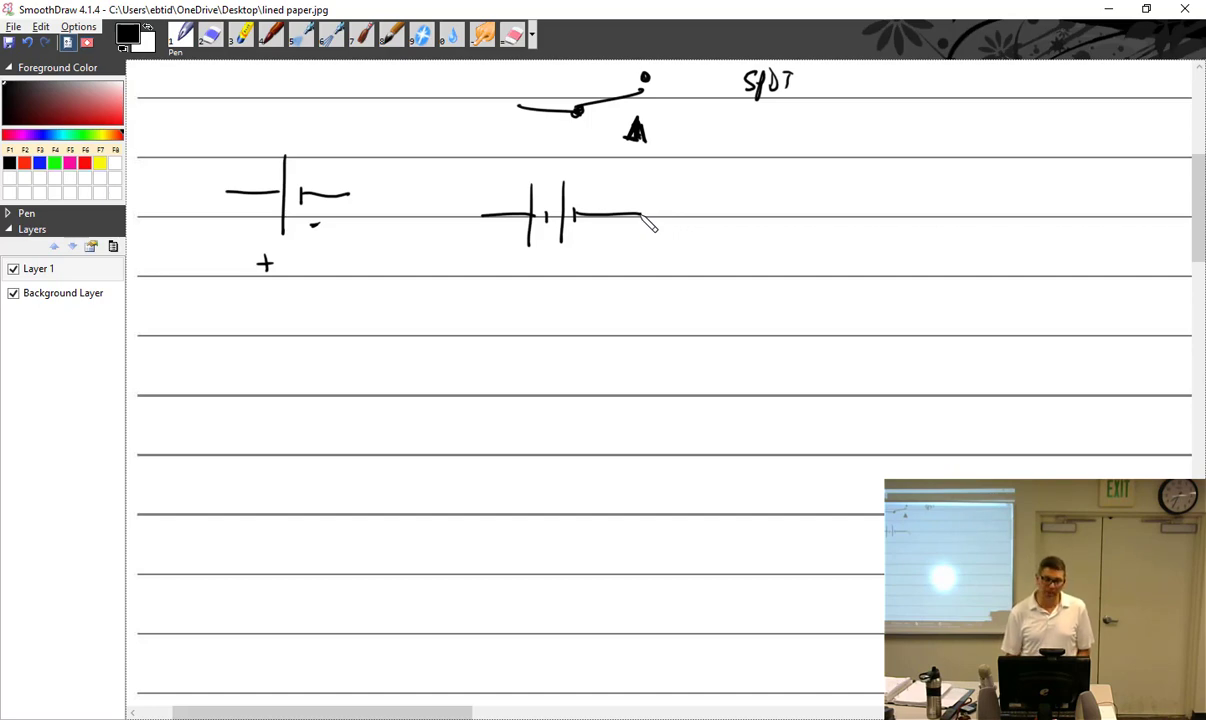
pyautogui.moveTo(295, 156)
pyautogui.mouseDown()
pyautogui.moveTo(305, 166)
pyautogui.moveTo(313, 155)
pyautogui.mouseUp()
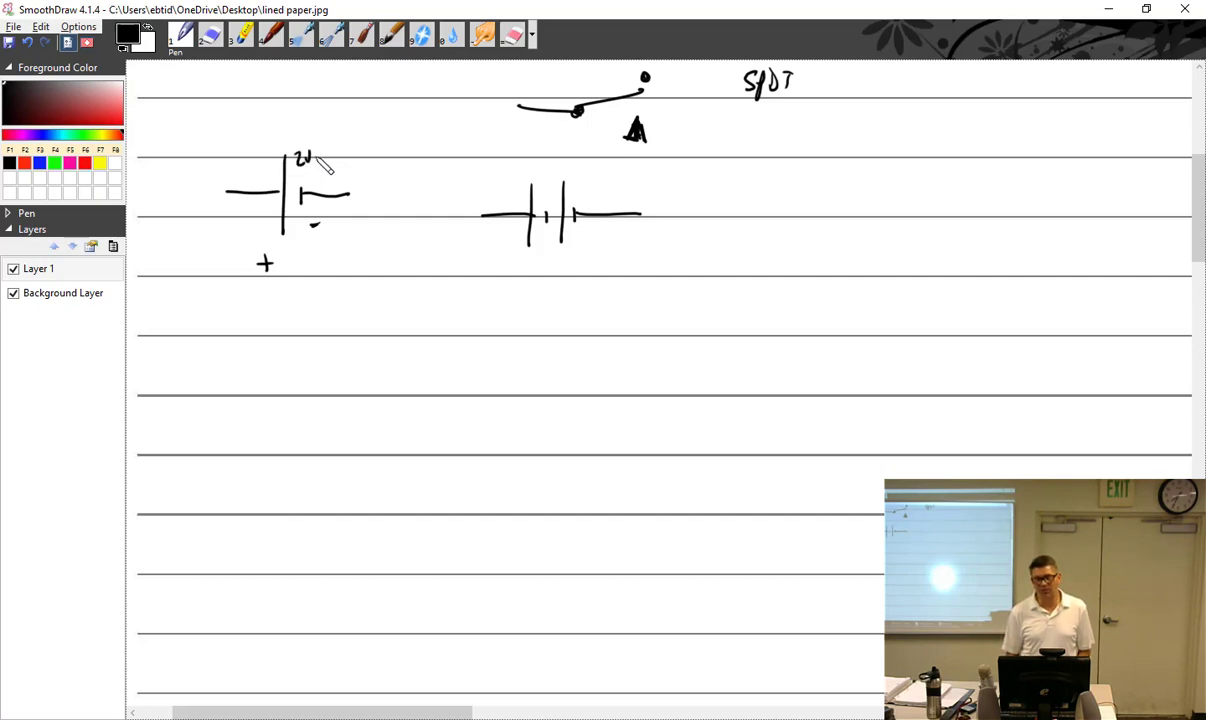
# Draw a long battery symbol of repeated plates on the right
pyautogui.moveTo(787, 176)
pyautogui.mouseDown()
pyautogui.moveTo(789, 238)
pyautogui.moveTo(803, 215)
pyautogui.mouseUp()
pyautogui.moveTo(820, 178)
pyautogui.mouseDown()
pyautogui.moveTo(820, 213)
pyautogui.moveTo(855, 240)
pyautogui.moveTo(866, 215)
pyautogui.mouseUp()
pyautogui.moveTo(889, 173)
pyautogui.mouseDown()
pyautogui.moveTo(889, 247)
pyautogui.moveTo(904, 215)
pyautogui.mouseUp()
pyautogui.moveTo(926, 176)
pyautogui.mouseDown()
pyautogui.moveTo(926, 243)
pyautogui.moveTo(944, 215)
pyautogui.moveTo(964, 238)
pyautogui.mouseUp()
pyautogui.click(978, 210)
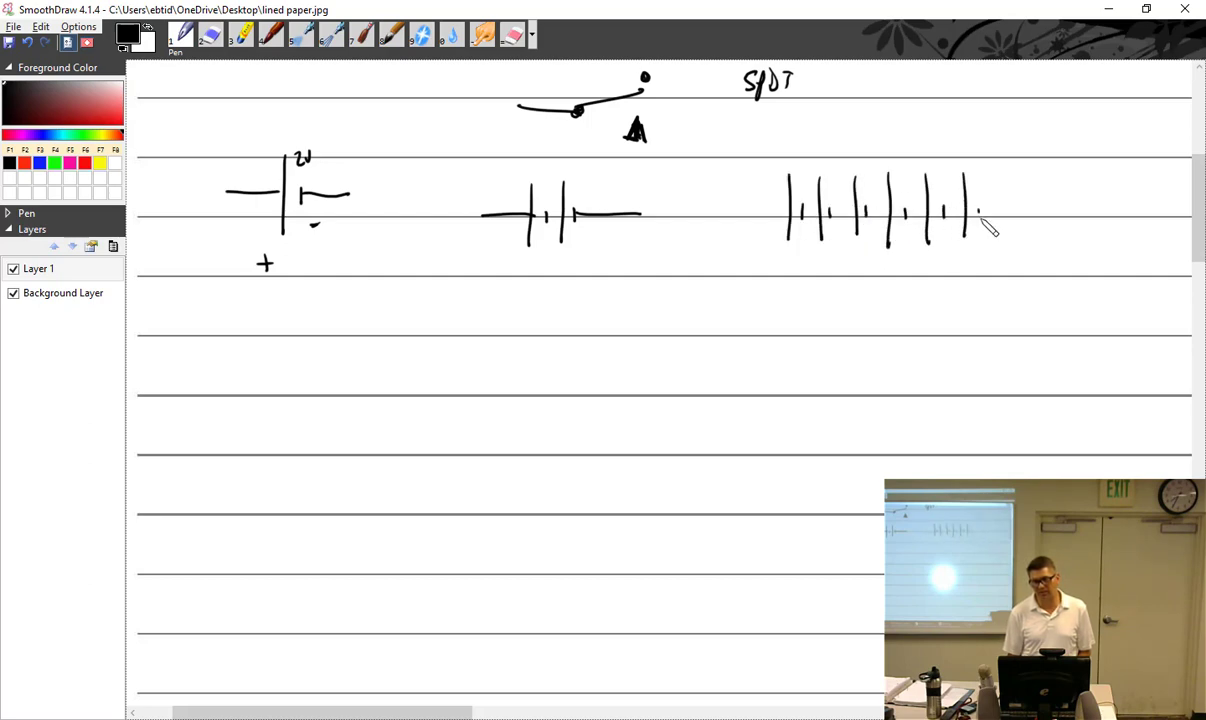
pyautogui.moveTo(1003, 175)
pyautogui.mouseDown()
pyautogui.moveTo(1003, 245)
pyautogui.moveTo(1022, 215)
pyautogui.mouseUp()
pyautogui.moveTo(1041, 173); pyautogui.dragTo(1041, 230)
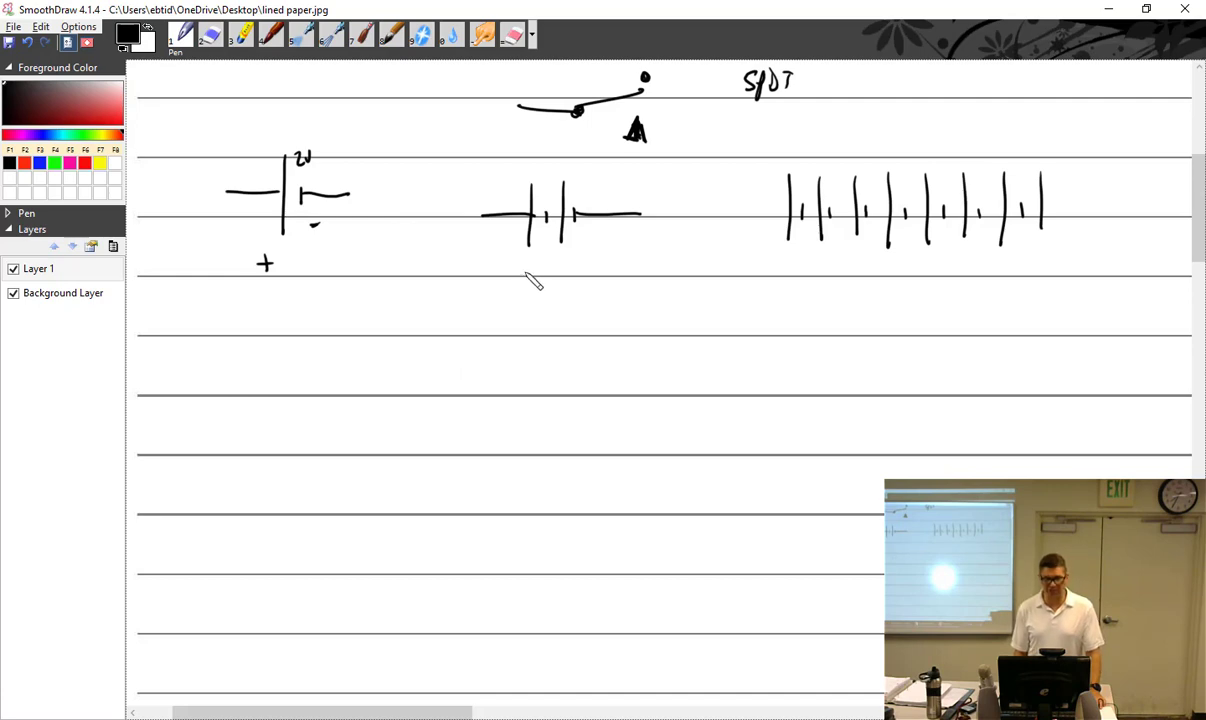
# Label the middle battery 'multi cell' and draw a ground symbol below the long battery
pyautogui.moveTo(512, 280)
pyautogui.mouseDown()
pyautogui.moveTo(512, 264)
pyautogui.moveTo(556, 279)
pyautogui.mouseUp()
pyautogui.moveTo(563, 258)
pyautogui.mouseDown()
pyautogui.moveTo(563, 279)
pyautogui.moveTo(570, 262)
pyautogui.mouseUp()
pyautogui.moveTo(571, 264)
pyautogui.mouseDown()
pyautogui.moveTo(571, 278)
pyautogui.moveTo(611, 278)
pyautogui.mouseUp()
pyautogui.moveTo(617, 253); pyautogui.dragTo(617, 277)
pyautogui.moveTo(627, 252); pyautogui.dragTo(627, 277)
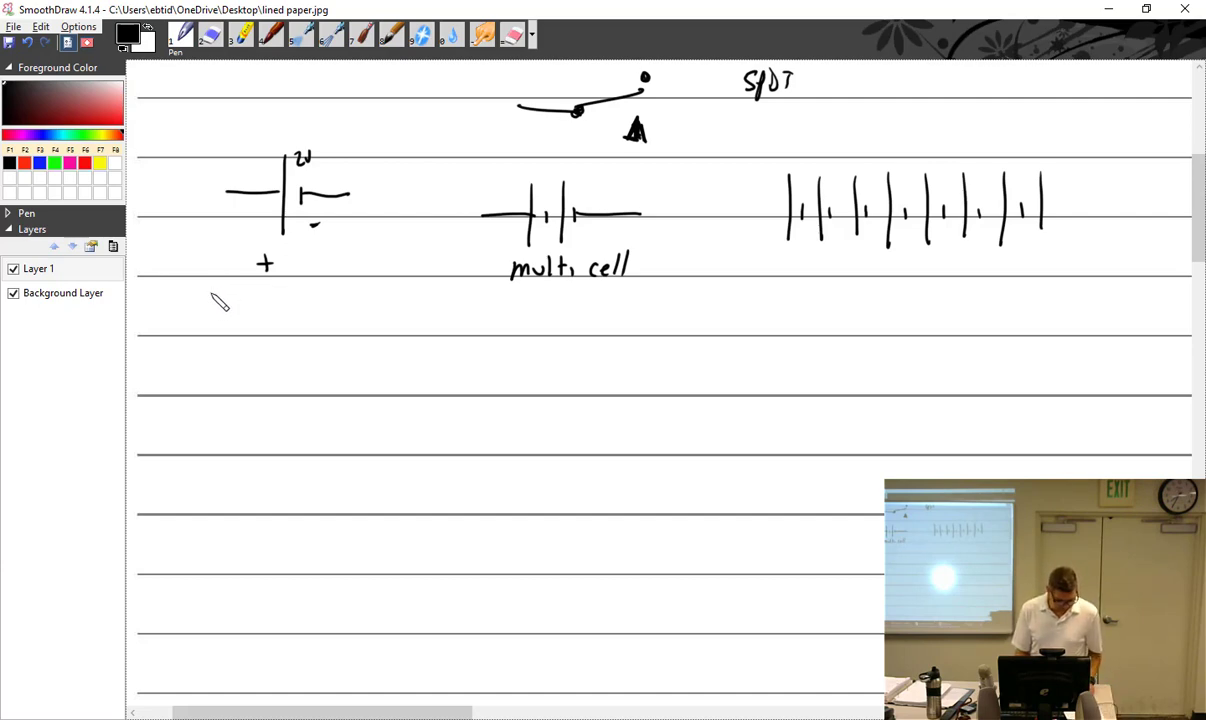
pyautogui.moveTo(820, 306)
pyautogui.mouseDown()
pyautogui.moveTo(899, 311)
pyautogui.moveTo(876, 323)
pyautogui.moveTo(866, 295)
pyautogui.moveTo(912, 293)
pyautogui.mouseUp()
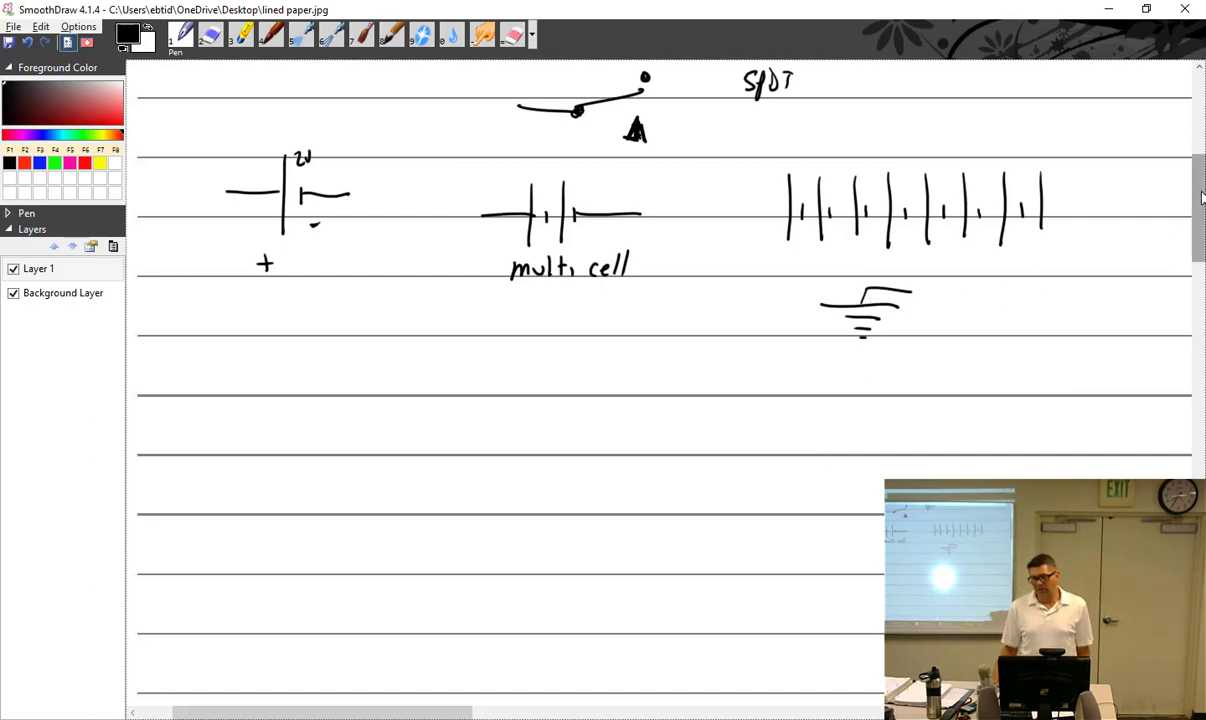
pyautogui.moveTo(1203, 197); pyautogui.dragTo(1203, 242)
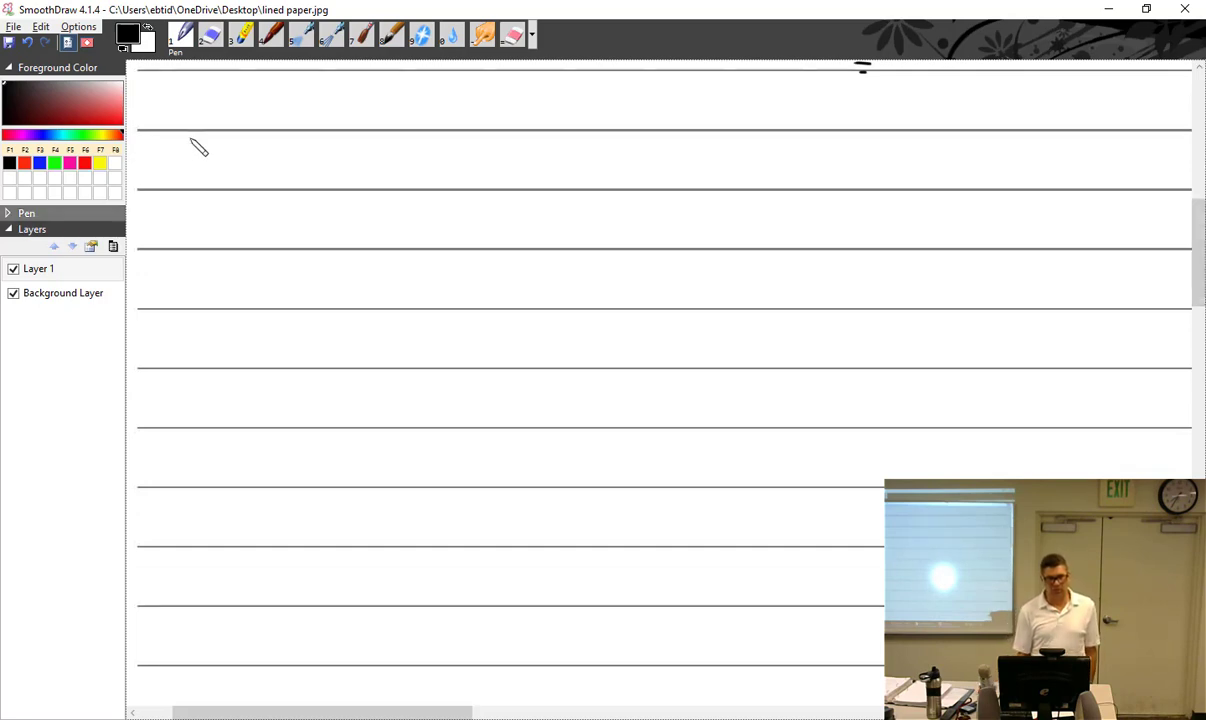
# Handwrite the heading 'Selecting wires' with the item marker 'a' beneath it
pyautogui.moveTo(236, 84); pyautogui.dragTo(216, 116)
pyautogui.moveTo(240, 108)
pyautogui.mouseDown()
pyautogui.moveTo(275, 118)
pyautogui.moveTo(331, 105)
pyautogui.moveTo(339, 137)
pyautogui.moveTo(398, 113)
pyautogui.moveTo(482, 110)
pyautogui.moveTo(484, 124)
pyautogui.mouseUp()
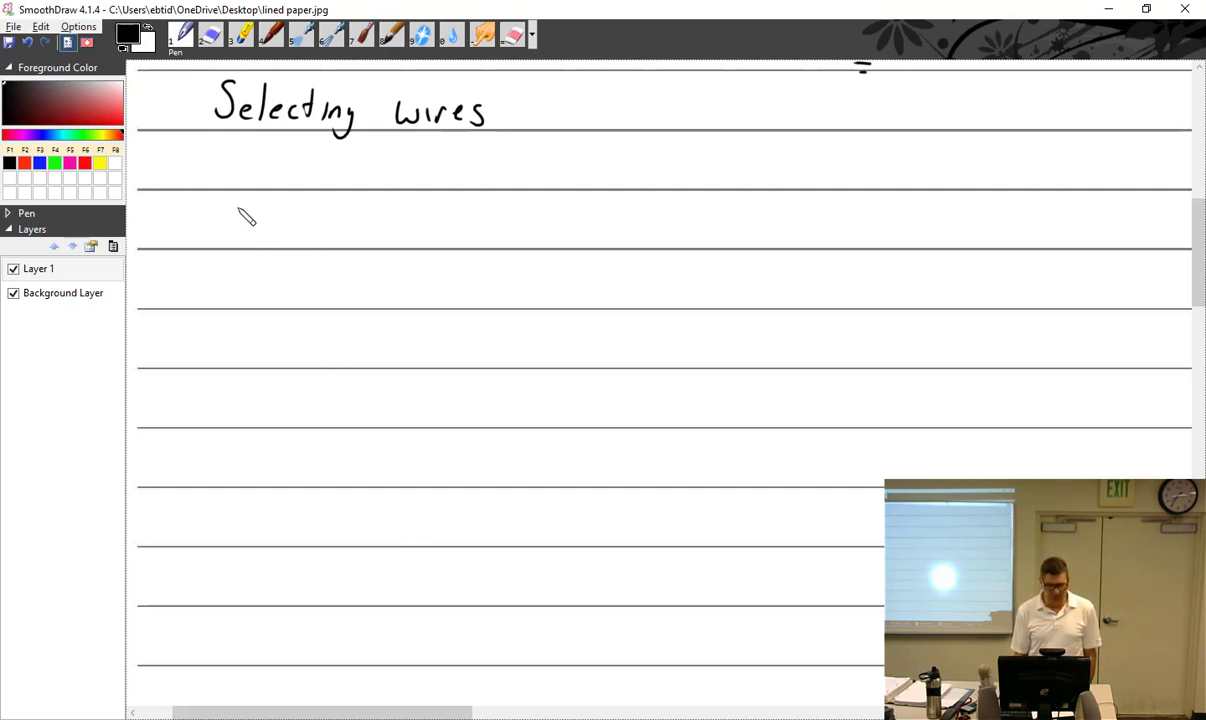
pyautogui.moveTo(252, 168); pyautogui.dragTo(262, 180)
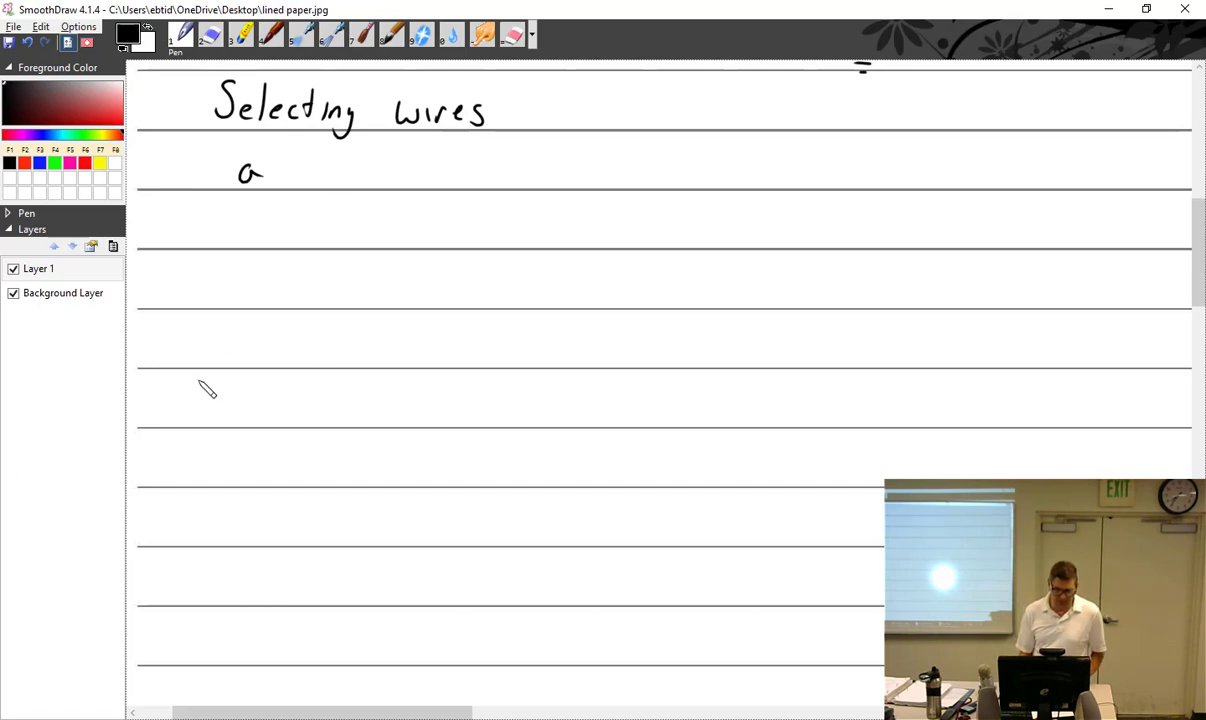
# Write 'Aircraft wire' after item marker a
pyautogui.moveTo(291, 184)
pyautogui.mouseDown()
pyautogui.moveTo(318, 185)
pyautogui.moveTo(316, 171)
pyautogui.moveTo(328, 181)
pyautogui.mouseUp()
pyautogui.moveTo(337, 181)
pyautogui.mouseDown()
pyautogui.moveTo(338, 167)
pyautogui.moveTo(363, 181)
pyautogui.moveTo(376, 167)
pyautogui.mouseUp()
pyautogui.moveTo(391, 169)
pyautogui.mouseDown()
pyautogui.moveTo(393, 182)
pyautogui.moveTo(414, 182)
pyautogui.mouseUp()
pyautogui.moveTo(399, 164); pyautogui.dragTo(463, 182)
pyautogui.moveTo(468, 182)
pyautogui.mouseDown()
pyautogui.moveTo(478, 169)
pyautogui.moveTo(497, 180)
pyautogui.mouseUp()
pyautogui.click(457, 155)
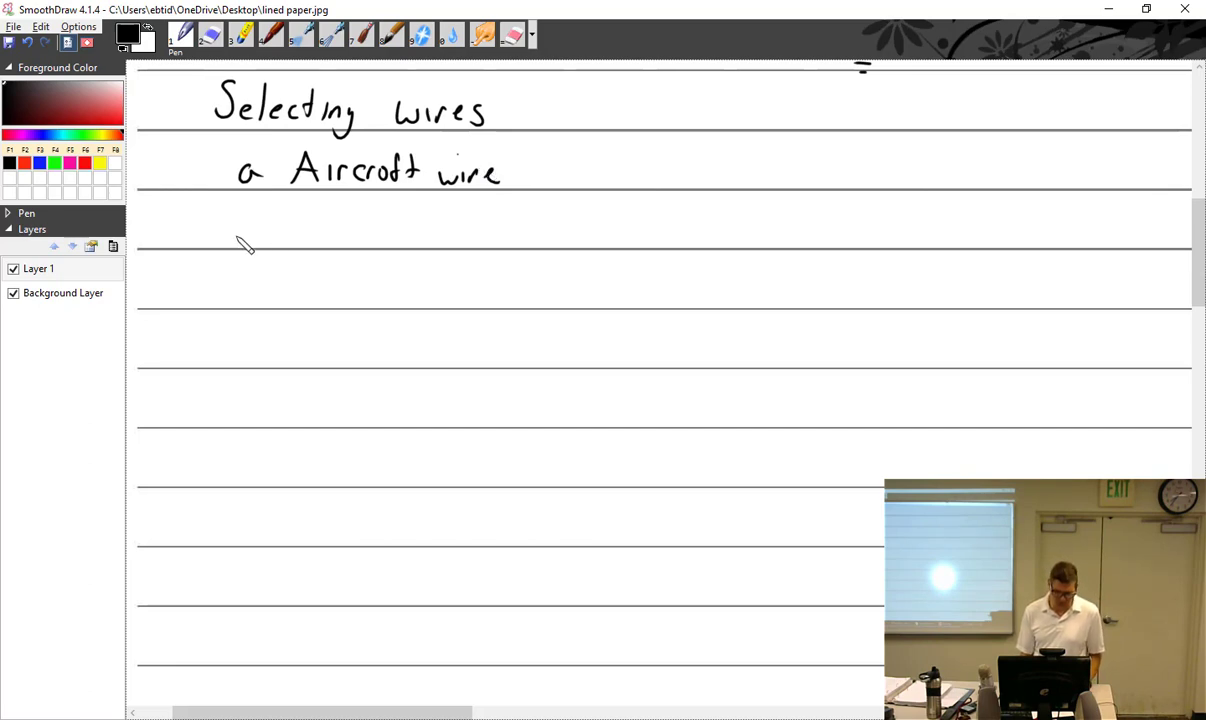
# Add sub-point i: 'Wire is sized American Wire Gauge (AWG)'
pyautogui.moveTo(283, 240); pyautogui.dragTo(362, 229)
pyautogui.click(296, 212)
pyautogui.moveTo(390, 240)
pyautogui.mouseDown()
pyautogui.moveTo(474, 247)
pyautogui.moveTo(499, 231)
pyautogui.moveTo(530, 237)
pyautogui.moveTo(533, 219)
pyautogui.moveTo(573, 235)
pyautogui.moveTo(627, 226)
pyautogui.moveTo(617, 232)
pyautogui.moveTo(741, 239)
pyautogui.moveTo(800, 227)
pyautogui.moveTo(801, 212)
pyautogui.moveTo(790, 241)
pyautogui.moveTo(786, 224)
pyautogui.moveTo(826, 229)
pyautogui.mouseUp()
pyautogui.moveTo(829, 234)
pyautogui.mouseDown()
pyautogui.moveTo(932, 248)
pyautogui.moveTo(992, 213)
pyautogui.moveTo(1004, 243)
pyautogui.mouseUp()
pyautogui.moveTo(984, 233)
pyautogui.mouseDown()
pyautogui.moveTo(1022, 242)
pyautogui.moveTo(1040, 218)
pyautogui.moveTo(1074, 250)
pyautogui.mouseUp()
pyautogui.moveTo(984, 208); pyautogui.dragTo(976, 246)
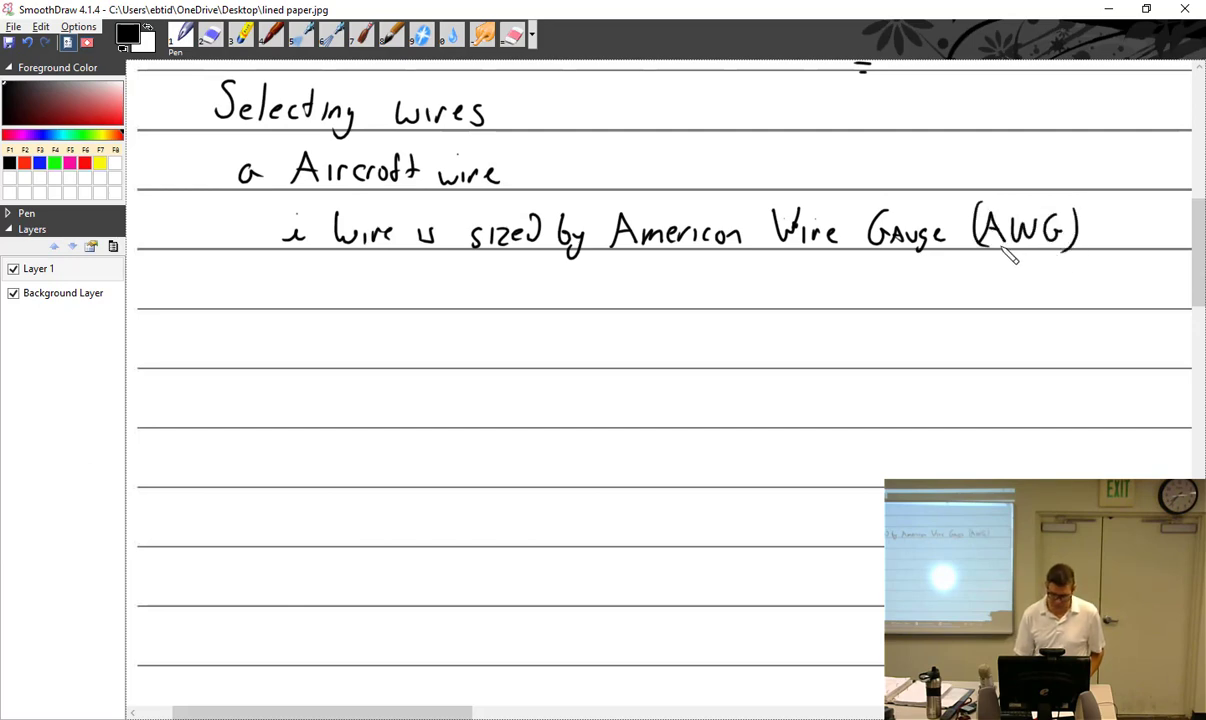
# Continue the sentence with 'based on cross section of the wire'
pyautogui.moveTo(320, 266)
pyautogui.mouseDown()
pyautogui.moveTo(330, 296)
pyautogui.moveTo(381, 298)
pyautogui.mouseUp()
pyautogui.moveTo(394, 268)
pyautogui.mouseDown()
pyautogui.moveTo(394, 300)
pyautogui.moveTo(422, 286)
pyautogui.moveTo(499, 302)
pyautogui.moveTo(512, 288)
pyautogui.mouseUp()
pyautogui.moveTo(518, 286)
pyautogui.mouseDown()
pyautogui.moveTo(551, 293)
pyautogui.moveTo(548, 306)
pyautogui.moveTo(585, 302)
pyautogui.mouseUp()
pyautogui.moveTo(607, 295); pyautogui.dragTo(626, 300)
pyautogui.moveTo(640, 278); pyautogui.dragTo(642, 300)
pyautogui.moveTo(634, 289)
pyautogui.mouseDown()
pyautogui.moveTo(678, 300)
pyautogui.moveTo(716, 288)
pyautogui.mouseUp()
pyautogui.moveTo(740, 272)
pyautogui.mouseDown()
pyautogui.moveTo(730, 302)
pyautogui.moveTo(771, 300)
pyautogui.moveTo(778, 280)
pyautogui.mouseUp()
pyautogui.moveTo(786, 266)
pyautogui.mouseDown()
pyautogui.moveTo(796, 299)
pyautogui.moveTo(879, 301)
pyautogui.mouseUp()
pyautogui.moveTo(886, 292); pyautogui.dragTo(912, 300)
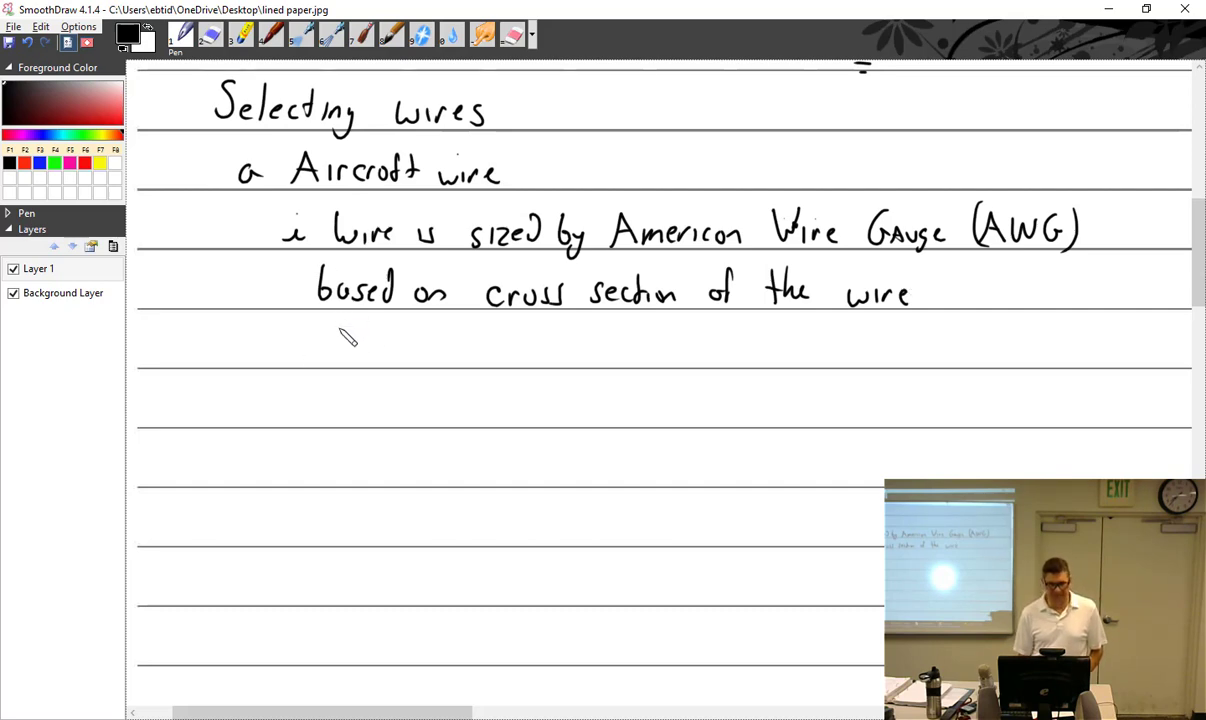
# Write the first gauge line noting 00 is about the largest size
pyautogui.moveTo(334, 330); pyautogui.dragTo(345, 357)
pyautogui.moveTo(424, 334)
pyautogui.mouseDown()
pyautogui.moveTo(402, 350)
pyautogui.moveTo(428, 338)
pyautogui.mouseUp()
pyautogui.moveTo(400, 360)
pyautogui.mouseDown()
pyautogui.moveTo(432, 328)
pyautogui.moveTo(444, 340)
pyautogui.moveTo(460, 330)
pyautogui.moveTo(492, 357)
pyautogui.moveTo(562, 360)
pyautogui.moveTo(582, 347)
pyautogui.moveTo(602, 357)
pyautogui.mouseUp()
pyautogui.moveTo(607, 333); pyautogui.dragTo(608, 358)
pyautogui.moveTo(601, 343); pyautogui.dragTo(647, 357)
pyautogui.moveTo(639, 344); pyautogui.dragTo(684, 357)
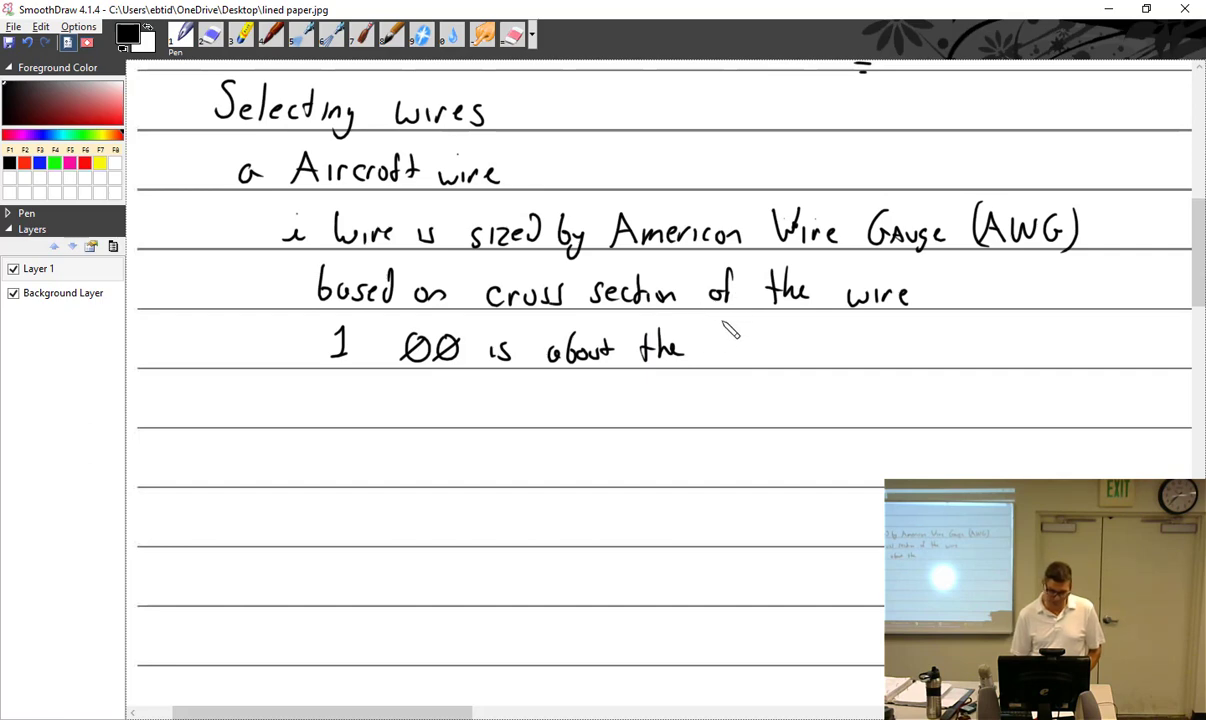
pyautogui.moveTo(714, 334)
pyautogui.mouseDown()
pyautogui.moveTo(716, 362)
pyautogui.moveTo(724, 350)
pyautogui.mouseUp()
pyautogui.moveTo(733, 362)
pyautogui.mouseDown()
pyautogui.moveTo(742, 349)
pyautogui.moveTo(747, 368)
pyautogui.moveTo(786, 345)
pyautogui.moveTo(860, 352)
pyautogui.mouseUp()
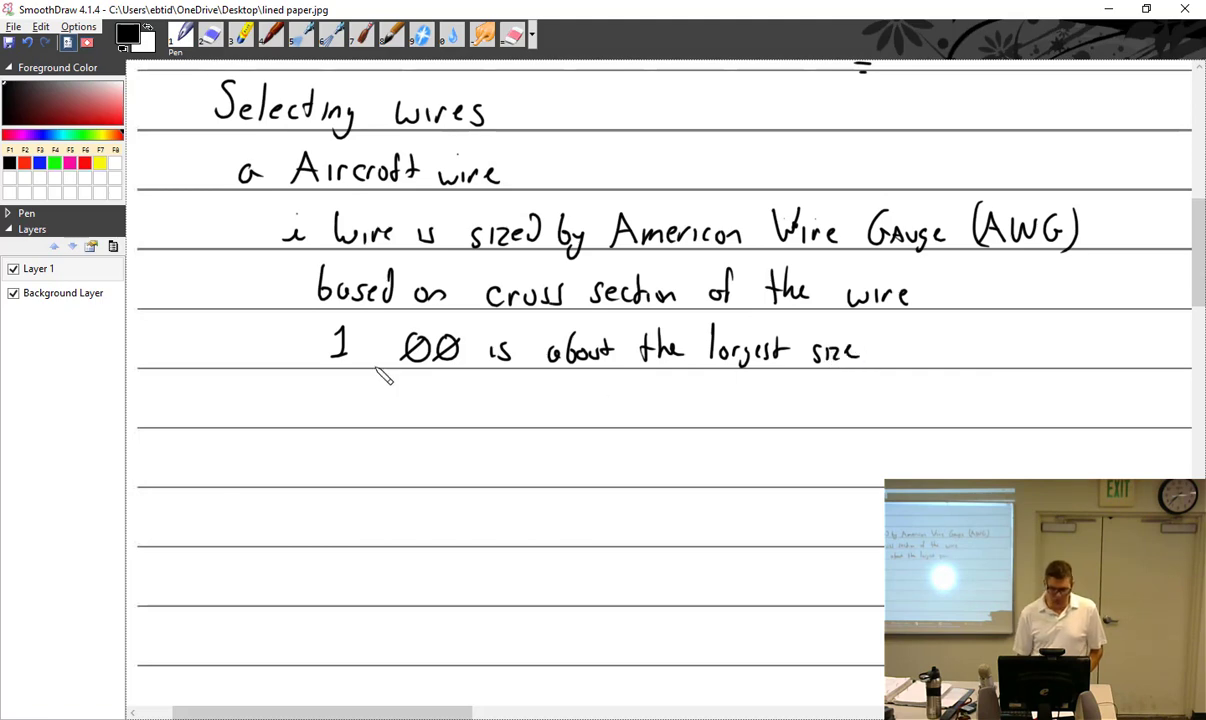
# Write '2. 24 is about the smallest size' and begin item 'ii Approved wire'
pyautogui.moveTo(407, 390)
pyautogui.mouseDown()
pyautogui.moveTo(421, 416)
pyautogui.moveTo(449, 402)
pyautogui.mouseUp()
pyautogui.moveTo(446, 384)
pyautogui.mouseDown()
pyautogui.moveTo(446, 417)
pyautogui.moveTo(492, 419)
pyautogui.mouseUp()
pyautogui.moveTo(508, 404)
pyautogui.mouseDown()
pyautogui.moveTo(502, 420)
pyautogui.moveTo(610, 408)
pyautogui.mouseUp()
pyautogui.moveTo(616, 385)
pyautogui.mouseDown()
pyautogui.moveTo(618, 410)
pyautogui.moveTo(626, 395)
pyautogui.mouseUp()
pyautogui.moveTo(650, 380)
pyautogui.mouseDown()
pyautogui.moveTo(652, 418)
pyautogui.moveTo(660, 394)
pyautogui.mouseUp()
pyautogui.moveTo(664, 380)
pyautogui.mouseDown()
pyautogui.moveTo(672, 418)
pyautogui.moveTo(803, 421)
pyautogui.moveTo(816, 401)
pyautogui.mouseUp()
pyautogui.moveTo(845, 405)
pyautogui.mouseDown()
pyautogui.moveTo(838, 420)
pyautogui.moveTo(857, 420)
pyautogui.mouseUp()
pyautogui.moveTo(862, 408); pyautogui.dragTo(880, 420)
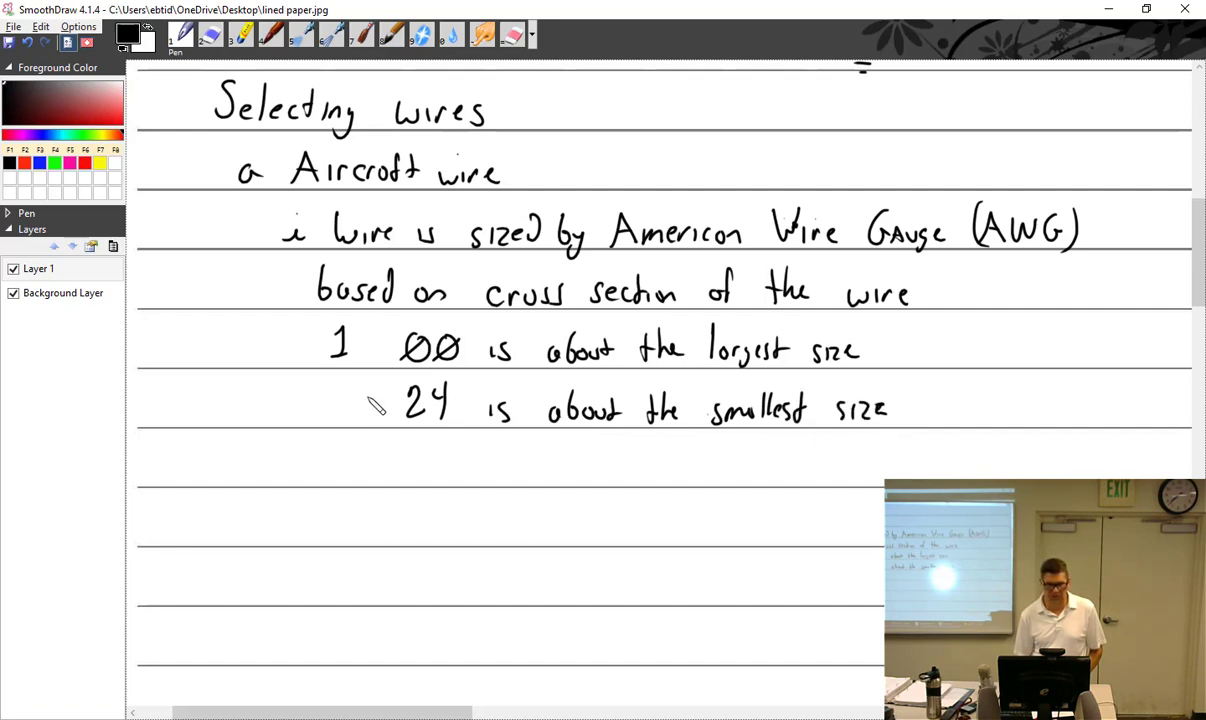
pyautogui.moveTo(327, 389); pyautogui.dragTo(343, 409)
pyautogui.click(349, 404)
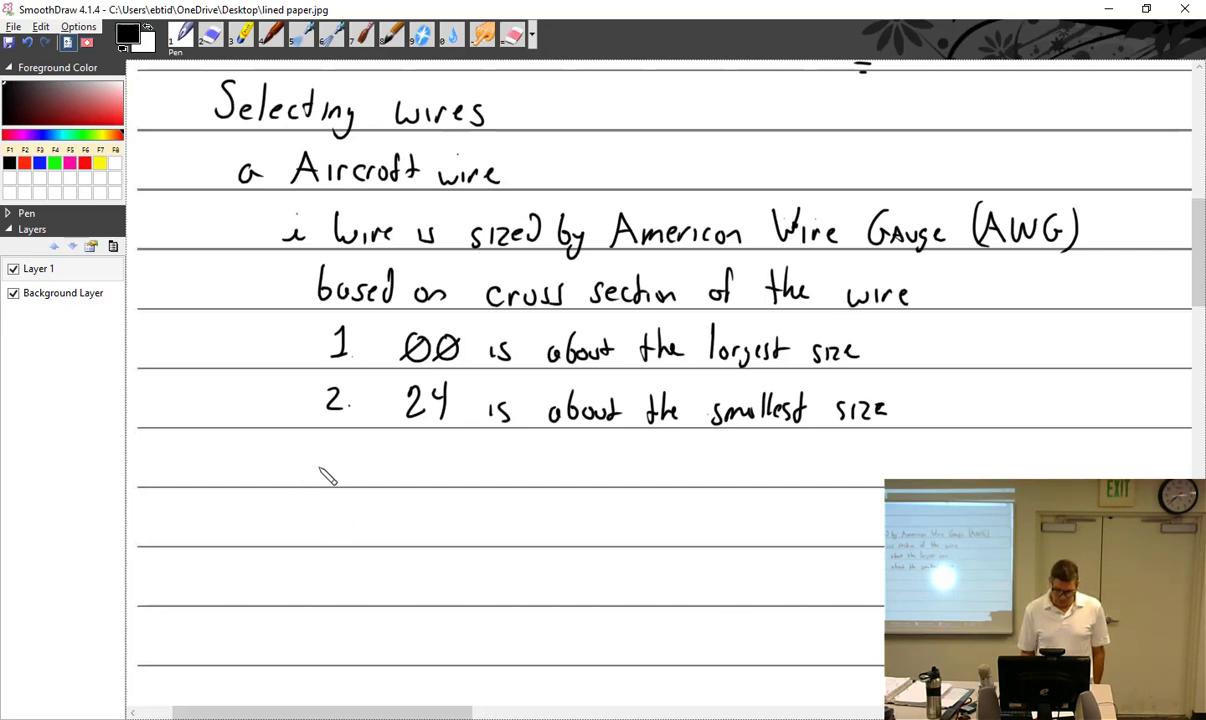
pyautogui.click(256, 456)
pyautogui.moveTo(259, 462)
pyautogui.mouseDown()
pyautogui.moveTo(367, 477)
pyautogui.moveTo(507, 476)
pyautogui.mouseUp()
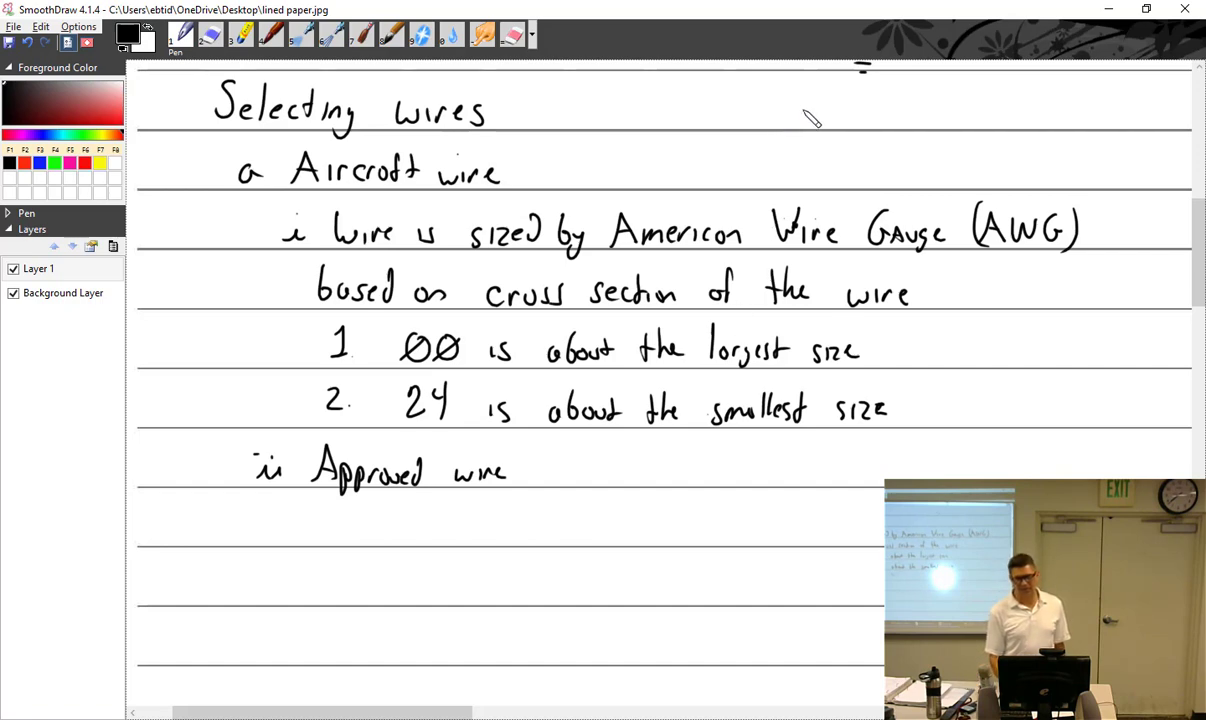
# Add 'NAPA', 'generally Mil-Spec', item iii 'MIL-W-22759 is most common' and item iv 'is usually white'
pyautogui.moveTo(772, 127)
pyautogui.mouseDown()
pyautogui.moveTo(788, 116)
pyautogui.moveTo(760, 104)
pyautogui.moveTo(770, 127)
pyautogui.moveTo(822, 100)
pyautogui.mouseUp()
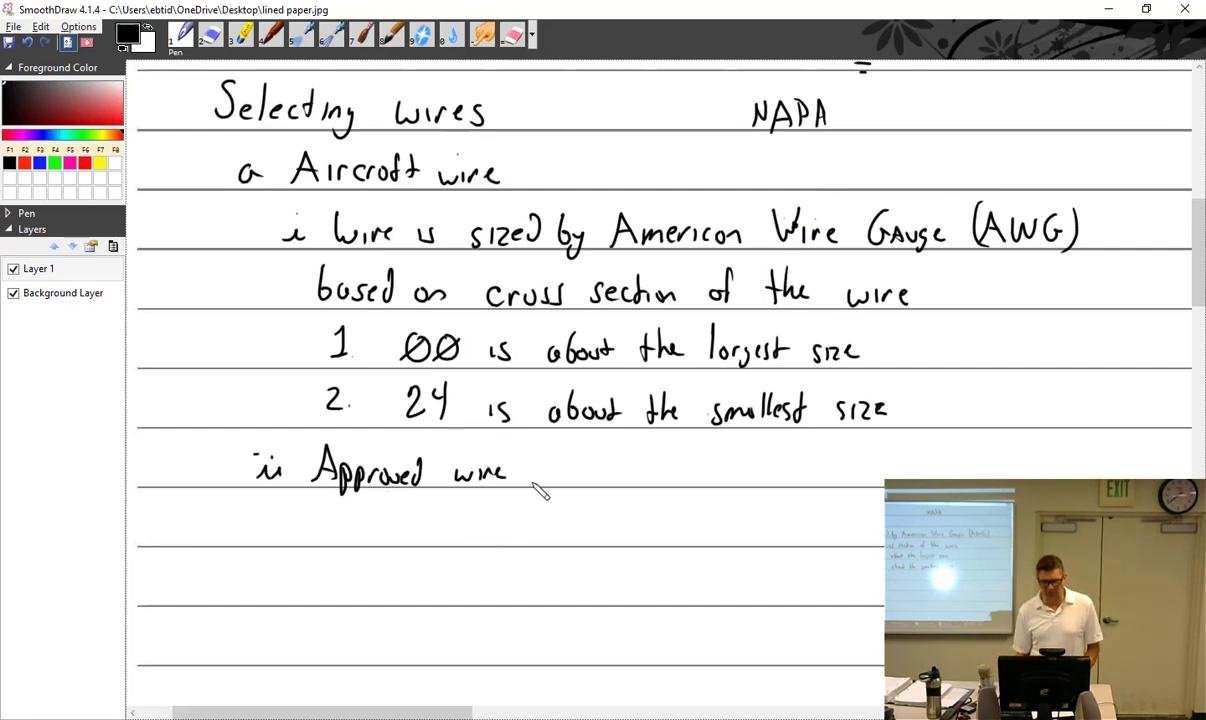
pyautogui.moveTo(530, 470)
pyautogui.mouseDown()
pyautogui.moveTo(541, 486)
pyautogui.moveTo(625, 466)
pyautogui.moveTo(620, 488)
pyautogui.moveTo(782, 472)
pyautogui.mouseUp()
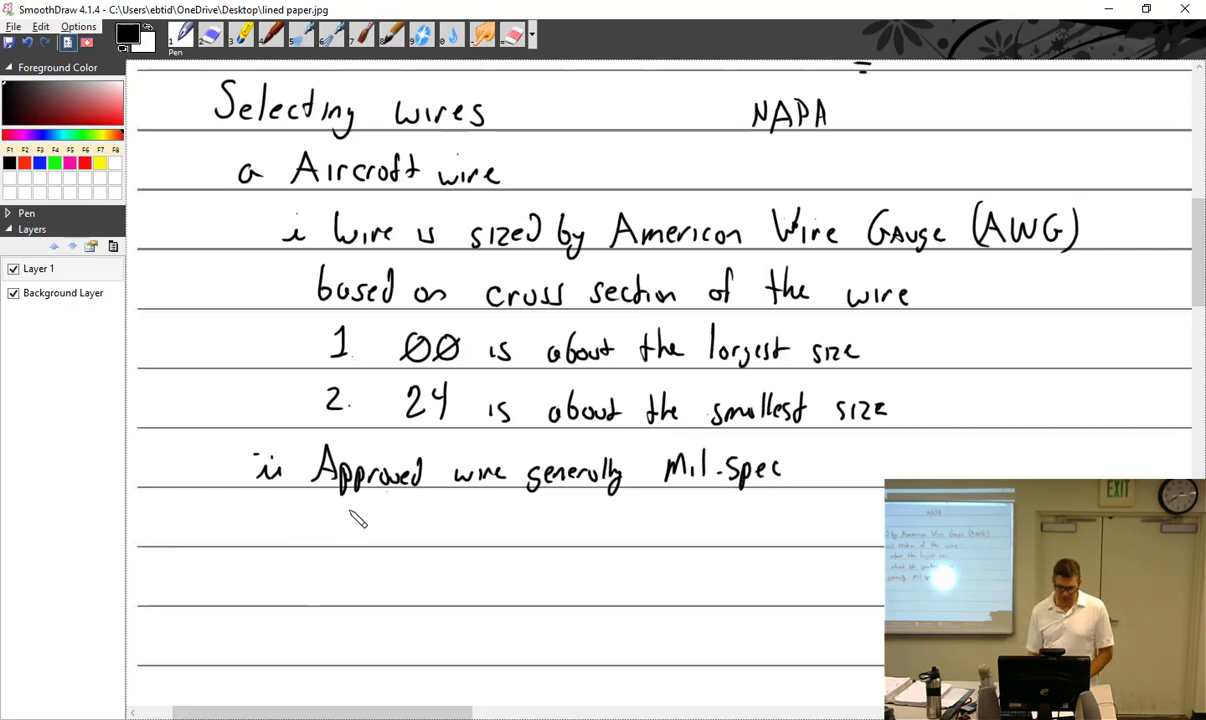
pyautogui.moveTo(252, 512)
pyautogui.mouseDown()
pyautogui.moveTo(292, 538)
pyautogui.moveTo(250, 508)
pyautogui.mouseUp()
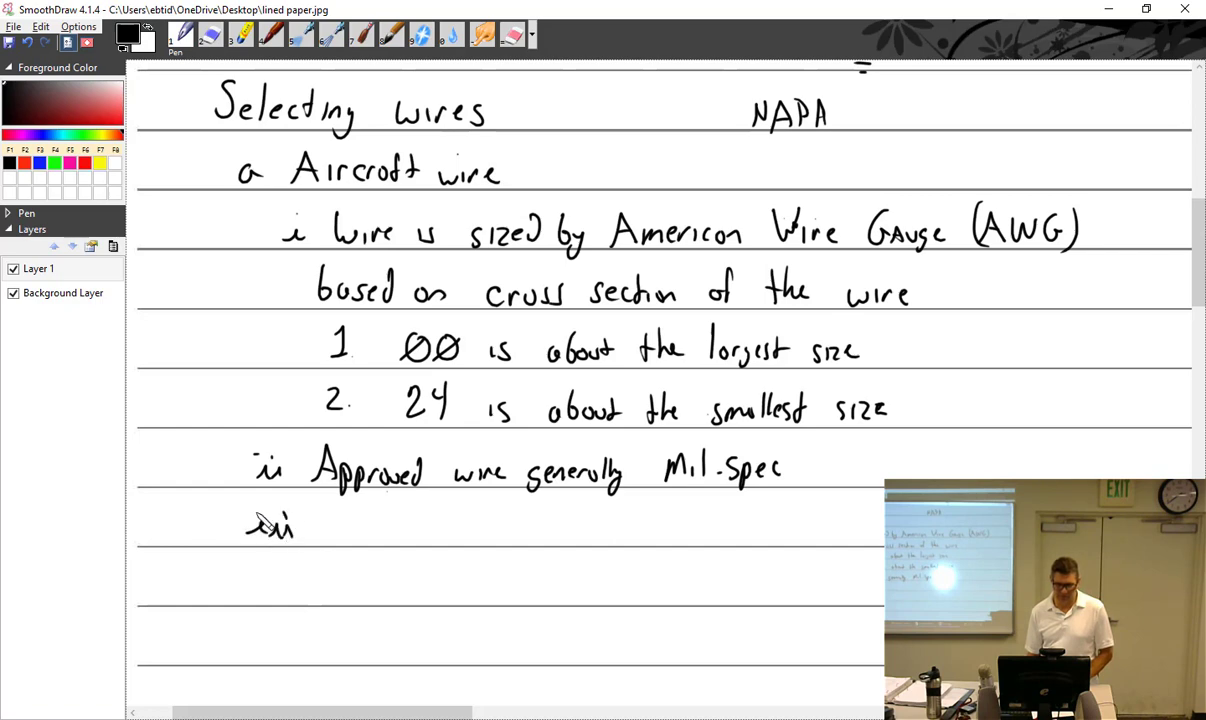
pyautogui.moveTo(366, 520)
pyautogui.mouseDown()
pyautogui.moveTo(398, 523)
pyautogui.moveTo(404, 543)
pyautogui.moveTo(419, 531)
pyautogui.moveTo(496, 538)
pyautogui.mouseUp()
pyautogui.moveTo(498, 522)
pyautogui.mouseDown()
pyautogui.moveTo(566, 548)
pyautogui.moveTo(767, 530)
pyautogui.moveTo(851, 541)
pyautogui.mouseUp()
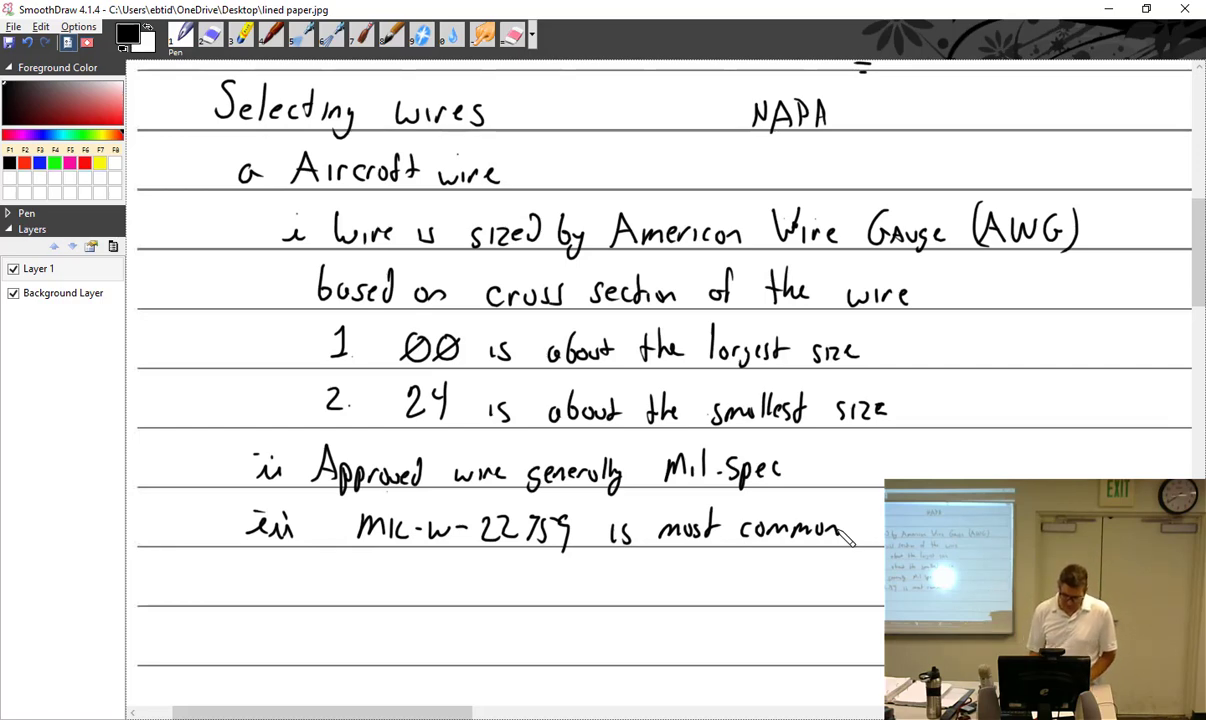
pyautogui.moveTo(253, 594)
pyautogui.mouseDown()
pyautogui.moveTo(361, 584)
pyautogui.moveTo(446, 598)
pyautogui.moveTo(456, 579)
pyautogui.moveTo(472, 609)
pyautogui.moveTo(542, 571)
pyautogui.moveTo(580, 580)
pyautogui.mouseUp()
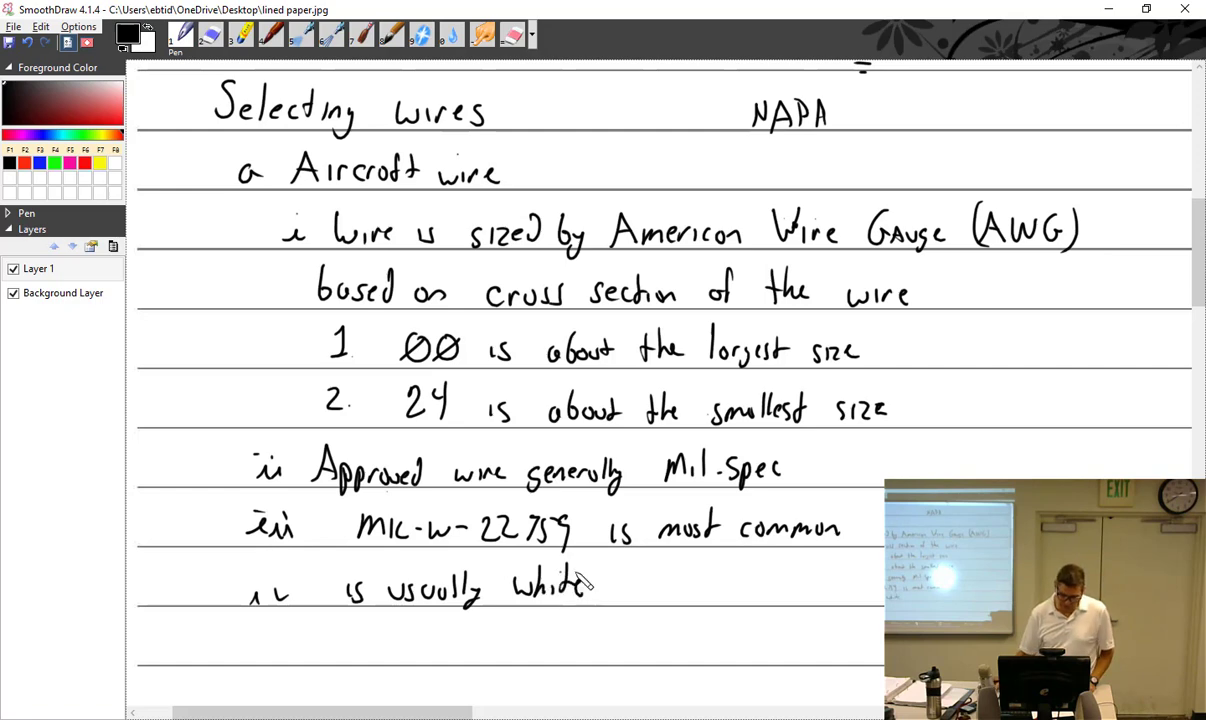
# Write item v 'has a floropolymer insulation' with an arrow pointing to 'Teflon'
pyautogui.scroll(-3, 586, 583)
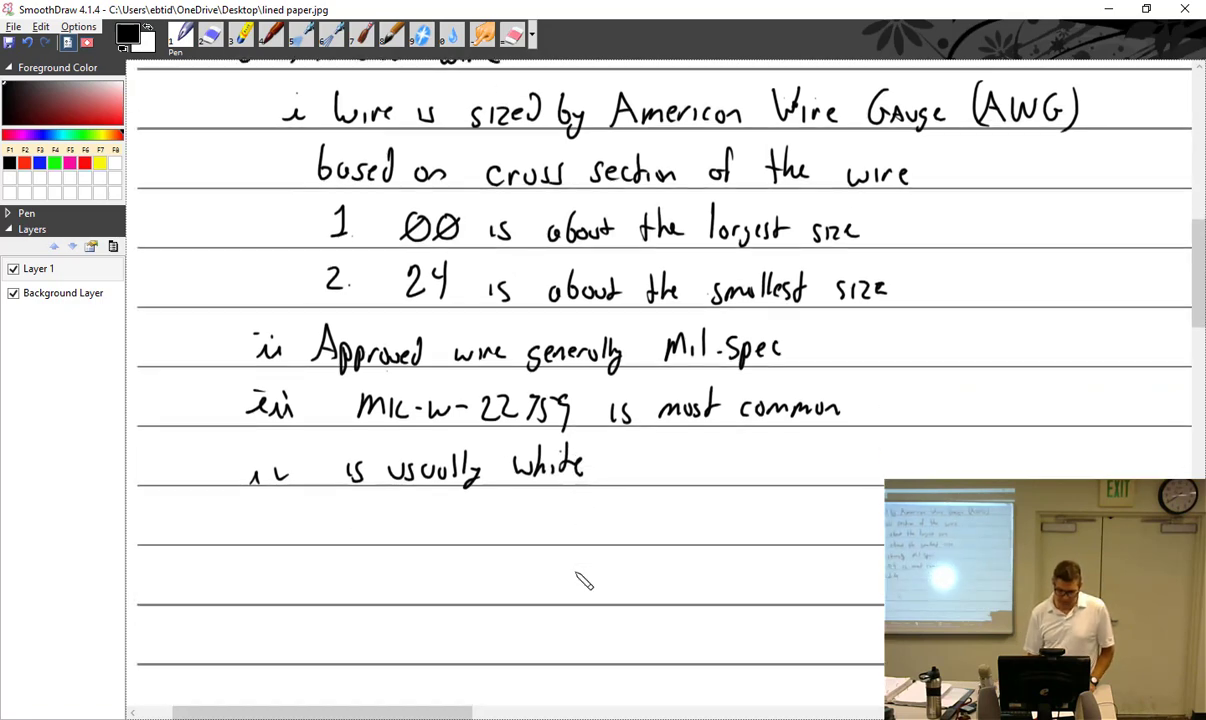
pyautogui.moveTo(259, 520); pyautogui.dragTo(420, 530)
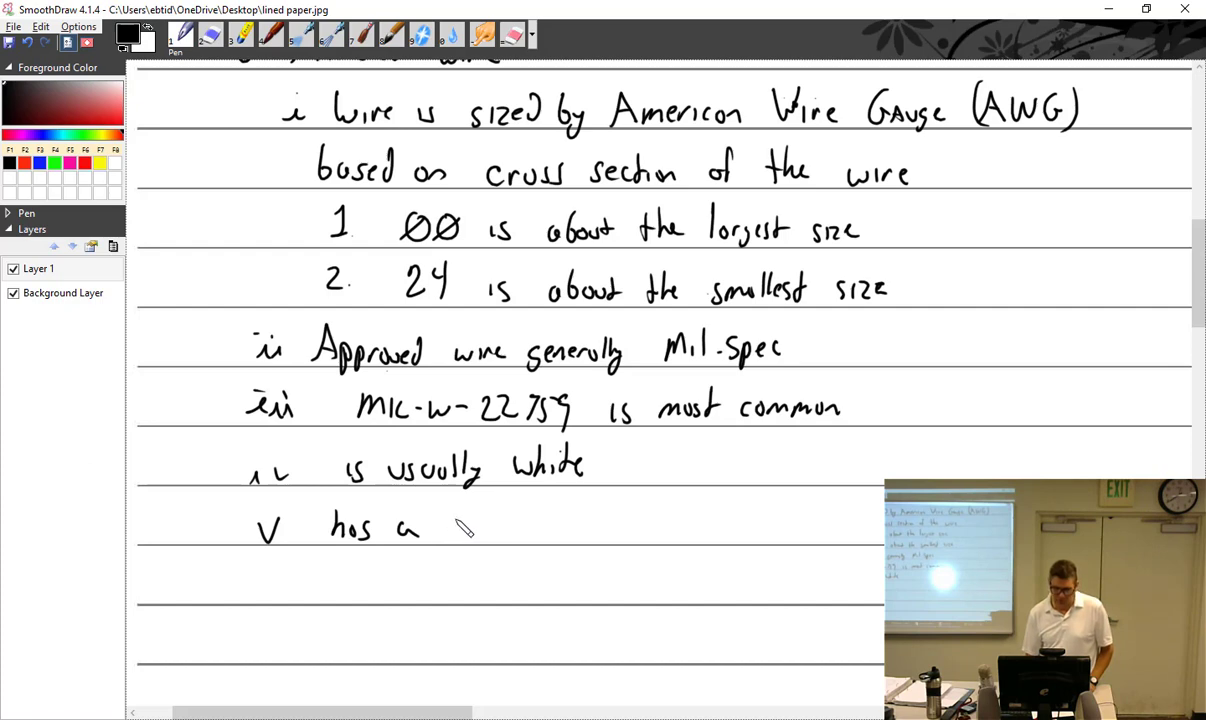
pyautogui.moveTo(467, 502)
pyautogui.mouseDown()
pyautogui.moveTo(457, 540)
pyautogui.moveTo(470, 516)
pyautogui.moveTo(512, 530)
pyautogui.mouseUp()
pyautogui.moveTo(521, 530)
pyautogui.mouseDown()
pyautogui.moveTo(530, 516)
pyautogui.moveTo(548, 521)
pyautogui.moveTo(567, 557)
pyautogui.moveTo(567, 534)
pyautogui.moveTo(594, 522)
pyautogui.moveTo(624, 558)
pyautogui.moveTo(650, 536)
pyautogui.mouseUp()
pyautogui.click(540, 521)
pyautogui.moveTo(655, 528); pyautogui.dragTo(812, 536)
pyautogui.moveTo(818, 524); pyautogui.dragTo(836, 534)
pyautogui.click(813, 506)
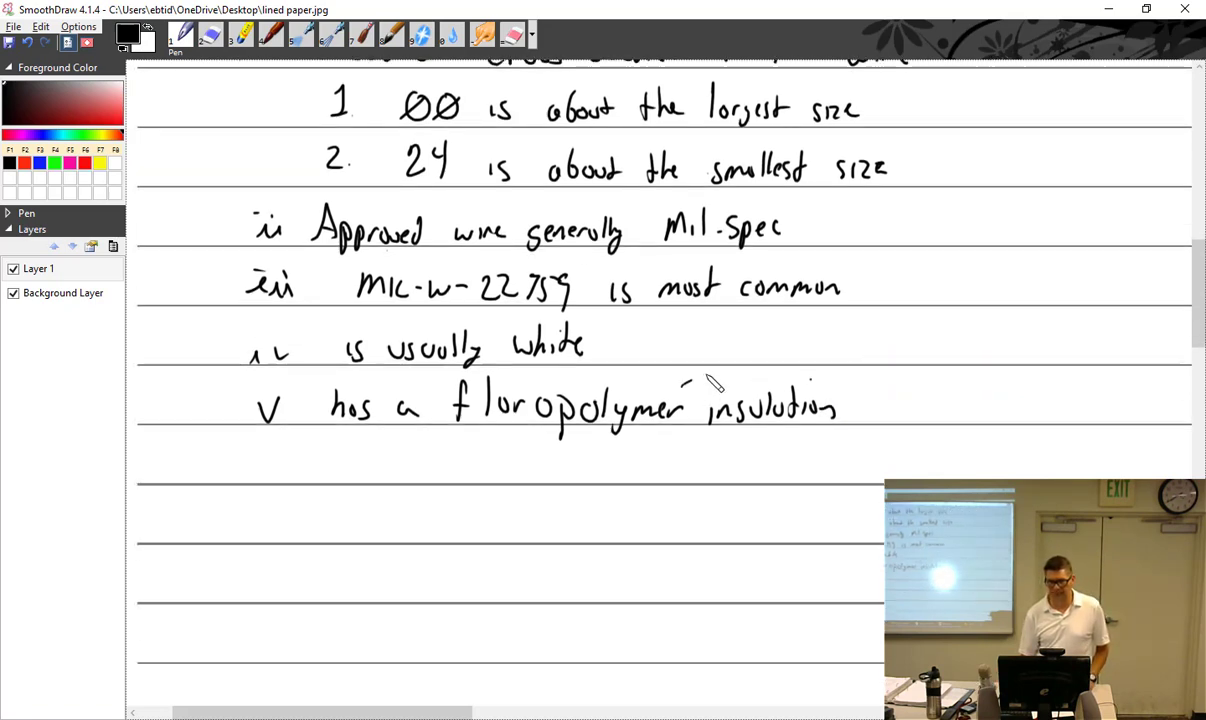
pyautogui.moveTo(681, 385)
pyautogui.mouseDown()
pyautogui.moveTo(803, 355)
pyautogui.moveTo(883, 380)
pyautogui.moveTo(921, 380)
pyautogui.mouseUp()
pyautogui.moveTo(910, 381)
pyautogui.mouseDown()
pyautogui.moveTo(962, 386)
pyautogui.moveTo(970, 415)
pyautogui.moveTo(986, 398)
pyautogui.moveTo(1014, 410)
pyautogui.mouseUp()
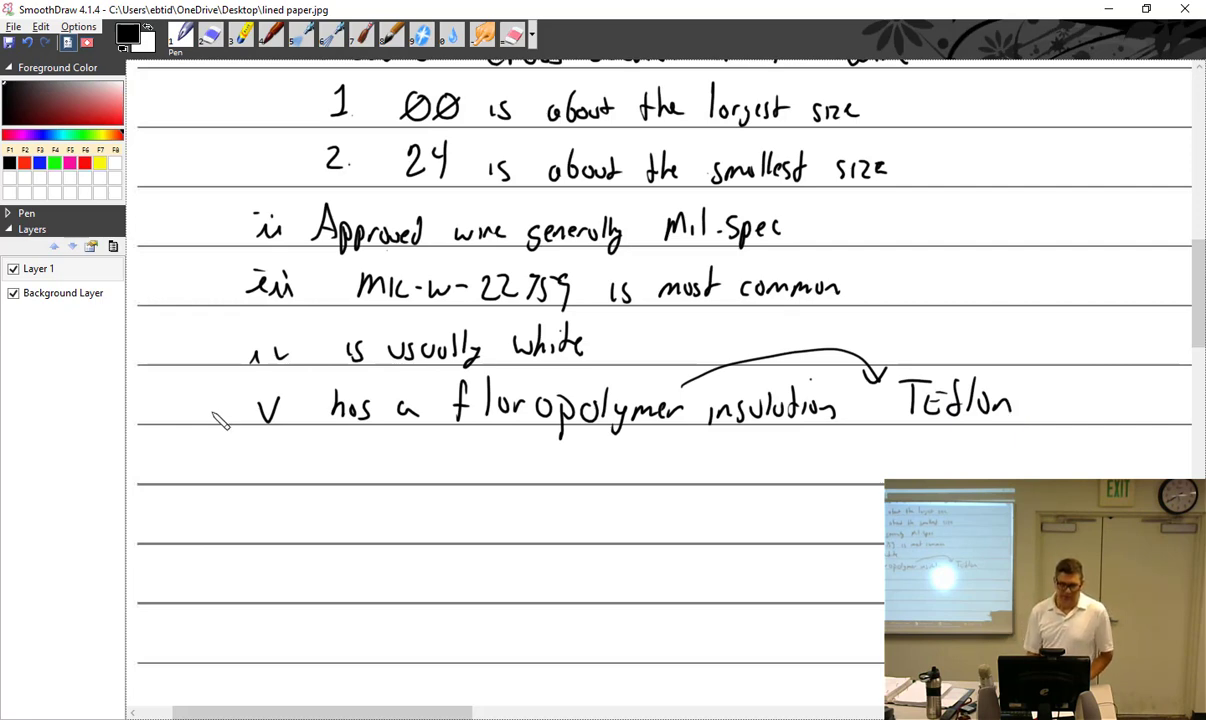
# Start item vi with 'it is identifiable'
pyautogui.moveTo(251, 452)
pyautogui.mouseDown()
pyautogui.moveTo(282, 477)
pyautogui.moveTo(343, 478)
pyautogui.mouseUp()
pyautogui.moveTo(332, 460)
pyautogui.mouseDown()
pyautogui.moveTo(452, 478)
pyautogui.moveTo(484, 444)
pyautogui.mouseUp()
pyautogui.moveTo(495, 460)
pyautogui.mouseDown()
pyautogui.moveTo(495, 478)
pyautogui.moveTo(532, 476)
pyautogui.mouseUp()
pyautogui.moveTo(524, 462)
pyautogui.mouseDown()
pyautogui.moveTo(567, 457)
pyautogui.moveTo(541, 476)
pyautogui.mouseUp()
pyautogui.moveTo(564, 446); pyautogui.dragTo(567, 478)
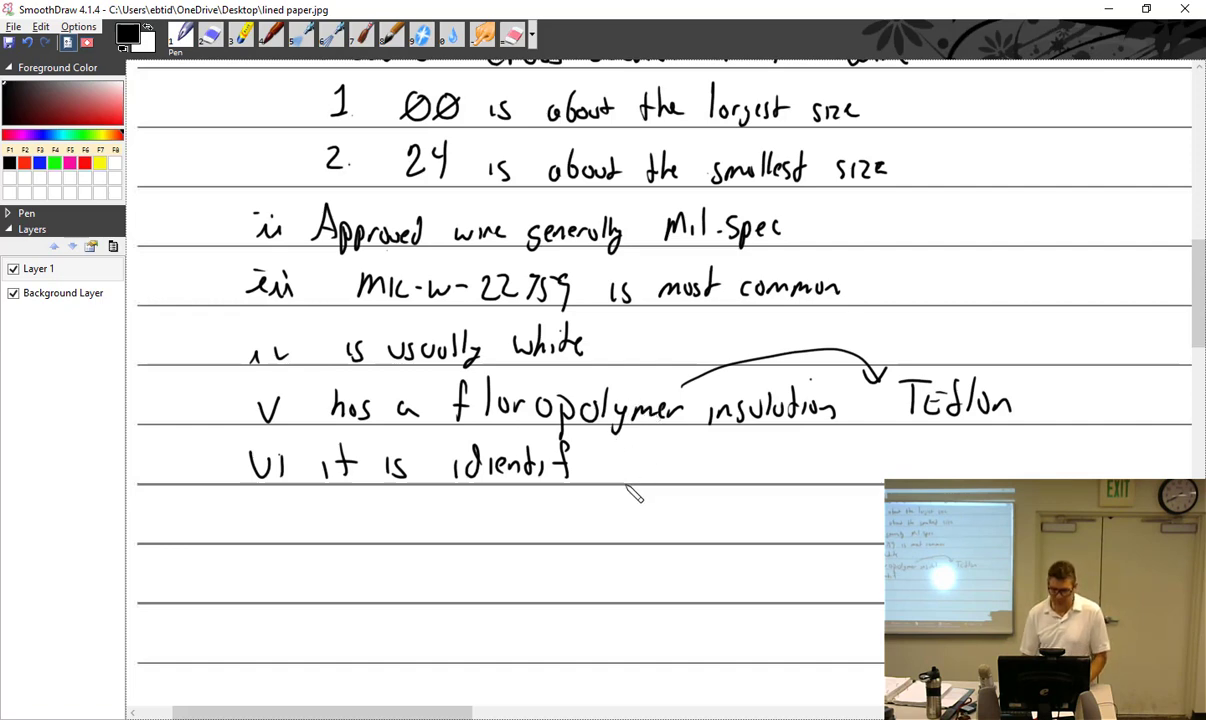
pyautogui.moveTo(585, 462); pyautogui.dragTo(586, 477)
pyautogui.moveTo(604, 466); pyautogui.dragTo(607, 478)
pyautogui.moveTo(614, 446); pyautogui.dragTo(616, 478)
pyautogui.moveTo(626, 452); pyautogui.dragTo(628, 478)
pyautogui.moveTo(634, 448); pyautogui.dragTo(634, 477)
pyautogui.moveTo(638, 468); pyautogui.dragTo(712, 484)
# Continue item vi: 'by stamping on the wire as to part number and size'
pyautogui.moveTo(760, 450)
pyautogui.mouseDown()
pyautogui.moveTo(747, 478)
pyautogui.moveTo(771, 478)
pyautogui.mouseUp()
pyautogui.moveTo(764, 460); pyautogui.dragTo(837, 478)
pyautogui.moveTo(841, 468)
pyautogui.mouseDown()
pyautogui.moveTo(858, 488)
pyautogui.moveTo(896, 464)
pyautogui.mouseUp()
pyautogui.moveTo(908, 462); pyautogui.dragTo(925, 476)
pyautogui.moveTo(953, 447)
pyautogui.mouseDown()
pyautogui.moveTo(990, 463)
pyautogui.moveTo(1086, 470)
pyautogui.mouseUp()
pyautogui.moveTo(300, 518); pyautogui.dragTo(294, 530)
pyautogui.moveTo(308, 518)
pyautogui.mouseDown()
pyautogui.moveTo(316, 530)
pyautogui.moveTo(360, 514)
pyautogui.mouseUp()
pyautogui.moveTo(352, 510)
pyautogui.mouseDown()
pyautogui.moveTo(354, 536)
pyautogui.moveTo(366, 504)
pyautogui.mouseUp()
pyautogui.moveTo(384, 518)
pyautogui.mouseDown()
pyautogui.moveTo(402, 520)
pyautogui.moveTo(414, 545)
pyautogui.moveTo(450, 516)
pyautogui.mouseUp()
pyautogui.moveTo(456, 510)
pyautogui.mouseDown()
pyautogui.moveTo(538, 541)
pyautogui.moveTo(556, 526)
pyautogui.moveTo(568, 542)
pyautogui.moveTo(639, 539)
pyautogui.moveTo(632, 530)
pyautogui.moveTo(772, 542)
pyautogui.mouseUp()
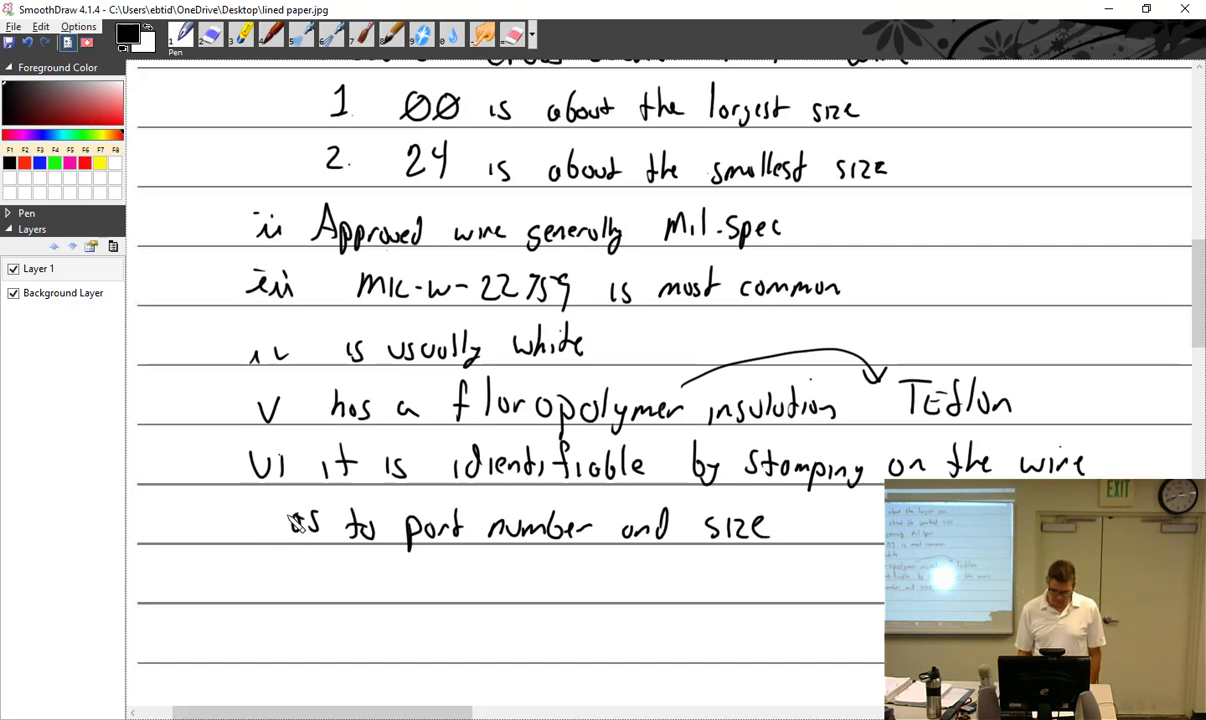
# Write item vii 'Wire is copper with a coating of tin, silver or Nickel'
pyautogui.scroll(-2, 392, 547)
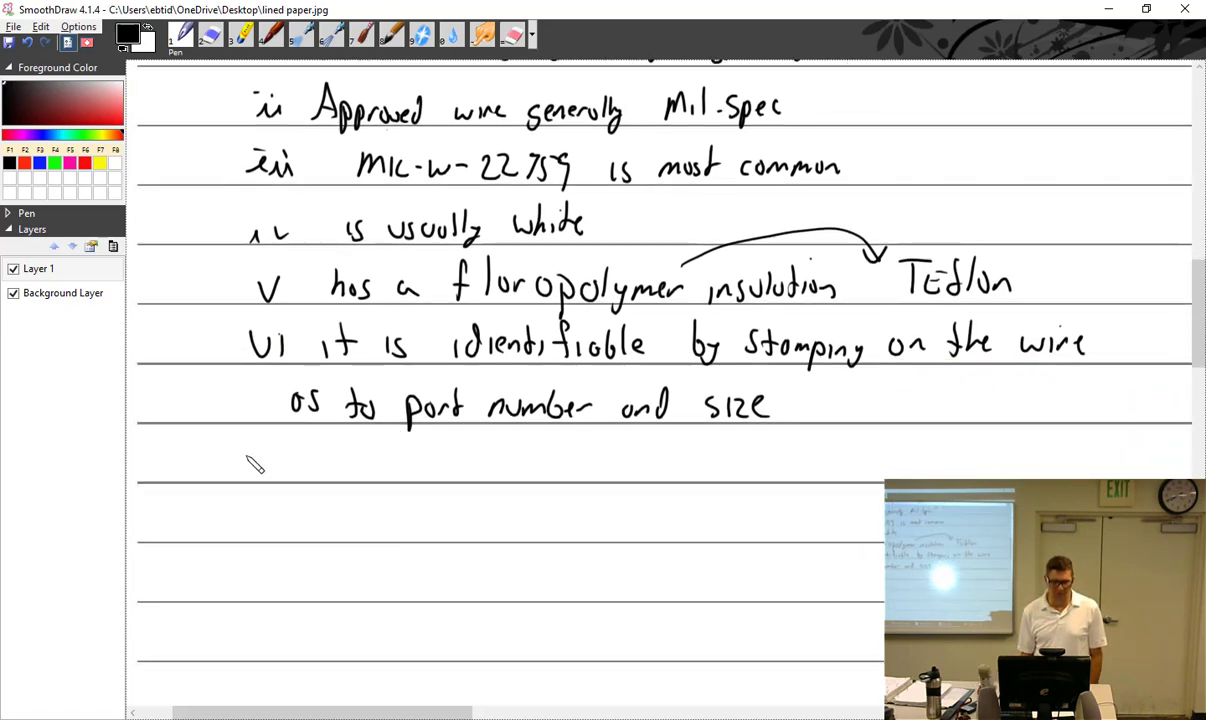
pyautogui.moveTo(244, 452)
pyautogui.mouseDown()
pyautogui.moveTo(266, 452)
pyautogui.moveTo(276, 474)
pyautogui.mouseUp()
pyautogui.moveTo(285, 452); pyautogui.dragTo(285, 474)
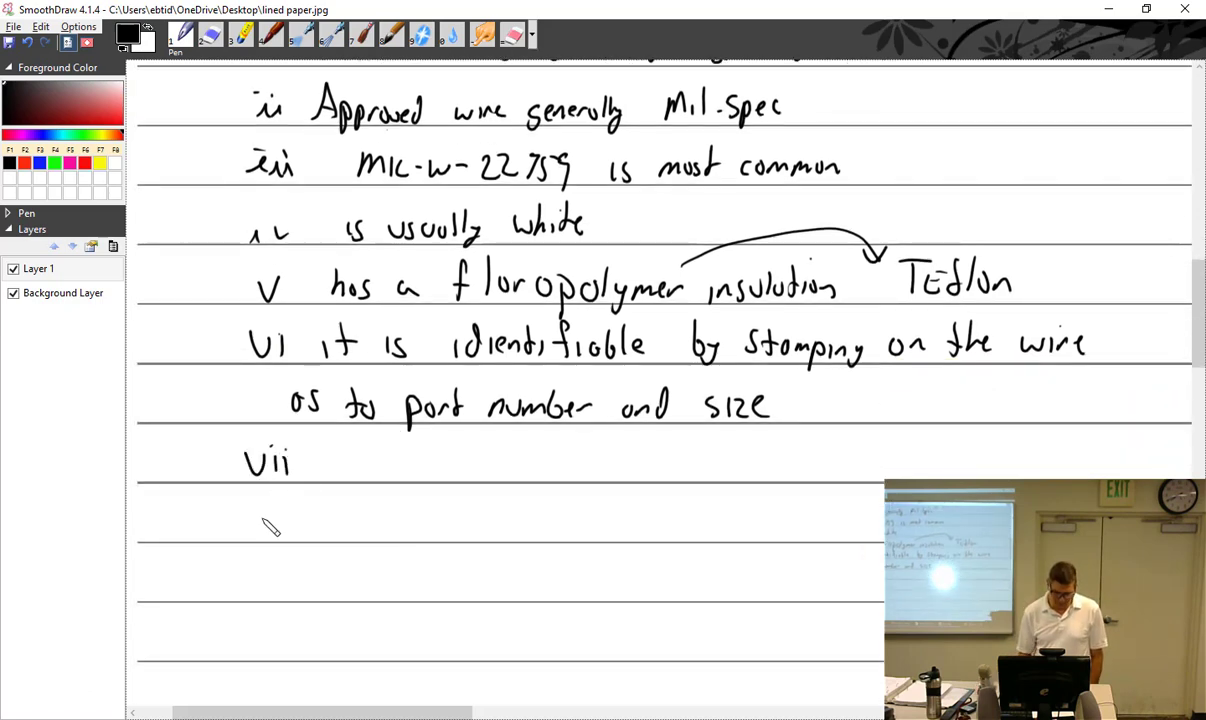
pyautogui.moveTo(341, 447)
pyautogui.mouseDown()
pyautogui.moveTo(360, 473)
pyautogui.moveTo(433, 463)
pyautogui.moveTo(501, 479)
pyautogui.moveTo(505, 463)
pyautogui.moveTo(500, 479)
pyautogui.moveTo(520, 465)
pyautogui.moveTo(533, 475)
pyautogui.moveTo(547, 465)
pyautogui.moveTo(543, 477)
pyautogui.moveTo(652, 454)
pyautogui.moveTo(662, 472)
pyautogui.moveTo(667, 445)
pyautogui.moveTo(766, 481)
pyautogui.moveTo(797, 475)
pyautogui.moveTo(812, 454)
pyautogui.moveTo(825, 475)
pyautogui.moveTo(887, 471)
pyautogui.moveTo(888, 486)
pyautogui.moveTo(938, 475)
pyautogui.mouseUp()
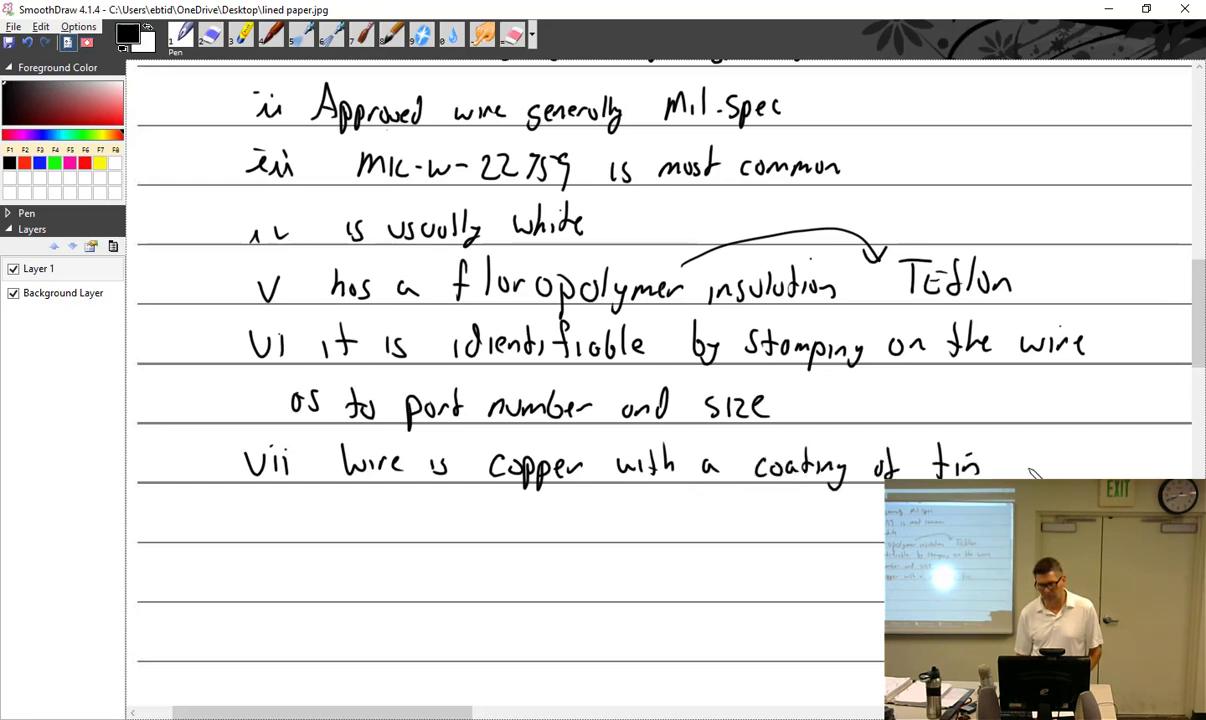
pyautogui.moveTo(1029, 469); pyautogui.dragTo(1200, 466)
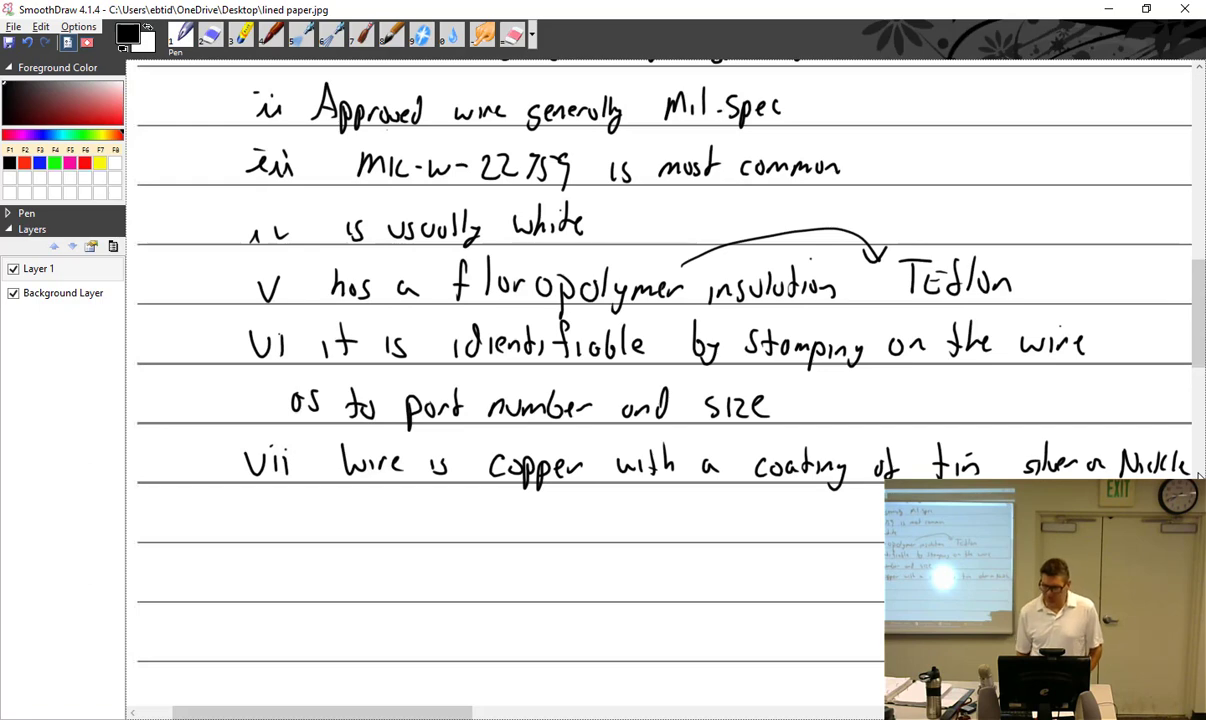
pyautogui.moveTo(1184, 456); pyautogui.dragTo(1182, 472)
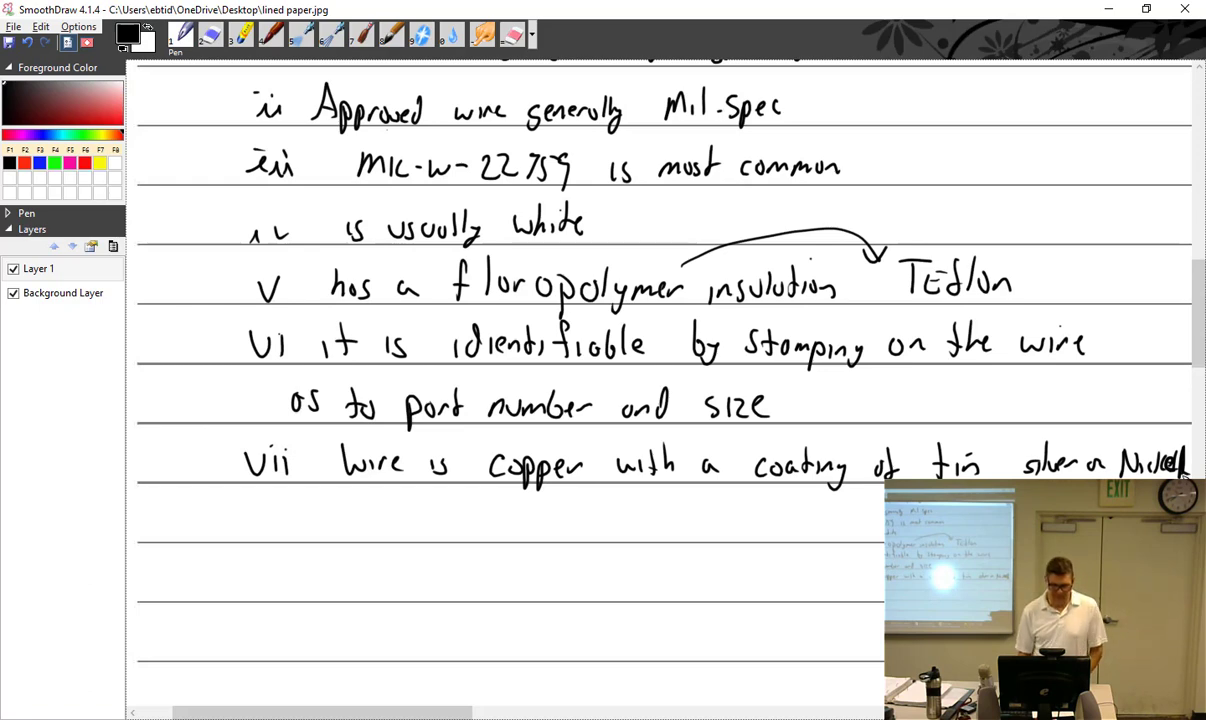
# Write item viii 'Older wire may be aluminum' on the next line
pyautogui.moveTo(243, 517); pyautogui.dragTo(294, 535)
pyautogui.moveTo(360, 514); pyautogui.dragTo(358, 516)
pyautogui.moveTo(375, 512)
pyautogui.mouseDown()
pyautogui.moveTo(376, 535)
pyautogui.moveTo(403, 515)
pyautogui.moveTo(451, 512)
pyautogui.moveTo(591, 533)
pyautogui.mouseUp()
pyautogui.moveTo(592, 519)
pyautogui.mouseDown()
pyautogui.moveTo(638, 510)
pyautogui.moveTo(660, 538)
pyautogui.moveTo(725, 512)
pyautogui.moveTo(750, 530)
pyautogui.moveTo(826, 528)
pyautogui.mouseUp()
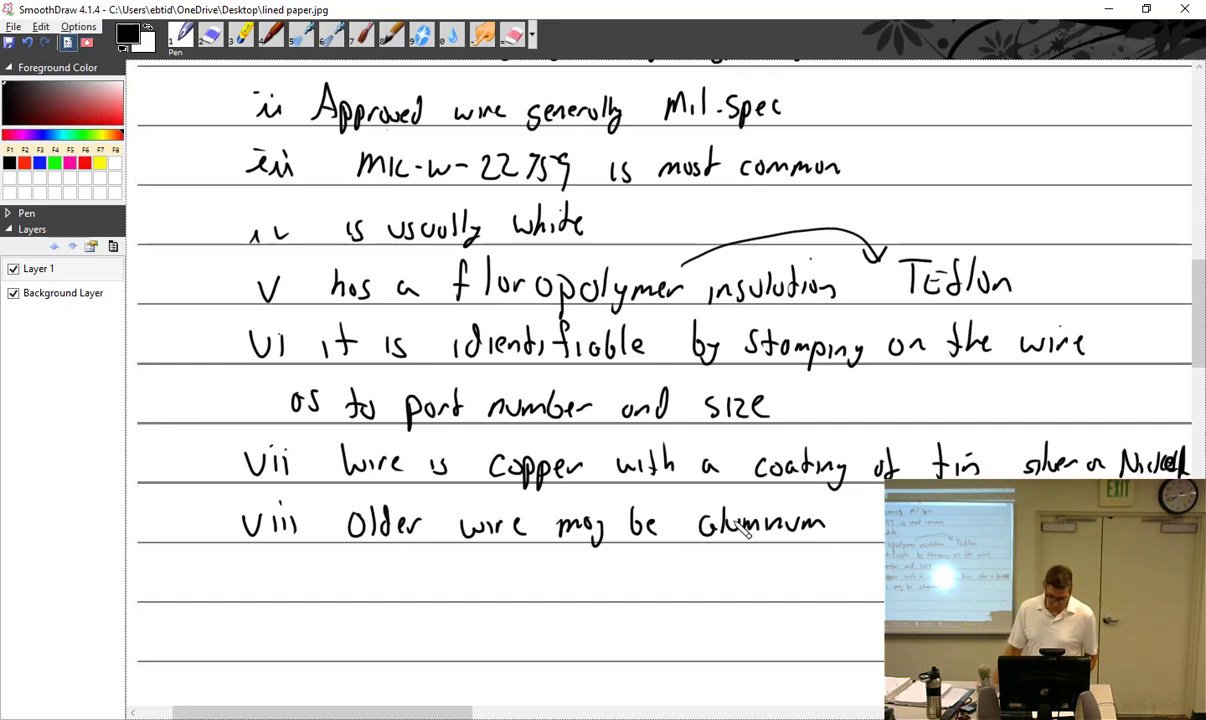
# Write sub-point 1 'use caution when stripping wire because' under item viii
pyautogui.scroll(-5, 775, 540)
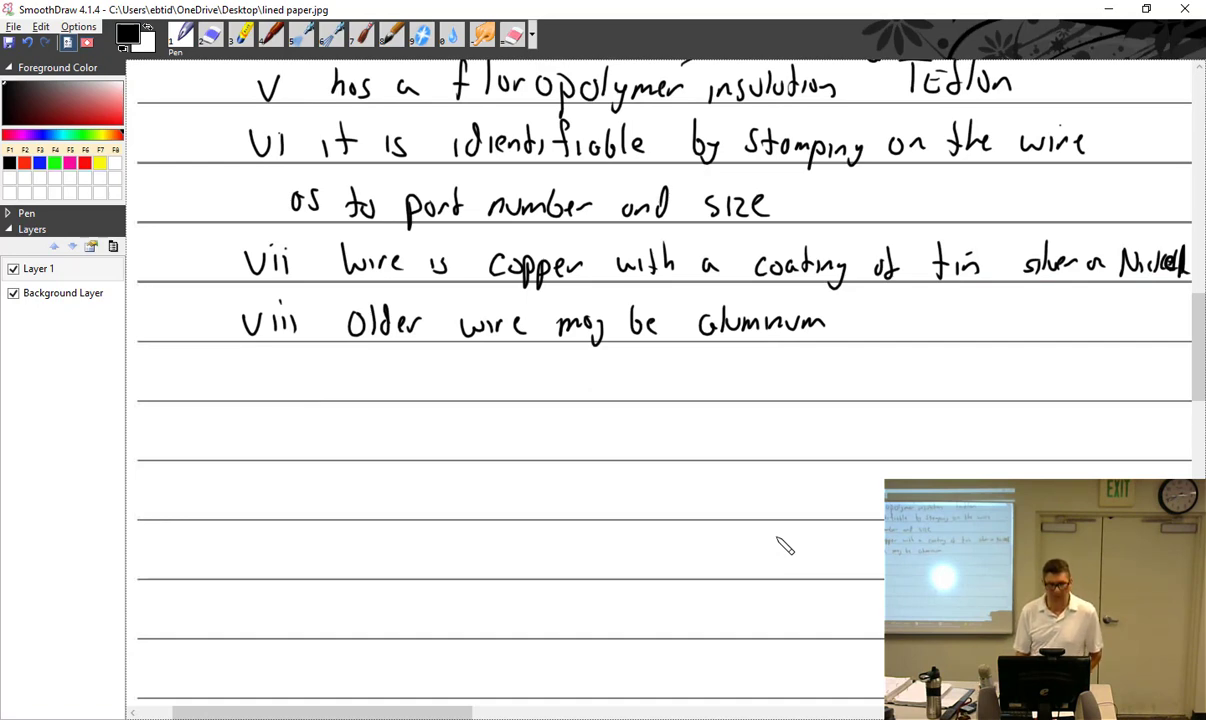
pyautogui.moveTo(351, 363); pyautogui.dragTo(352, 394)
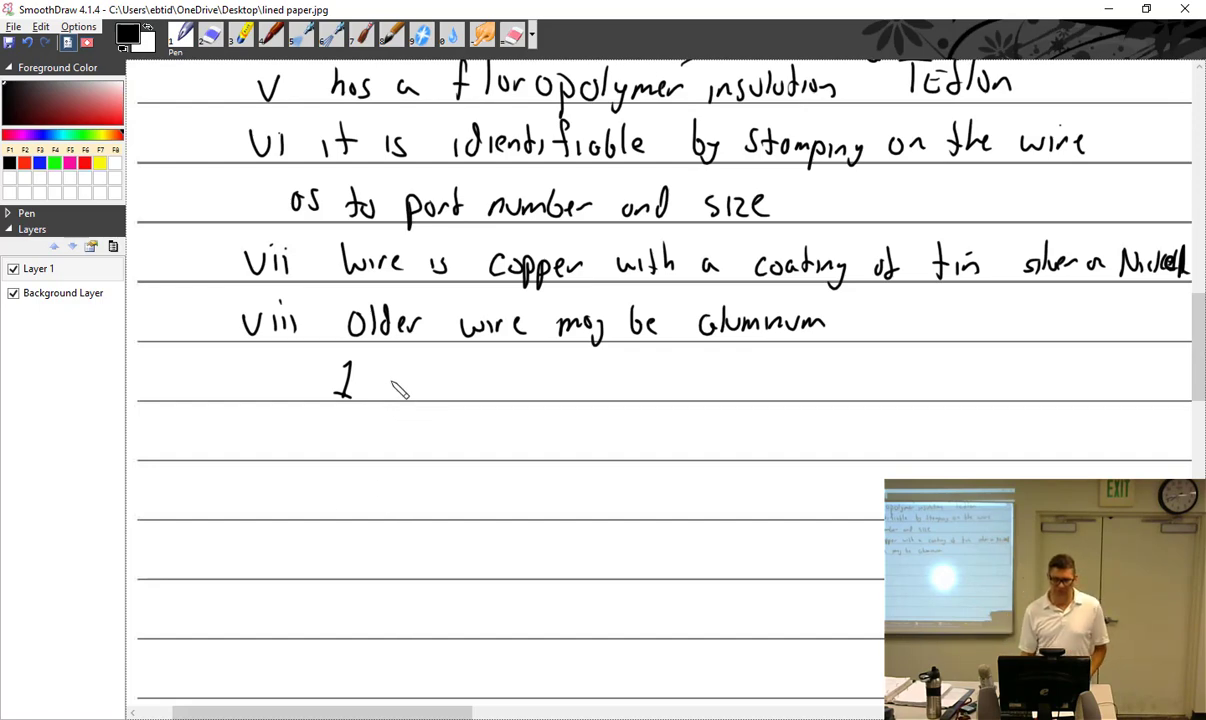
pyautogui.moveTo(389, 378)
pyautogui.mouseDown()
pyautogui.moveTo(419, 381)
pyautogui.moveTo(415, 399)
pyautogui.moveTo(535, 381)
pyautogui.moveTo(577, 396)
pyautogui.moveTo(548, 364)
pyautogui.mouseUp()
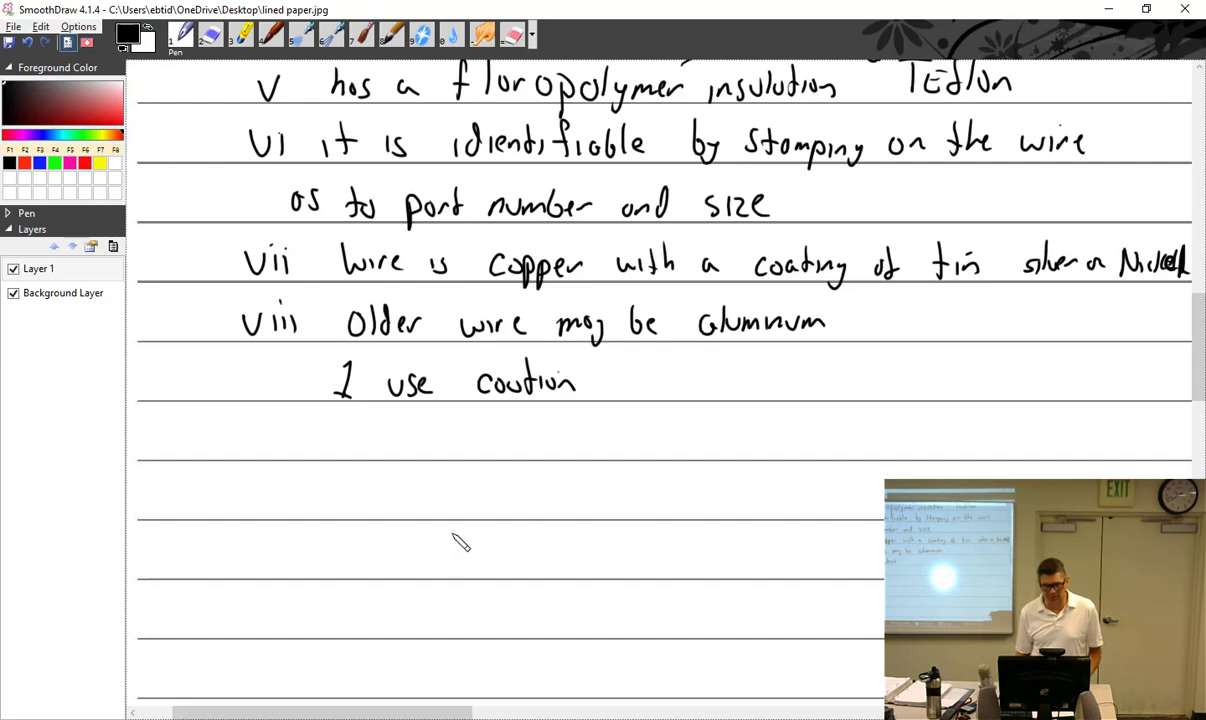
pyautogui.moveTo(603, 380)
pyautogui.mouseDown()
pyautogui.moveTo(776, 398)
pyautogui.moveTo(884, 392)
pyautogui.moveTo(884, 380)
pyautogui.moveTo(910, 392)
pyautogui.mouseUp()
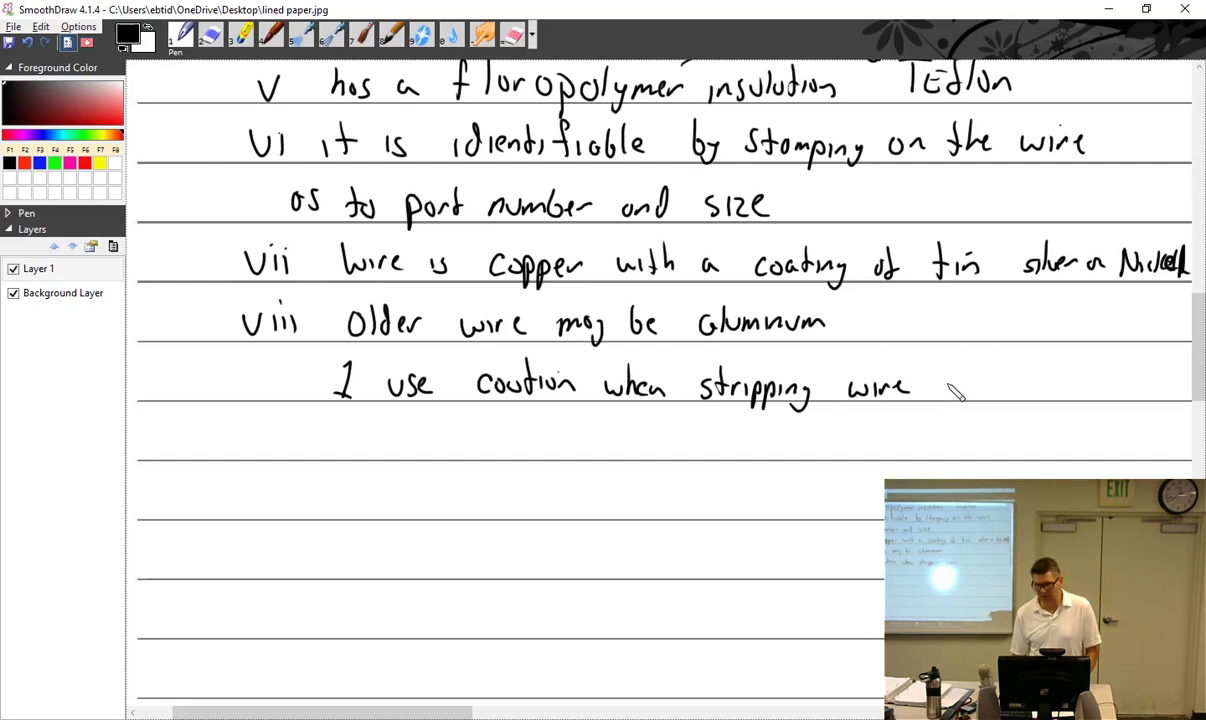
pyautogui.moveTo(948, 374)
pyautogui.mouseDown()
pyautogui.moveTo(985, 393)
pyautogui.moveTo(1034, 390)
pyautogui.mouseUp()
# Finish with 'nicked strands will break' and number the next line 2
pyautogui.moveTo(331, 434)
pyautogui.mouseDown()
pyautogui.moveTo(338, 452)
pyautogui.moveTo(369, 434)
pyautogui.moveTo(384, 452)
pyautogui.mouseUp()
pyautogui.moveTo(386, 444)
pyautogui.mouseDown()
pyautogui.moveTo(396, 450)
pyautogui.moveTo(400, 428)
pyautogui.moveTo(436, 452)
pyautogui.mouseUp()
pyautogui.moveTo(452, 428)
pyautogui.mouseDown()
pyautogui.moveTo(458, 452)
pyautogui.moveTo(592, 446)
pyautogui.mouseUp()
pyautogui.moveTo(598, 432); pyautogui.dragTo(600, 450)
pyautogui.moveTo(612, 400); pyautogui.dragTo(614, 452)
pyautogui.moveTo(628, 400)
pyautogui.mouseDown()
pyautogui.moveTo(630, 452)
pyautogui.moveTo(672, 440)
pyautogui.mouseUp()
pyautogui.moveTo(676, 444); pyautogui.dragTo(698, 452)
pyautogui.moveTo(707, 432); pyautogui.dragTo(706, 452)
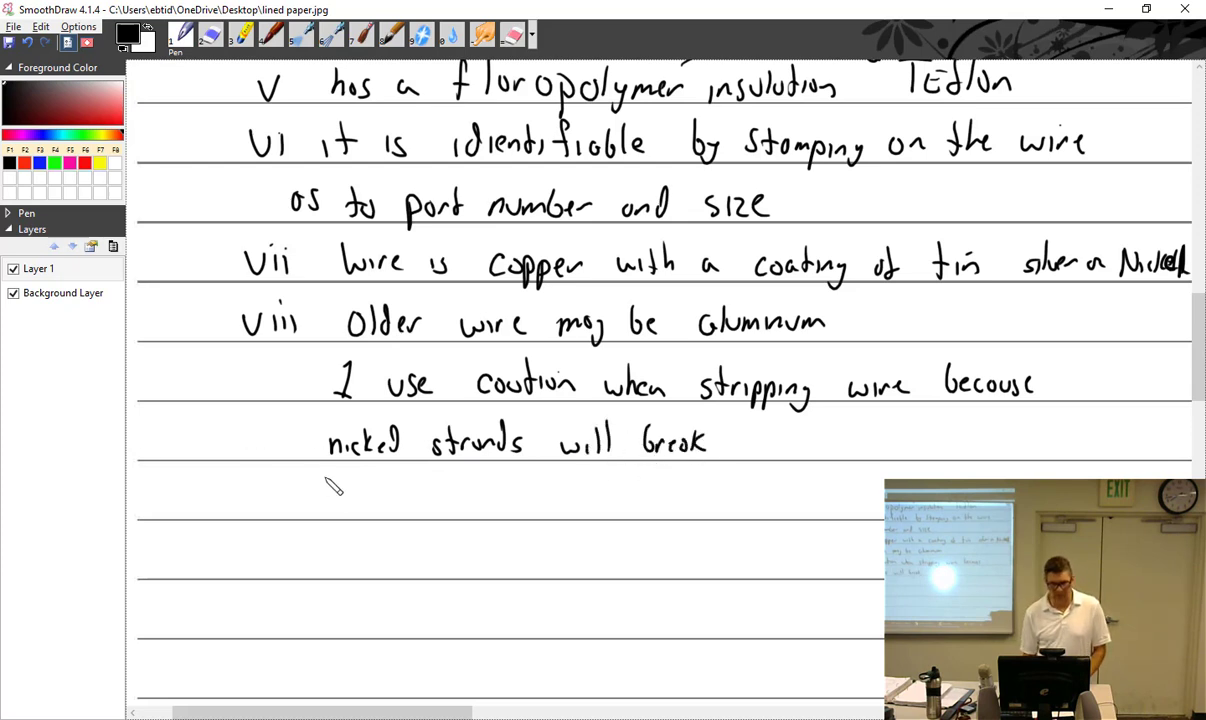
pyautogui.moveTo(308, 486); pyautogui.dragTo(328, 509)
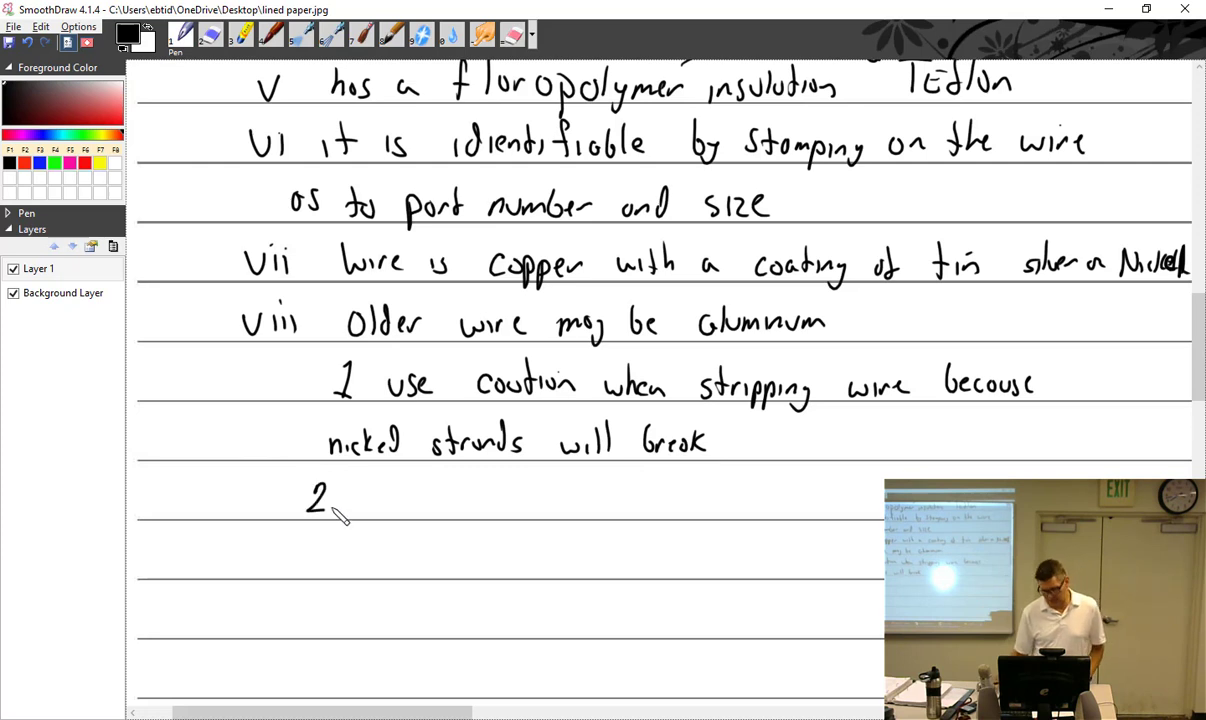
# Write 'when replacing aluminum wire with copper, a rule' after the 2
pyautogui.scroll(-3, 380, 477)
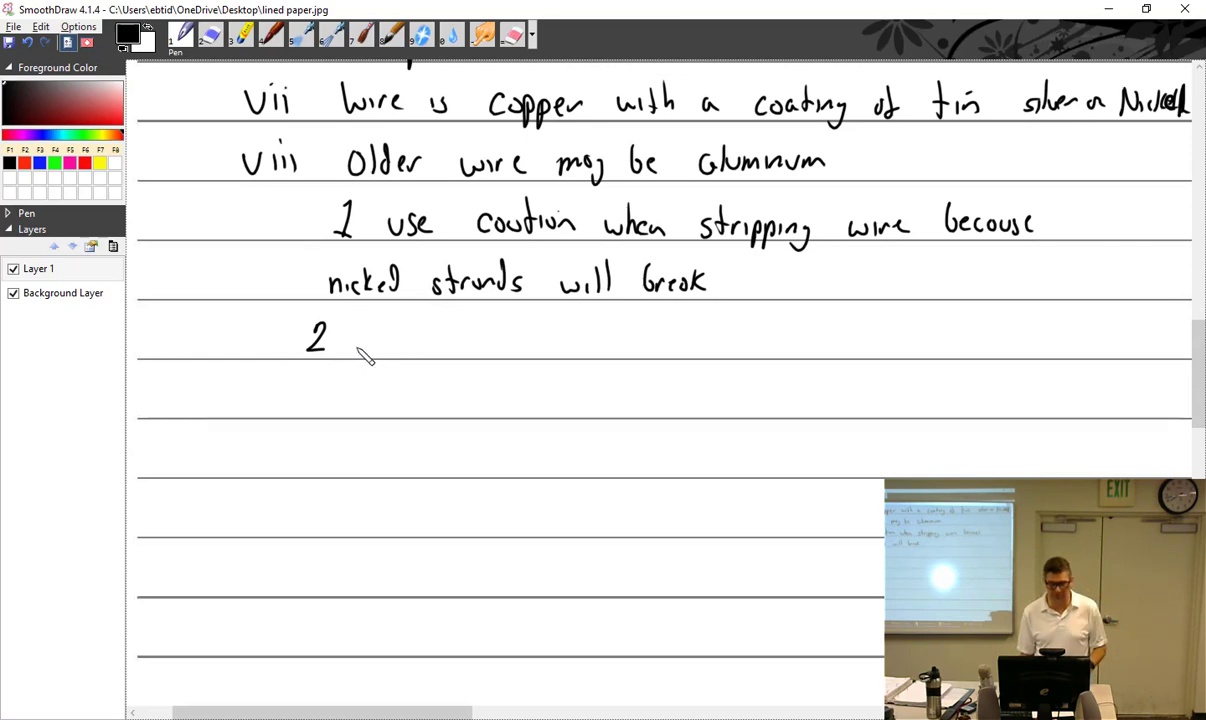
pyautogui.moveTo(363, 340); pyautogui.dragTo(441, 343)
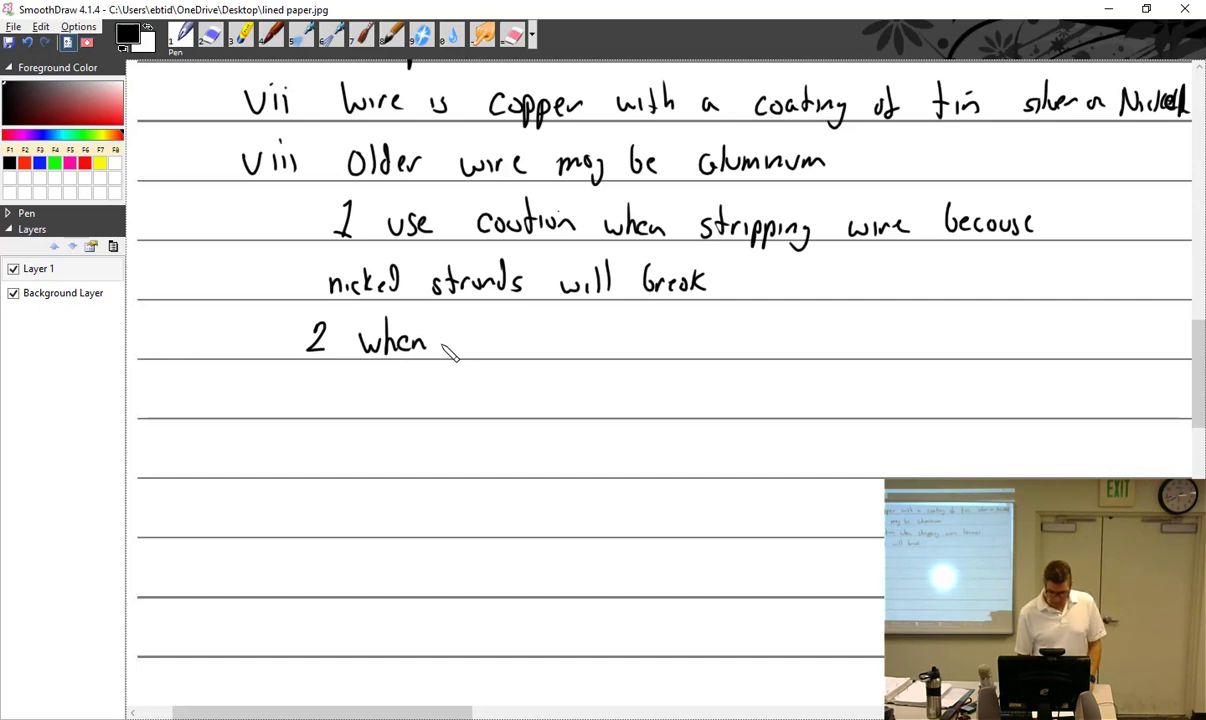
pyautogui.moveTo(459, 342)
pyautogui.mouseDown()
pyautogui.moveTo(504, 327)
pyautogui.moveTo(566, 358)
pyautogui.moveTo(598, 345)
pyautogui.moveTo(708, 344)
pyautogui.mouseUp()
pyautogui.moveTo(760, 332); pyautogui.dragTo(806, 340)
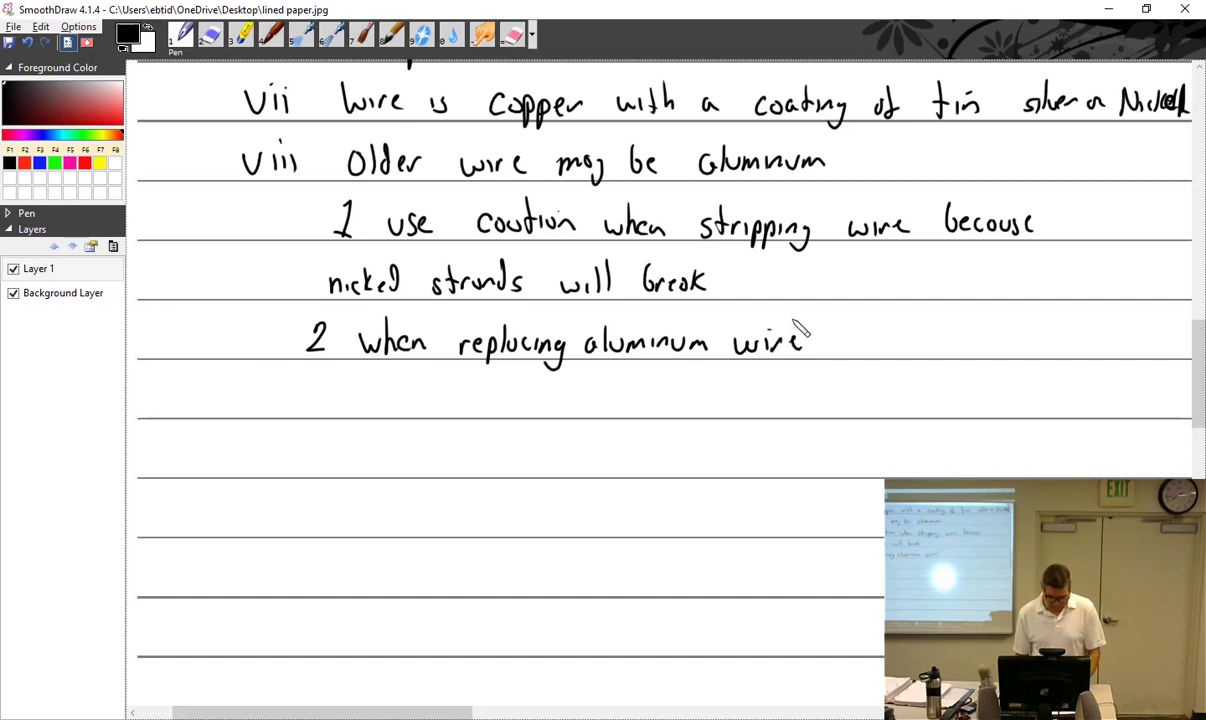
pyautogui.moveTo(840, 333)
pyautogui.mouseDown()
pyautogui.moveTo(873, 332)
pyautogui.moveTo(896, 349)
pyautogui.moveTo(1006, 355)
pyautogui.mouseUp()
pyautogui.moveTo(1029, 342); pyautogui.dragTo(1038, 354)
pyautogui.moveTo(1066, 352)
pyautogui.mouseDown()
pyautogui.moveTo(1106, 338)
pyautogui.moveTo(1111, 352)
pyautogui.mouseUp()
pyautogui.moveTo(1114, 345); pyautogui.dragTo(1126, 346)
# Continue on the next line: 'of thumb is to use copper wire 2 gauges smaller'
pyautogui.moveTo(325, 396)
pyautogui.mouseDown()
pyautogui.moveTo(344, 410)
pyautogui.moveTo(462, 405)
pyautogui.mouseUp()
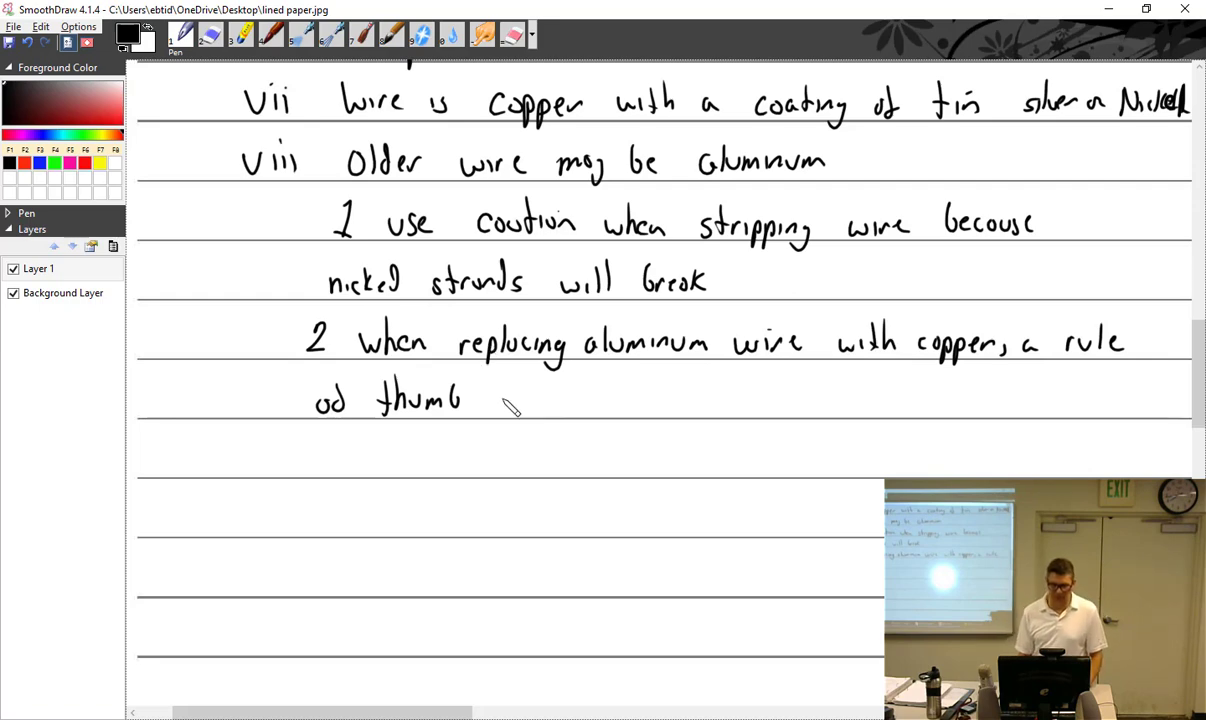
pyautogui.moveTo(502, 392); pyautogui.dragTo(508, 408)
pyautogui.moveTo(549, 389)
pyautogui.mouseDown()
pyautogui.moveTo(612, 413)
pyautogui.moveTo(576, 393)
pyautogui.mouseUp()
pyautogui.moveTo(600, 392)
pyautogui.mouseDown()
pyautogui.moveTo(618, 408)
pyautogui.moveTo(641, 396)
pyautogui.moveTo(690, 409)
pyautogui.mouseUp()
pyautogui.click(686, 393)
pyautogui.moveTo(705, 395); pyautogui.dragTo(760, 408)
pyautogui.moveTo(763, 398); pyautogui.dragTo(805, 407)
pyautogui.moveTo(810, 397)
pyautogui.mouseDown()
pyautogui.moveTo(878, 390)
pyautogui.moveTo(880, 413)
pyautogui.moveTo(897, 407)
pyautogui.moveTo(914, 424)
pyautogui.moveTo(954, 418)
pyautogui.mouseUp()
pyautogui.moveTo(962, 405); pyautogui.dragTo(1094, 398)
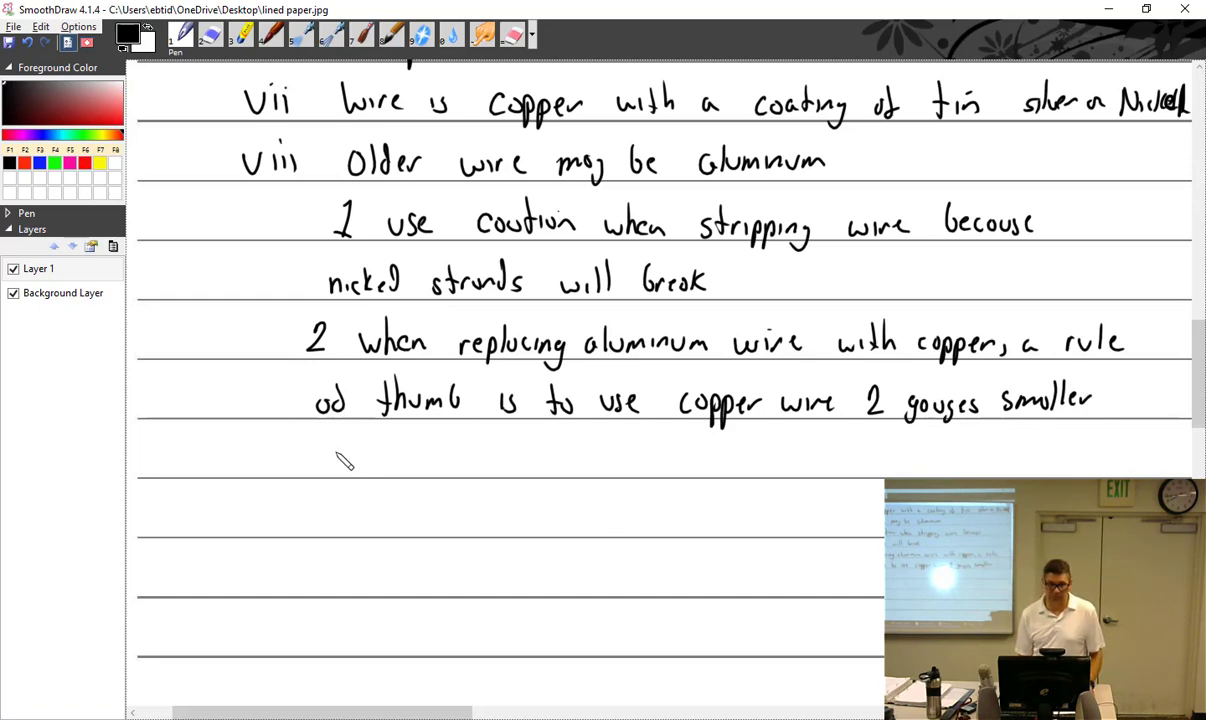
# Write '(larger number) provided the wire meets amp requirements' on the third line of point 2
pyautogui.moveTo(325, 437)
pyautogui.mouseDown()
pyautogui.moveTo(374, 456)
pyautogui.moveTo(370, 468)
pyautogui.moveTo(456, 470)
pyautogui.moveTo(465, 450)
pyautogui.moveTo(505, 470)
pyautogui.mouseUp()
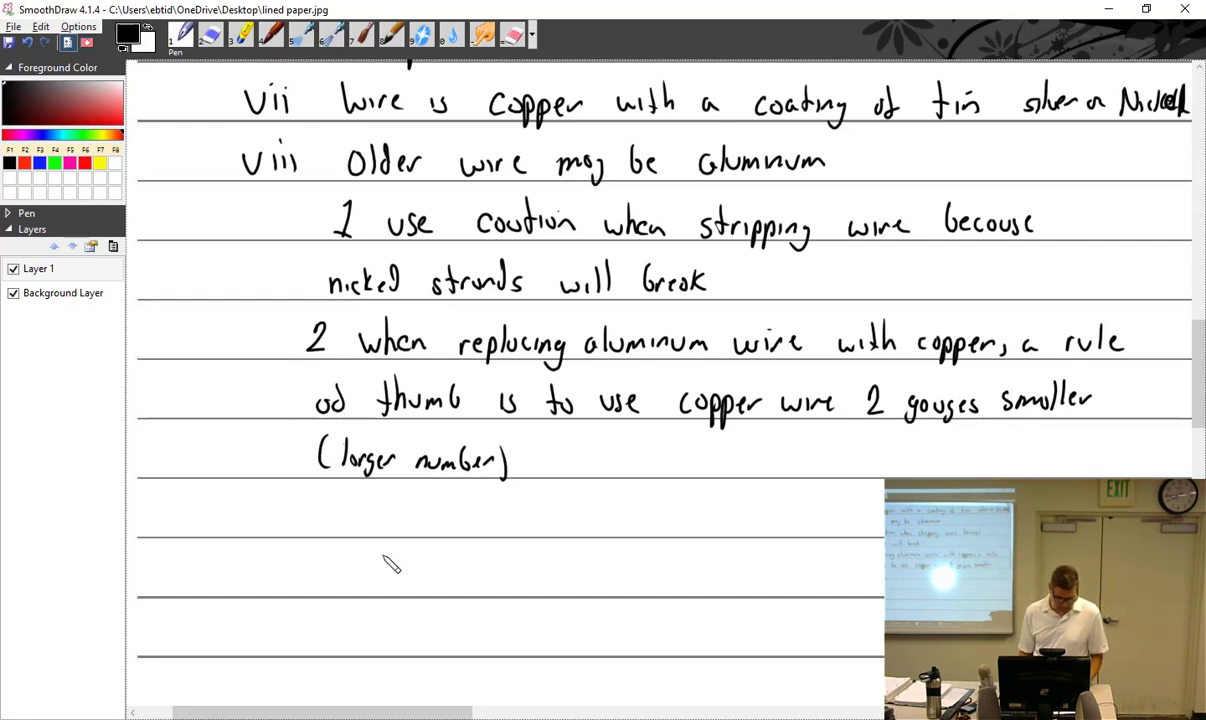
pyautogui.moveTo(550, 467)
pyautogui.mouseDown()
pyautogui.moveTo(602, 471)
pyautogui.moveTo(643, 453)
pyautogui.moveTo(700, 470)
pyautogui.moveTo(716, 439)
pyautogui.moveTo(724, 463)
pyautogui.moveTo(804, 458)
pyautogui.moveTo(825, 471)
pyautogui.moveTo(1043, 460)
pyautogui.moveTo(1121, 477)
pyautogui.moveTo(1162, 452)
pyautogui.mouseUp()
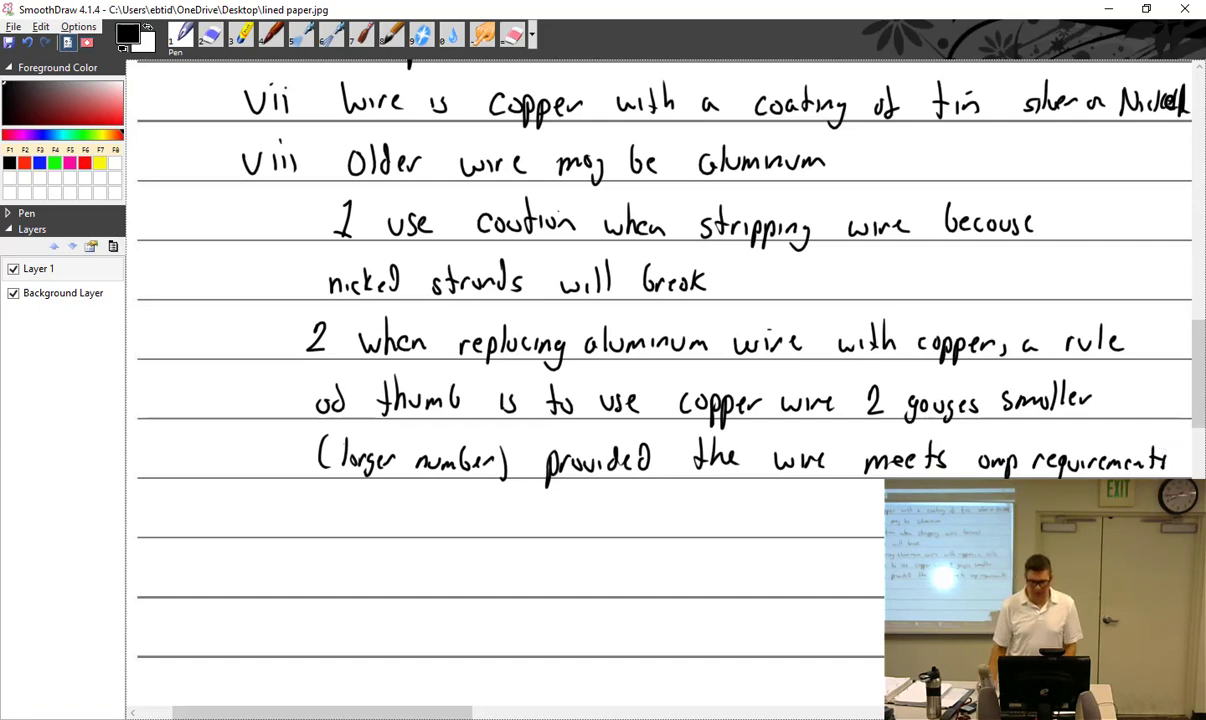
# Step through the slides from Table 11-6 to the Table 11-9 copper wire capacity slide
pyautogui.hotkey('alt', 'Tab')
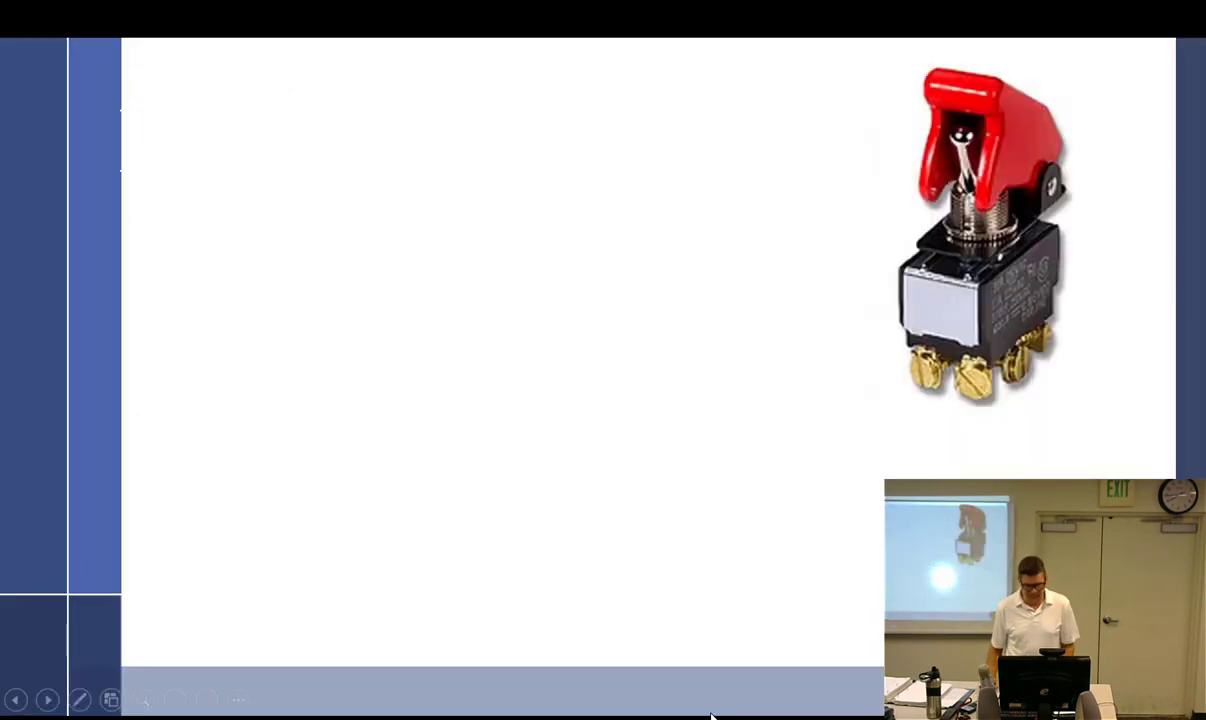
pyautogui.press('Right')
pyautogui.press('Right')
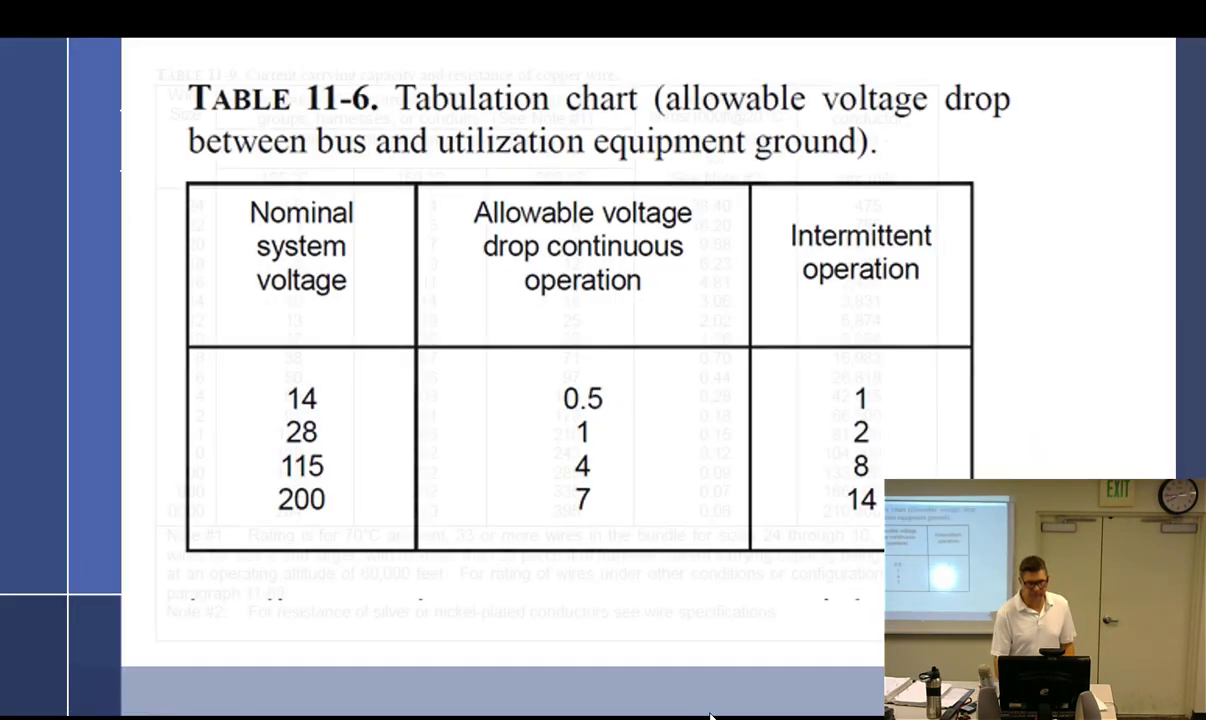
pyautogui.press('Right')
pyautogui.press('Left')
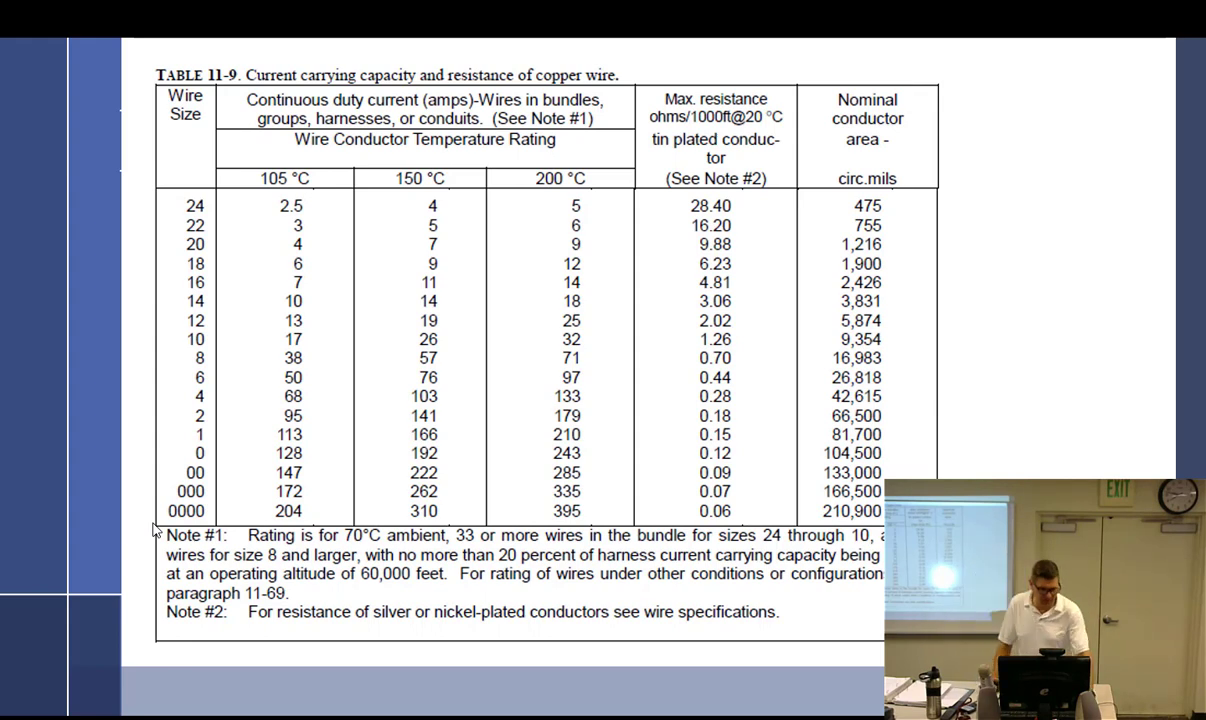
# End the slide show and return to the SmoothDraw notes
pyautogui.press('Escape')
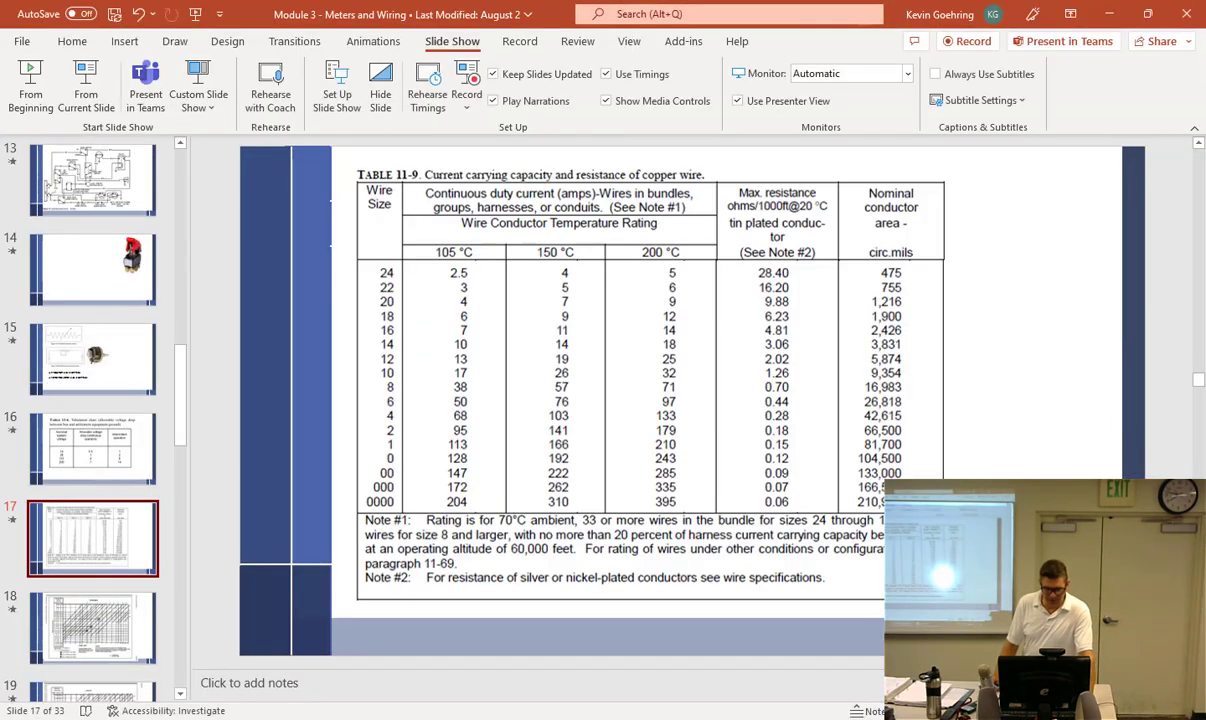
pyautogui.hotkey('alt', 'Tab')
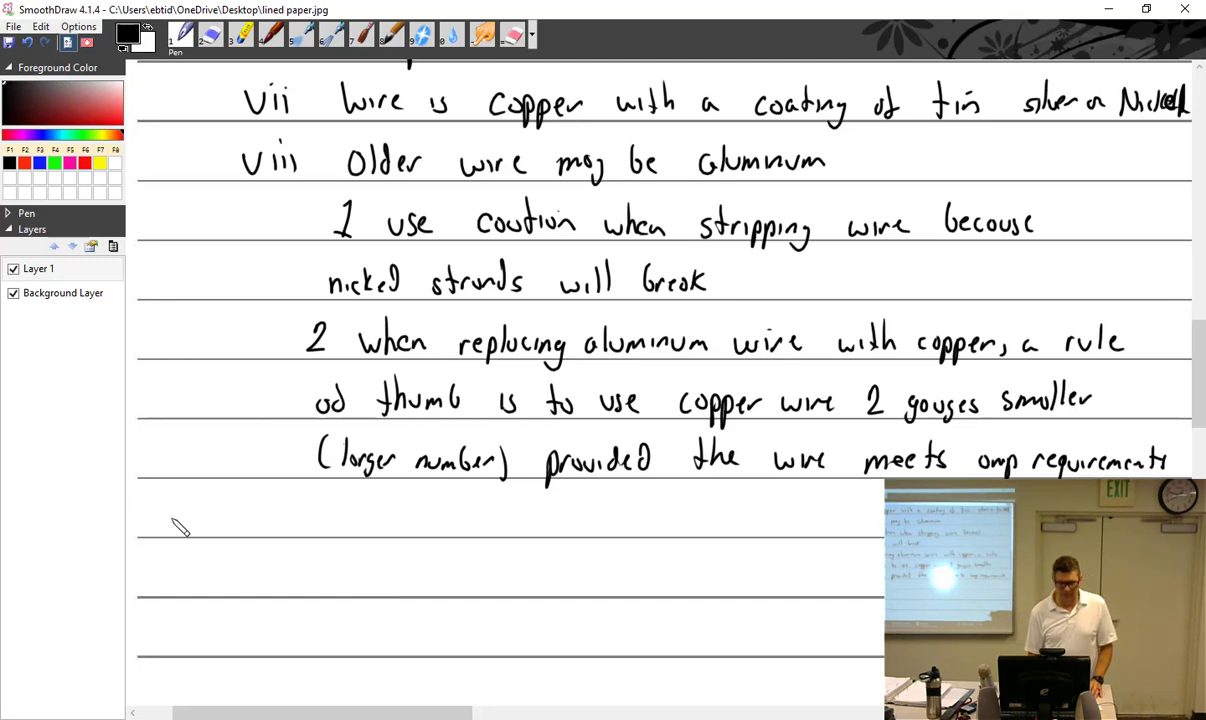
# Write that wire for components is selected based on several factors, with factor 1 allowable power loss
pyautogui.moveTo(172, 496)
pyautogui.mouseDown()
pyautogui.moveTo(169, 534)
pyautogui.moveTo(257, 512)
pyautogui.moveTo(386, 526)
pyautogui.moveTo(457, 502)
pyautogui.moveTo(465, 521)
pyautogui.moveTo(532, 509)
pyautogui.moveTo(528, 518)
pyautogui.moveTo(612, 533)
pyautogui.moveTo(675, 516)
pyautogui.moveTo(707, 531)
pyautogui.moveTo(758, 524)
pyautogui.moveTo(745, 524)
pyautogui.moveTo(772, 510)
pyautogui.mouseUp()
pyautogui.scroll(-3, 817, 478)
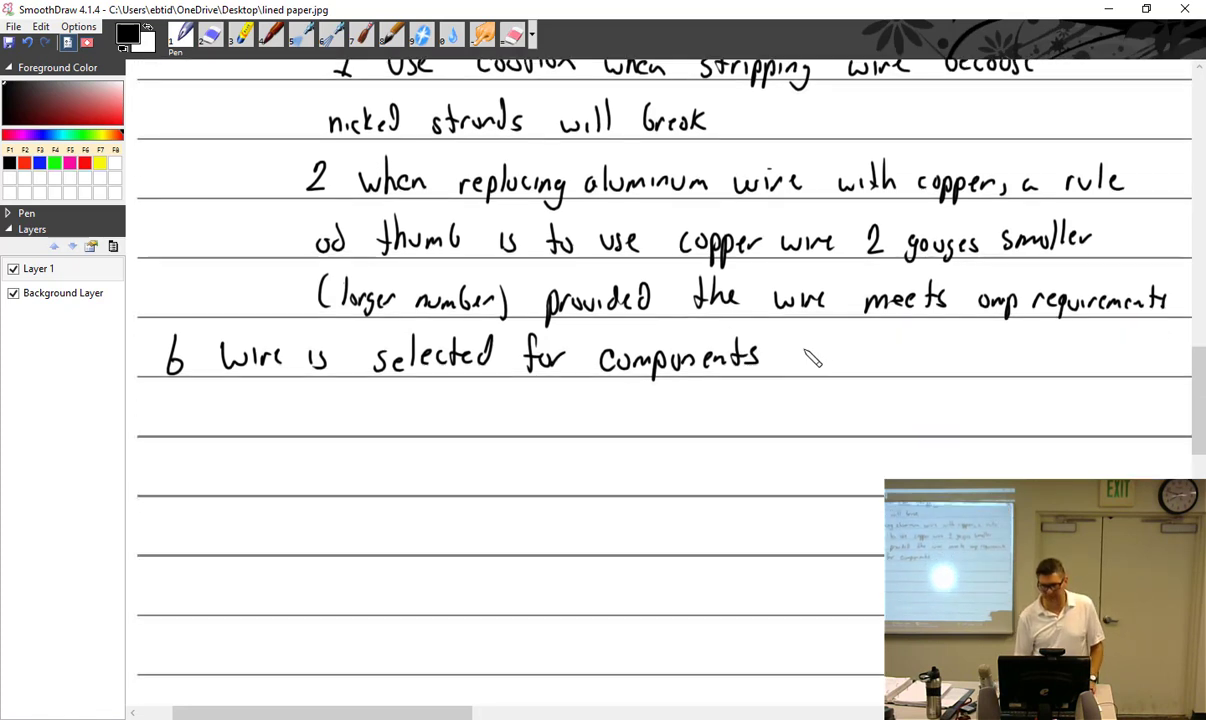
pyautogui.moveTo(796, 340)
pyautogui.mouseDown()
pyautogui.moveTo(826, 367)
pyautogui.moveTo(974, 358)
pyautogui.moveTo(993, 369)
pyautogui.moveTo(1041, 348)
pyautogui.moveTo(1039, 363)
pyautogui.moveTo(1099, 371)
pyautogui.moveTo(1103, 346)
pyautogui.moveTo(1136, 368)
pyautogui.mouseUp()
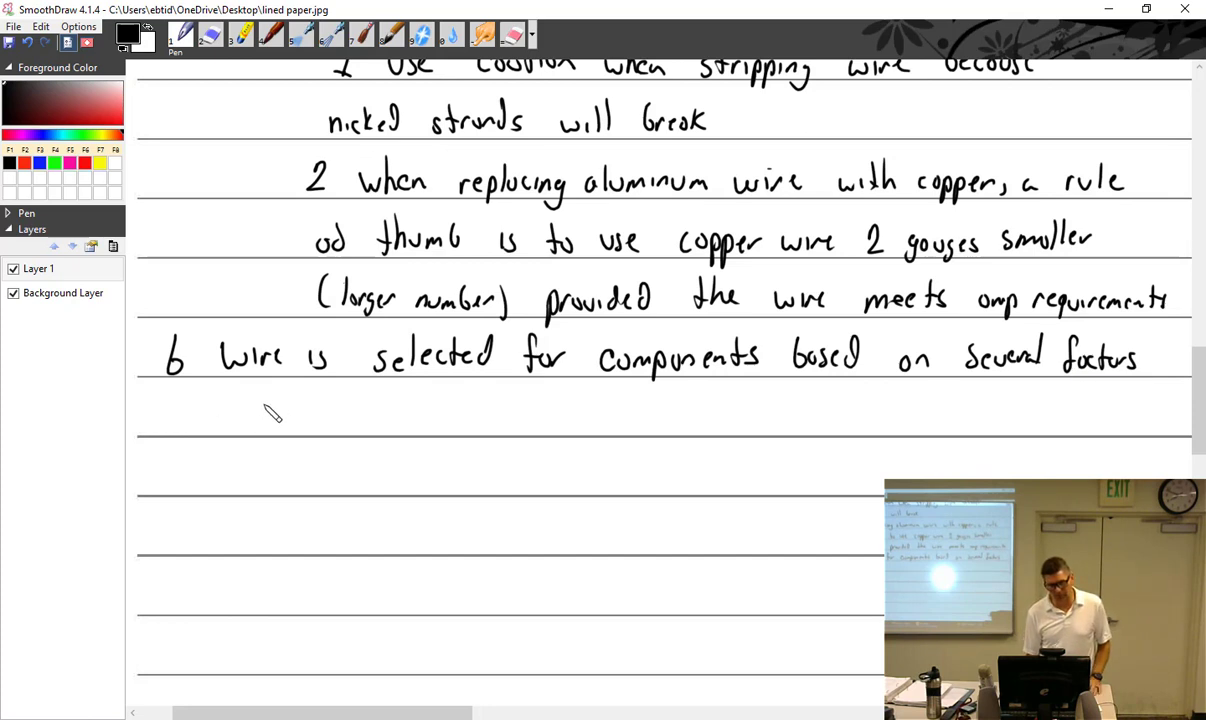
pyautogui.moveTo(260, 402)
pyautogui.mouseDown()
pyautogui.moveTo(324, 407)
pyautogui.moveTo(324, 426)
pyautogui.moveTo(342, 401)
pyautogui.moveTo(372, 424)
pyautogui.moveTo(465, 411)
pyautogui.moveTo(530, 427)
pyautogui.moveTo(630, 426)
pyautogui.mouseUp()
# Add factor 2 'Permissible voltage drop' and factor 3 'Current carrying capacity of the wire'
pyautogui.moveTo(253, 460); pyautogui.dragTo(274, 484)
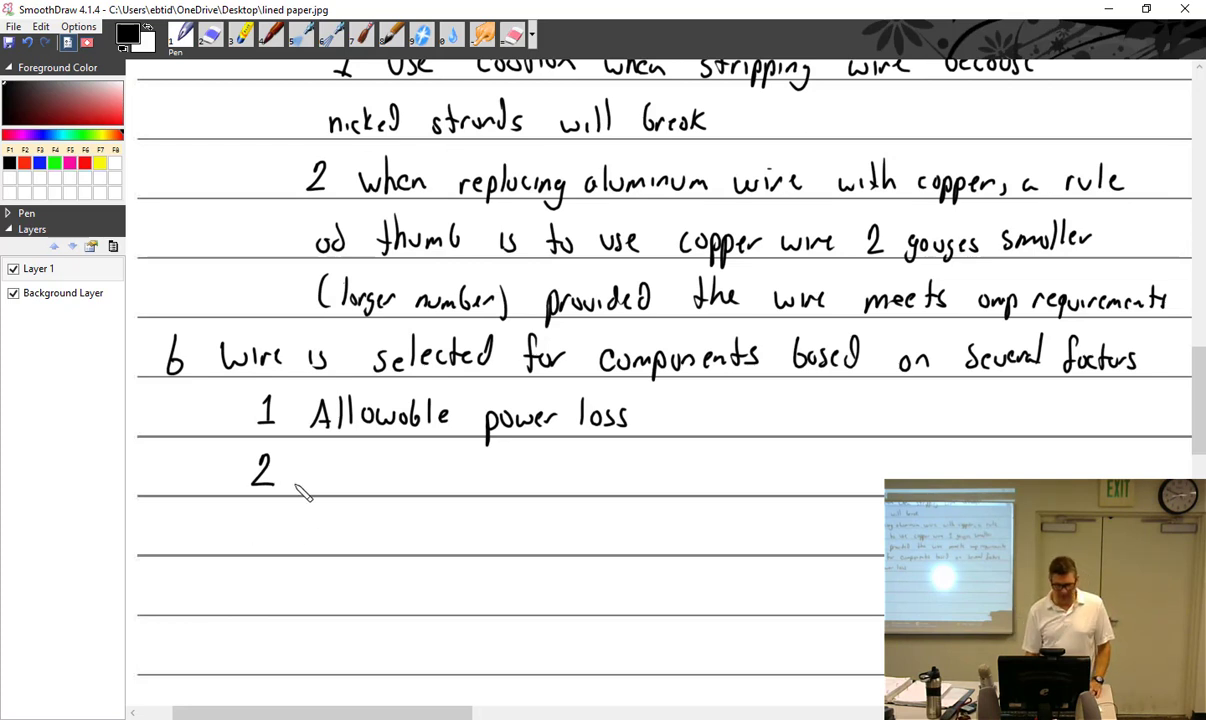
pyautogui.moveTo(312, 458)
pyautogui.mouseDown()
pyautogui.moveTo(344, 489)
pyautogui.moveTo(402, 476)
pyautogui.moveTo(443, 487)
pyautogui.moveTo(530, 479)
pyautogui.moveTo(561, 464)
pyautogui.moveTo(587, 490)
pyautogui.moveTo(670, 478)
pyautogui.mouseUp()
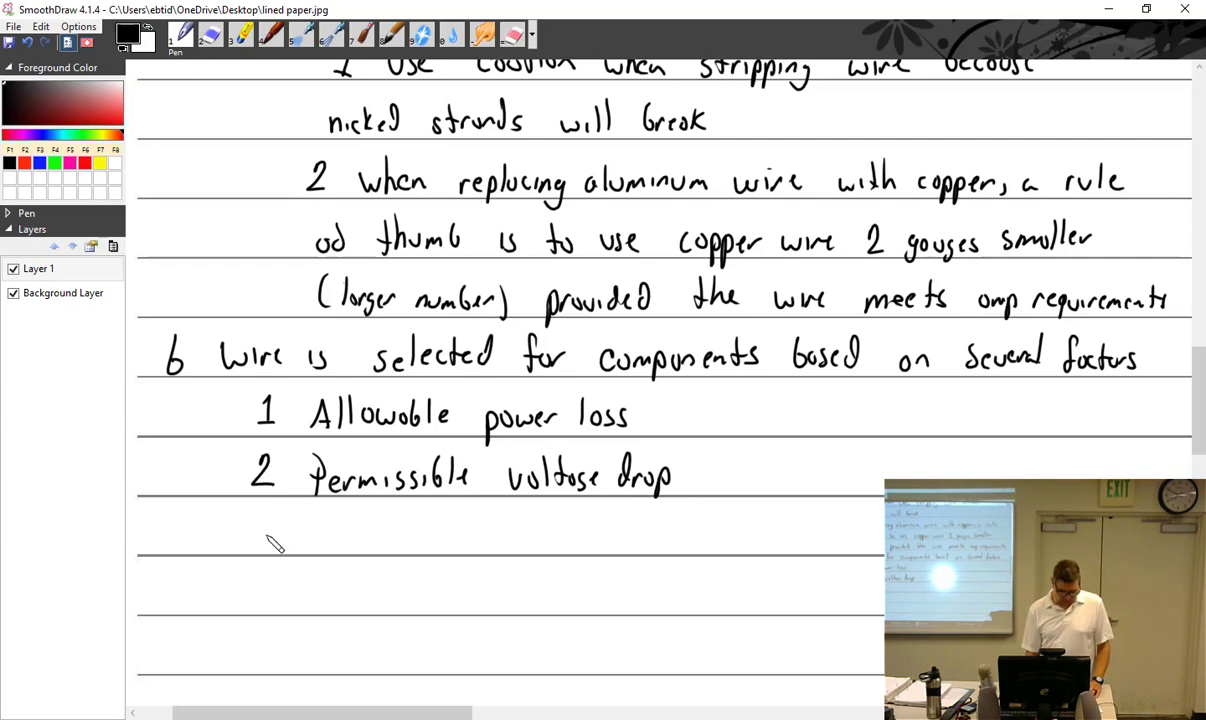
pyautogui.moveTo(256, 518); pyautogui.dragTo(256, 544)
pyautogui.moveTo(332, 522)
pyautogui.mouseDown()
pyautogui.moveTo(334, 547)
pyautogui.moveTo(378, 535)
pyautogui.mouseUp()
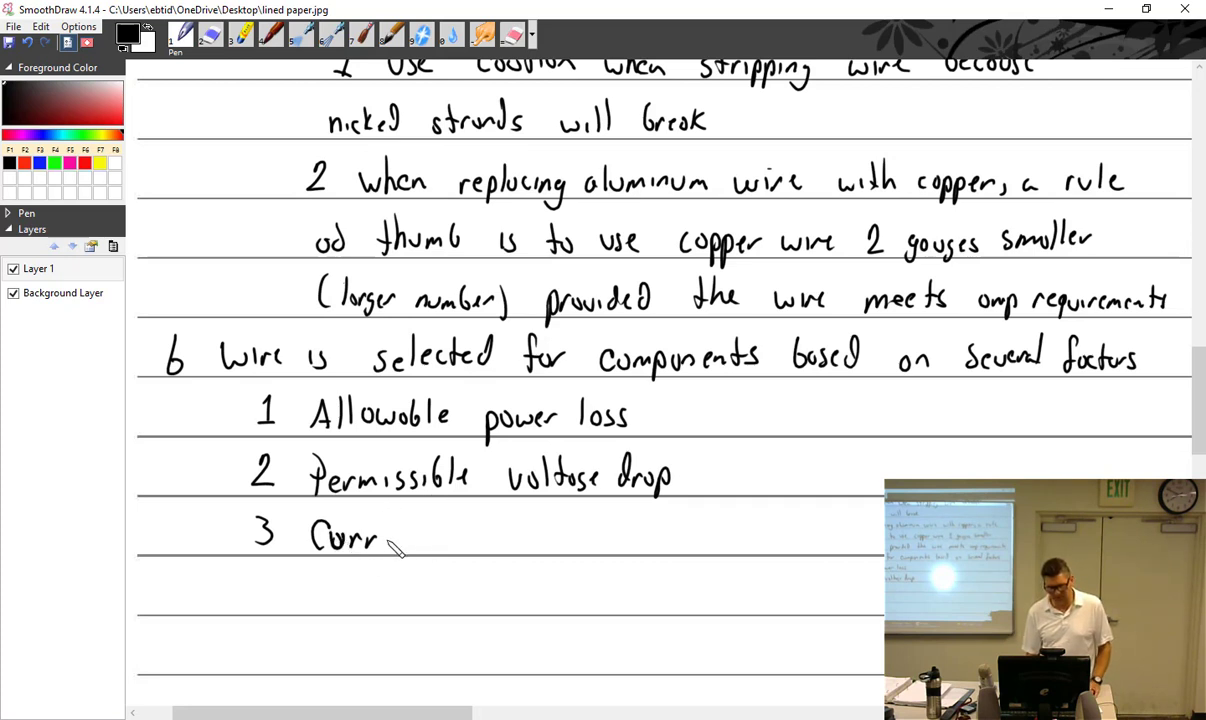
pyautogui.moveTo(393, 547)
pyautogui.mouseDown()
pyautogui.moveTo(553, 549)
pyautogui.moveTo(557, 535)
pyautogui.moveTo(650, 541)
pyautogui.moveTo(668, 529)
pyautogui.moveTo(682, 555)
pyautogui.moveTo(709, 540)
pyautogui.moveTo(723, 552)
pyautogui.moveTo(768, 517)
pyautogui.moveTo(855, 525)
pyautogui.mouseUp()
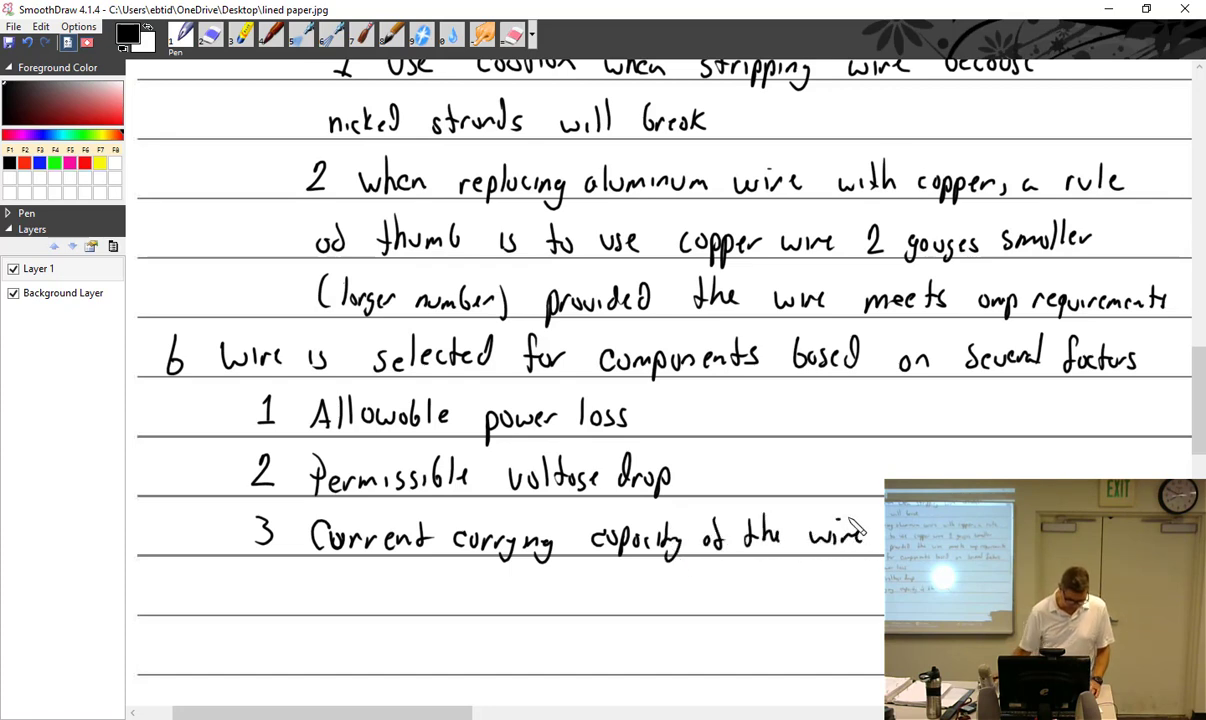
# Write factor 4 'Type of load (continuous or intermittent' and sub-note 1 'per AC 43.13'
pyautogui.scroll(-3, 860, 522)
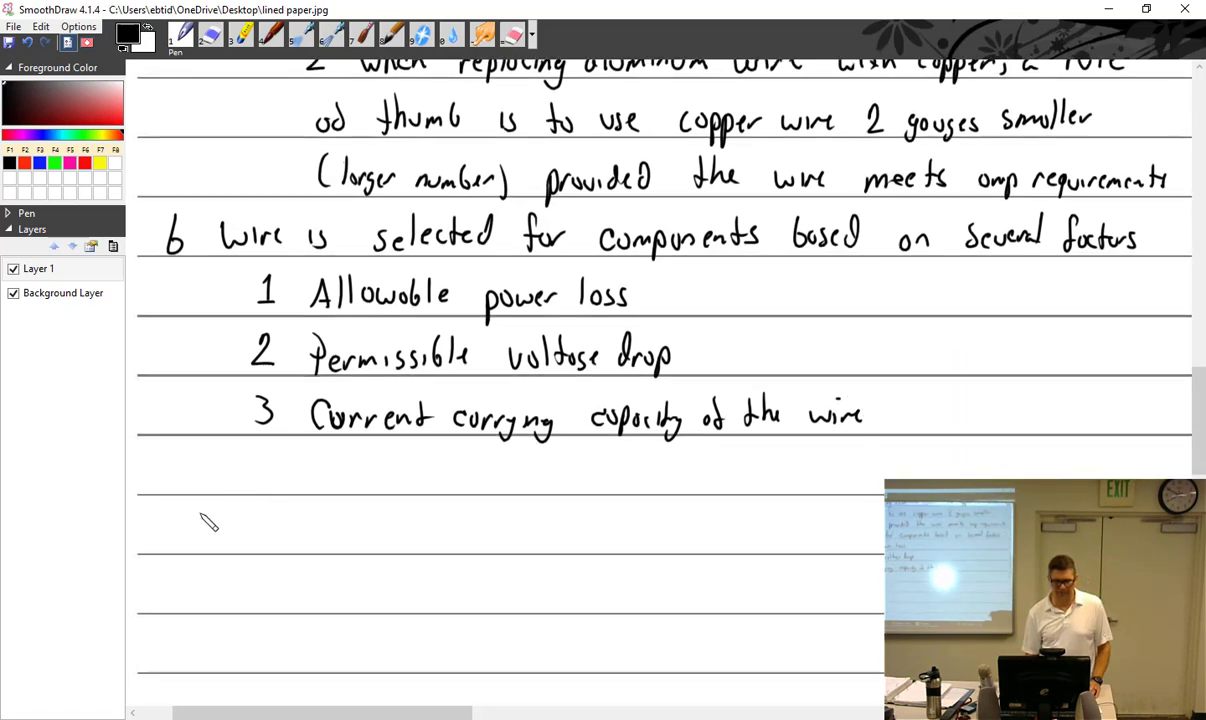
pyautogui.moveTo(258, 448)
pyautogui.mouseDown()
pyautogui.moveTo(325, 471)
pyautogui.moveTo(332, 501)
pyautogui.moveTo(347, 478)
pyautogui.moveTo(396, 475)
pyautogui.moveTo(415, 487)
pyautogui.moveTo(569, 475)
pyautogui.moveTo(603, 488)
pyautogui.moveTo(628, 474)
pyautogui.moveTo(699, 490)
pyautogui.moveTo(775, 488)
pyautogui.moveTo(806, 468)
pyautogui.moveTo(820, 489)
pyautogui.moveTo(878, 469)
pyautogui.mouseUp()
pyautogui.moveTo(900, 486); pyautogui.dragTo(940, 472)
pyautogui.scroll(-2, 940, 437)
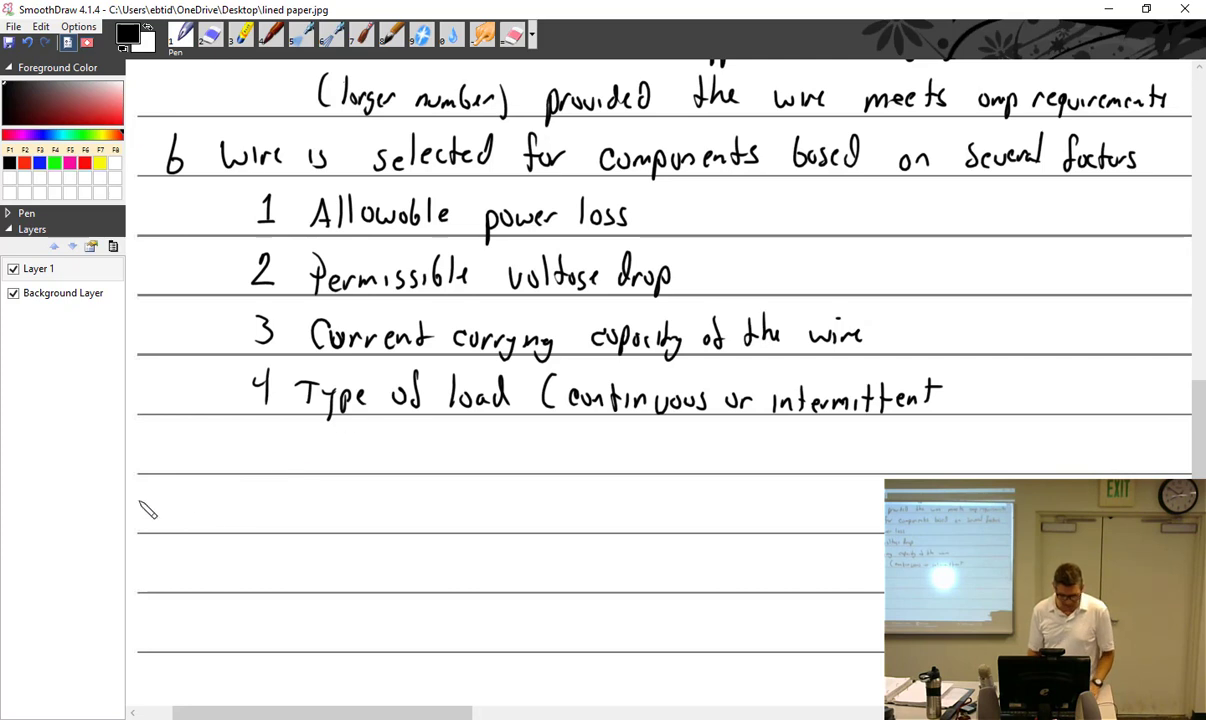
pyautogui.moveTo(333, 441)
pyautogui.mouseDown()
pyautogui.moveTo(402, 456)
pyautogui.moveTo(391, 446)
pyautogui.moveTo(416, 466)
pyautogui.moveTo(461, 447)
pyautogui.moveTo(479, 461)
pyautogui.moveTo(521, 449)
pyautogui.moveTo(533, 465)
pyautogui.moveTo(610, 461)
pyautogui.mouseUp()
# Complete sub-note 1 with '11-6 b – intermittent load, maximum of 2 minutes'
pyautogui.moveTo(620, 443)
pyautogui.mouseDown()
pyautogui.moveTo(620, 460)
pyautogui.moveTo(655, 462)
pyautogui.mouseUp()
pyautogui.moveTo(672, 450)
pyautogui.mouseDown()
pyautogui.moveTo(764, 454)
pyautogui.moveTo(753, 443)
pyautogui.moveTo(778, 468)
pyautogui.moveTo(810, 442)
pyautogui.moveTo(816, 455)
pyautogui.moveTo(862, 459)
pyautogui.moveTo(901, 438)
pyautogui.moveTo(893, 450)
pyautogui.moveTo(929, 460)
pyautogui.moveTo(1005, 458)
pyautogui.moveTo(1036, 452)
pyautogui.mouseUp()
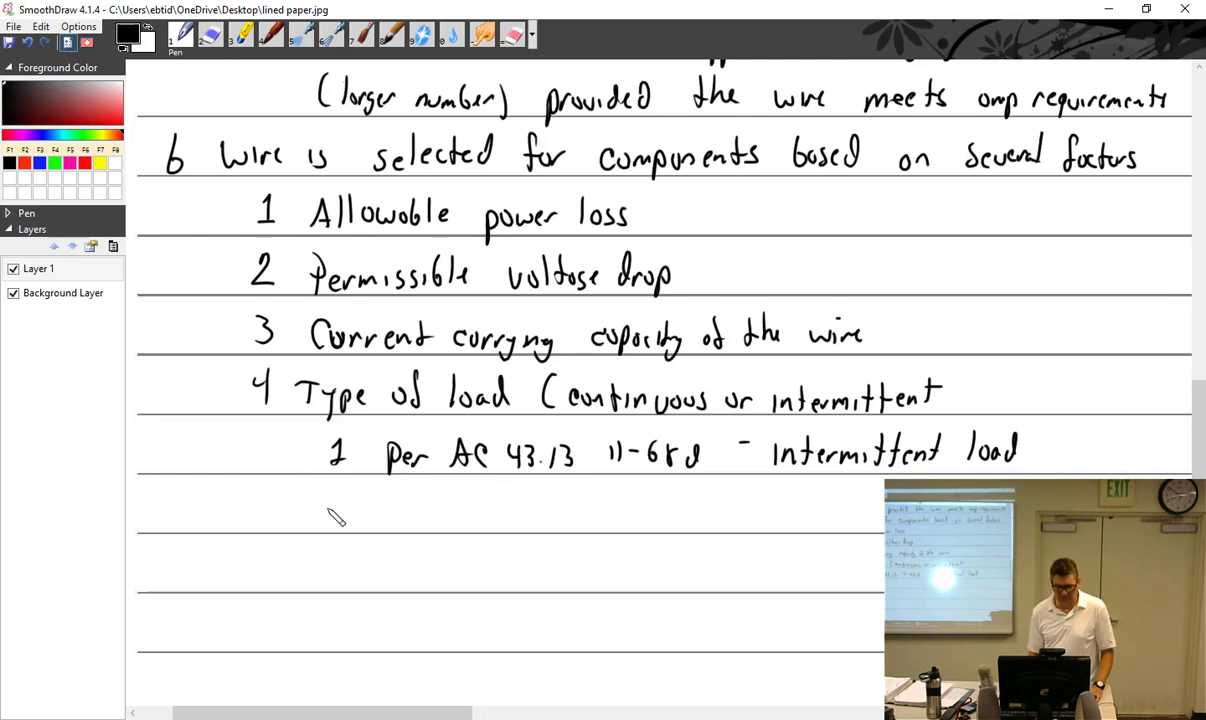
pyautogui.moveTo(328, 510)
pyautogui.mouseDown()
pyautogui.moveTo(420, 511)
pyautogui.moveTo(438, 530)
pyautogui.mouseUp()
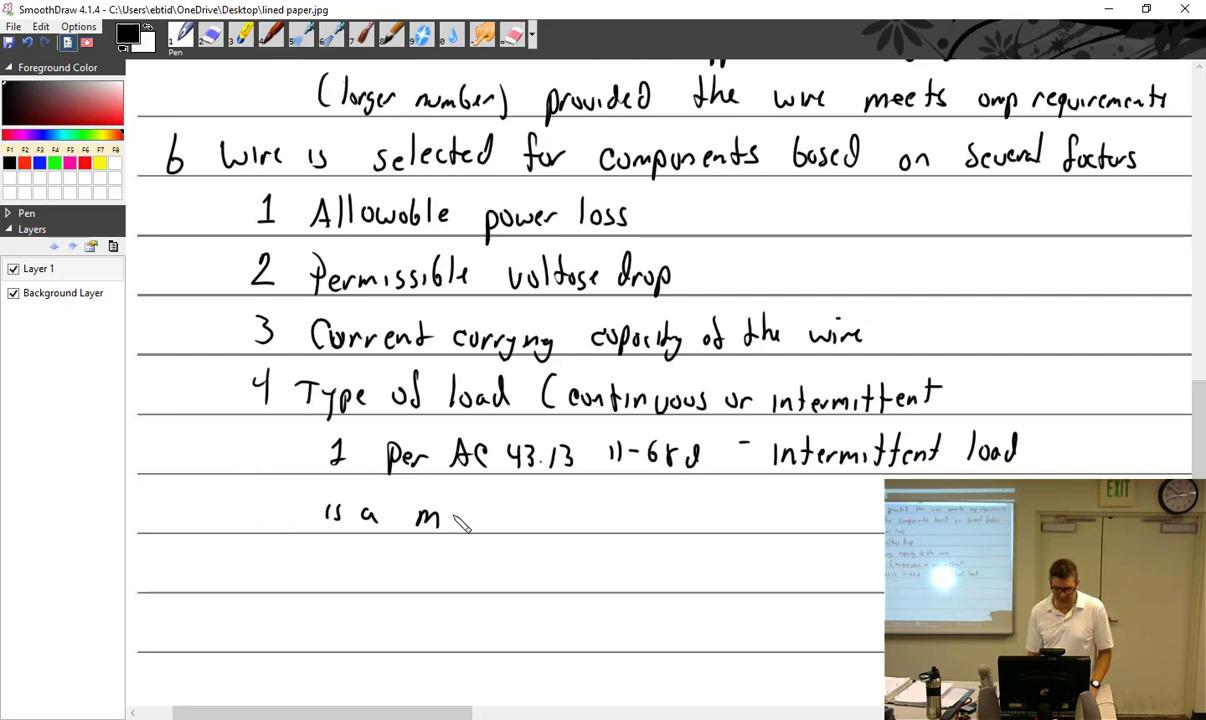
pyautogui.moveTo(454, 516)
pyautogui.mouseDown()
pyautogui.moveTo(571, 527)
pyautogui.moveTo(592, 508)
pyautogui.moveTo(594, 518)
pyautogui.moveTo(662, 505)
pyautogui.moveTo(733, 516)
pyautogui.moveTo(763, 503)
pyautogui.moveTo(787, 515)
pyautogui.moveTo(776, 516)
pyautogui.mouseUp()
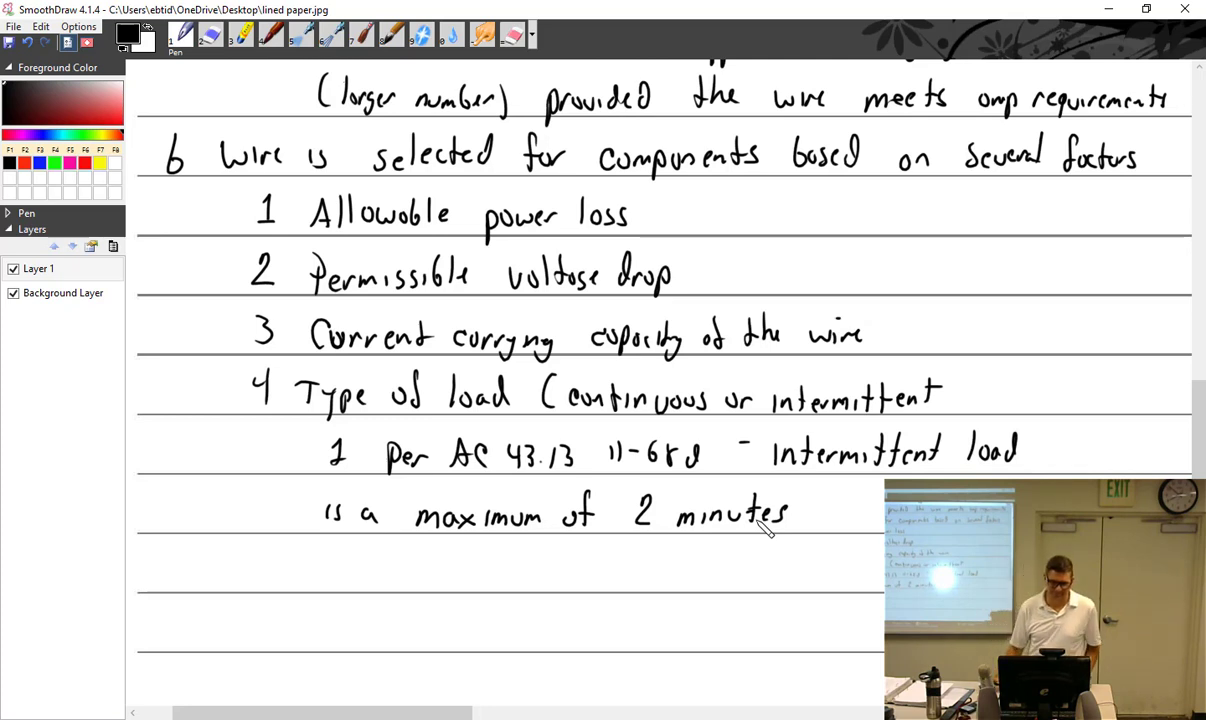
# Write point 2 'continuous is more than 2 minutes' and start heading C 'Mechanical Strength'
pyautogui.scroll(-4, 765, 528)
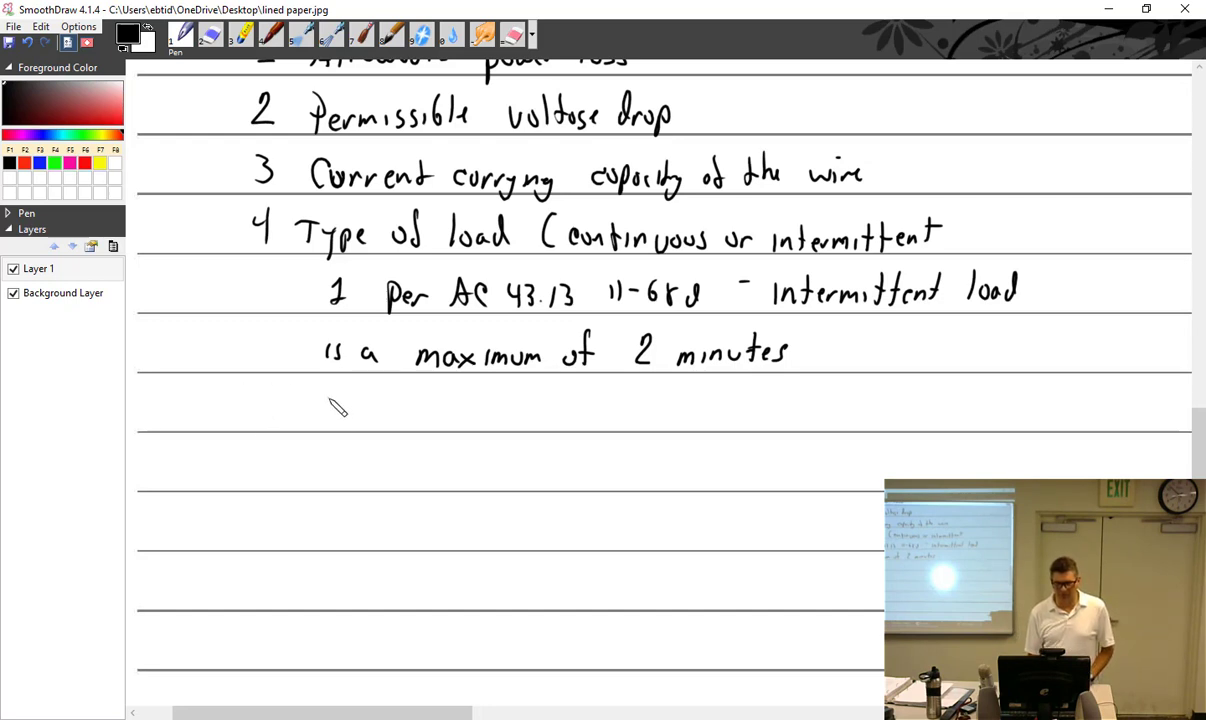
pyautogui.moveTo(322, 400)
pyautogui.mouseDown()
pyautogui.moveTo(332, 429)
pyautogui.moveTo(397, 428)
pyautogui.moveTo(409, 413)
pyautogui.moveTo(604, 424)
pyautogui.moveTo(589, 410)
pyautogui.moveTo(656, 430)
pyautogui.moveTo(646, 414)
pyautogui.moveTo(737, 398)
pyautogui.moveTo(738, 418)
pyautogui.moveTo(757, 394)
pyautogui.moveTo(760, 416)
pyautogui.moveTo(798, 420)
pyautogui.moveTo(848, 407)
pyautogui.moveTo(920, 420)
pyautogui.moveTo(943, 391)
pyautogui.moveTo(975, 417)
pyautogui.mouseUp()
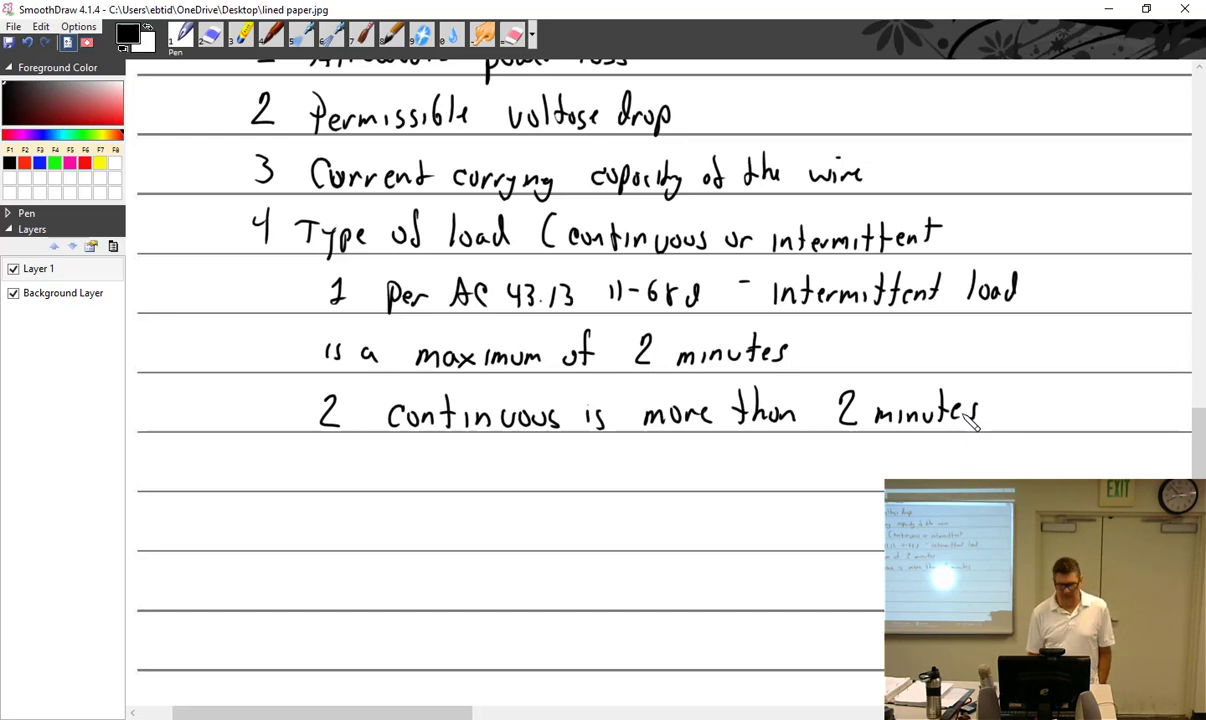
pyautogui.moveTo(222, 455)
pyautogui.mouseDown()
pyautogui.moveTo(265, 487)
pyautogui.moveTo(277, 468)
pyautogui.moveTo(325, 483)
pyautogui.moveTo(356, 471)
pyautogui.moveTo(424, 483)
pyautogui.moveTo(492, 474)
pyautogui.moveTo(498, 485)
pyautogui.moveTo(568, 473)
pyautogui.moveTo(570, 483)
pyautogui.moveTo(610, 482)
pyautogui.mouseUp()
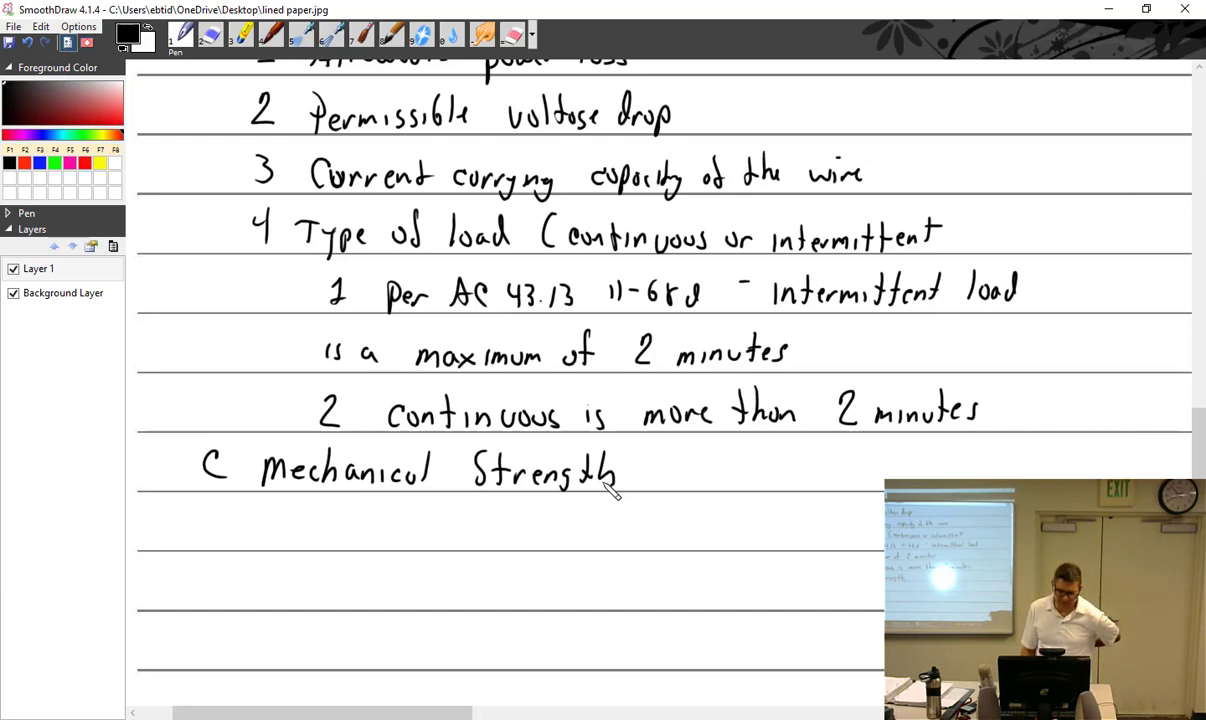
# Scroll the canvas down to leave empty lines below the 'Mechanical Strength' heading
pyautogui.scroll(-3, 614, 490)
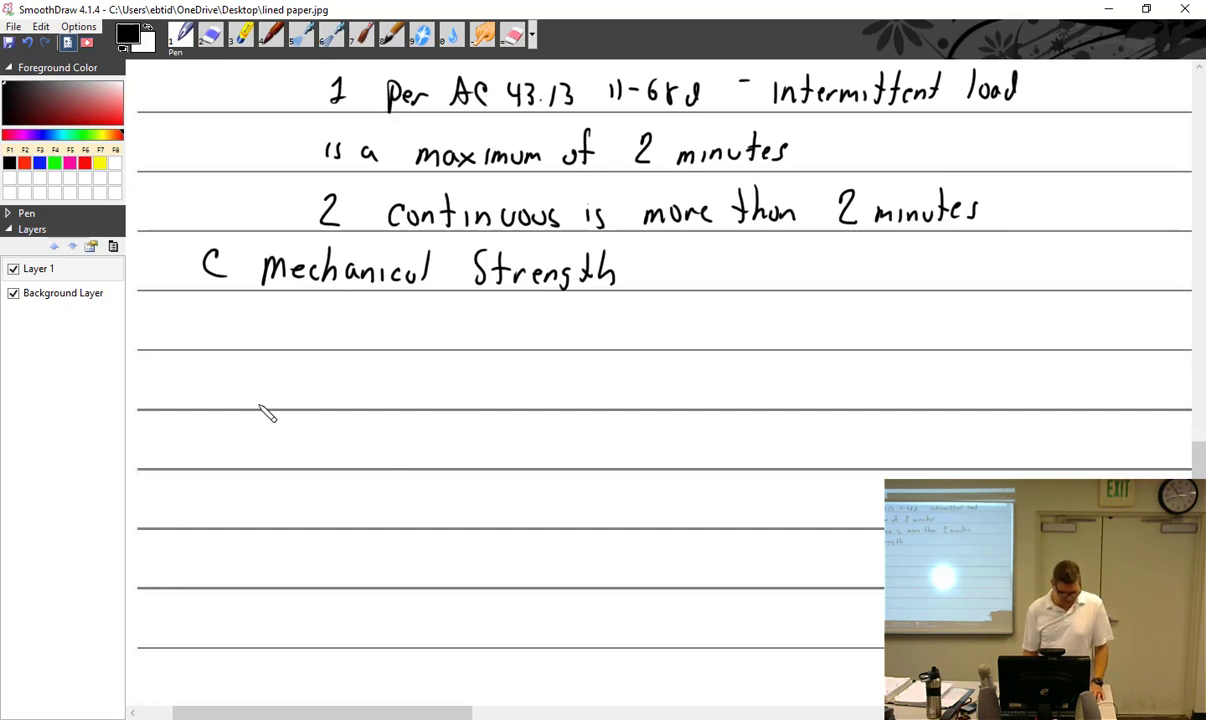
# Write point i, 'wire that is small can break when under mechanical load', and begin ii 'when using less'
pyautogui.moveTo(269, 342)
pyautogui.mouseDown()
pyautogui.moveTo(288, 338)
pyautogui.moveTo(284, 322)
pyautogui.moveTo(336, 340)
pyautogui.moveTo(508, 328)
pyautogui.mouseUp()
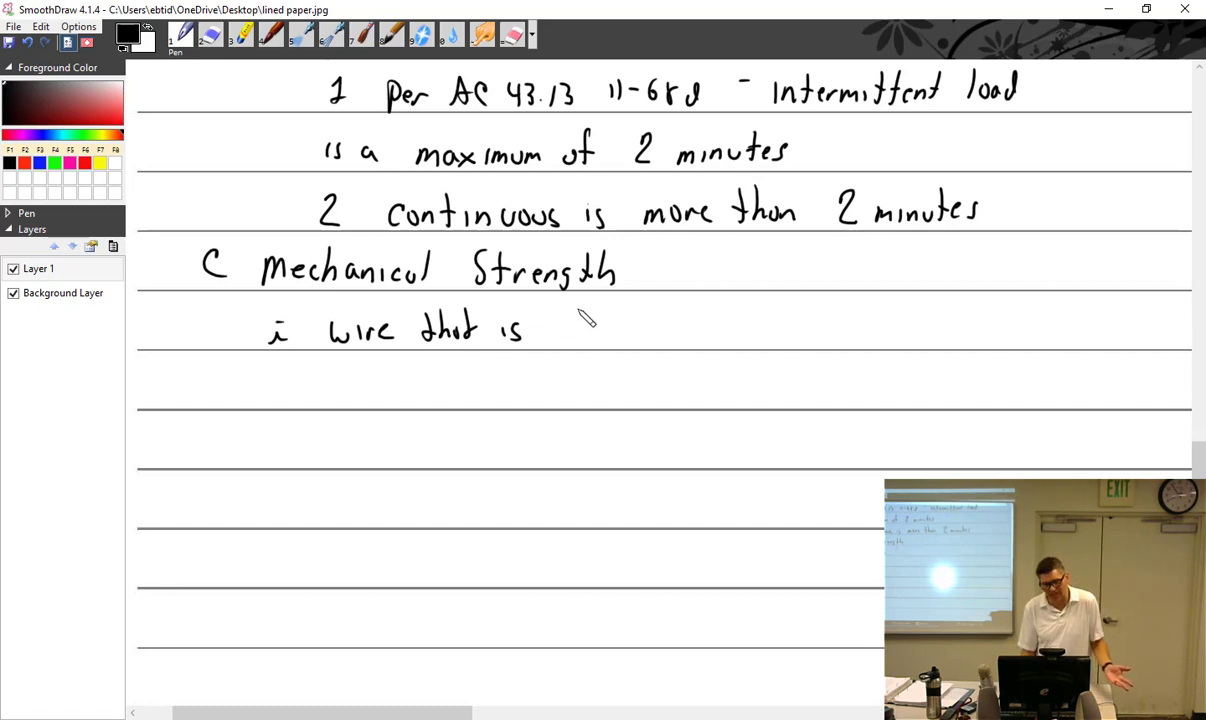
pyautogui.moveTo(551, 334)
pyautogui.mouseDown()
pyautogui.moveTo(592, 312)
pyautogui.moveTo(614, 322)
pyautogui.mouseUp()
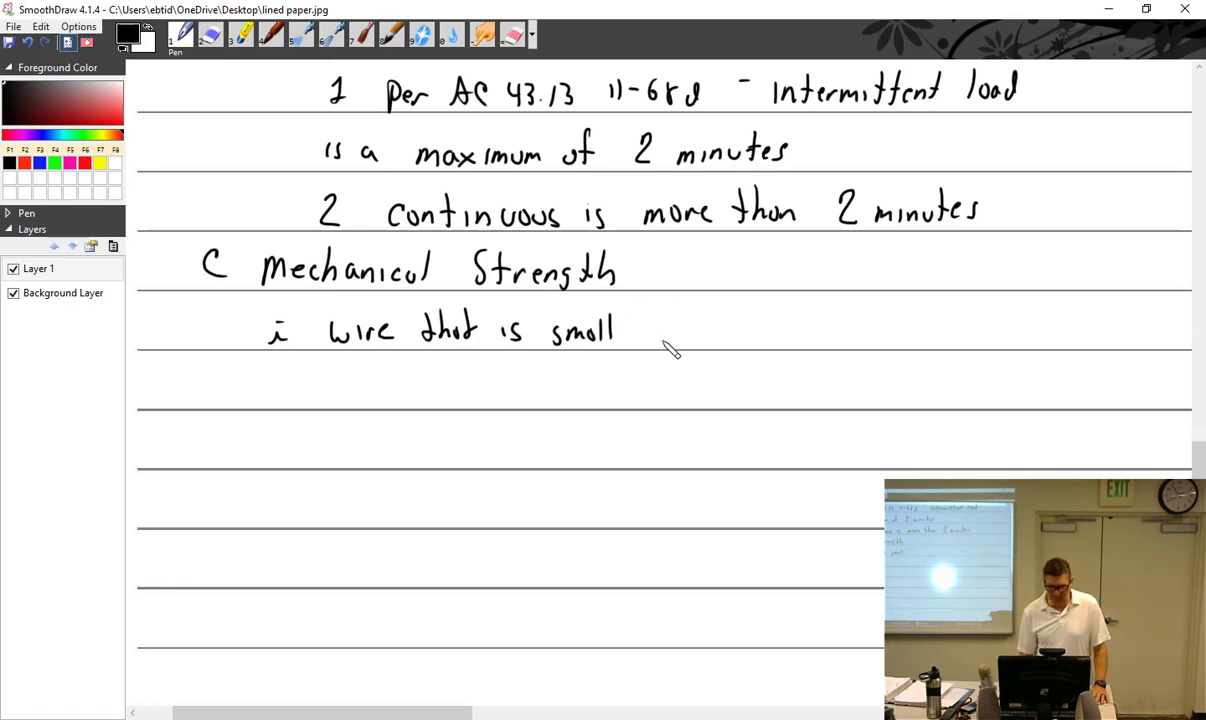
pyautogui.moveTo(660, 330); pyautogui.dragTo(659, 342)
pyautogui.moveTo(676, 331)
pyautogui.mouseDown()
pyautogui.moveTo(785, 326)
pyautogui.moveTo(847, 342)
pyautogui.moveTo(988, 324)
pyautogui.moveTo(1035, 338)
pyautogui.moveTo(1060, 318)
pyautogui.moveTo(1068, 334)
pyautogui.moveTo(1178, 343)
pyautogui.mouseUp()
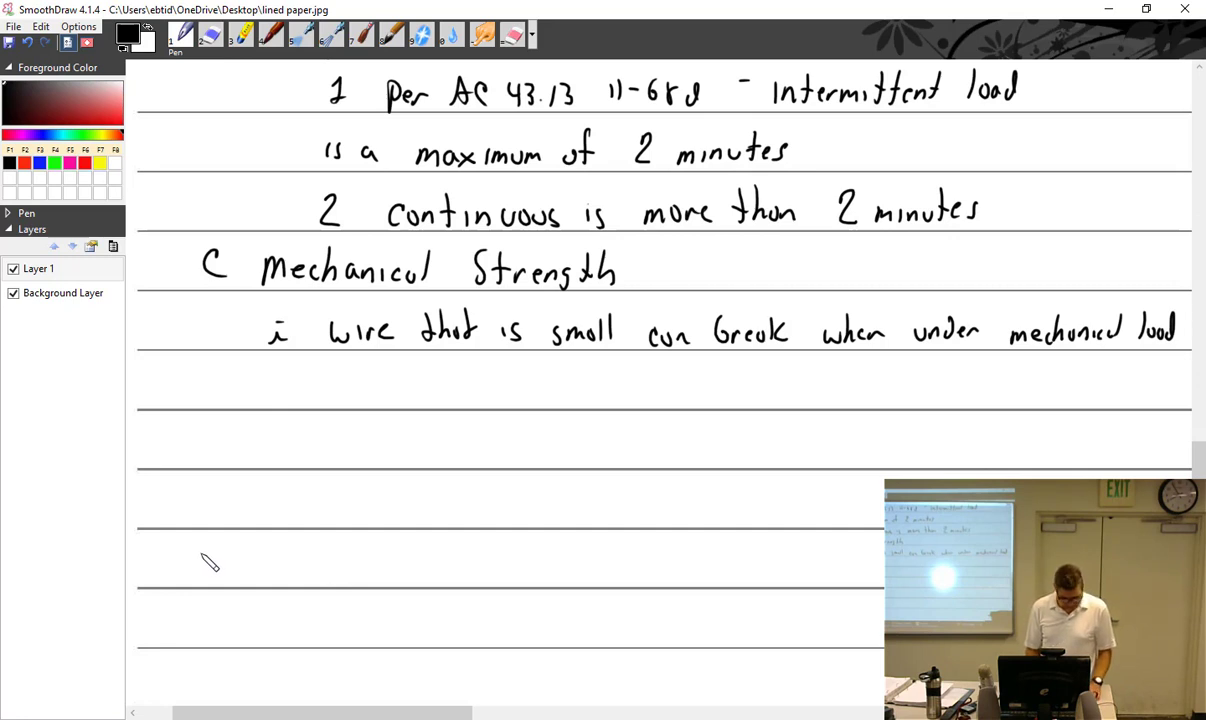
pyautogui.moveTo(261, 392)
pyautogui.mouseDown()
pyautogui.moveTo(333, 401)
pyautogui.moveTo(346, 386)
pyautogui.moveTo(472, 392)
pyautogui.moveTo(460, 402)
pyautogui.moveTo(542, 386)
pyautogui.moveTo(552, 404)
pyautogui.moveTo(587, 375)
pyautogui.moveTo(585, 394)
pyautogui.moveTo(605, 366)
pyautogui.moveTo(615, 392)
pyautogui.moveTo(660, 388)
pyautogui.mouseUp()
# Finish ii with 'than a 20g wire requires special consideration in clamping to prevent breakage', then start heading d
pyautogui.moveTo(582, 378); pyautogui.dragTo(600, 372)
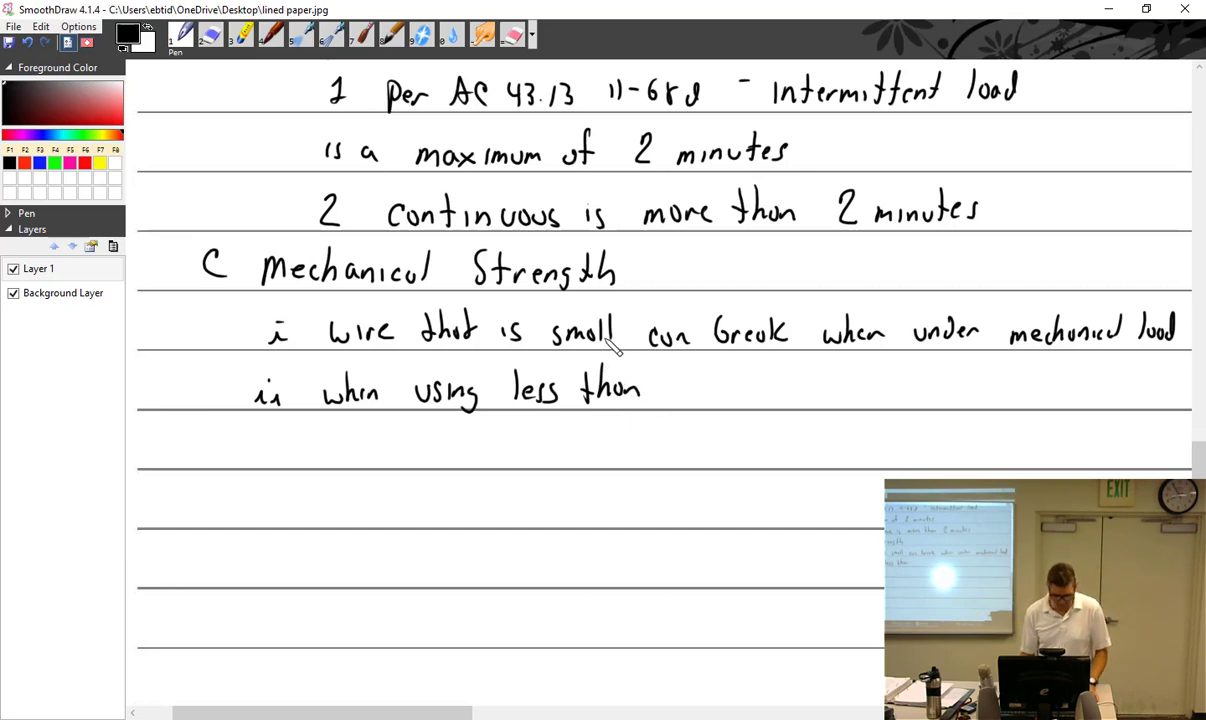
pyautogui.moveTo(678, 388)
pyautogui.mouseDown()
pyautogui.moveTo(684, 400)
pyautogui.moveTo(728, 385)
pyautogui.moveTo(763, 405)
pyautogui.mouseUp()
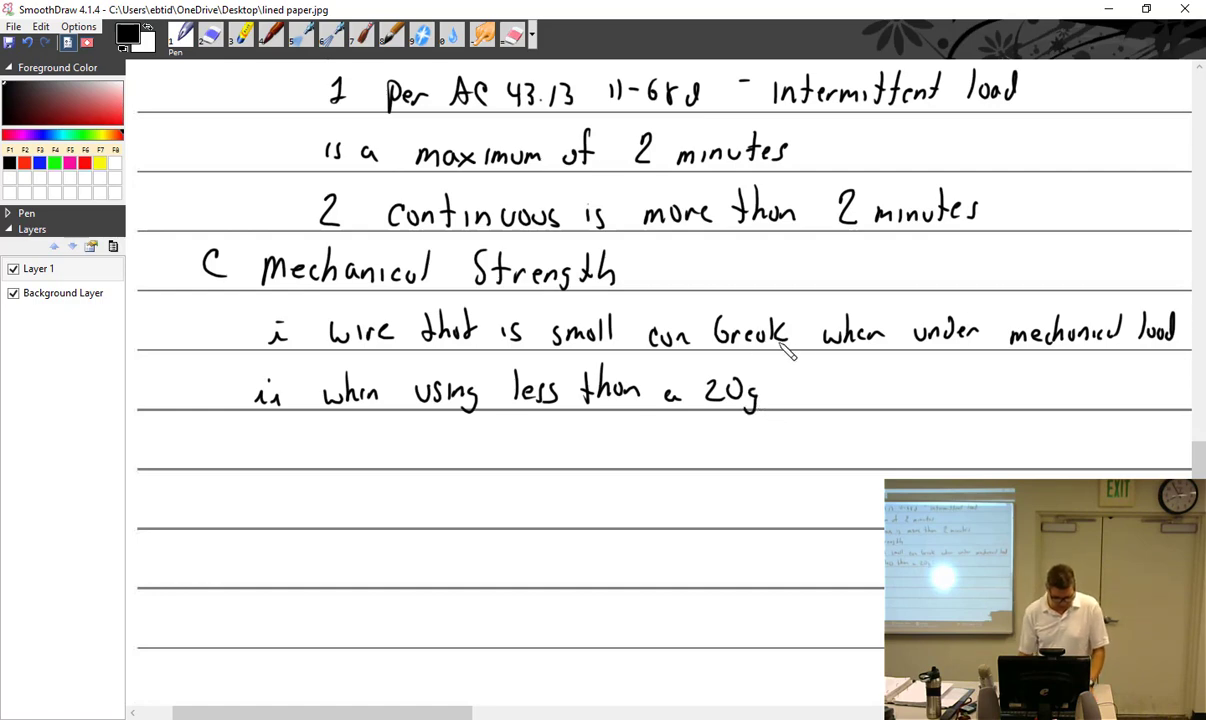
pyautogui.moveTo(798, 386)
pyautogui.mouseDown()
pyautogui.moveTo(816, 398)
pyautogui.moveTo(848, 392)
pyautogui.mouseUp()
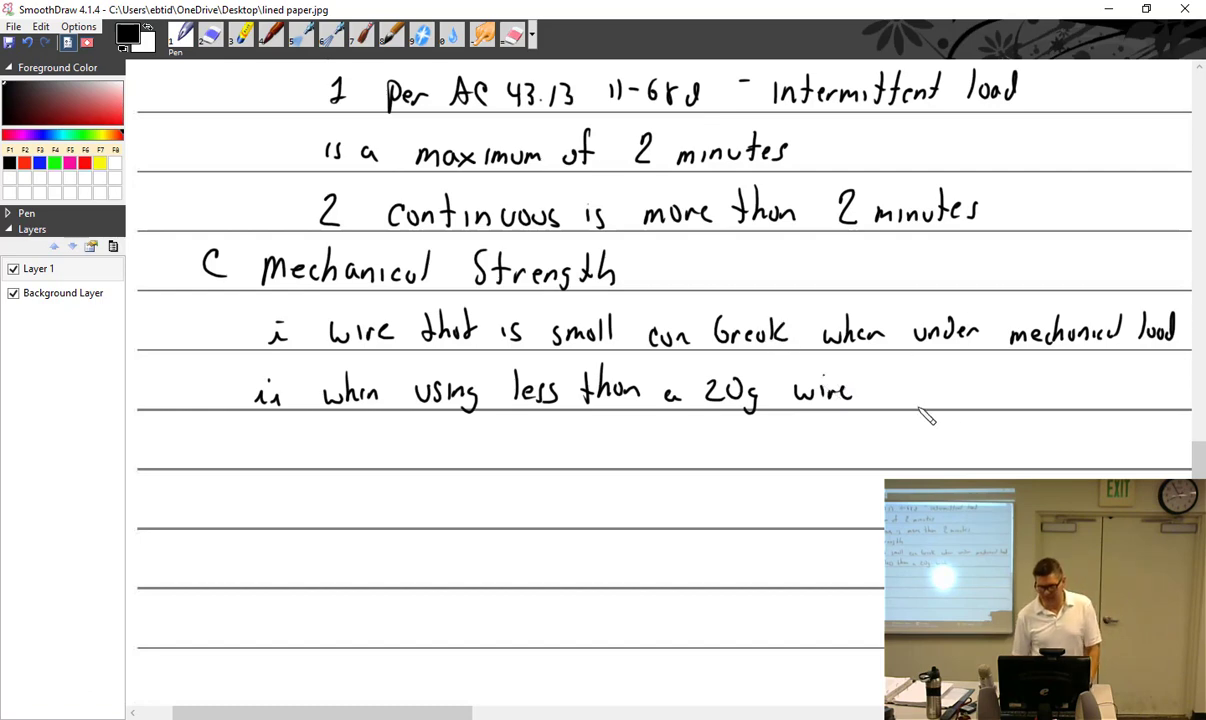
pyautogui.moveTo(892, 398)
pyautogui.mouseDown()
pyautogui.moveTo(1023, 405)
pyautogui.moveTo(1040, 391)
pyautogui.moveTo(1042, 403)
pyautogui.moveTo(1111, 403)
pyautogui.mouseUp()
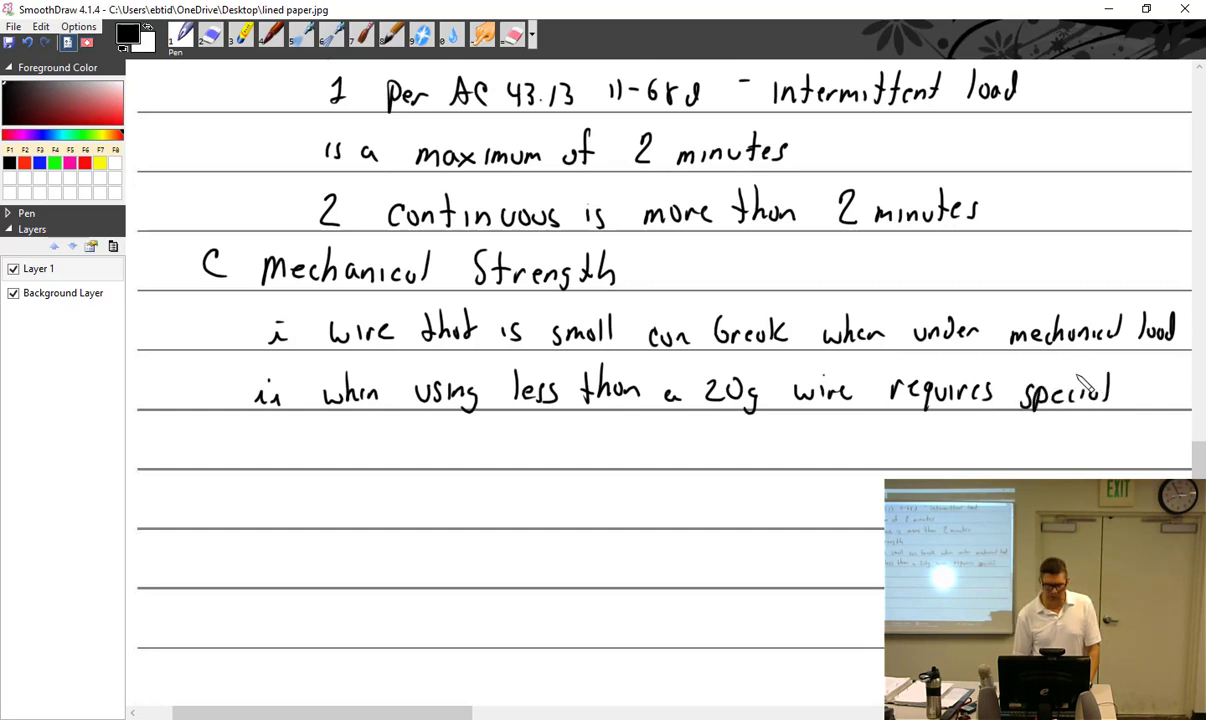
pyautogui.moveTo(318, 443); pyautogui.dragTo(310, 460)
pyautogui.moveTo(328, 448)
pyautogui.mouseDown()
pyautogui.moveTo(364, 467)
pyautogui.moveTo(348, 451)
pyautogui.moveTo(452, 453)
pyautogui.moveTo(465, 434)
pyautogui.moveTo(485, 453)
pyautogui.moveTo(508, 454)
pyautogui.moveTo(498, 439)
pyautogui.moveTo(572, 458)
pyautogui.moveTo(706, 476)
pyautogui.mouseUp()
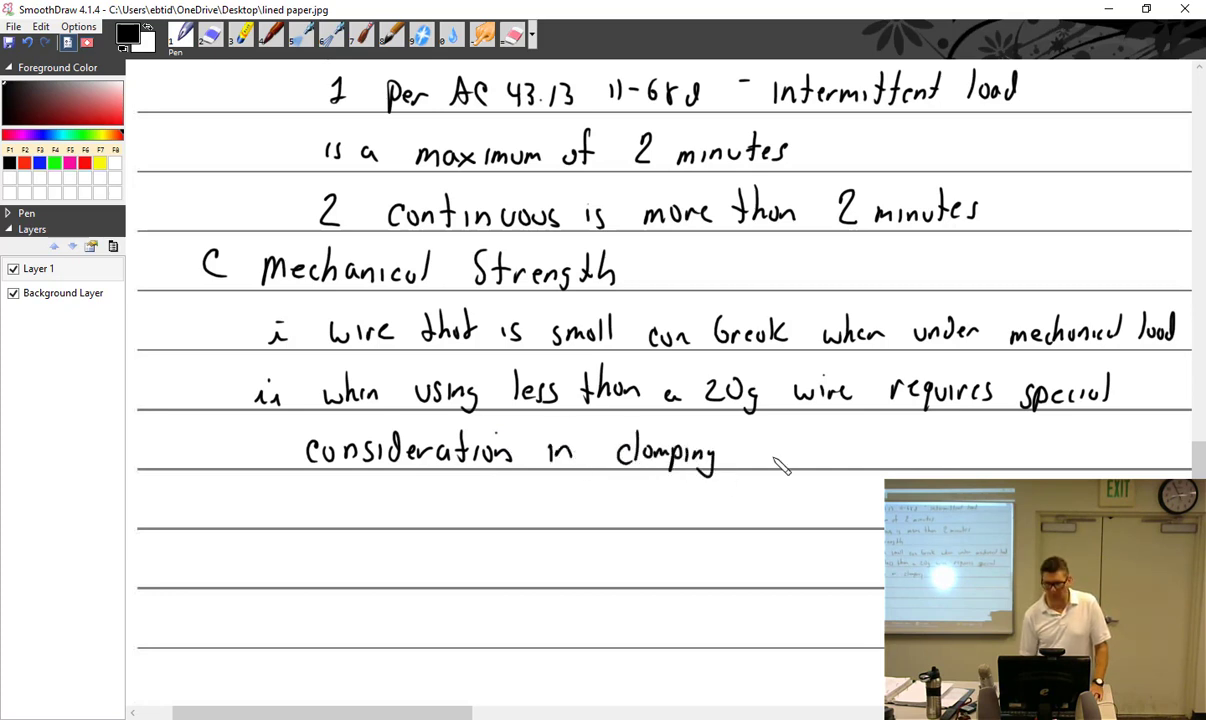
pyautogui.moveTo(782, 432)
pyautogui.mouseDown()
pyautogui.moveTo(910, 449)
pyautogui.moveTo(889, 427)
pyautogui.moveTo(949, 456)
pyautogui.moveTo(1031, 451)
pyautogui.mouseUp()
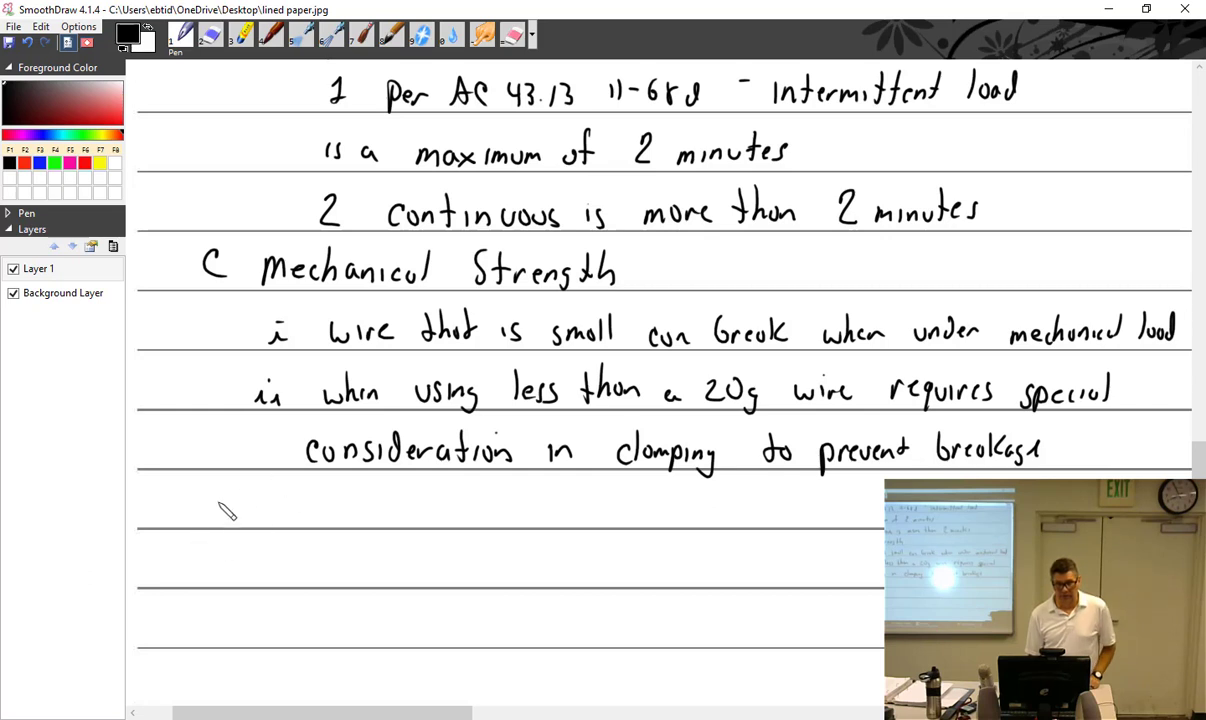
pyautogui.moveTo(220, 500)
pyautogui.mouseDown()
pyautogui.moveTo(299, 516)
pyautogui.moveTo(308, 486)
pyautogui.moveTo(314, 509)
pyautogui.moveTo(340, 516)
pyautogui.moveTo(386, 494)
pyautogui.moveTo(392, 514)
pyautogui.moveTo(494, 498)
pyautogui.moveTo(508, 514)
pyautogui.moveTo(535, 511)
pyautogui.moveTo(529, 529)
pyautogui.moveTo(630, 527)
pyautogui.mouseUp()
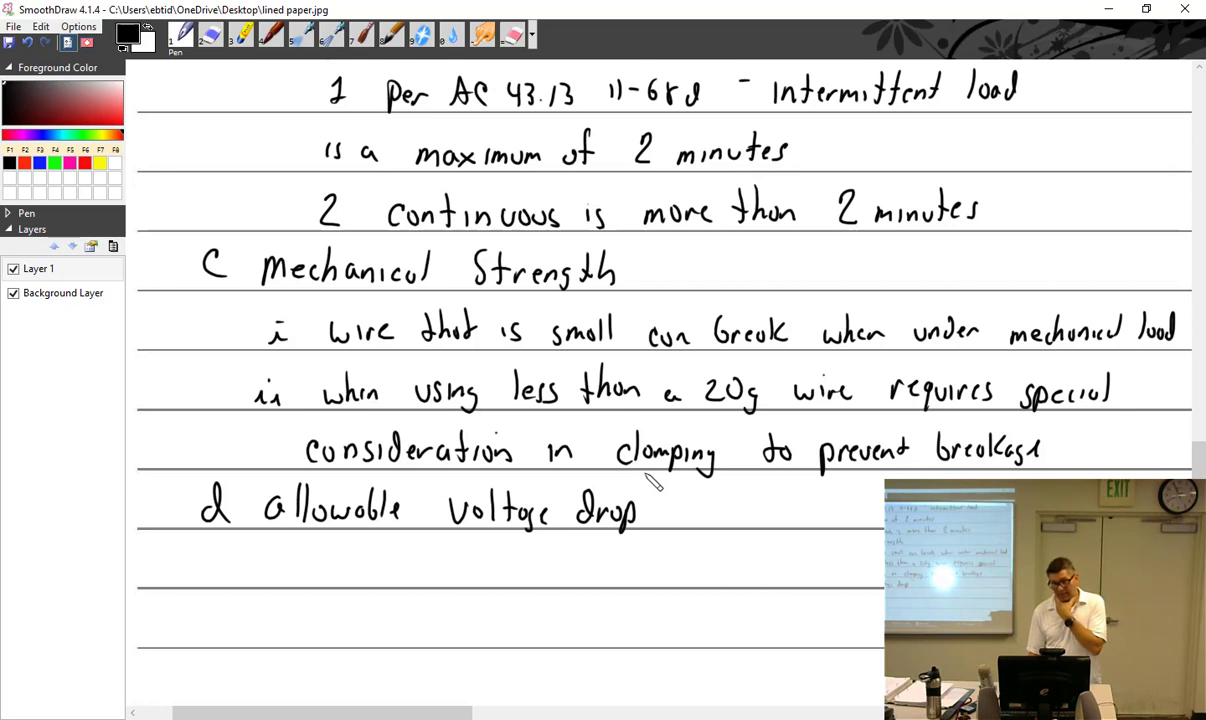
# Underline 'clamping' and scroll down to clear empty lines below heading d
pyautogui.moveTo(630, 472); pyautogui.dragTo(712, 478)
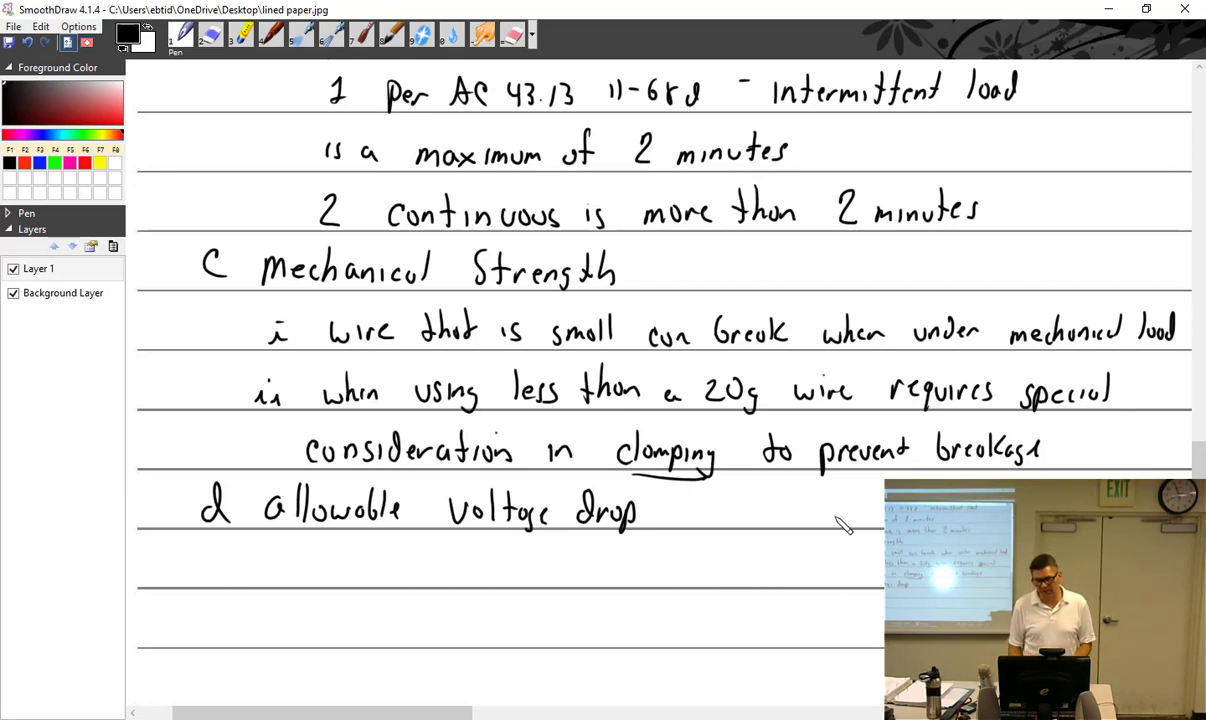
pyautogui.scroll(-4, 845, 525)
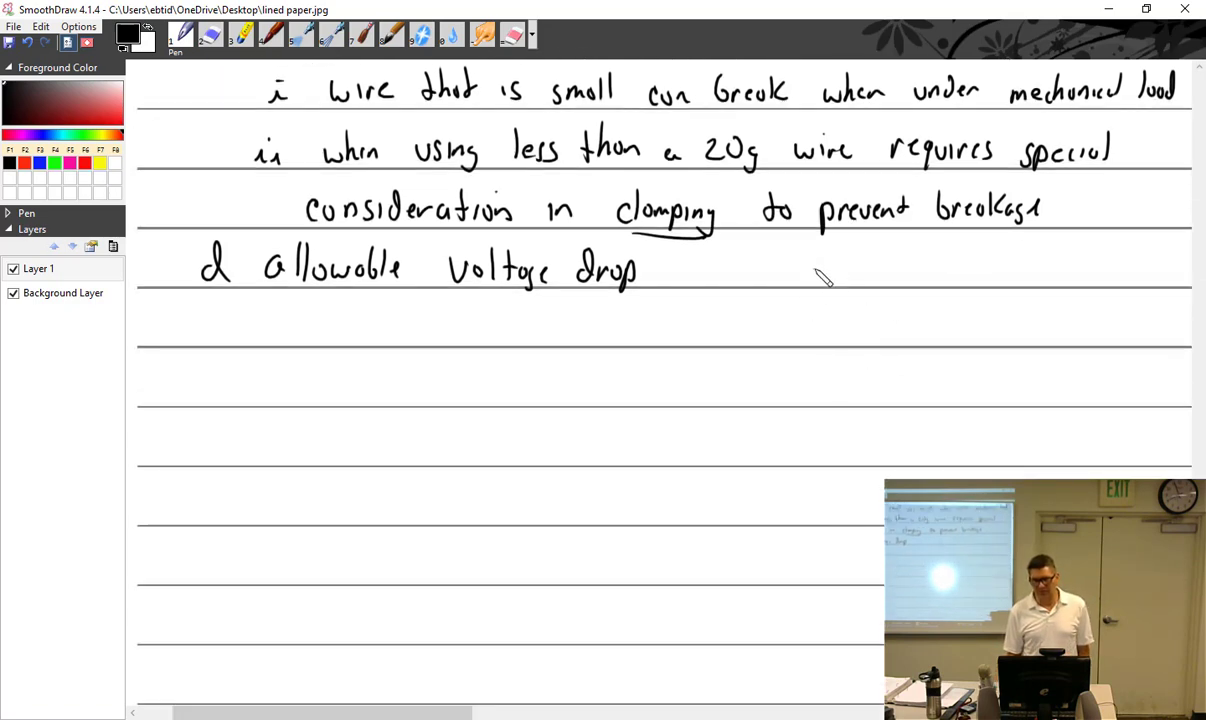
# Draw a long box and label it FUEL inside
pyautogui.moveTo(816, 260)
pyautogui.mouseDown()
pyautogui.moveTo(808, 283)
pyautogui.moveTo(997, 276)
pyautogui.mouseUp()
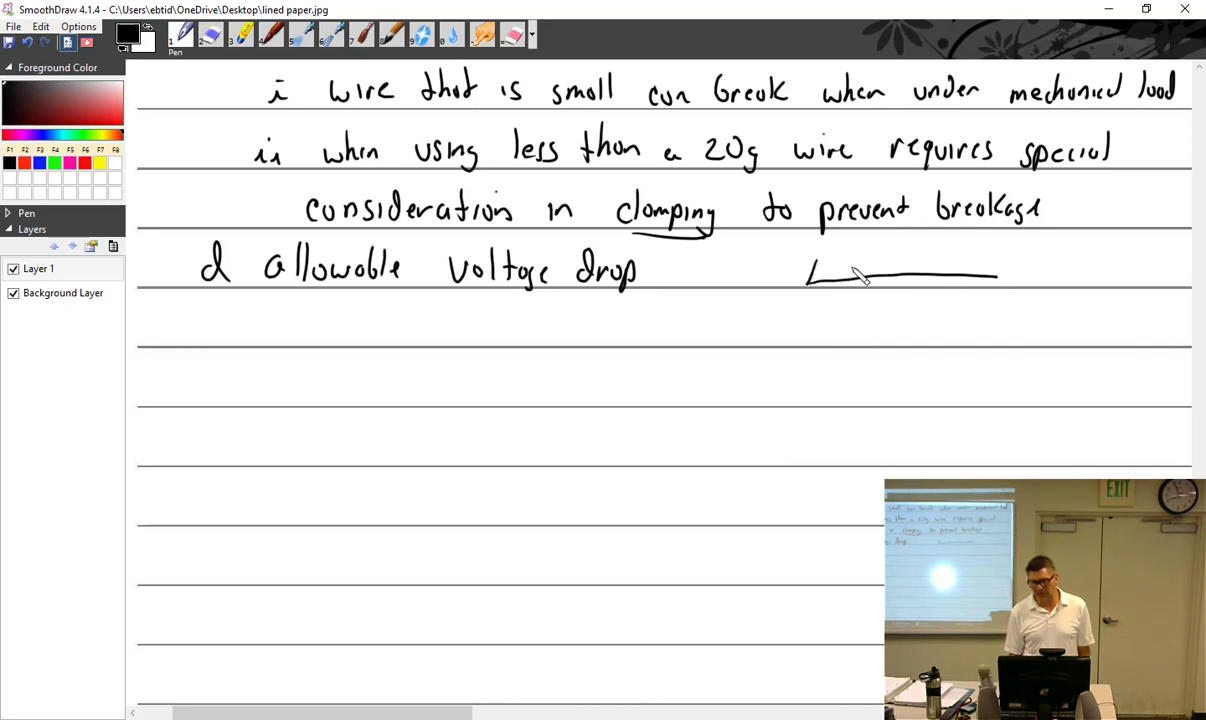
pyautogui.moveTo(816, 258); pyautogui.dragTo(998, 253)
pyautogui.moveTo(866, 262)
pyautogui.mouseDown()
pyautogui.moveTo(908, 264)
pyautogui.moveTo(896, 271)
pyautogui.mouseUp()
pyautogui.moveTo(906, 258); pyautogui.dragTo(920, 262)
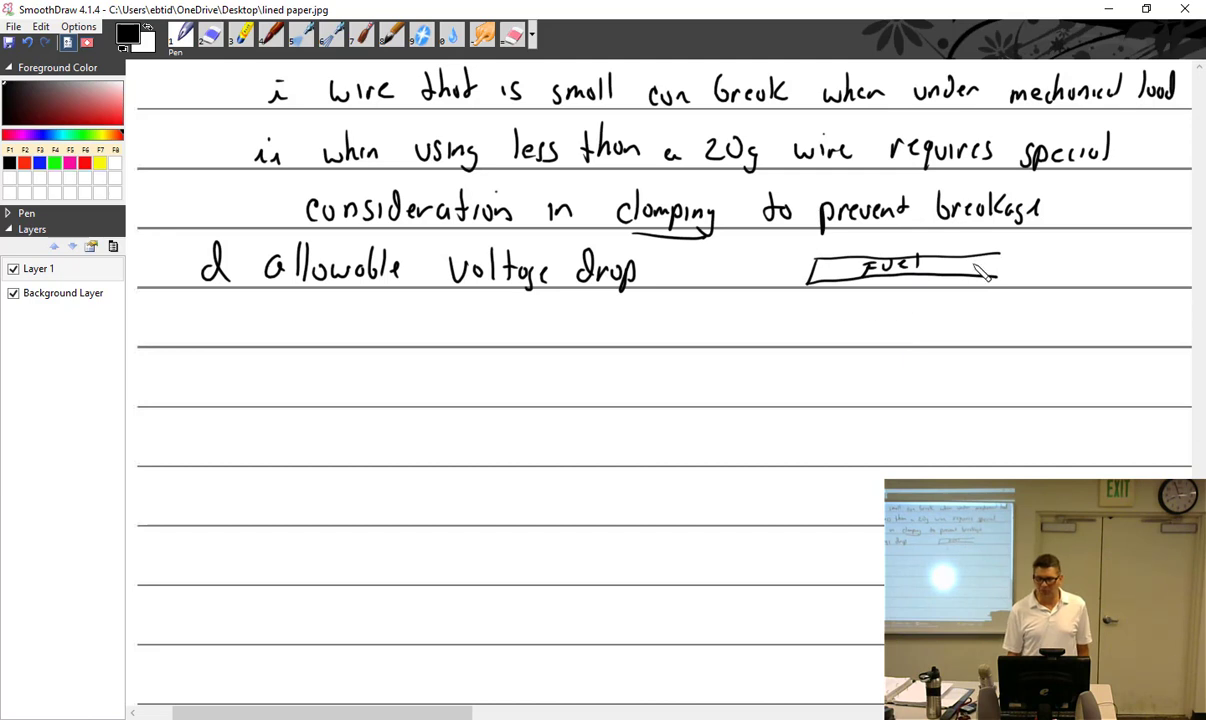
# Hatch both ends of the FUEL box in blue
pyautogui.click(40, 163)
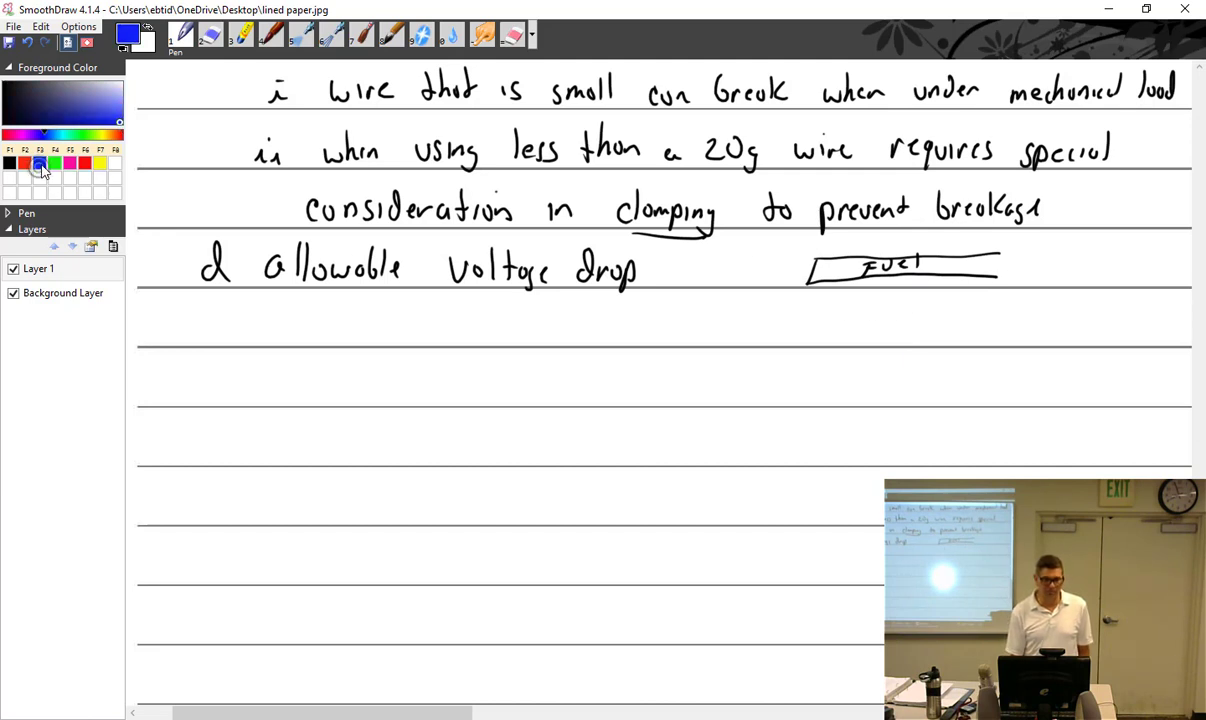
pyautogui.moveTo(825, 272); pyautogui.dragTo(945, 256)
pyautogui.moveTo(948, 272); pyautogui.dragTo(995, 258)
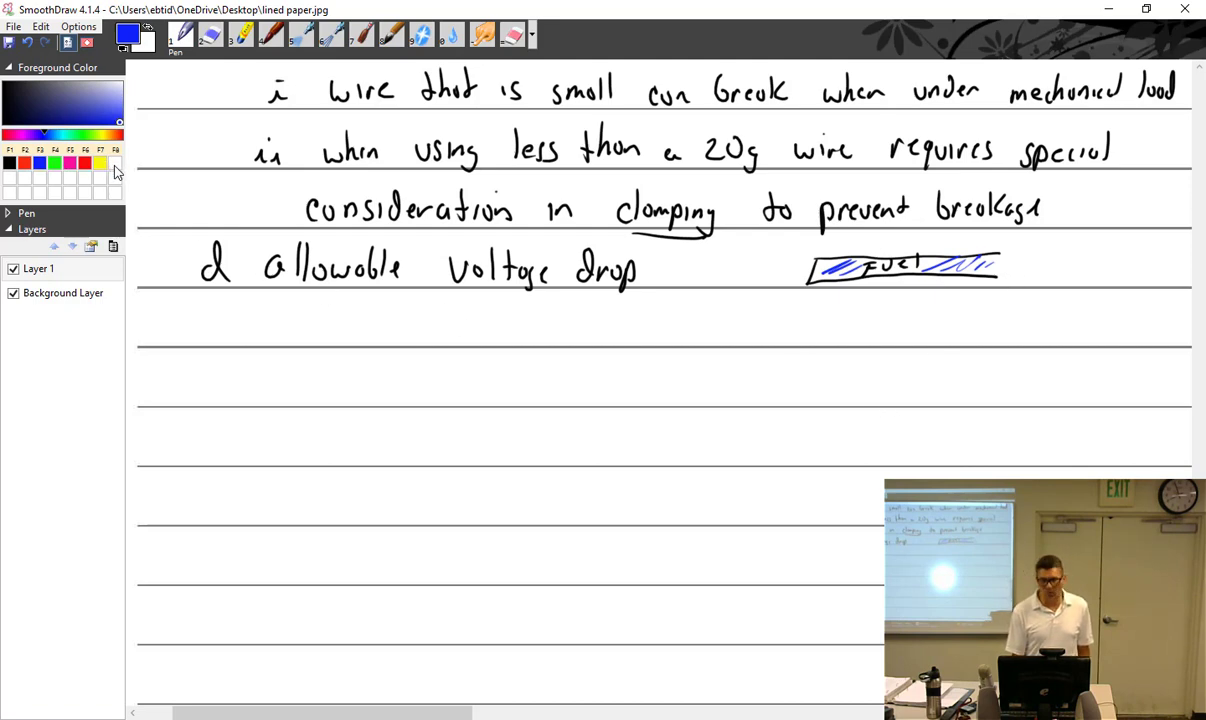
# Back in black ink, draw a line above the FUEL box
pyautogui.click(9, 163)
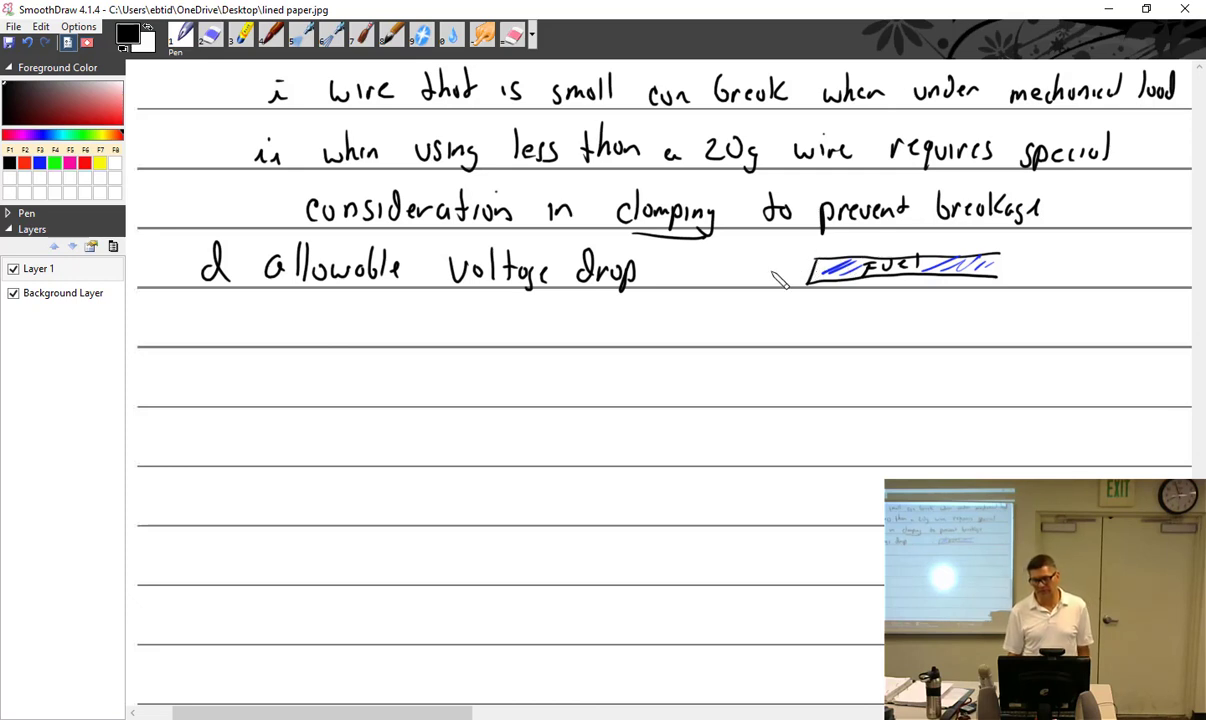
pyautogui.moveTo(743, 247); pyautogui.dragTo(1094, 246)
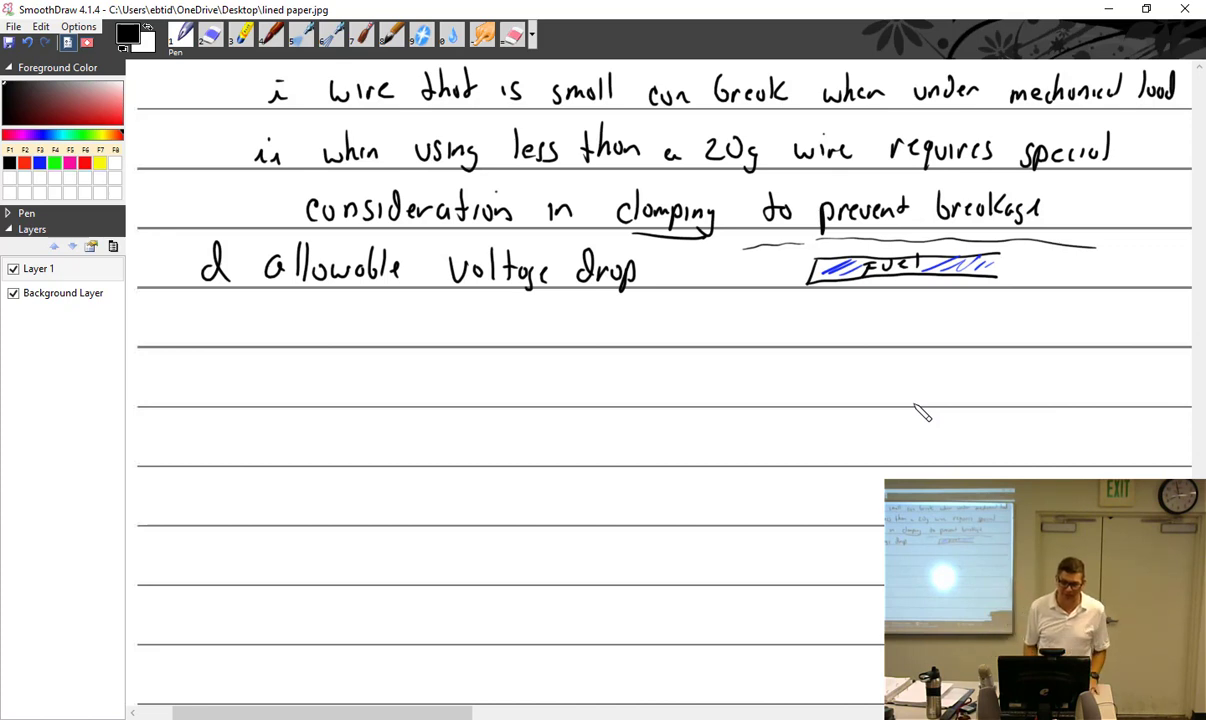
pyautogui.moveTo(286, 712)
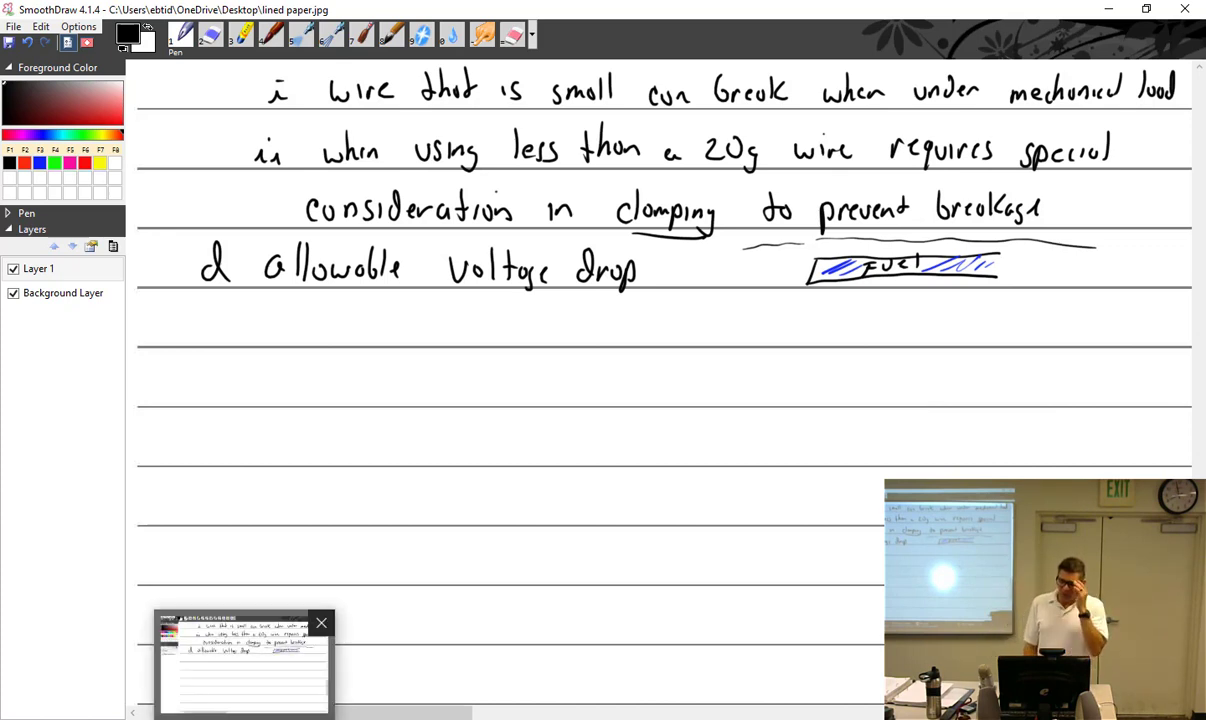
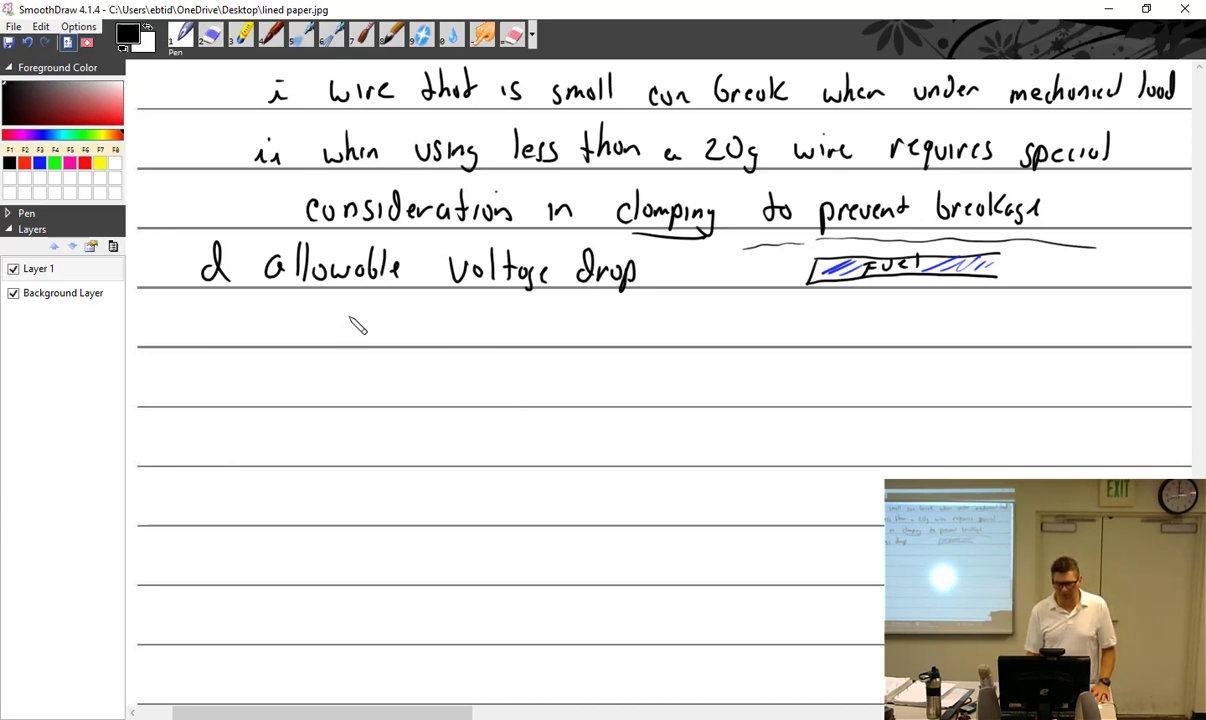
# Handwrite '43.13 Table 11-6' under 'allowable voltage drop', undoing one stray stroke
pyautogui.moveTo(347, 313)
pyautogui.mouseDown()
pyautogui.moveTo(362, 336)
pyautogui.moveTo(411, 337)
pyautogui.moveTo(420, 315)
pyautogui.moveTo(432, 326)
pyautogui.moveTo(423, 339)
pyautogui.mouseUp()
pyautogui.click(391, 332)
pyautogui.hotkey('ctrl', 'z')
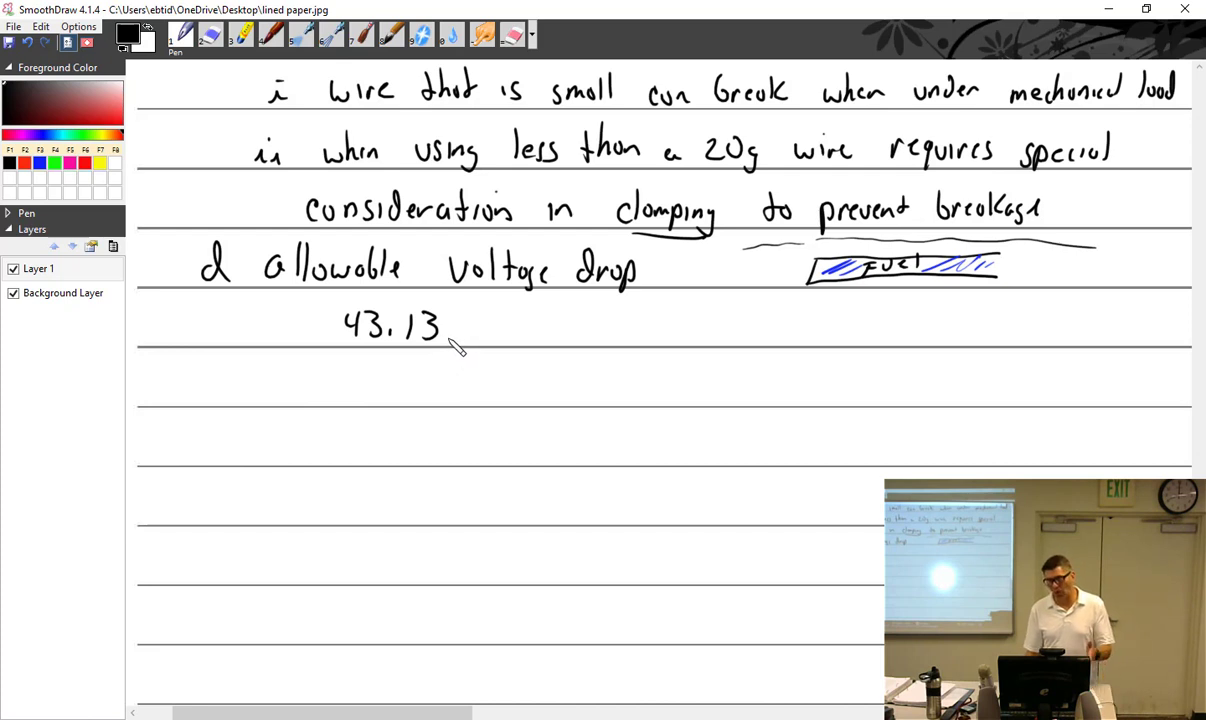
pyautogui.moveTo(512, 318)
pyautogui.mouseDown()
pyautogui.moveTo(566, 333)
pyautogui.moveTo(574, 316)
pyautogui.moveTo(582, 334)
pyautogui.moveTo(648, 340)
pyautogui.mouseUp()
pyautogui.moveTo(653, 328); pyautogui.dragTo(681, 326)
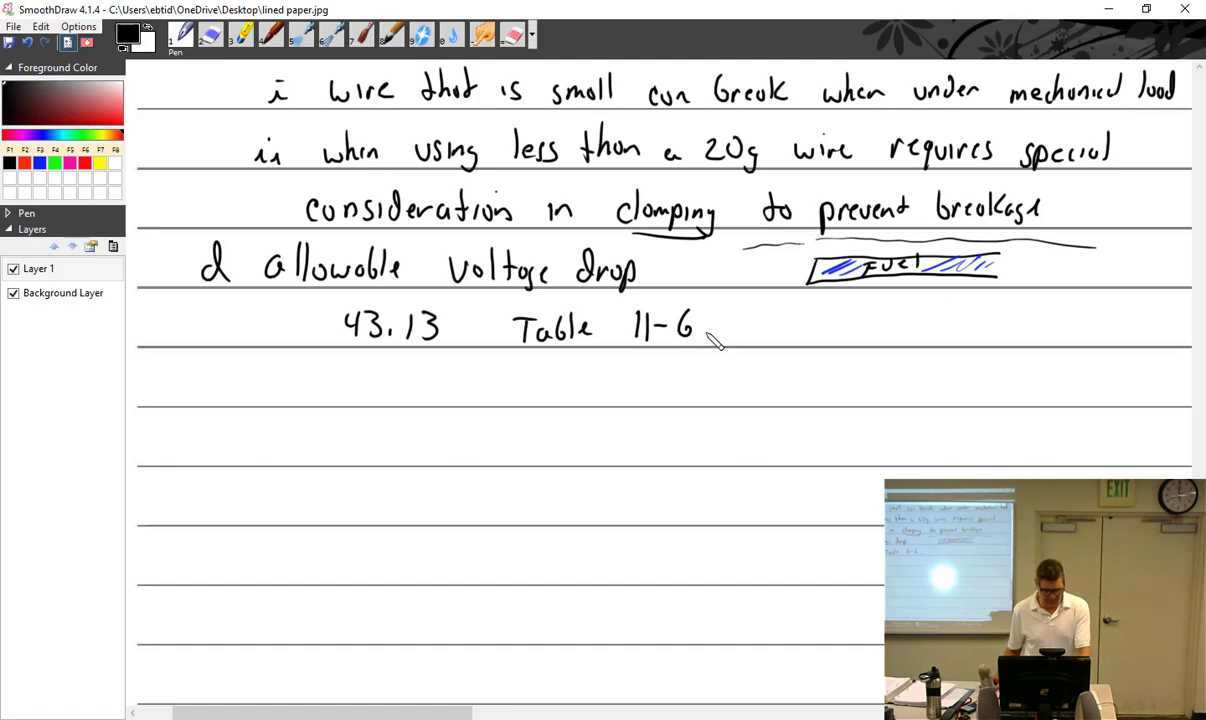
pyautogui.hotkey('alt', 'Tab')
# View conductor chart slide 18, then present Table 11-6 slide 16 full screen before returning to the notes
pyautogui.hotkey('alt', 'Tab')
pyautogui.hotkey('alt', 'Tab')
pyautogui.hotkey('alt', 'Tab')
pyautogui.hotkey('alt', 'Tab')
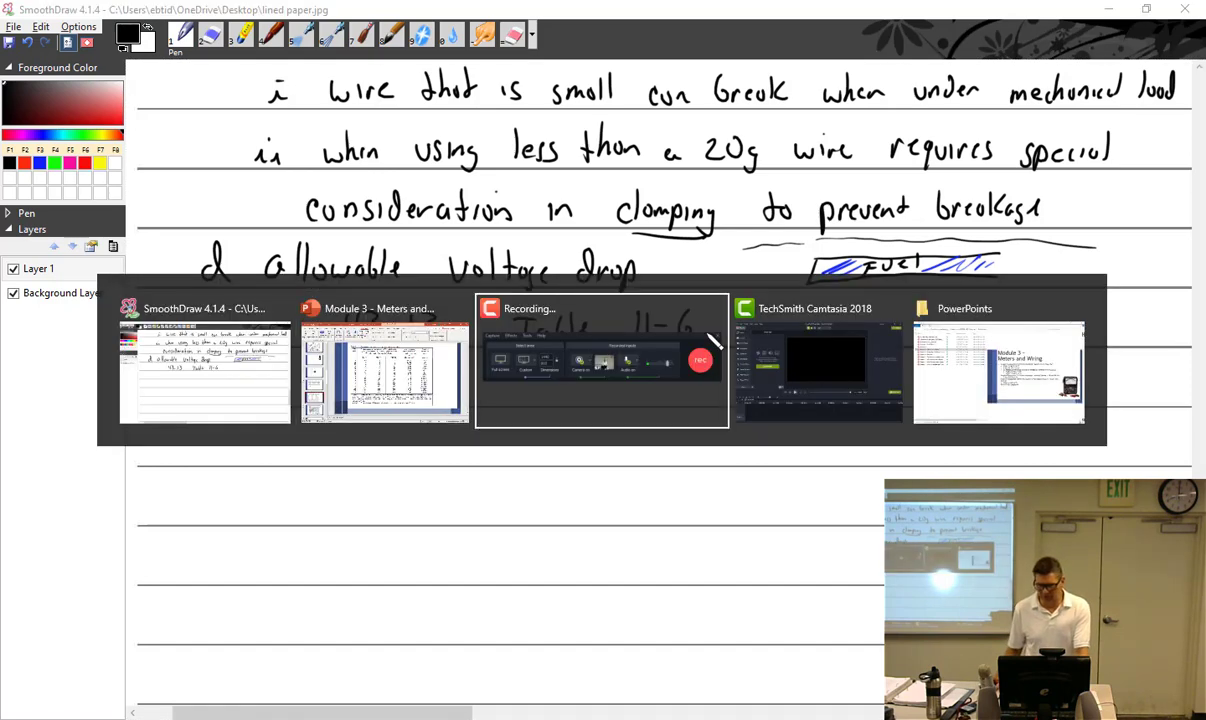
pyautogui.hotkey('alt', 'Tab')
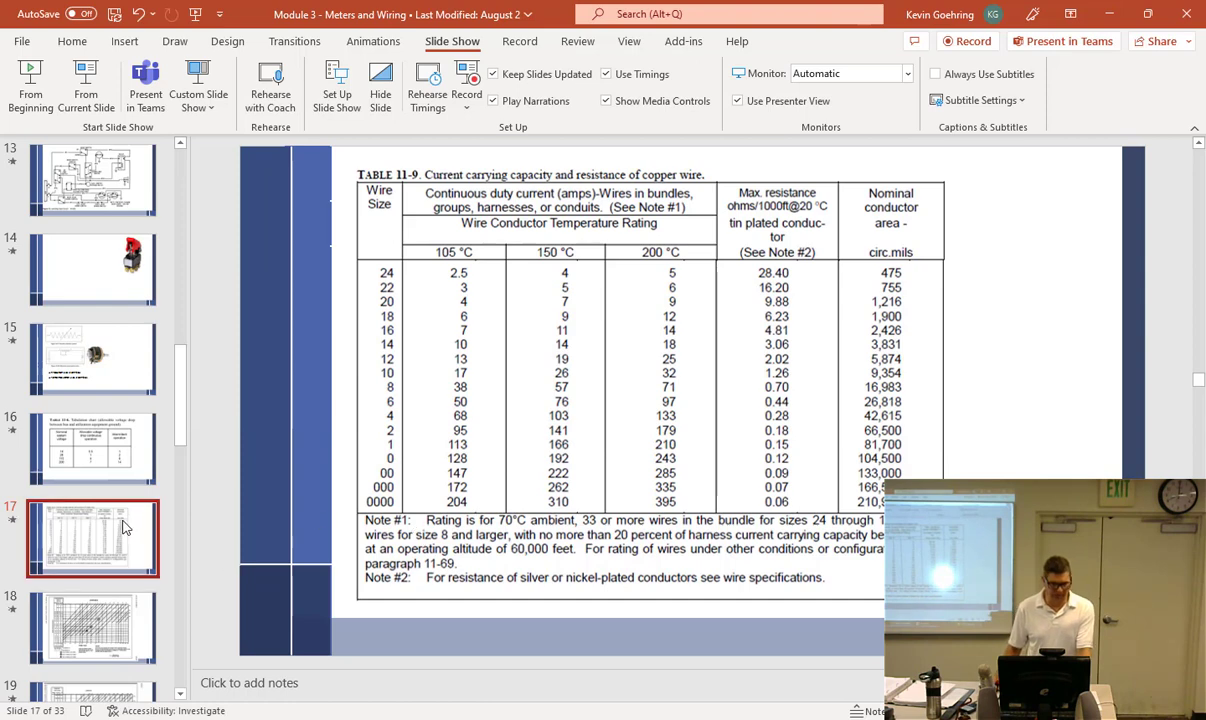
pyautogui.click(99, 635)
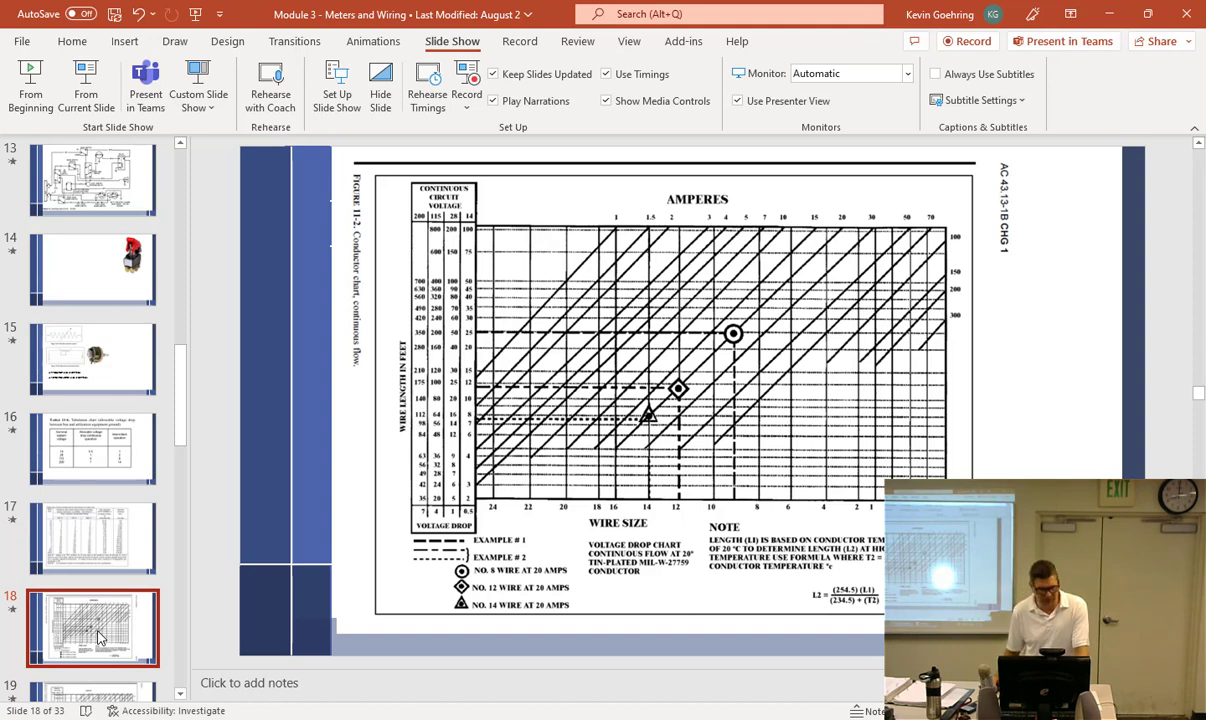
pyautogui.click(90, 446)
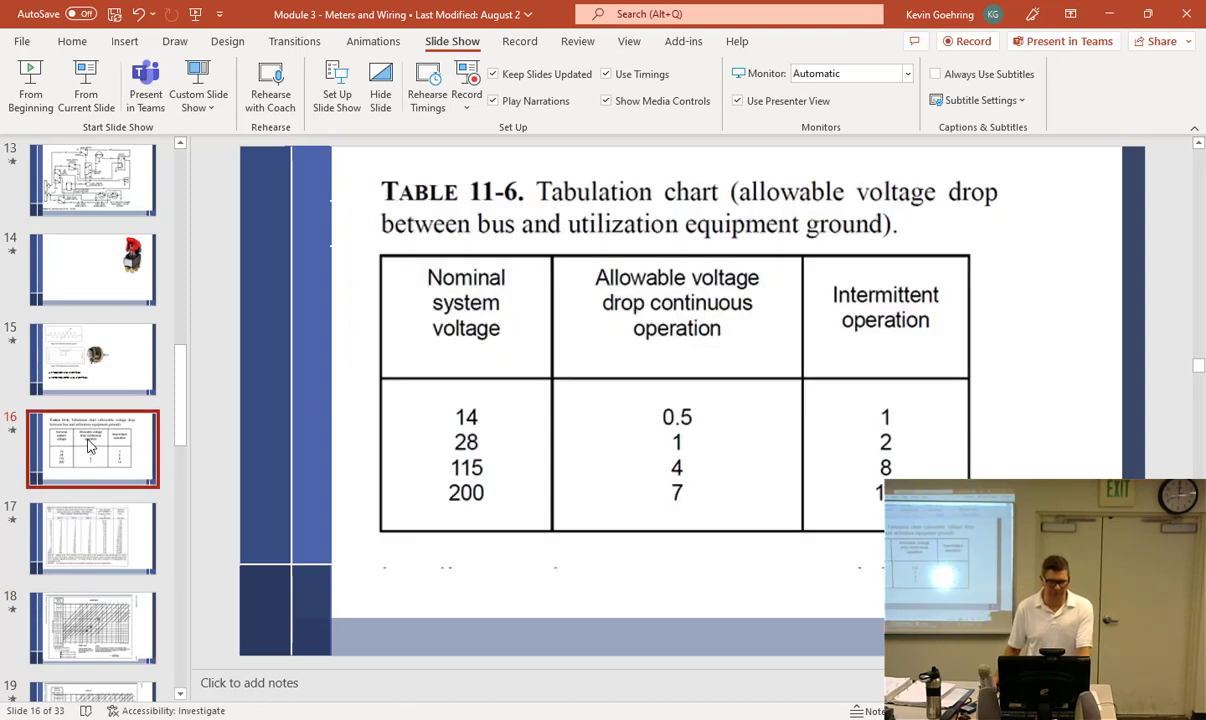
pyautogui.click(88, 86)
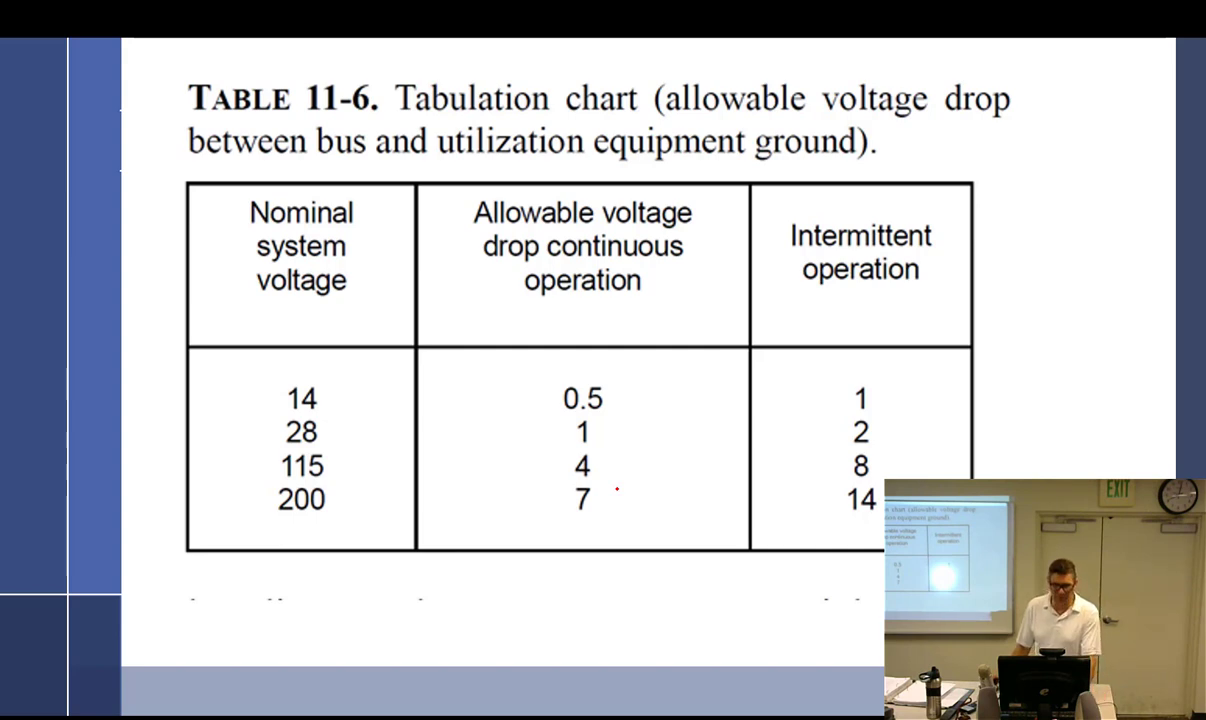
pyautogui.hotkey('alt', 'Tab')
pyautogui.hotkey('alt', 'Tab')
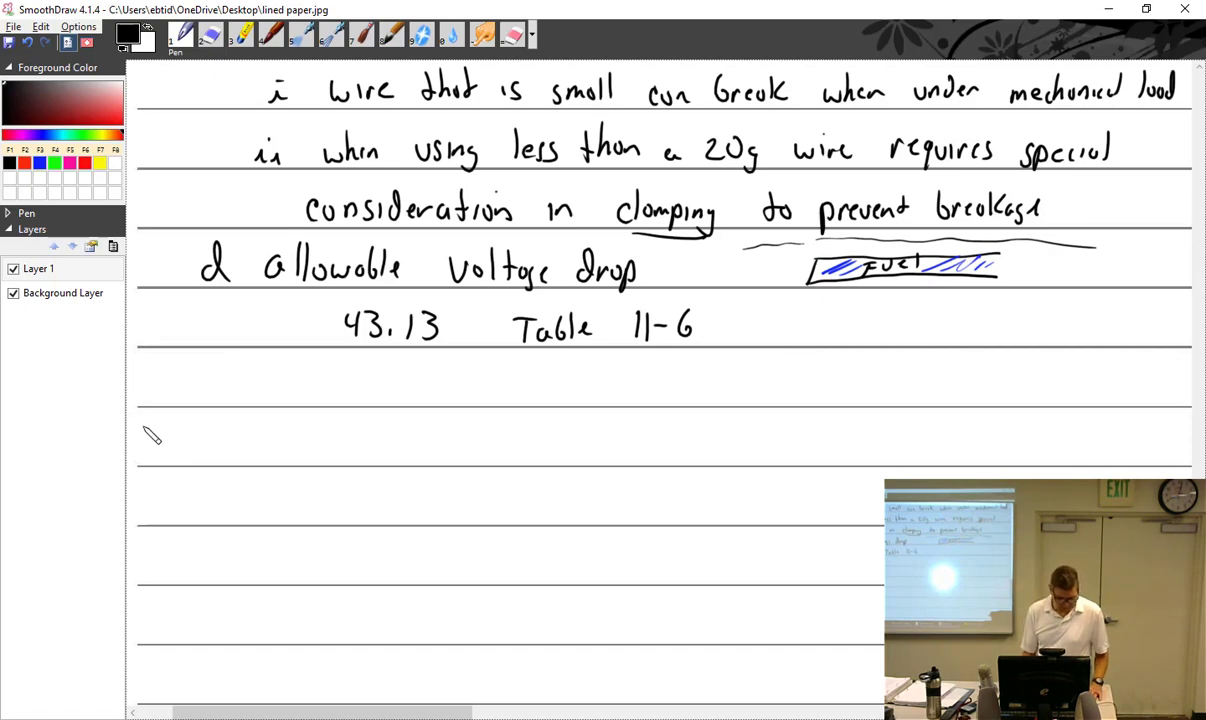
# Handwrite a dotted lowercase 'i' on the empty line beneath '43.13 Table 11-6'
pyautogui.moveTo(313, 381); pyautogui.dragTo(309, 397)
pyautogui.click(314, 375)
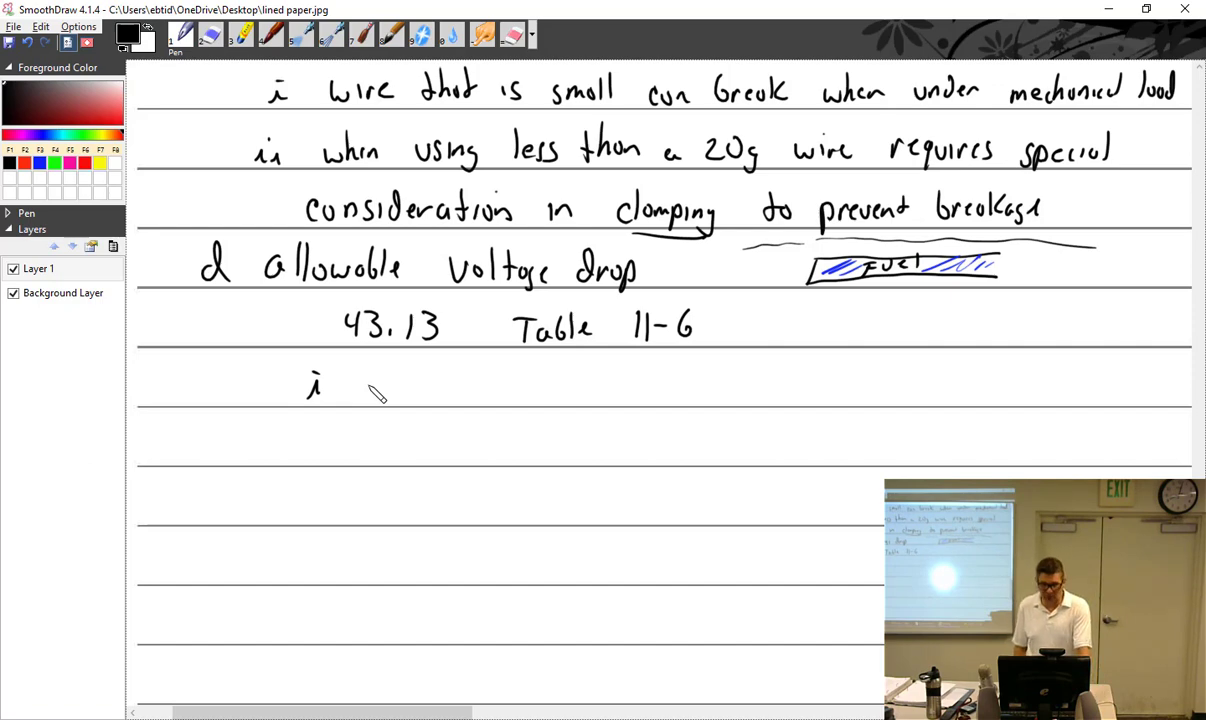
pyautogui.hotkey('alt', 'Tab')
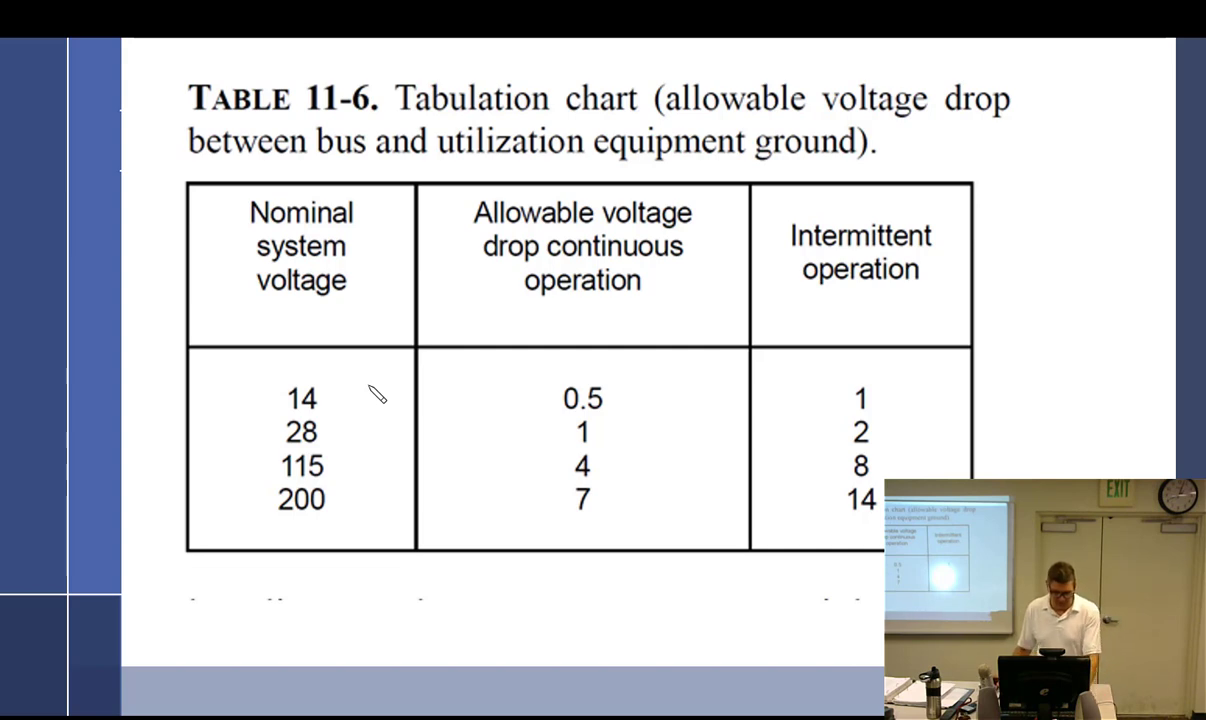
pyautogui.hotkey('alt', 'Tab')
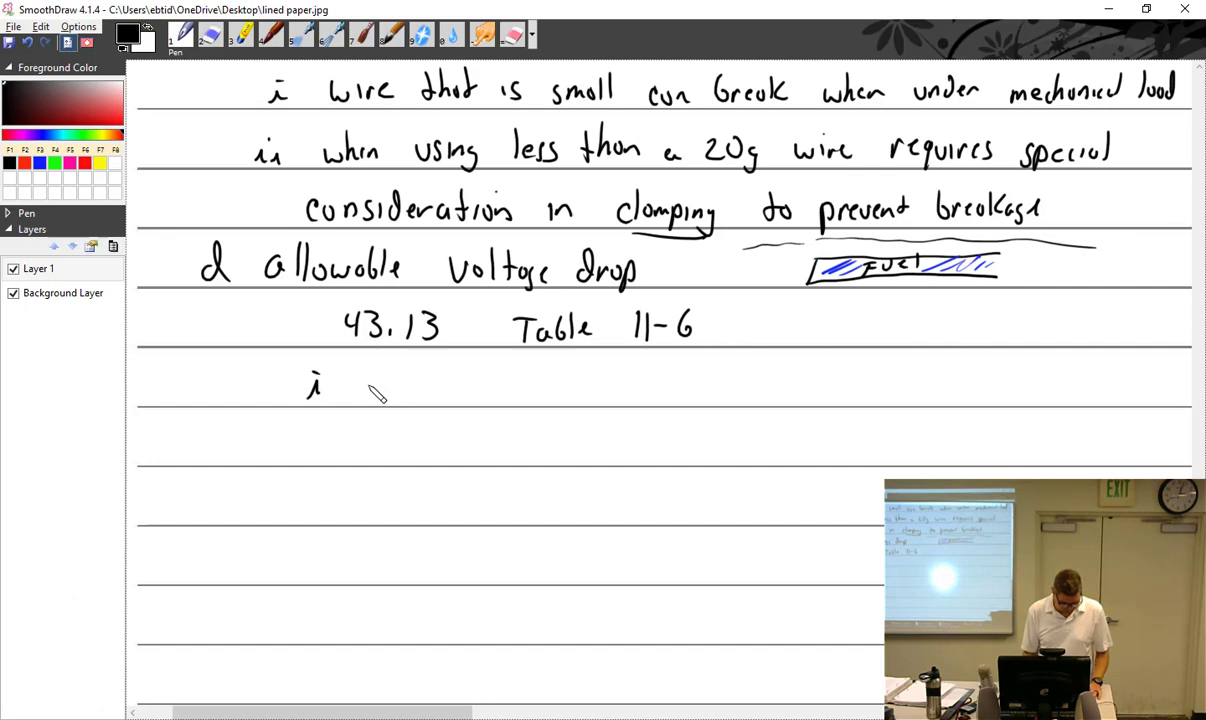
# Write 'Resistance of wire will increase as' and item '1 Length increases' below it
pyautogui.click(369, 365)
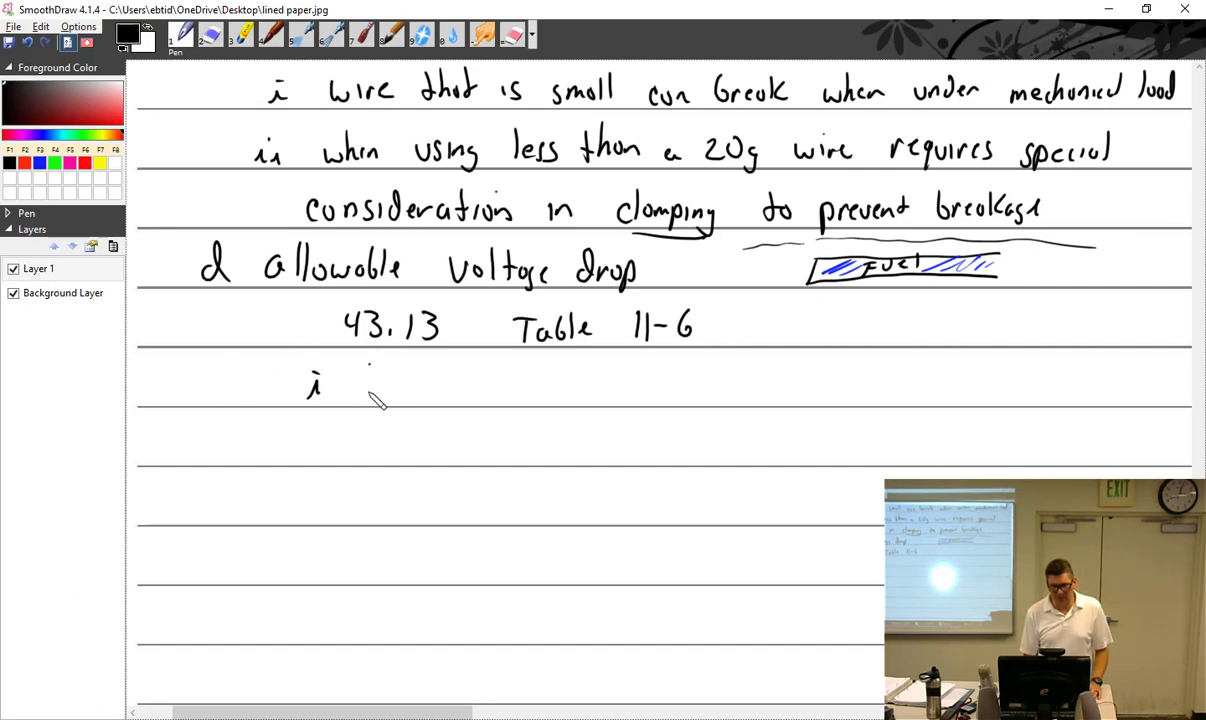
pyautogui.moveTo(369, 392)
pyautogui.mouseDown()
pyautogui.moveTo(420, 399)
pyautogui.moveTo(429, 376)
pyautogui.moveTo(465, 400)
pyautogui.moveTo(522, 386)
pyautogui.moveTo(701, 393)
pyautogui.moveTo(719, 367)
pyautogui.moveTo(802, 396)
pyautogui.moveTo(921, 398)
pyautogui.mouseUp()
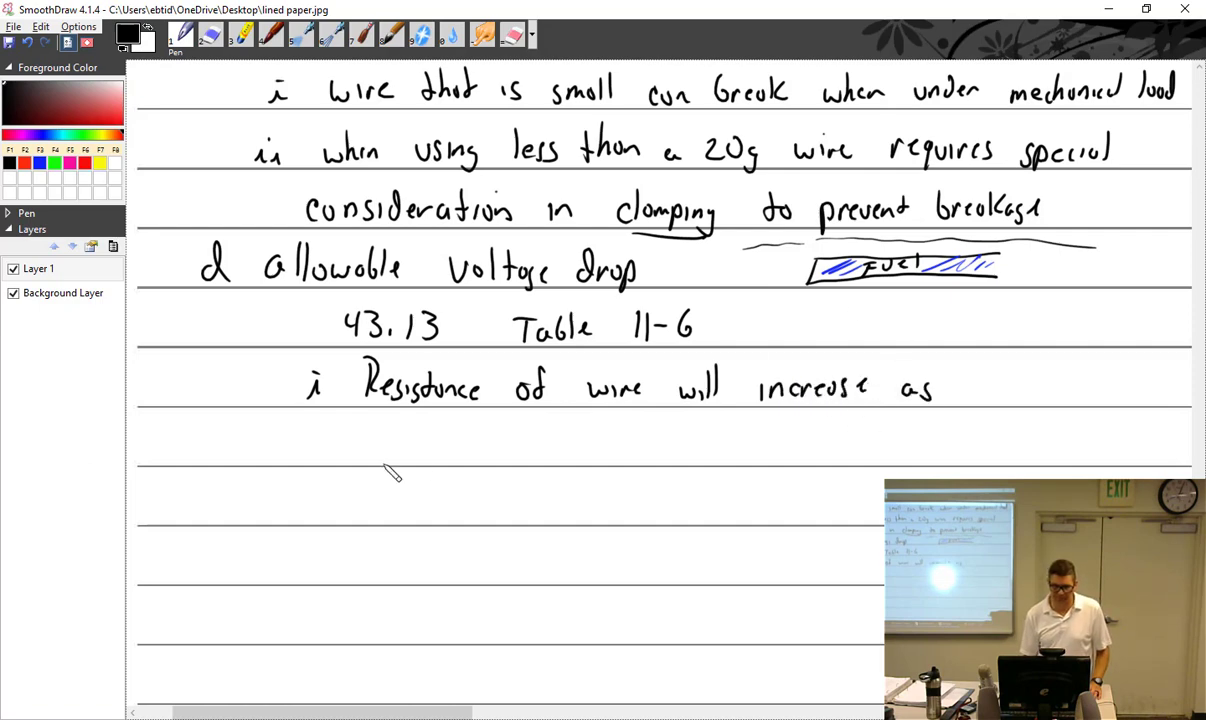
pyautogui.moveTo(363, 432)
pyautogui.mouseDown()
pyautogui.moveTo(378, 455)
pyautogui.moveTo(478, 452)
pyautogui.moveTo(493, 440)
pyautogui.moveTo(509, 452)
pyautogui.moveTo(548, 440)
pyautogui.moveTo(667, 455)
pyautogui.mouseUp()
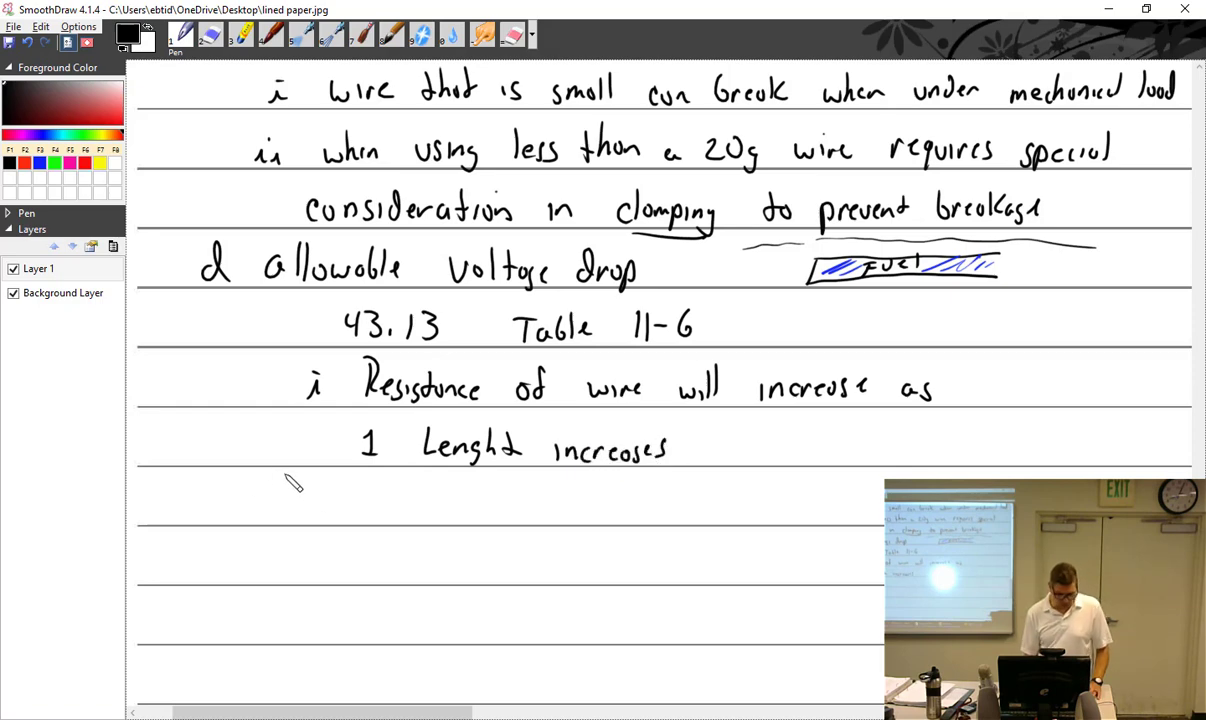
# Add item '2 diameter decreases' and start sub-item marker 'ii' on the next line
pyautogui.moveTo(361, 492); pyautogui.dragTo(380, 511)
pyautogui.moveTo(438, 497)
pyautogui.mouseDown()
pyautogui.moveTo(501, 511)
pyautogui.moveTo(516, 497)
pyautogui.moveTo(528, 513)
pyautogui.moveTo(624, 514)
pyautogui.mouseUp()
pyautogui.moveTo(640, 505)
pyautogui.mouseDown()
pyautogui.moveTo(634, 514)
pyautogui.moveTo(637, 500)
pyautogui.moveTo(678, 496)
pyautogui.moveTo(705, 515)
pyautogui.mouseUp()
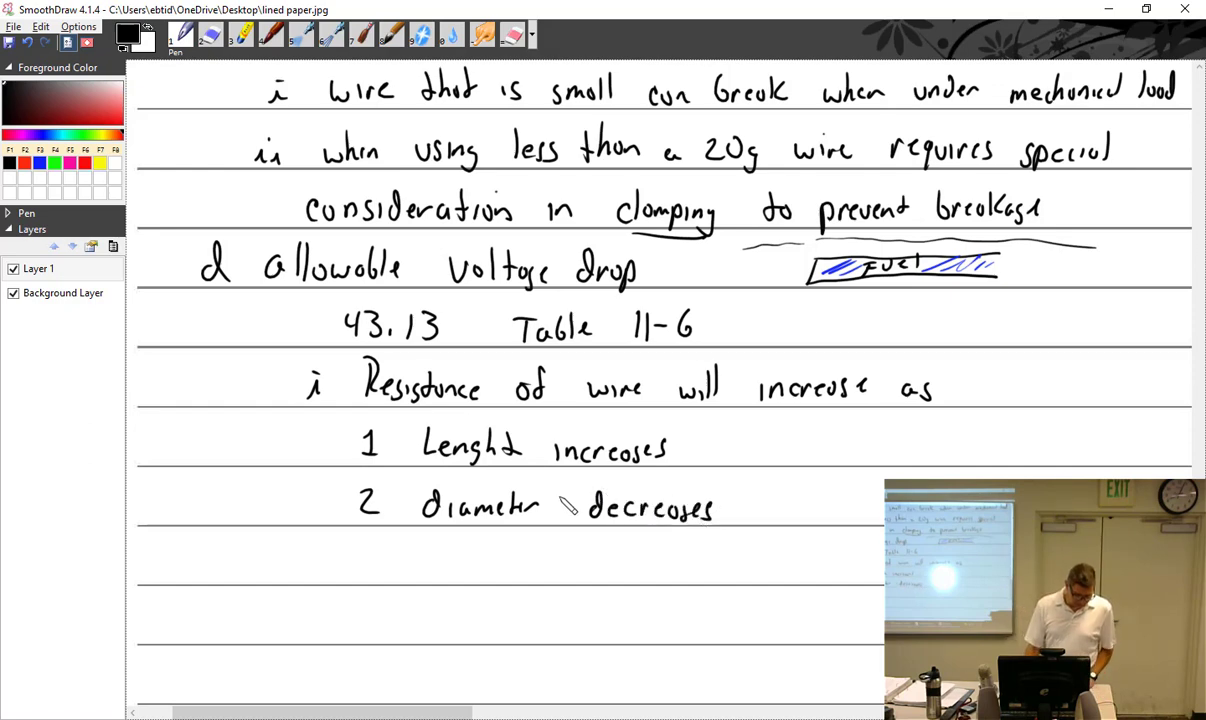
pyautogui.moveTo(274, 568)
pyautogui.mouseDown()
pyautogui.moveTo(272, 581)
pyautogui.moveTo(313, 584)
pyautogui.mouseUp()
pyautogui.click(295, 560)
pyautogui.click(271, 553)
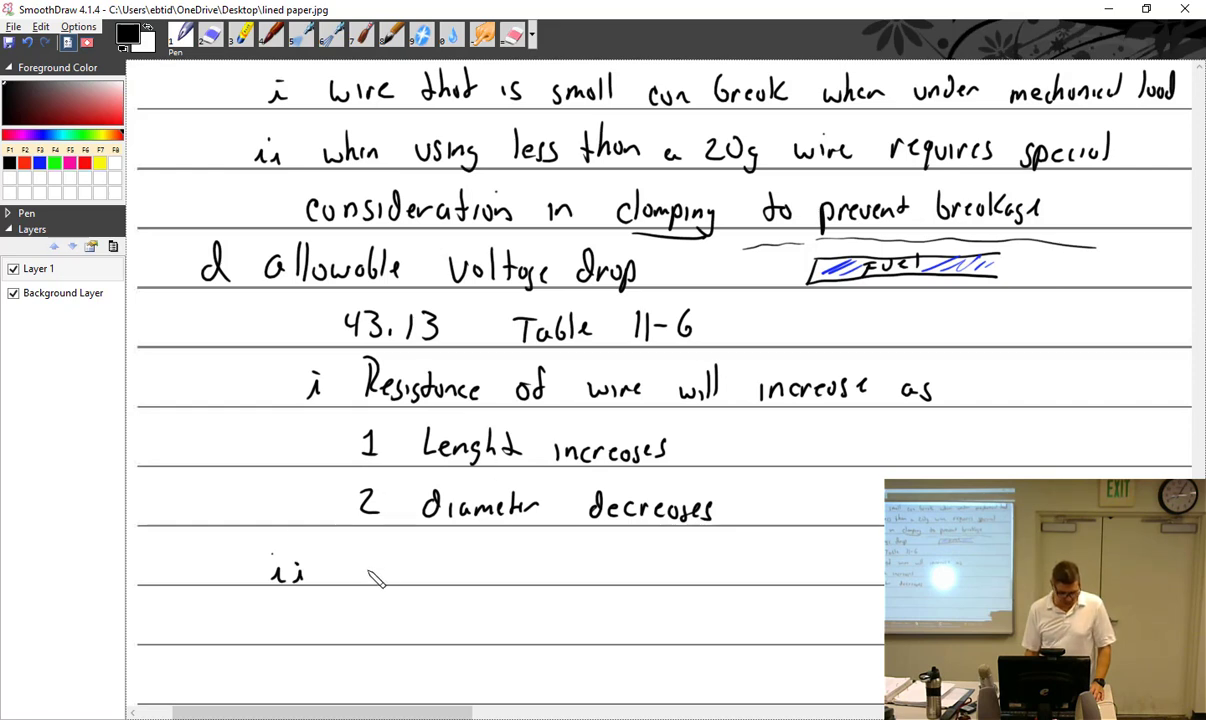
# Write '14 volt System' after ii and item '1 0.5v continuous' beneath it
pyautogui.moveTo(363, 556)
pyautogui.mouseDown()
pyautogui.moveTo(394, 558)
pyautogui.moveTo(448, 571)
pyautogui.moveTo(466, 555)
pyautogui.moveTo(476, 568)
pyautogui.moveTo(539, 559)
pyautogui.moveTo(584, 577)
pyautogui.moveTo(604, 555)
pyautogui.moveTo(612, 572)
pyautogui.moveTo(642, 566)
pyautogui.mouseUp()
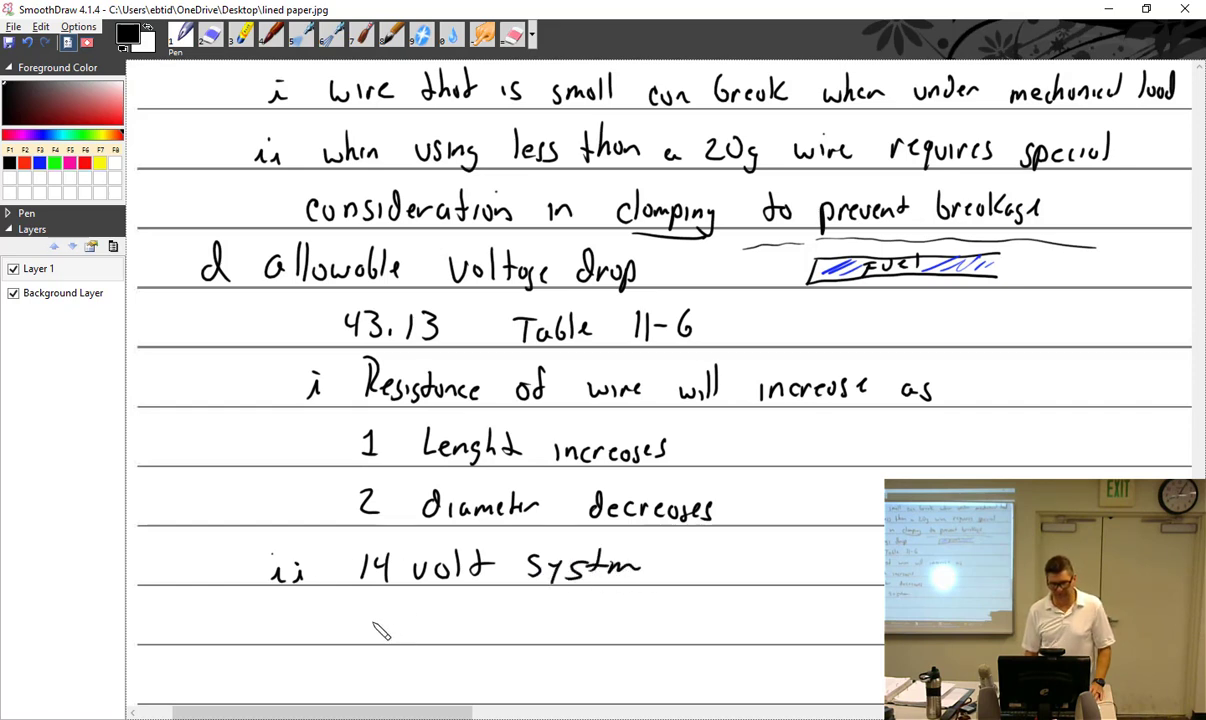
pyautogui.moveTo(368, 608); pyautogui.dragTo(368, 633)
pyautogui.moveTo(462, 612)
pyautogui.mouseDown()
pyautogui.moveTo(452, 632)
pyautogui.moveTo(472, 615)
pyautogui.moveTo(496, 634)
pyautogui.mouseUp()
pyautogui.click(483, 632)
pyautogui.moveTo(507, 610)
pyautogui.mouseDown()
pyautogui.moveTo(524, 608)
pyautogui.moveTo(537, 635)
pyautogui.moveTo(542, 617)
pyautogui.moveTo(604, 636)
pyautogui.moveTo(621, 621)
pyautogui.mouseUp()
pyautogui.moveTo(628, 622); pyautogui.dragTo(655, 636)
pyautogui.moveTo(646, 622)
pyautogui.mouseDown()
pyautogui.moveTo(715, 606)
pyautogui.moveTo(752, 628)
pyautogui.mouseUp()
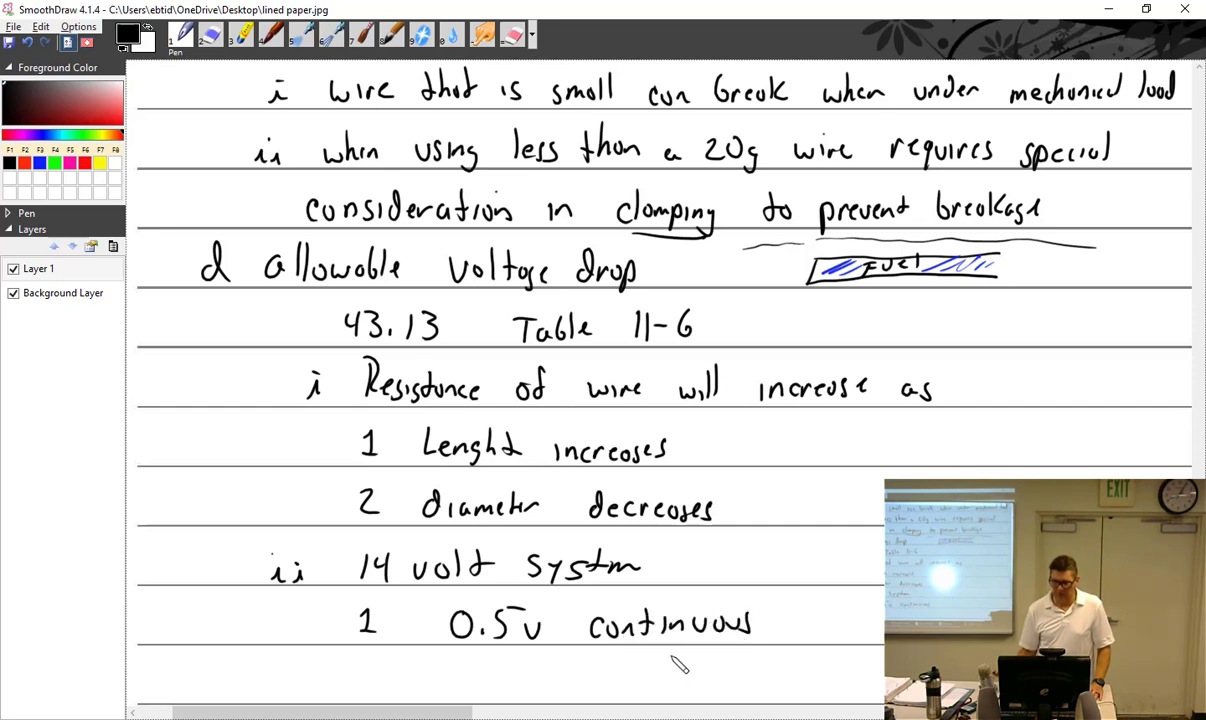
# Add item '2 1.0v intermittent use' on the following line
pyautogui.scroll(-3, 783, 308)
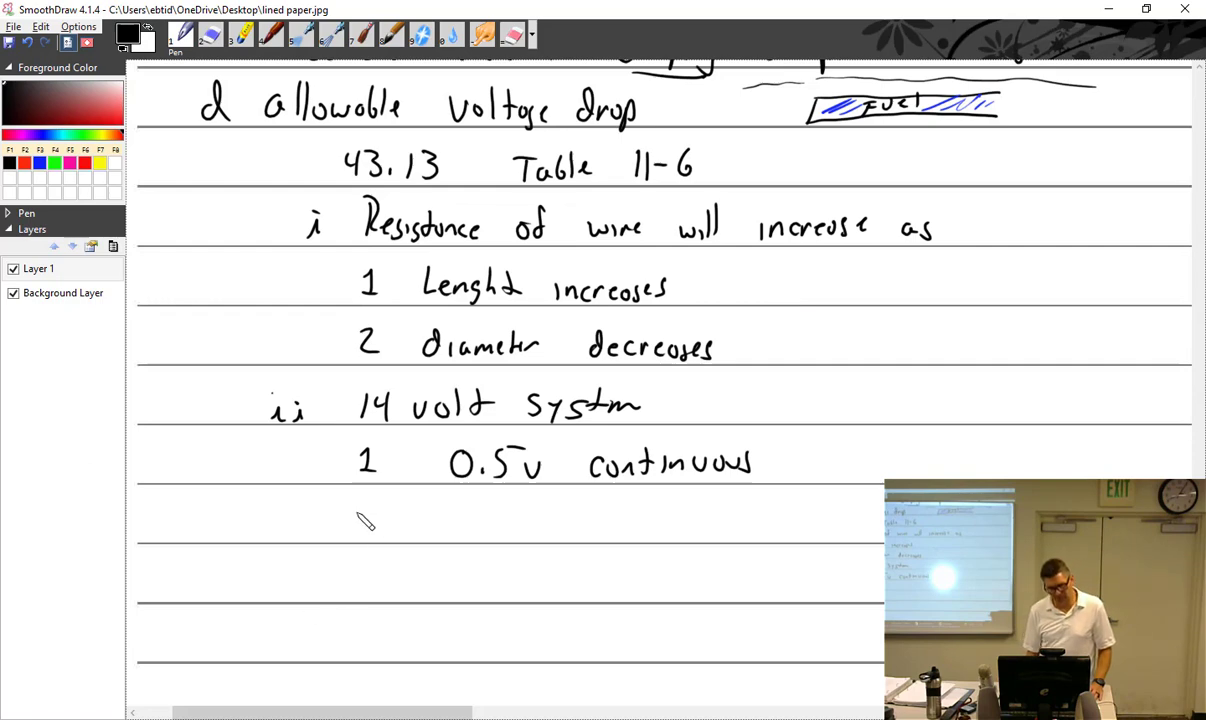
pyautogui.moveTo(352, 512); pyautogui.dragTo(373, 531)
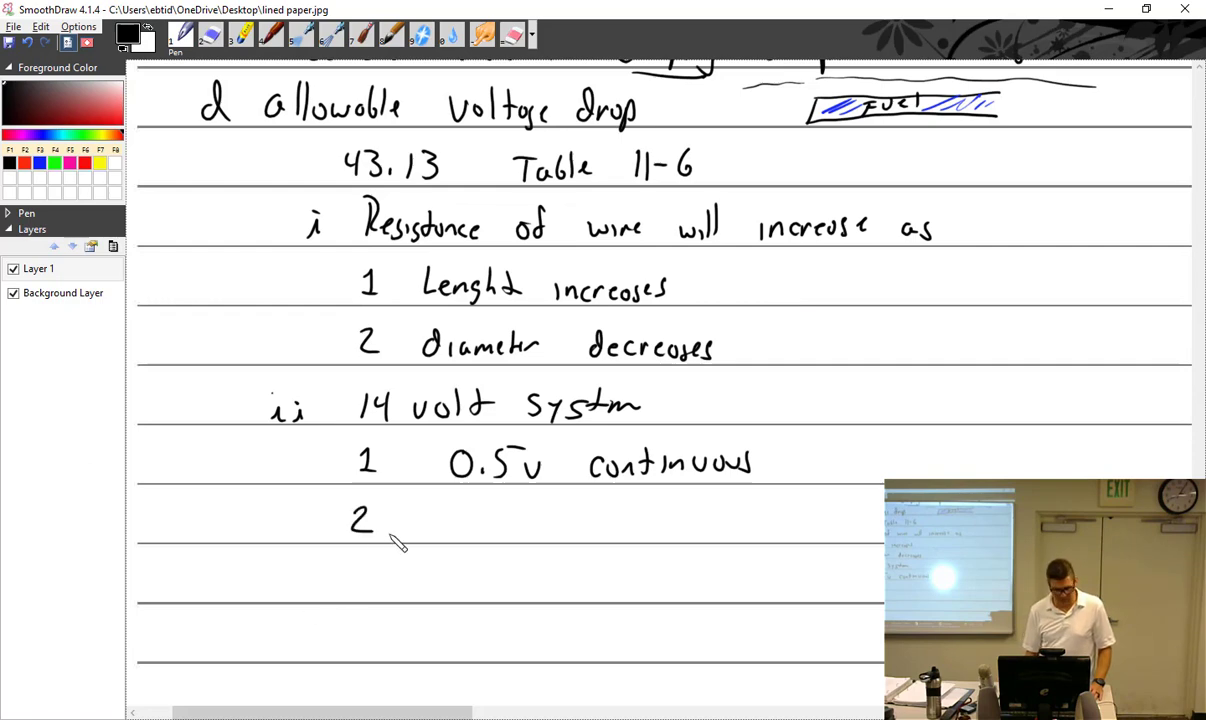
pyautogui.moveTo(462, 502)
pyautogui.mouseDown()
pyautogui.moveTo(462, 530)
pyautogui.moveTo(483, 509)
pyautogui.mouseUp()
pyautogui.click(469, 528)
pyautogui.moveTo(500, 510); pyautogui.dragTo(521, 508)
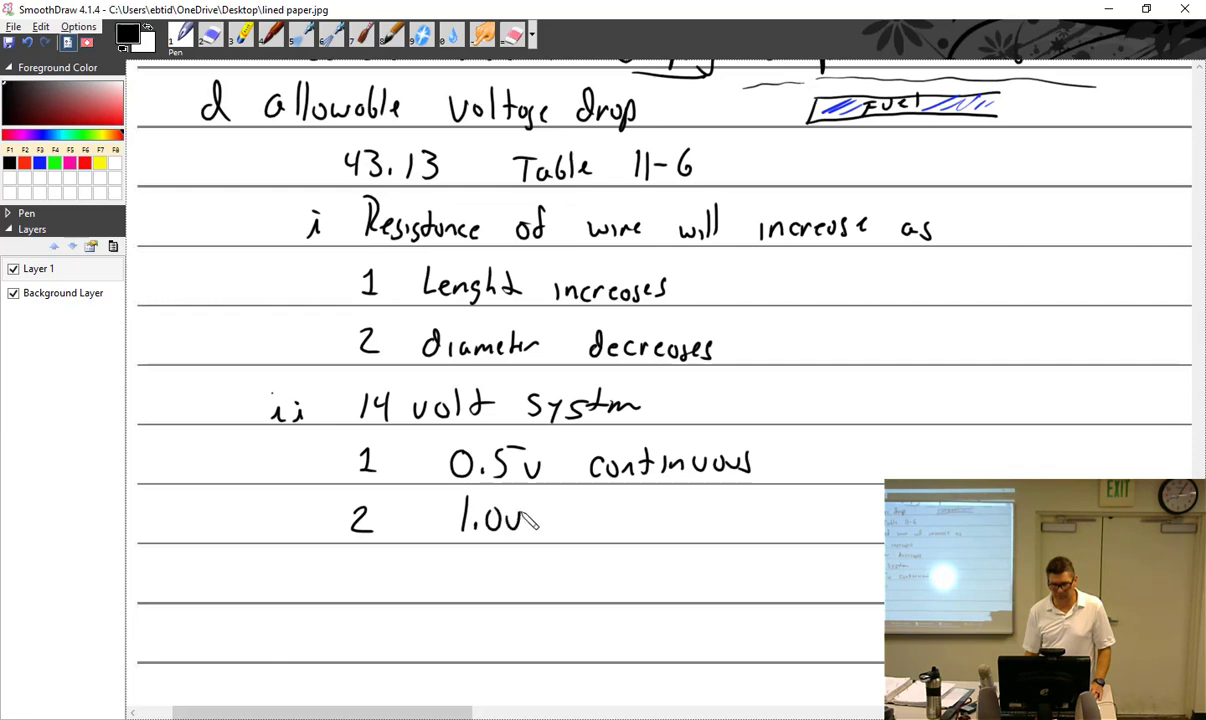
pyautogui.moveTo(592, 524)
pyautogui.mouseDown()
pyautogui.moveTo(689, 524)
pyautogui.moveTo(715, 506)
pyautogui.moveTo(710, 528)
pyautogui.moveTo(731, 508)
pyautogui.moveTo(738, 526)
pyautogui.moveTo(855, 528)
pyautogui.mouseUp()
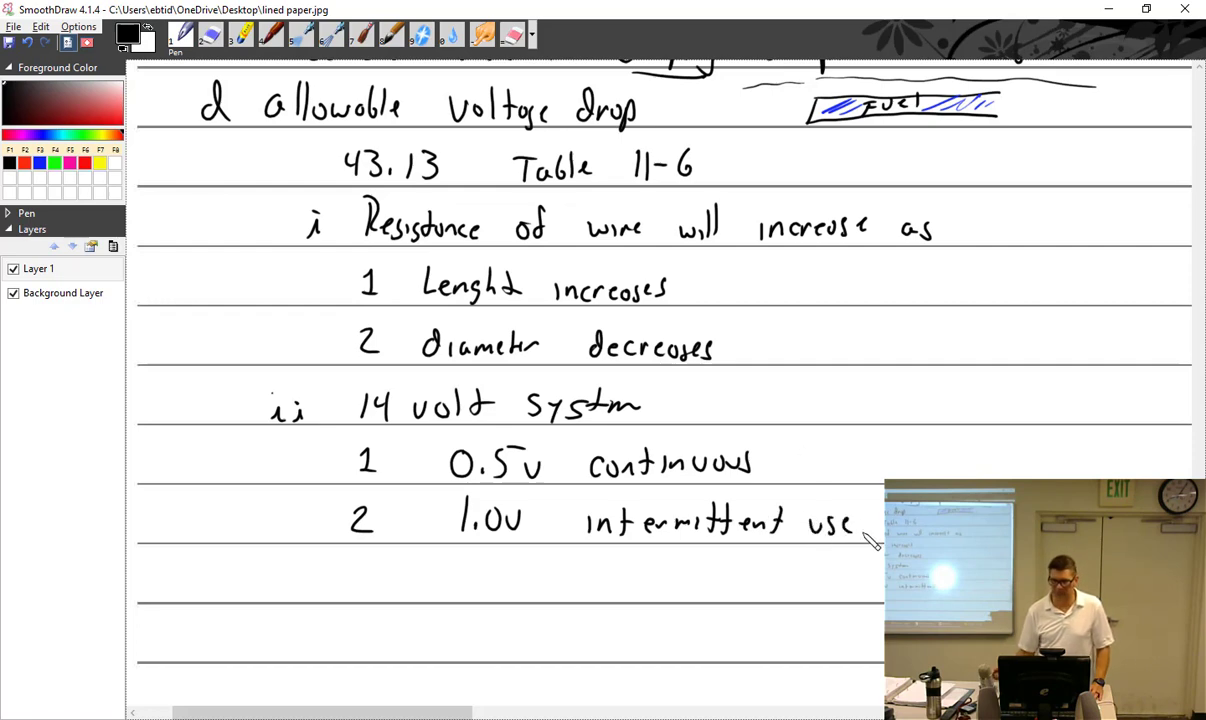
# Add '(more than 2 min)' after continuous and a '(less' note after intermittent use
pyautogui.scroll(-1, 868, 539)
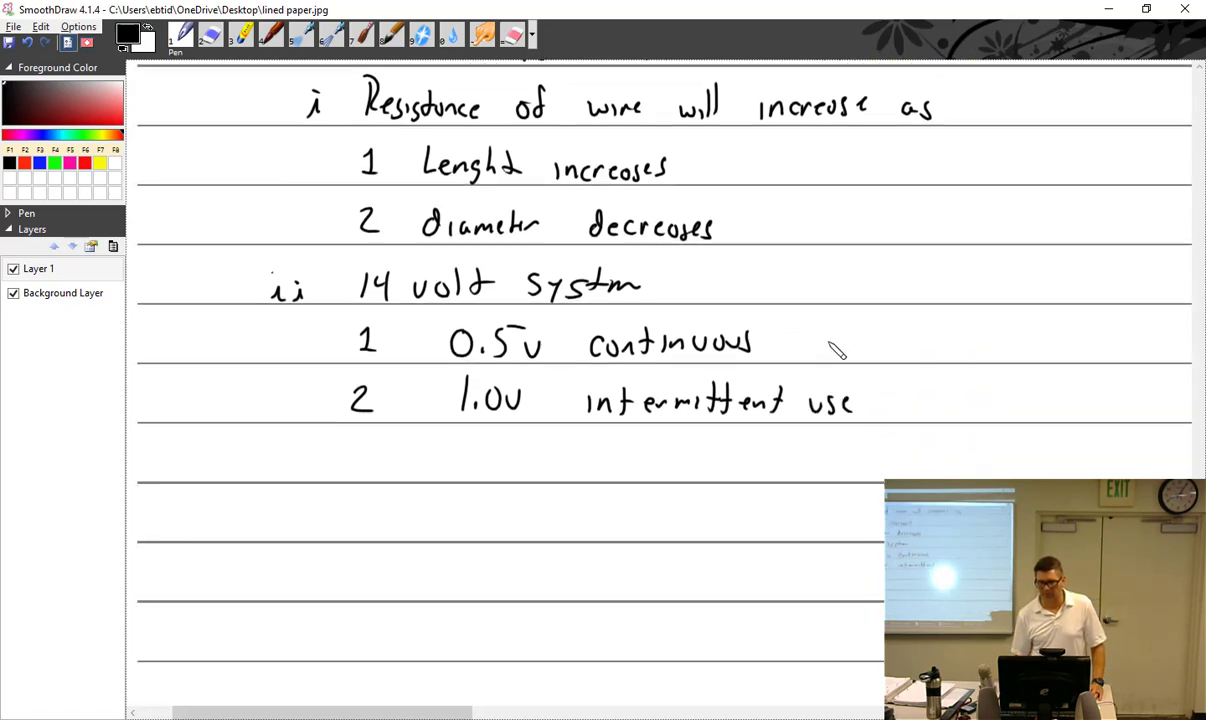
pyautogui.moveTo(826, 320)
pyautogui.mouseDown()
pyautogui.moveTo(823, 356)
pyautogui.moveTo(938, 352)
pyautogui.moveTo(946, 336)
pyautogui.mouseUp()
pyautogui.moveTo(950, 324)
pyautogui.mouseDown()
pyautogui.moveTo(962, 352)
pyautogui.moveTo(1068, 350)
pyautogui.mouseUp()
pyautogui.moveTo(1072, 340); pyautogui.dragTo(1099, 356)
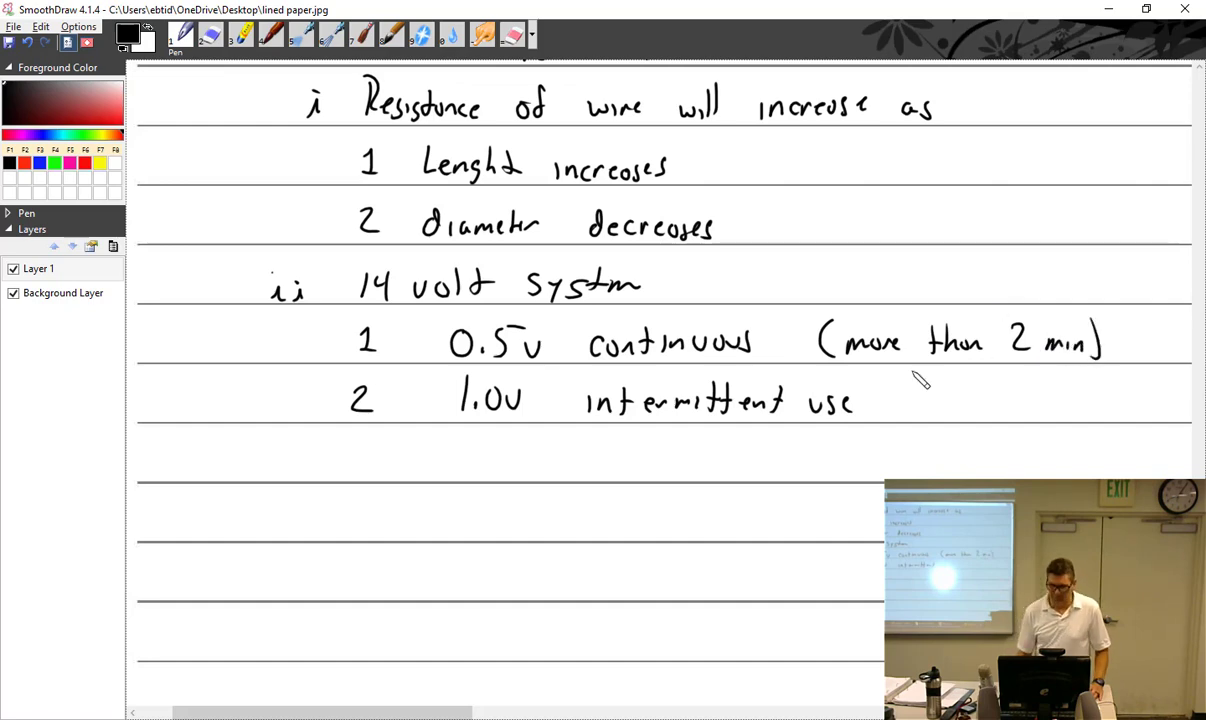
pyautogui.moveTo(885, 386)
pyautogui.mouseDown()
pyautogui.moveTo(884, 409)
pyautogui.moveTo(903, 408)
pyautogui.mouseUp()
pyautogui.moveTo(916, 393)
pyautogui.mouseDown()
pyautogui.moveTo(909, 408)
pyautogui.moveTo(962, 392)
pyautogui.moveTo(1048, 409)
pyautogui.moveTo(1093, 401)
pyautogui.moveTo(1103, 422)
pyautogui.mouseUp()
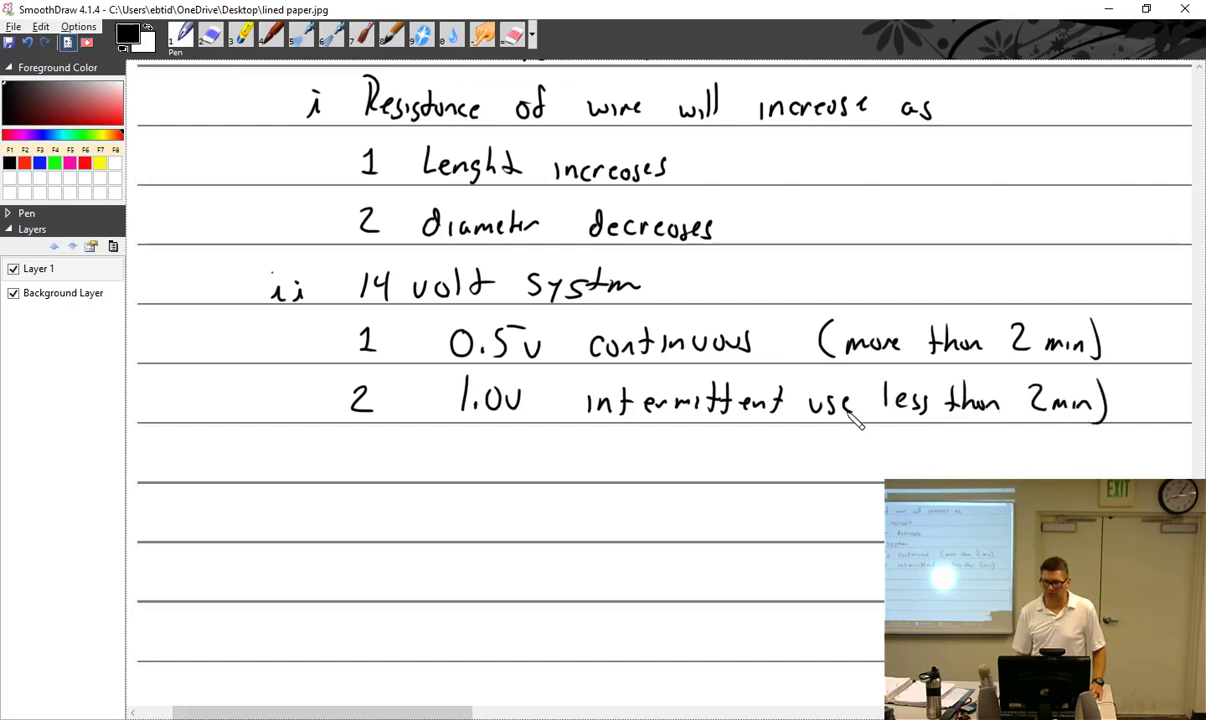
pyautogui.moveTo(880, 377); pyautogui.dragTo(876, 425)
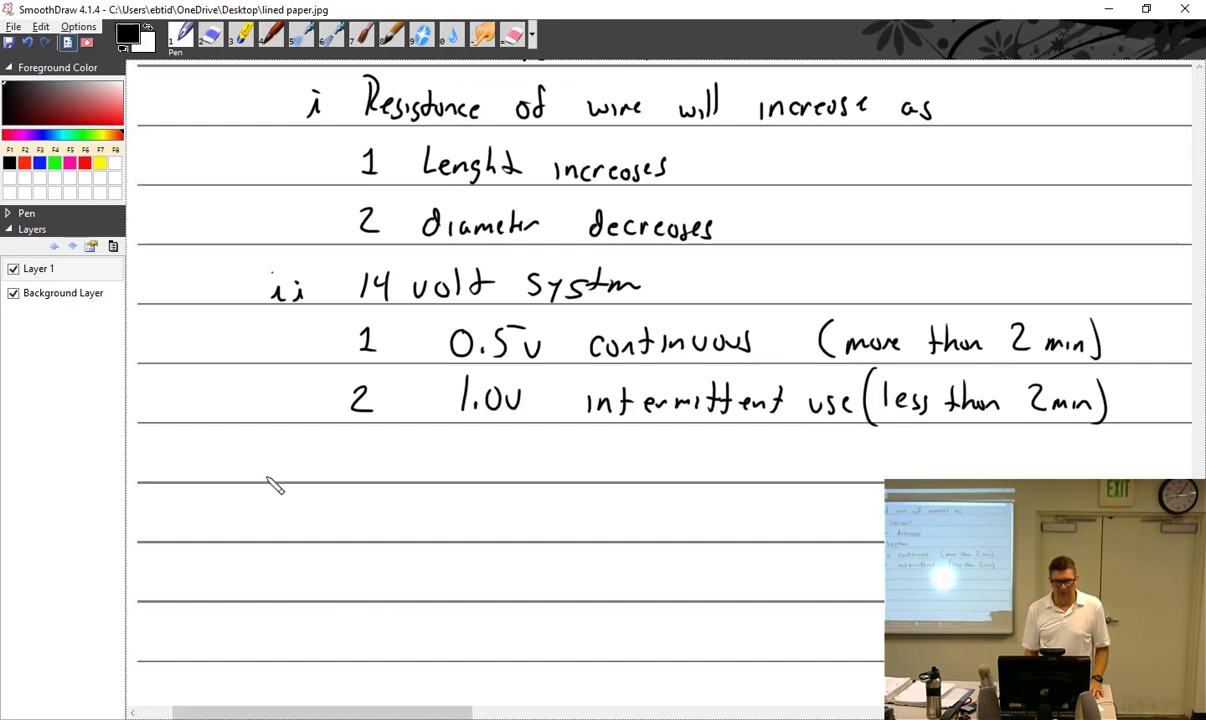
# Write heading 'e location consideration' and begin a note beneath it
pyautogui.moveTo(203, 453)
pyautogui.mouseDown()
pyautogui.moveTo(324, 474)
pyautogui.moveTo(345, 463)
pyautogui.moveTo(452, 466)
pyautogui.moveTo(476, 478)
pyautogui.moveTo(541, 470)
pyautogui.moveTo(554, 449)
pyautogui.moveTo(598, 462)
pyautogui.mouseUp()
pyautogui.click(322, 462)
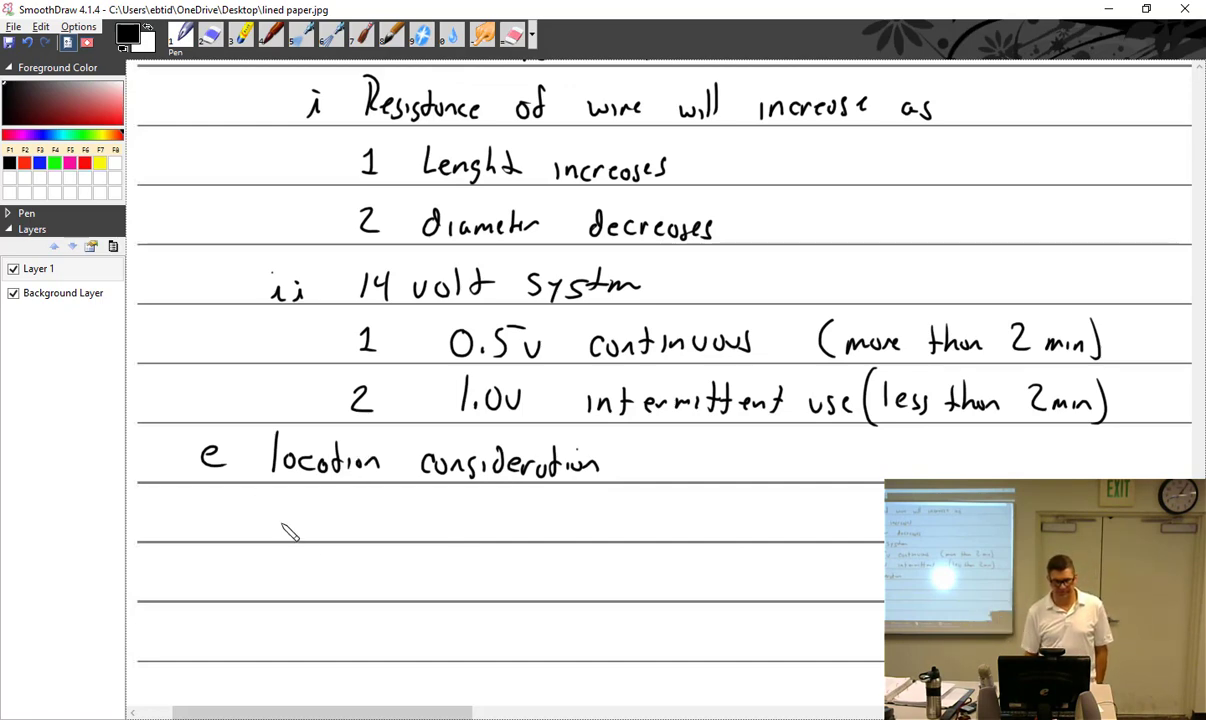
pyautogui.moveTo(272, 514)
pyautogui.mouseDown()
pyautogui.moveTo(344, 536)
pyautogui.moveTo(359, 506)
pyautogui.mouseUp()
pyautogui.moveTo(345, 521)
pyautogui.mouseDown()
pyautogui.moveTo(383, 534)
pyautogui.moveTo(482, 516)
pyautogui.mouseUp()
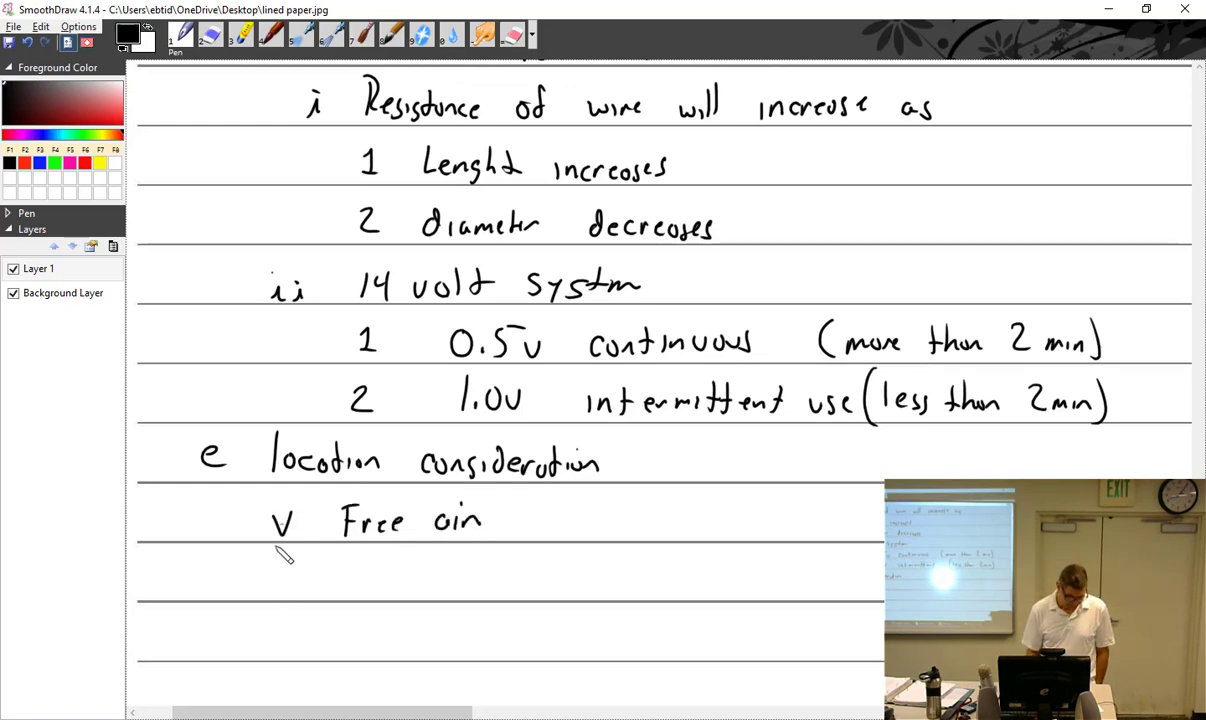
# List 'vi Bundle' and 'vii temp' as the next location items
pyautogui.moveTo(270, 570)
pyautogui.mouseDown()
pyautogui.moveTo(300, 567)
pyautogui.moveTo(366, 575)
pyautogui.moveTo(365, 563)
pyautogui.moveTo(370, 586)
pyautogui.moveTo(449, 572)
pyautogui.moveTo(484, 588)
pyautogui.mouseUp()
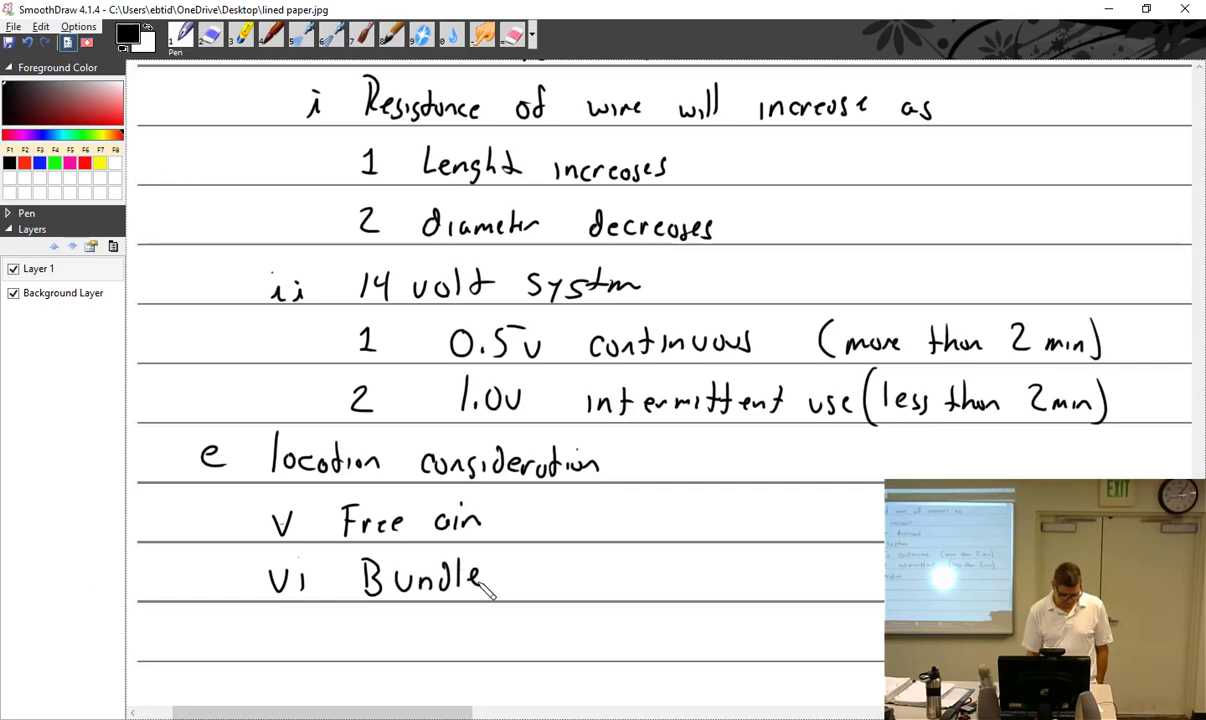
pyautogui.moveTo(263, 628); pyautogui.dragTo(288, 628)
pyautogui.moveTo(298, 632)
pyautogui.mouseDown()
pyautogui.moveTo(301, 650)
pyautogui.moveTo(314, 650)
pyautogui.mouseUp()
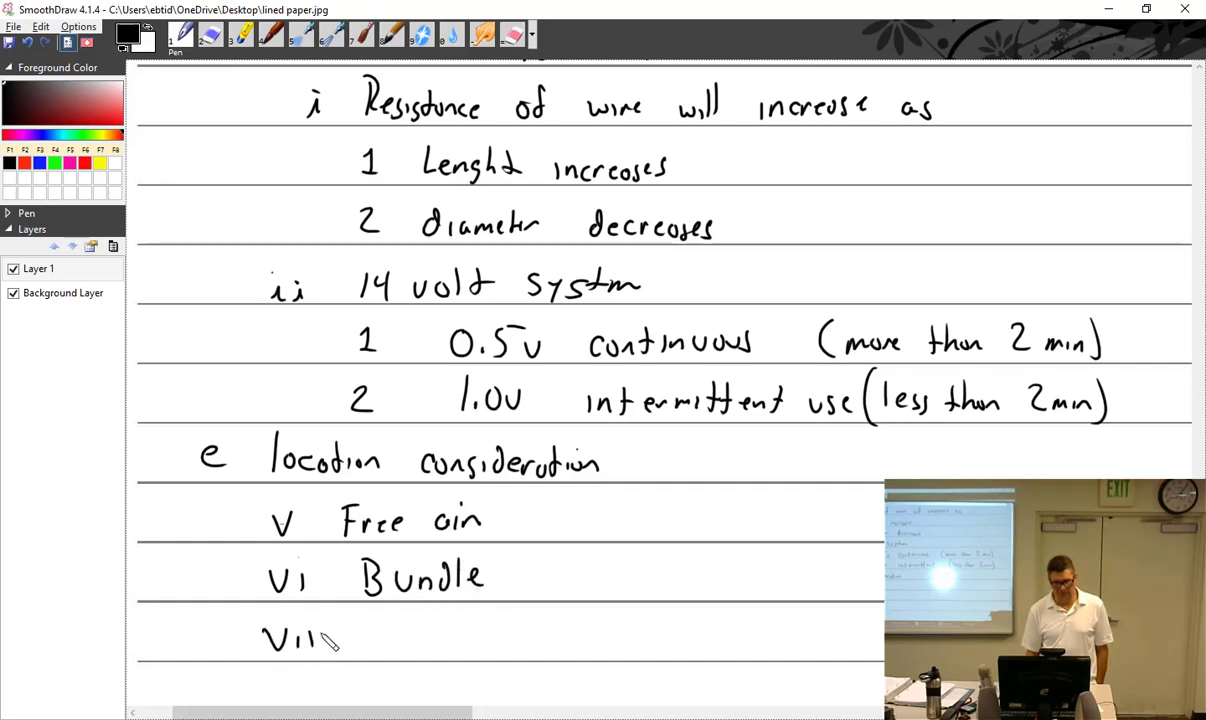
pyautogui.moveTo(372, 620); pyautogui.dragTo(373, 650)
pyautogui.moveTo(360, 634)
pyautogui.mouseDown()
pyautogui.moveTo(403, 649)
pyautogui.moveTo(455, 652)
pyautogui.mouseUp()
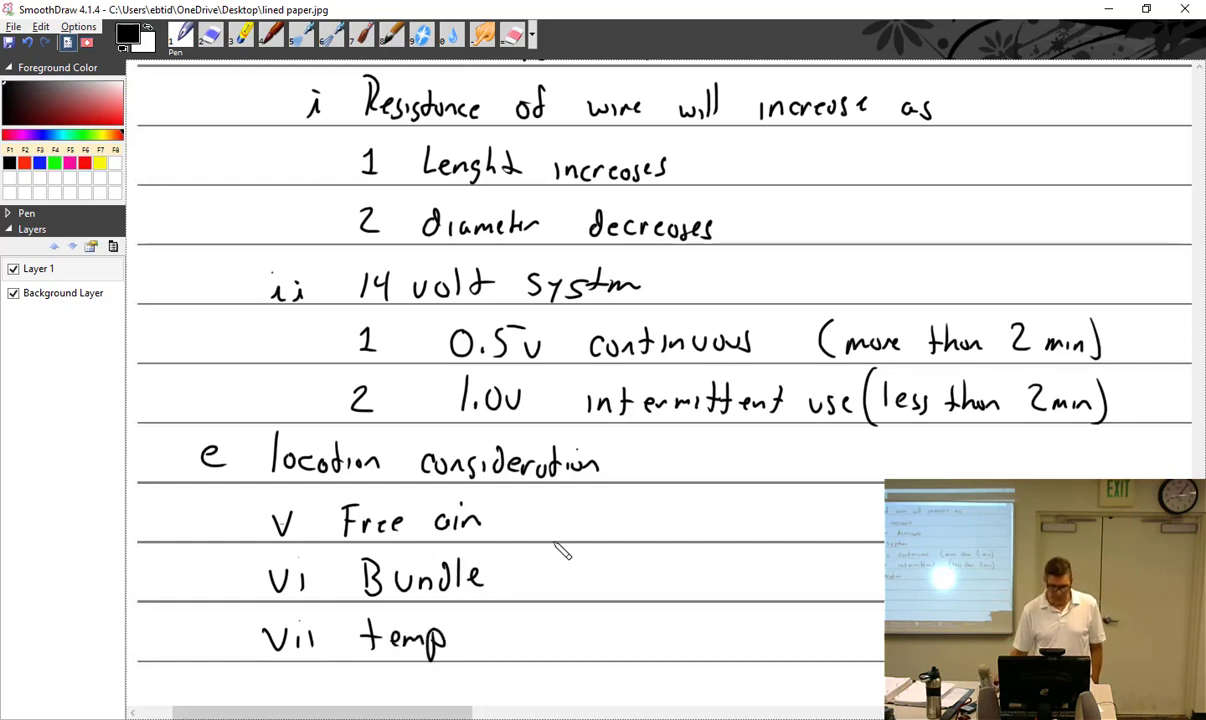
pyautogui.scroll(-3, 600, 577)
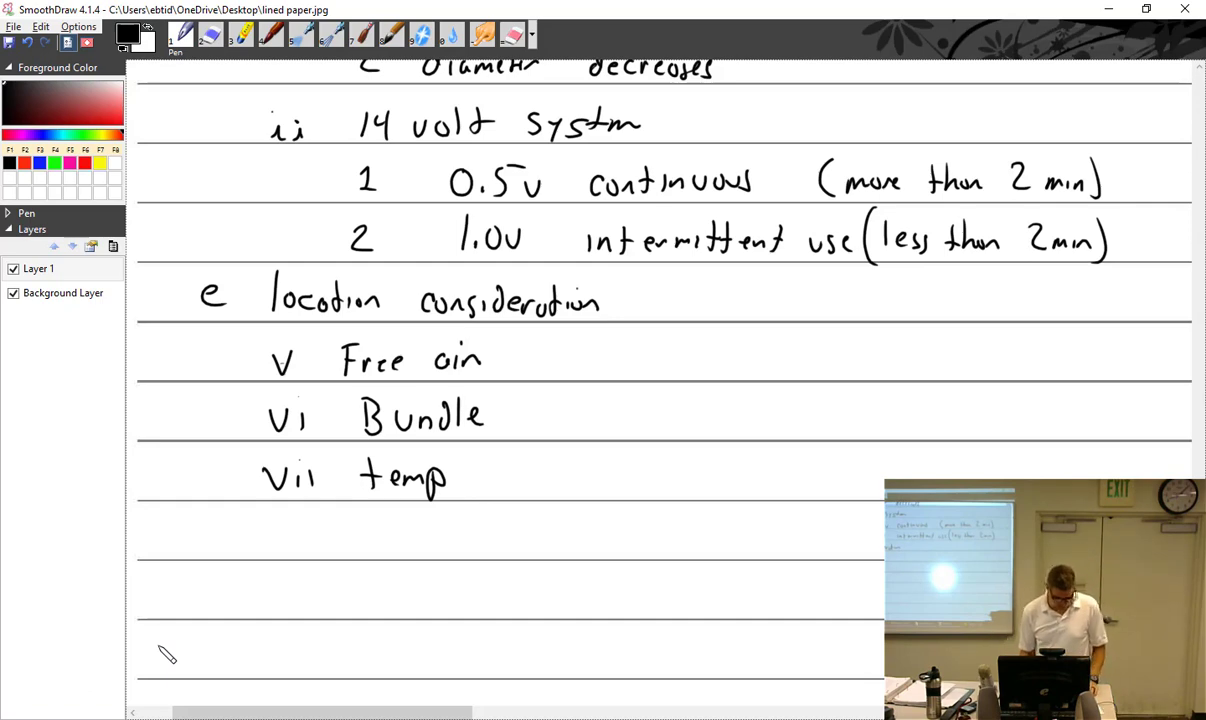
# Write the heading 'f Determining Correct wire Size' on a new line
pyautogui.moveTo(203, 509); pyautogui.dragTo(188, 553)
pyautogui.moveTo(263, 516); pyautogui.dragTo(266, 550)
pyautogui.moveTo(286, 538); pyautogui.dragTo(308, 550)
pyautogui.moveTo(293, 523)
pyautogui.mouseDown()
pyautogui.moveTo(431, 543)
pyautogui.moveTo(421, 563)
pyautogui.moveTo(545, 540)
pyautogui.moveTo(563, 550)
pyautogui.moveTo(573, 520)
pyautogui.moveTo(675, 546)
pyautogui.moveTo(790, 530)
pyautogui.mouseUp()
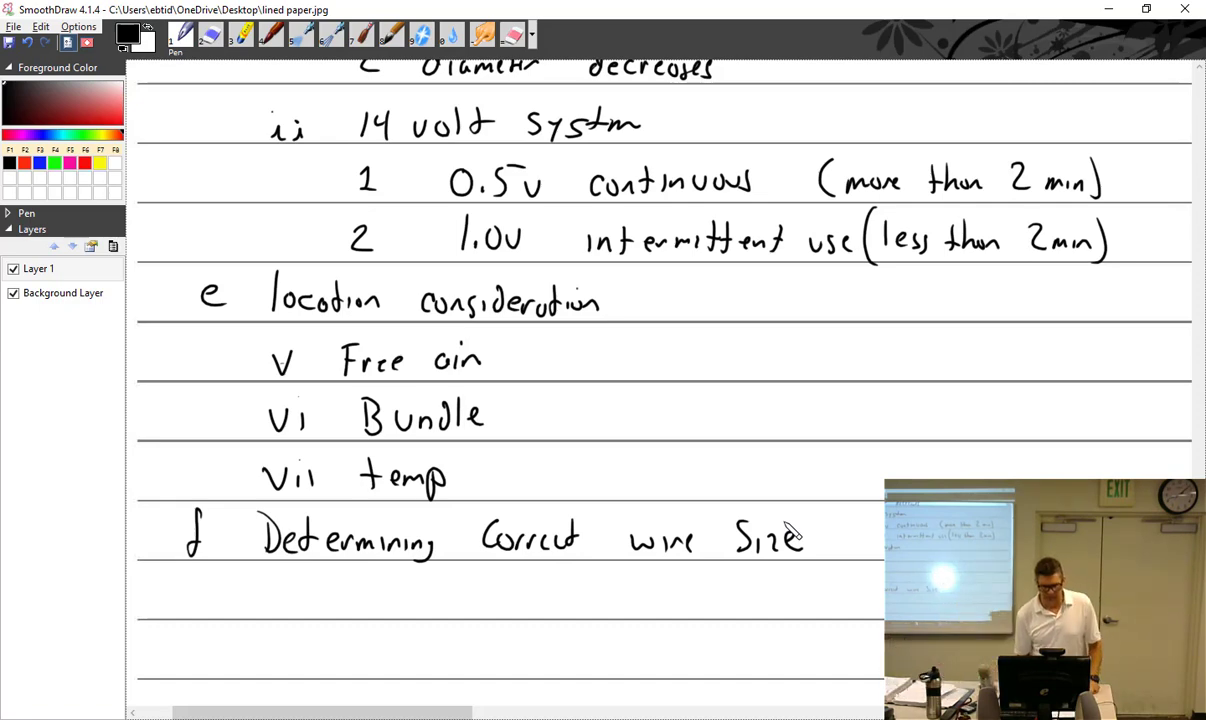
# Below the heading, write 'use 43.13 Chart 11-2'
pyautogui.moveTo(281, 590); pyautogui.dragTo(303, 611)
pyautogui.moveTo(316, 602)
pyautogui.mouseDown()
pyautogui.moveTo(385, 594)
pyautogui.moveTo(381, 605)
pyautogui.mouseUp()
pyautogui.moveTo(392, 584); pyautogui.dragTo(398, 606)
pyautogui.moveTo(405, 603); pyautogui.dragTo(437, 609)
pyautogui.moveTo(533, 593)
pyautogui.mouseDown()
pyautogui.moveTo(524, 609)
pyautogui.moveTo(582, 596)
pyautogui.mouseUp()
pyautogui.moveTo(590, 586)
pyautogui.mouseDown()
pyautogui.moveTo(592, 607)
pyautogui.moveTo(648, 607)
pyautogui.mouseUp()
pyautogui.moveTo(656, 582)
pyautogui.mouseDown()
pyautogui.moveTo(656, 607)
pyautogui.moveTo(680, 593)
pyautogui.moveTo(708, 606)
pyautogui.mouseUp()
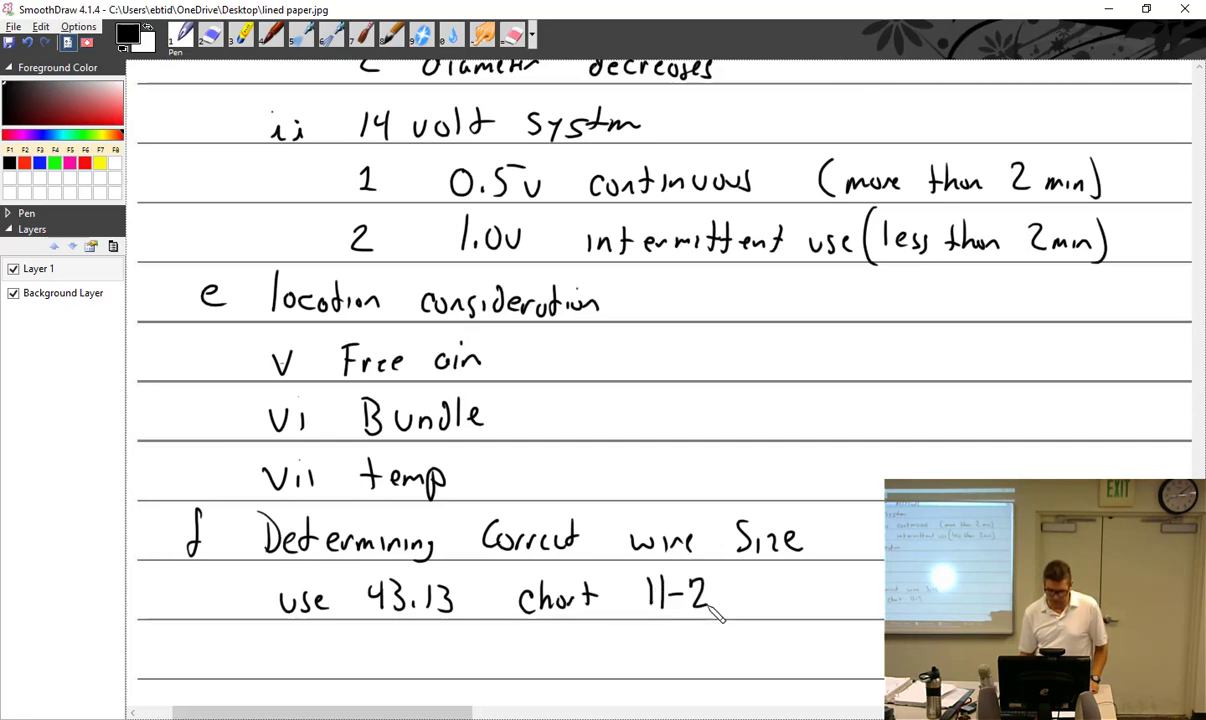
# Add 'continuous' after 11-2 and start the 'Chart 11-3 intermittent' line
pyautogui.scroll(-3, 762, 577)
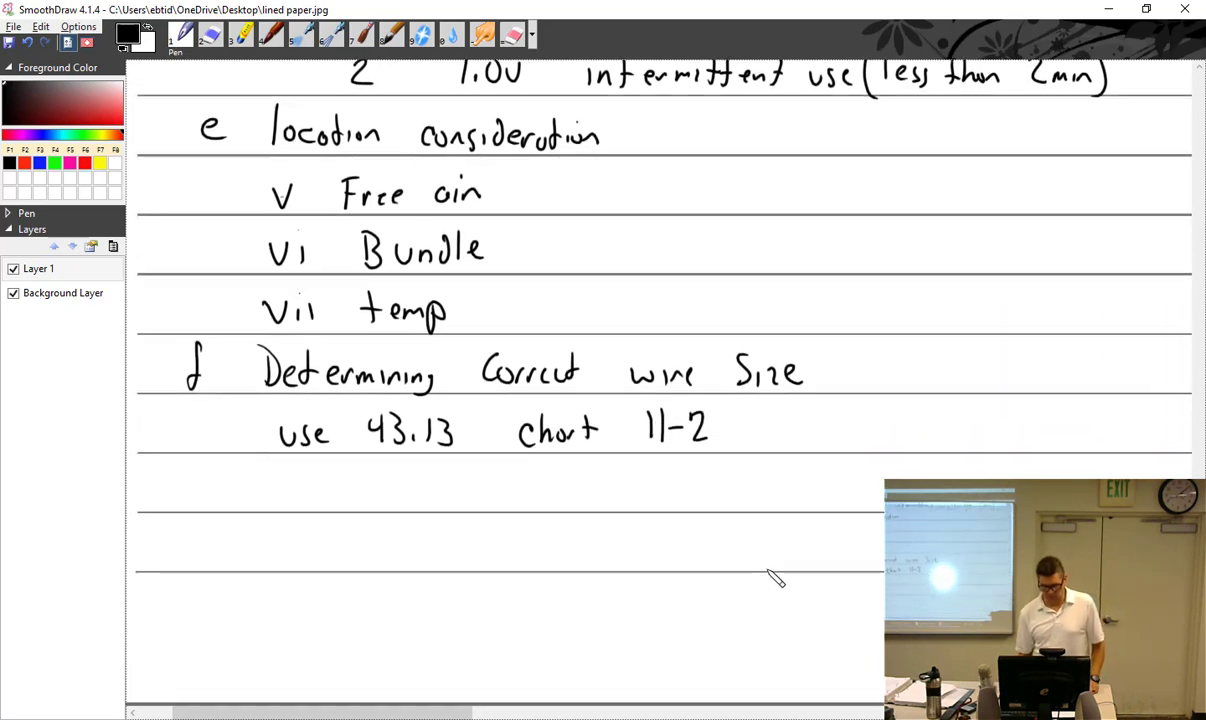
pyautogui.moveTo(775, 428)
pyautogui.mouseDown()
pyautogui.moveTo(774, 445)
pyautogui.moveTo(820, 445)
pyautogui.mouseUp()
pyautogui.moveTo(810, 429)
pyautogui.mouseDown()
pyautogui.moveTo(904, 432)
pyautogui.moveTo(900, 447)
pyautogui.mouseUp()
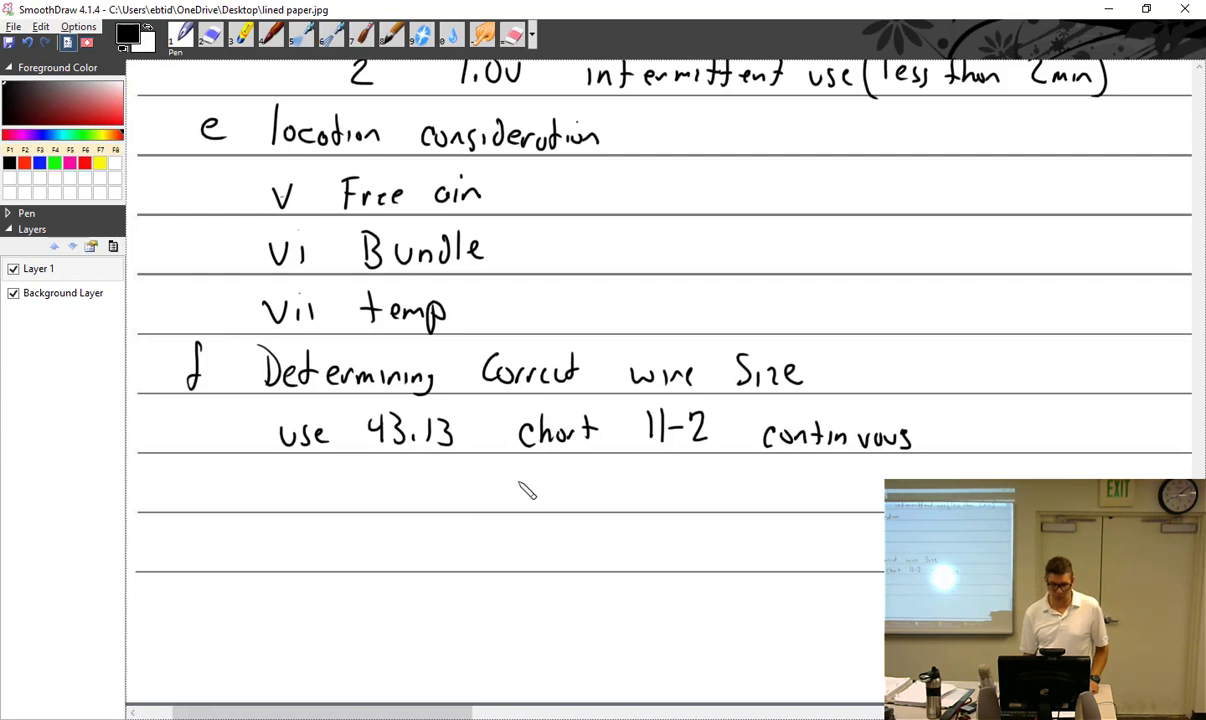
pyautogui.moveTo(524, 476)
pyautogui.mouseDown()
pyautogui.moveTo(561, 497)
pyautogui.moveTo(575, 485)
pyautogui.moveTo(649, 487)
pyautogui.moveTo(657, 499)
pyautogui.moveTo(681, 486)
pyautogui.moveTo(684, 509)
pyautogui.moveTo(754, 508)
pyautogui.moveTo(764, 485)
pyautogui.moveTo(782, 509)
pyautogui.moveTo(847, 483)
pyautogui.moveTo(884, 490)
pyautogui.mouseUp()
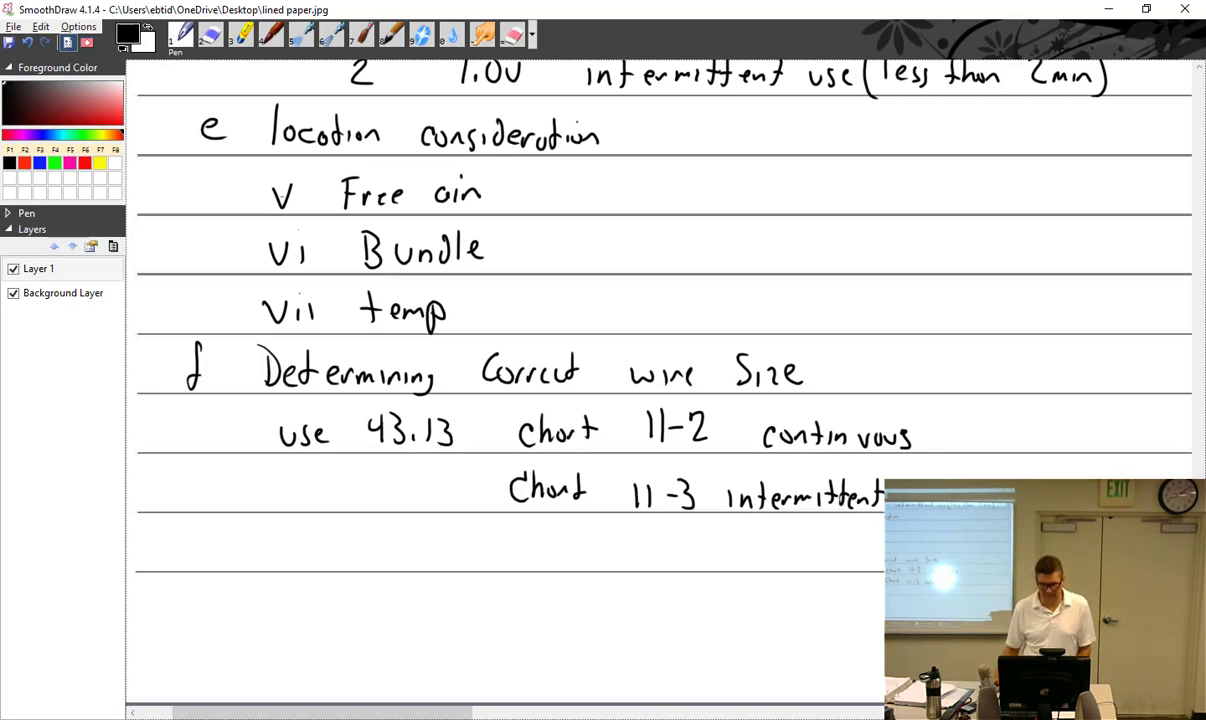
# Switch to the running slide show and advance to the Figure 11-2 conductor chart
pyautogui.hotkey('alt', 'Tab')
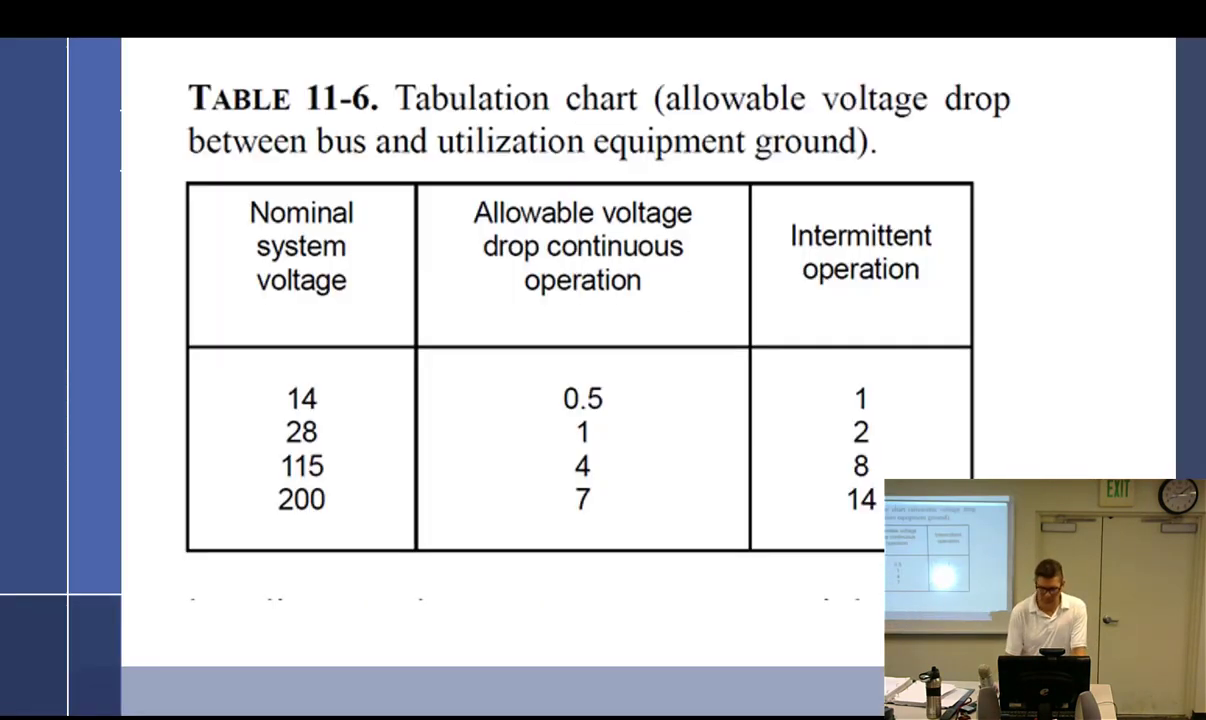
pyautogui.press('Right')
pyautogui.press('Right')
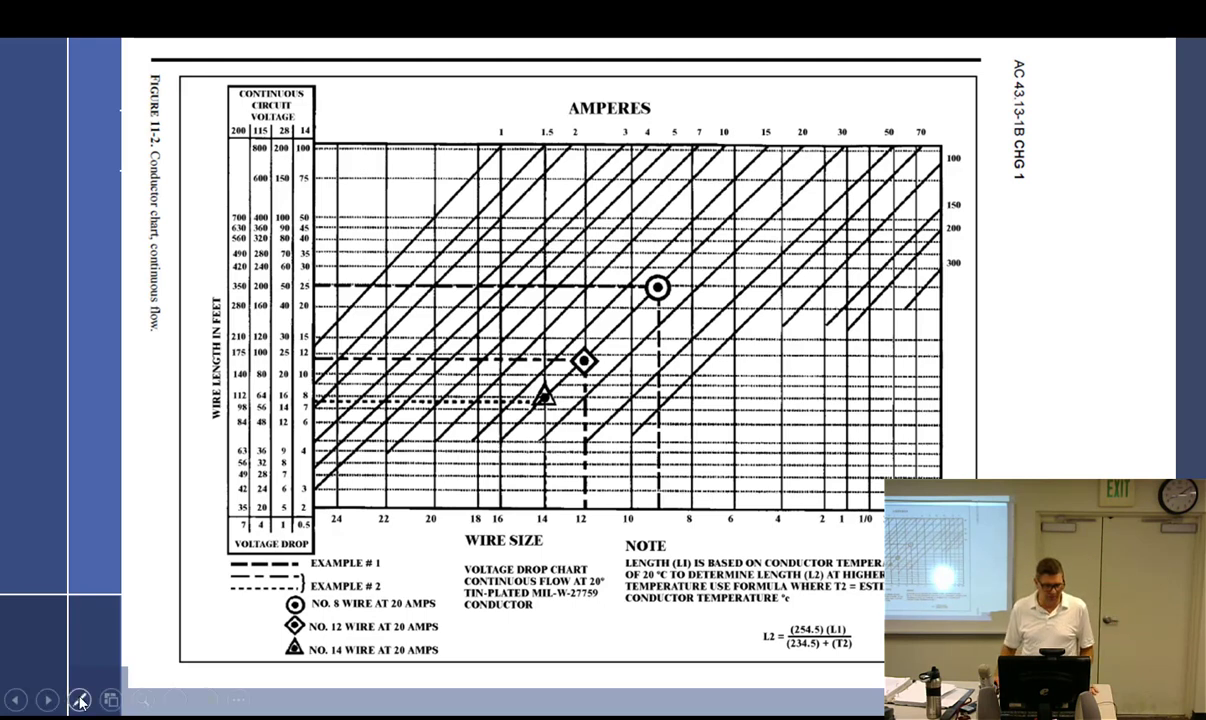
# Magnify the chart and pan to the Continuous Circuit Voltage header
pyautogui.click(140, 700)
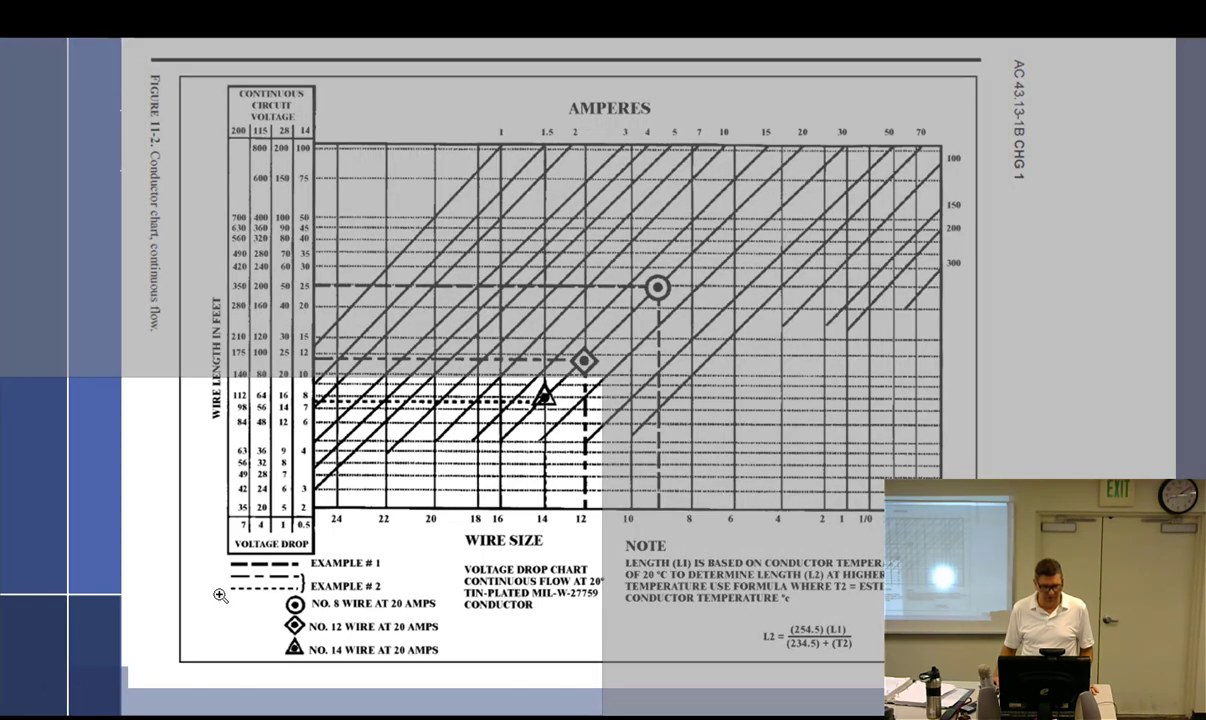
pyautogui.click(300, 542)
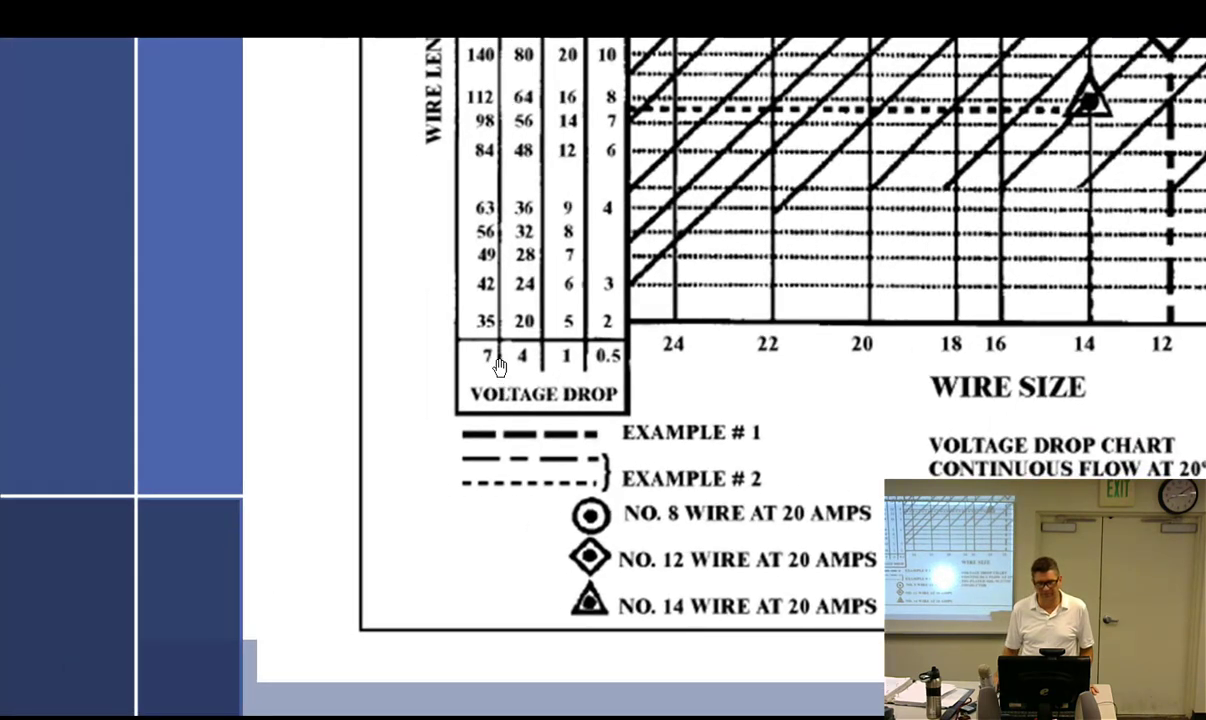
pyautogui.moveTo(498, 372); pyautogui.dragTo(455, 418)
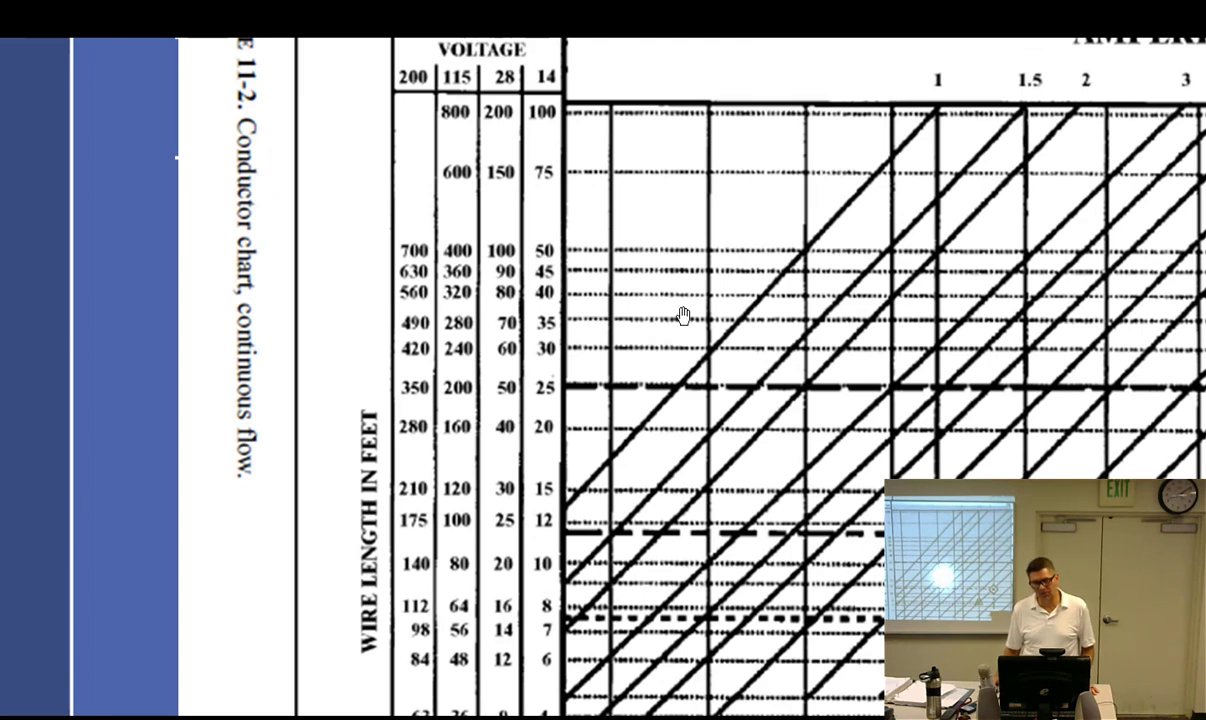
pyautogui.moveTo(644, 302); pyautogui.dragTo(665, 358)
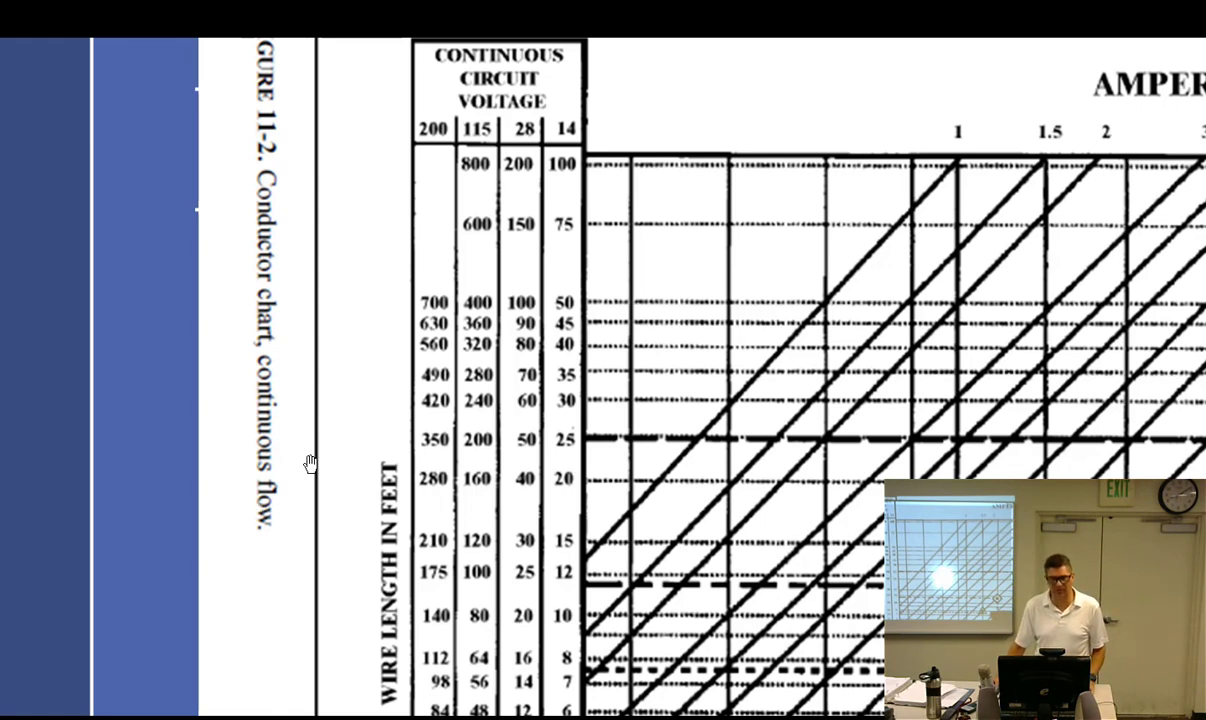
pyautogui.moveTo(310, 462); pyautogui.dragTo(80, 365)
pyautogui.scroll(-4, 463, 418)
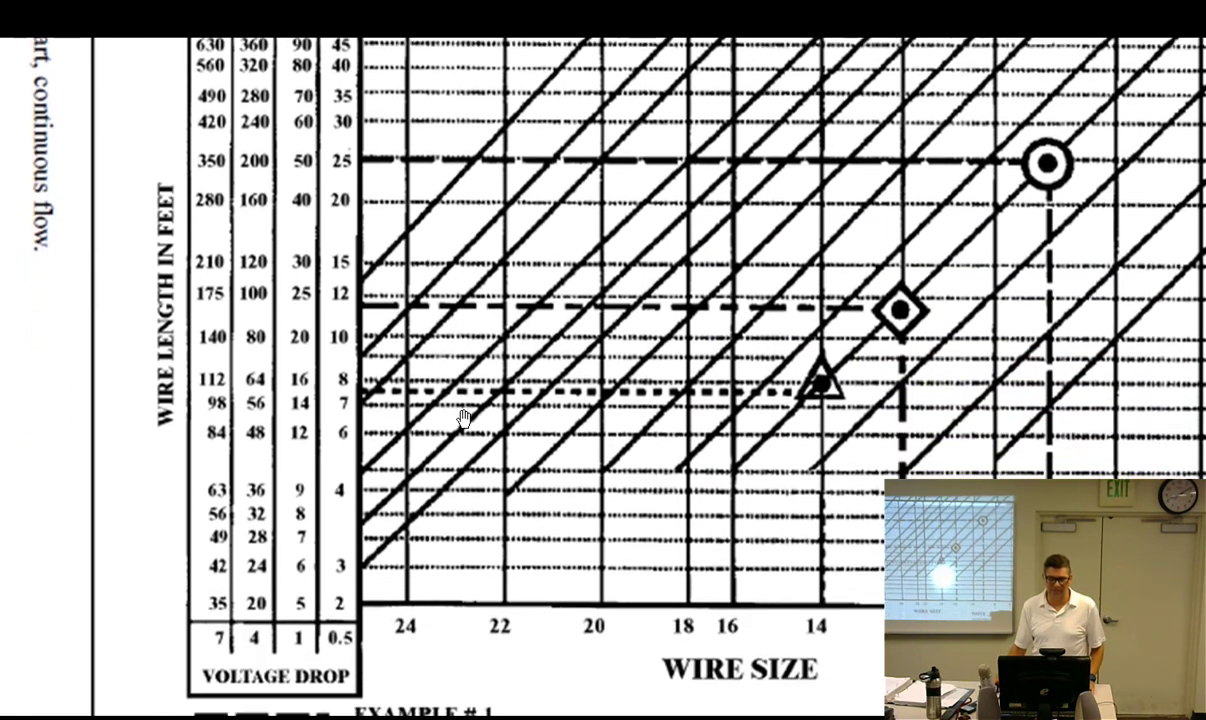
pyautogui.scroll(-2, 463, 418)
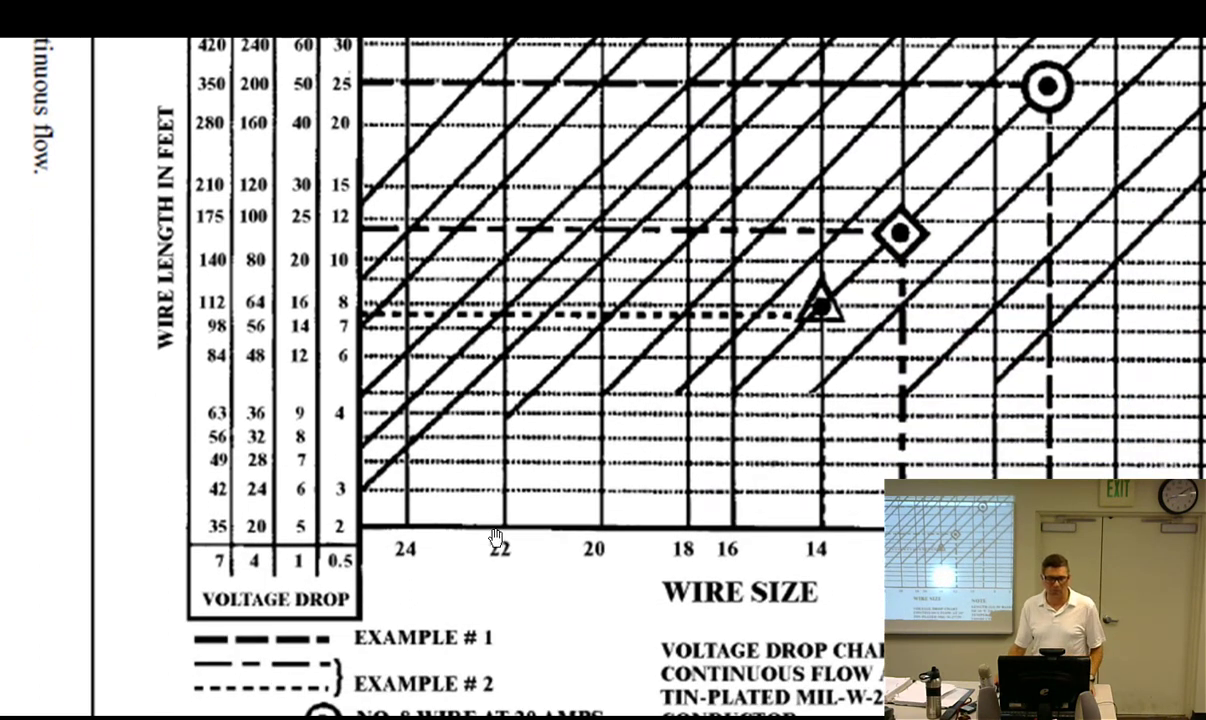
pyautogui.scroll(10, 470, 505)
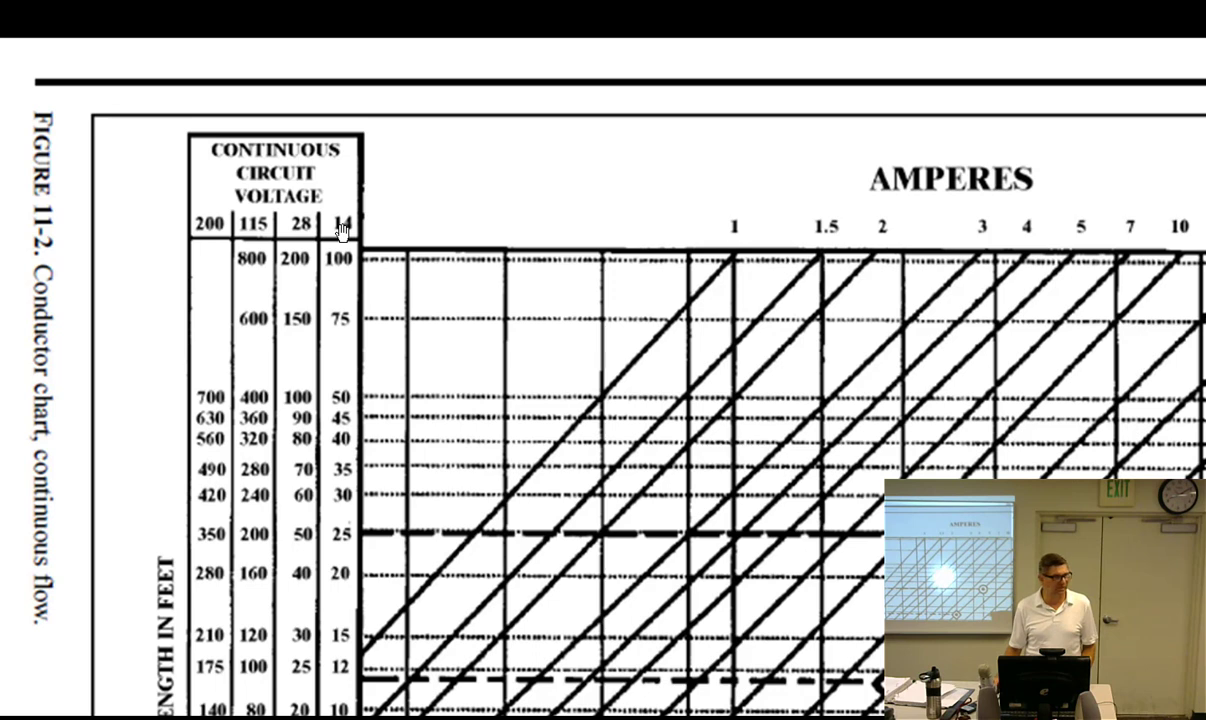
pyautogui.scroll(-6, 341, 230)
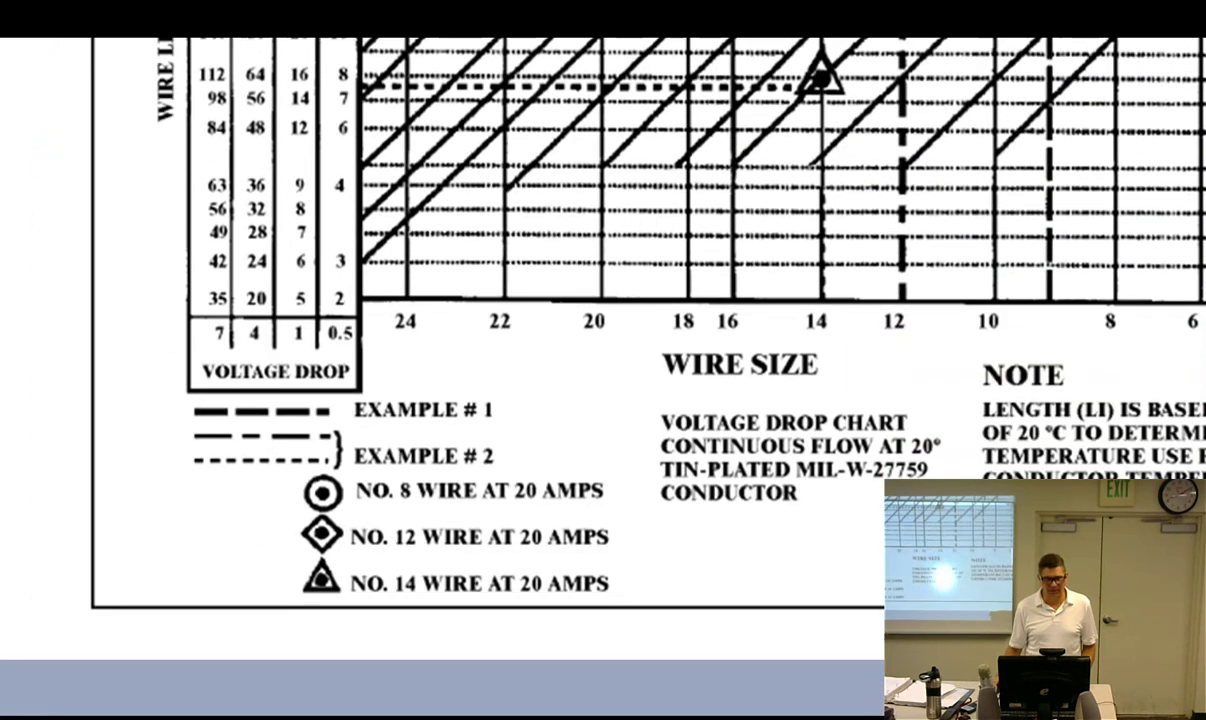
pyautogui.scroll(7, 341, 340)
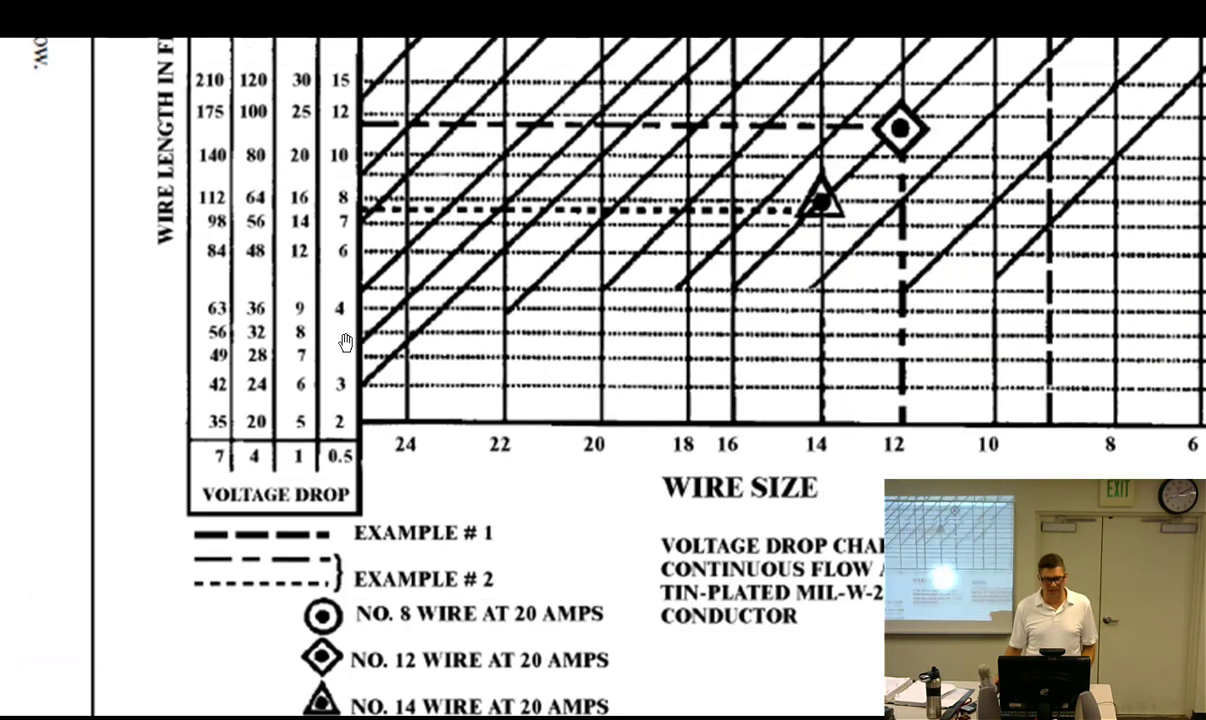
pyautogui.scroll(-7, 343, 220)
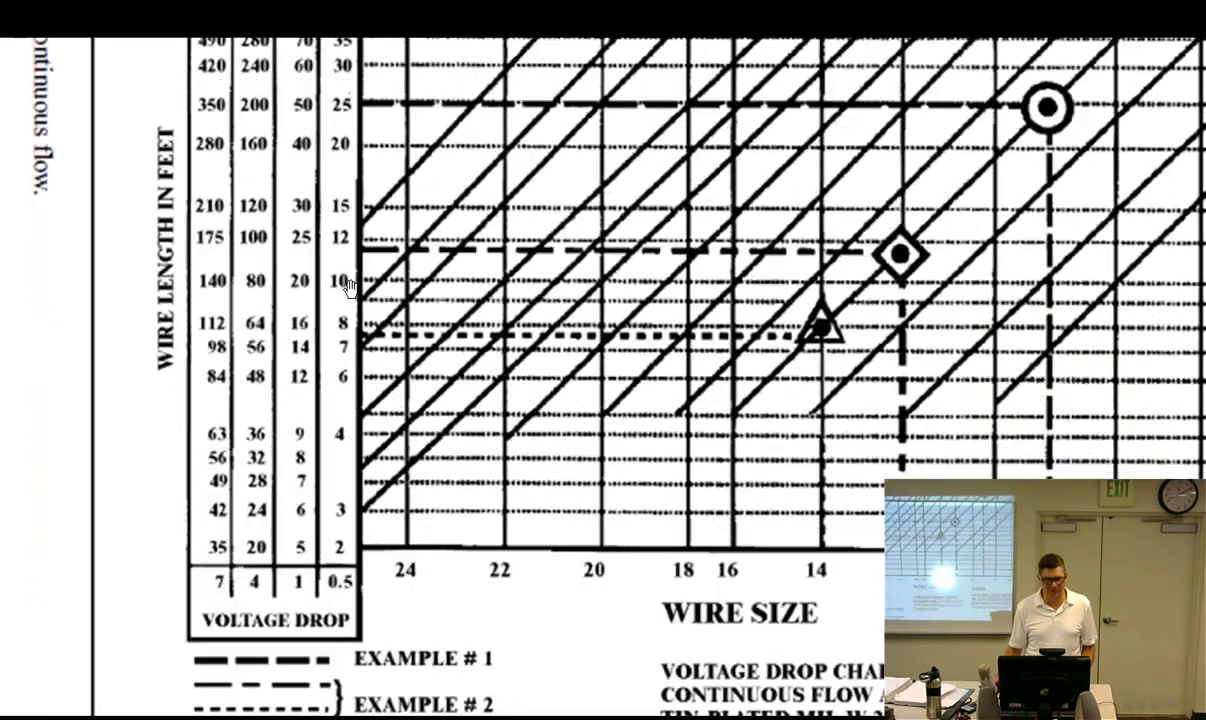
pyautogui.scroll(5, 323, 326)
pyautogui.scroll(3, 323, 333)
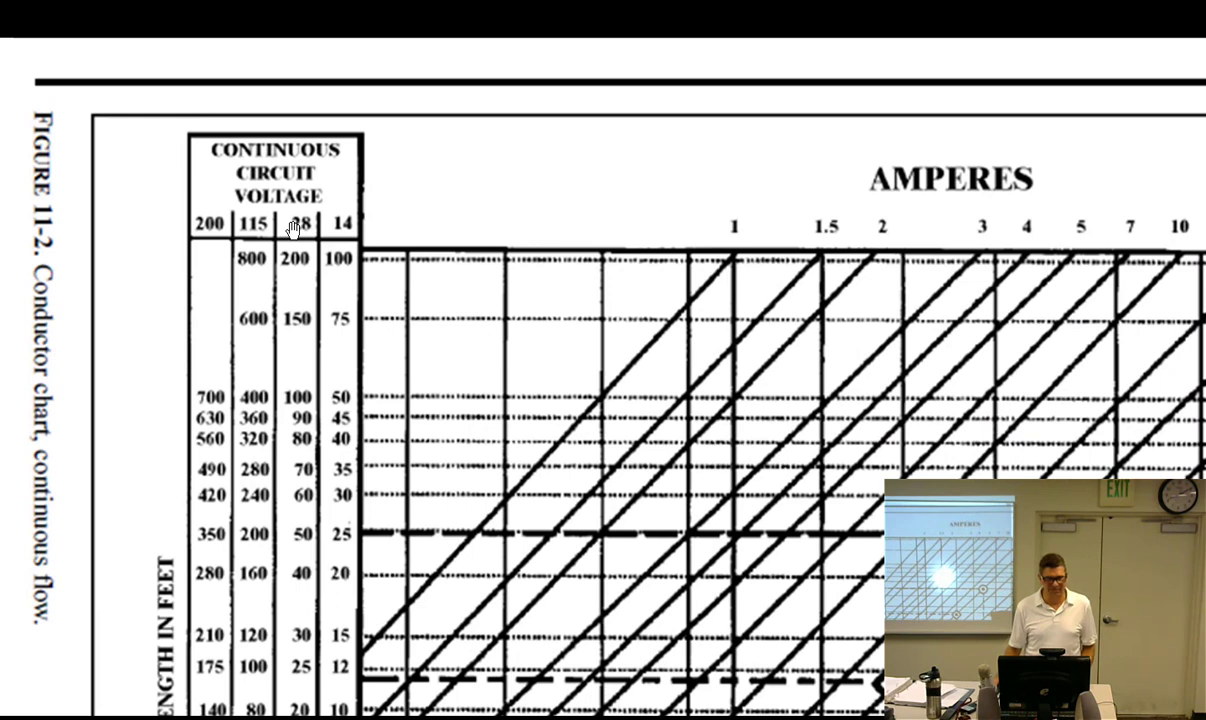
pyautogui.scroll(-7, 293, 228)
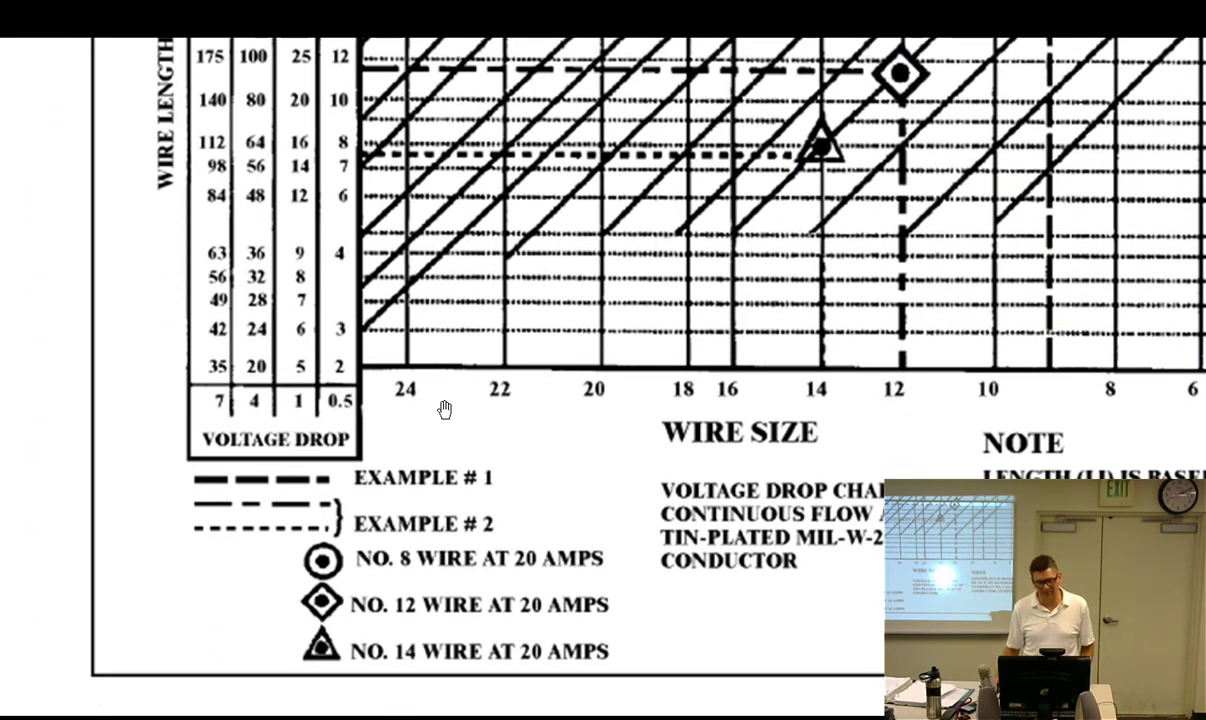
# Pan to the upper rows and 8-wire marker, then view the whole chart again
pyautogui.moveTo(444, 409); pyautogui.dragTo(367, 593)
pyautogui.scroll(4, 420, 565)
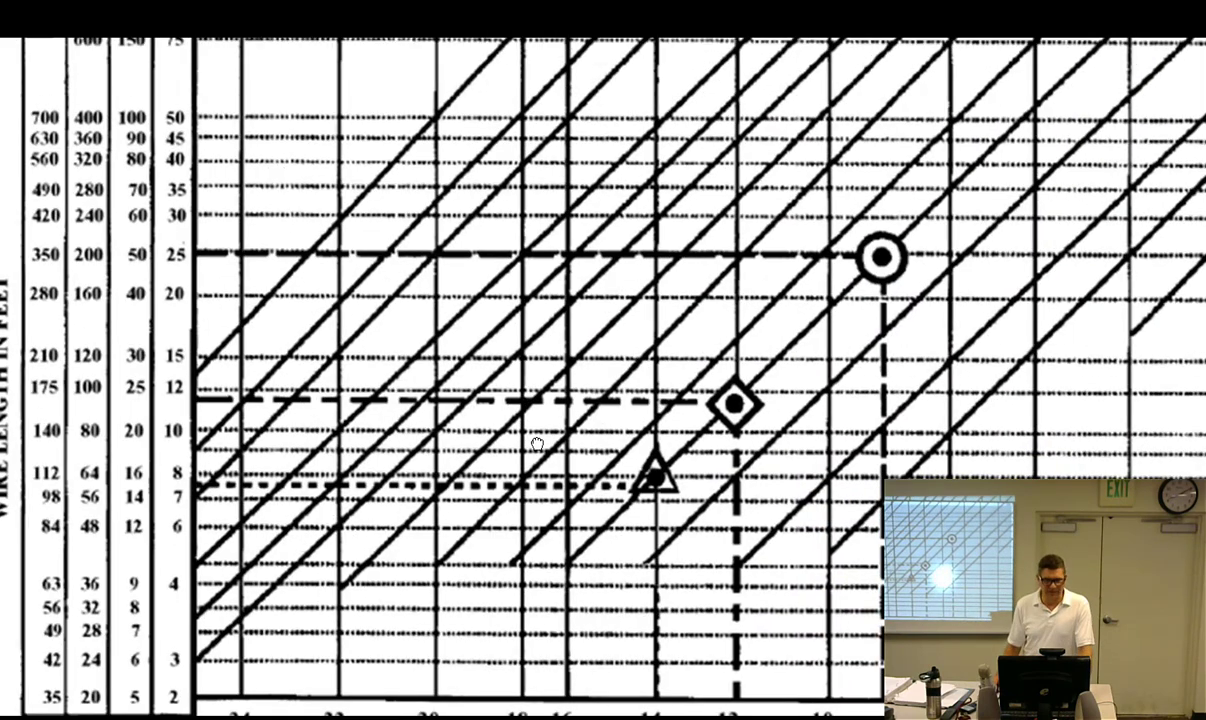
pyautogui.scroll(4, 534, 527)
pyautogui.scroll(2, 534, 527)
pyautogui.scroll(-5, 534, 527)
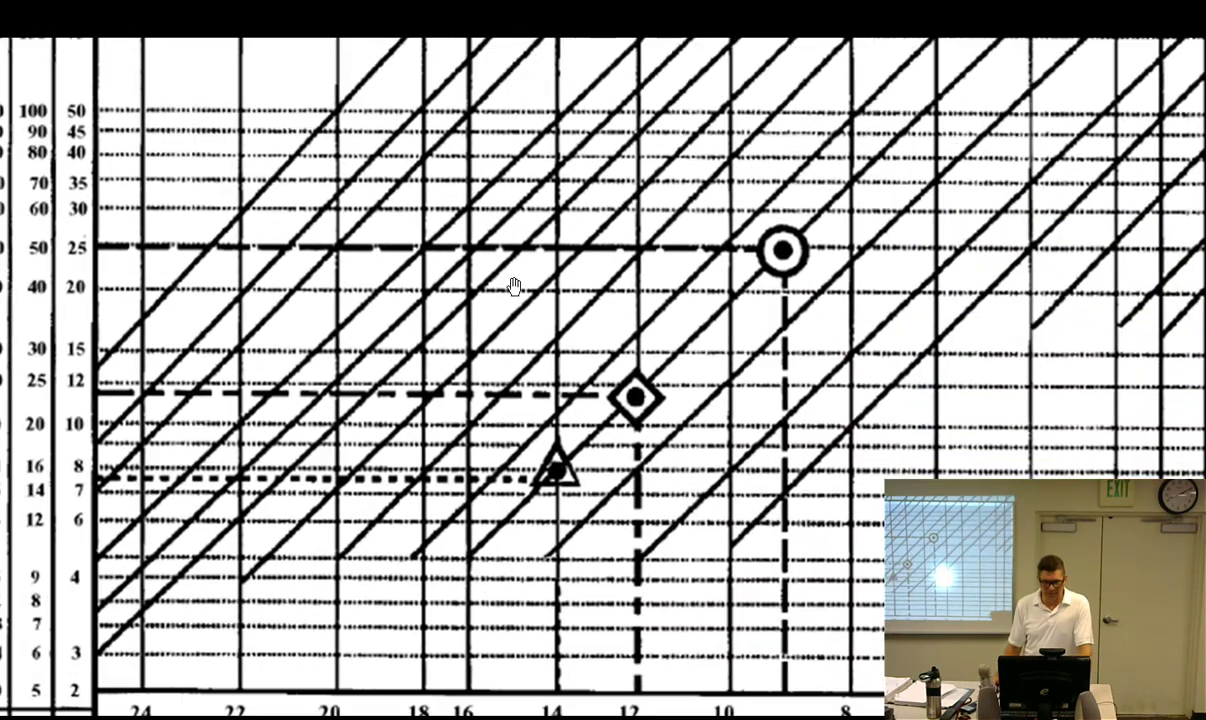
pyautogui.scroll(-3, 350, 593)
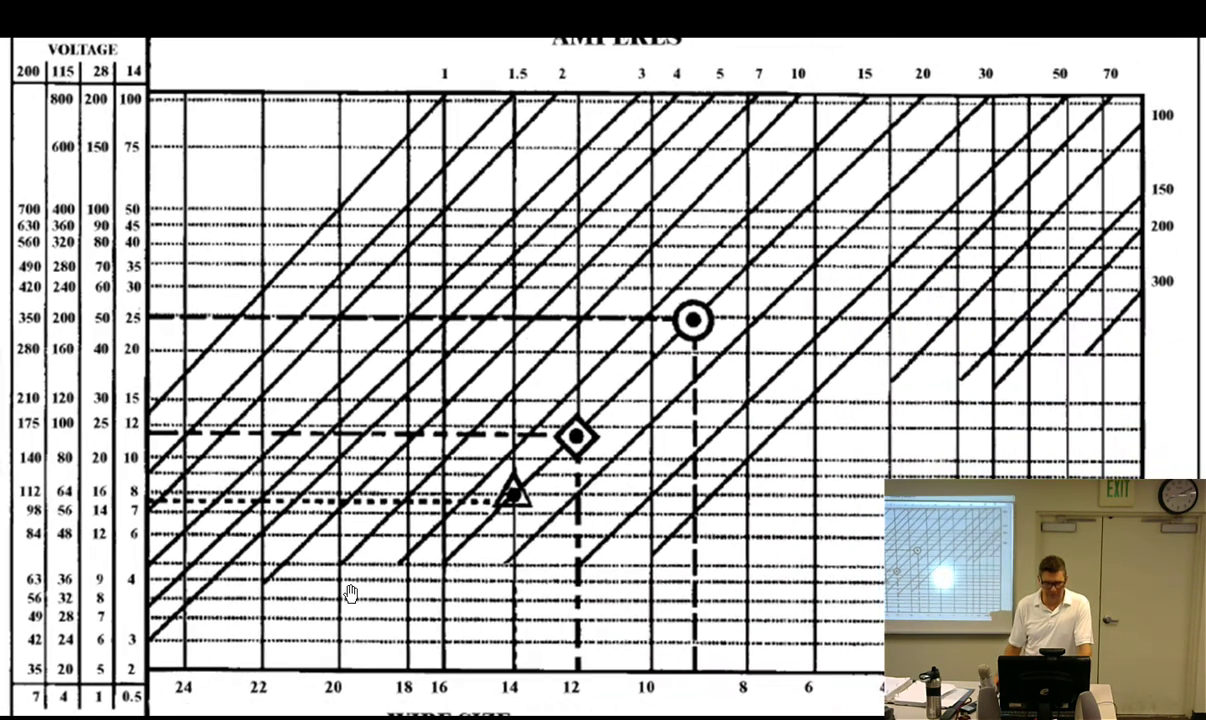
pyautogui.moveTo(350, 590); pyautogui.dragTo(467, 531)
pyautogui.scroll(-2, 467, 531)
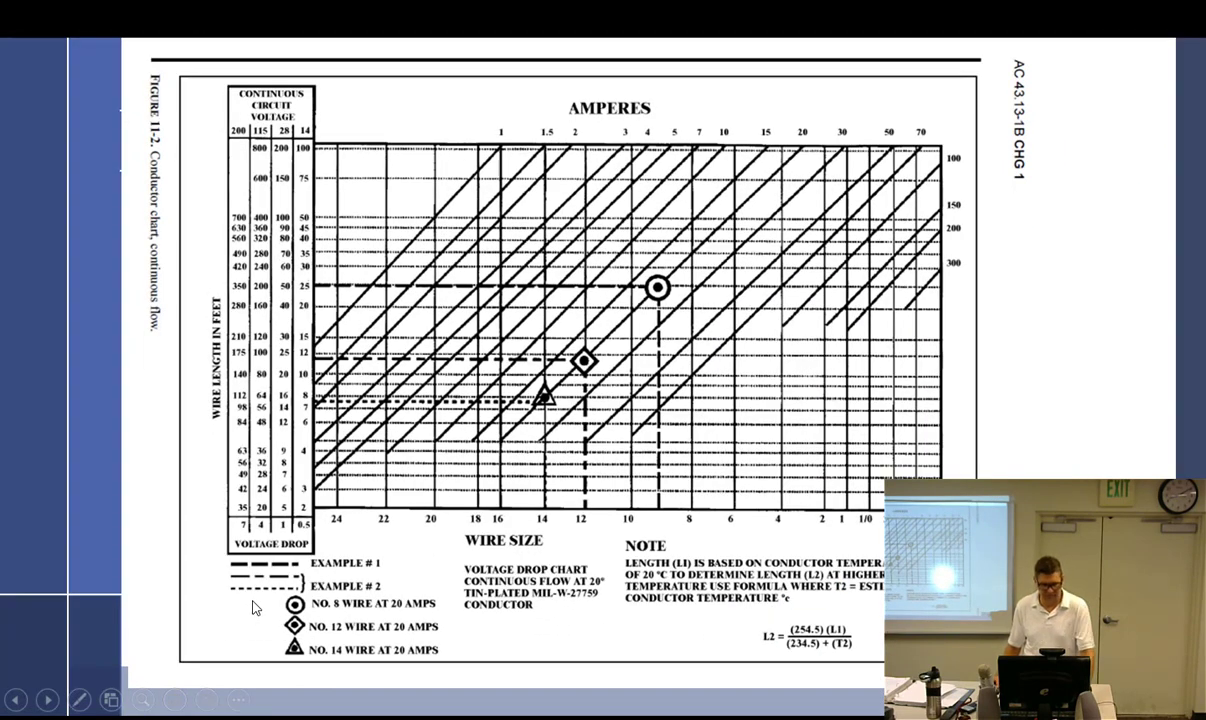
pyautogui.scroll(-1, 138, 574)
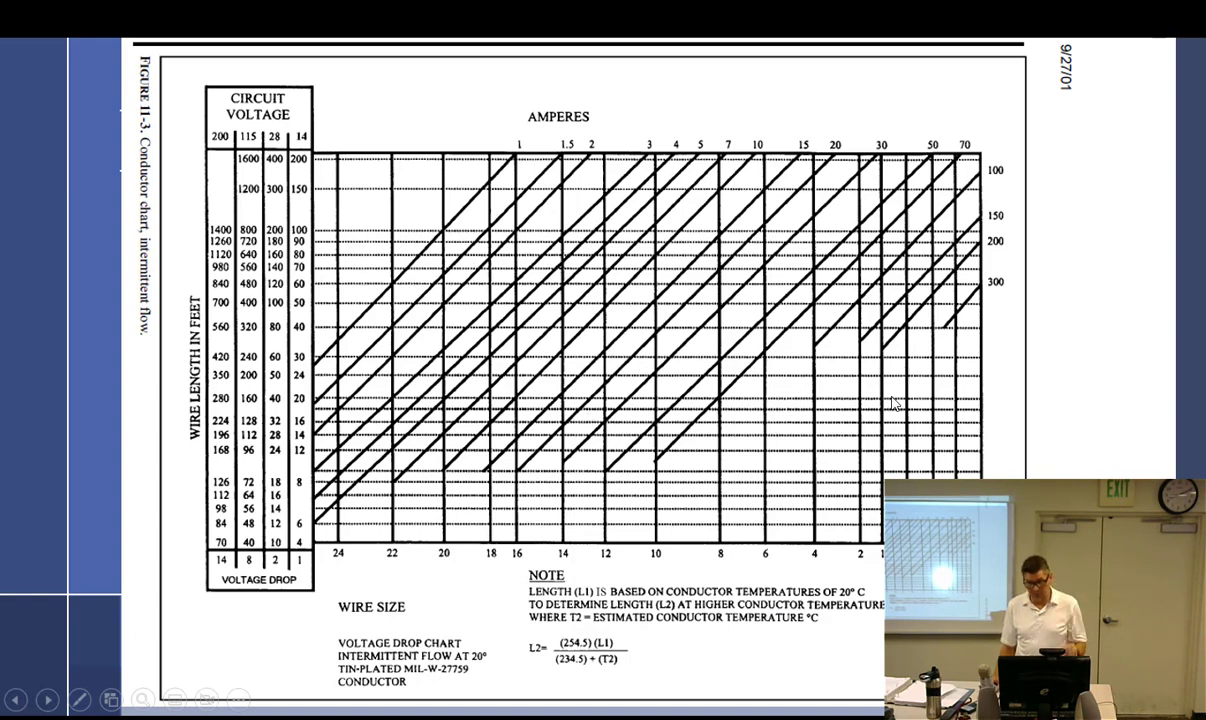
# Step to Figure 11-3 and back to the Figure 11-2 continuous-flow chart
pyautogui.press('Right')
pyautogui.press('Left')
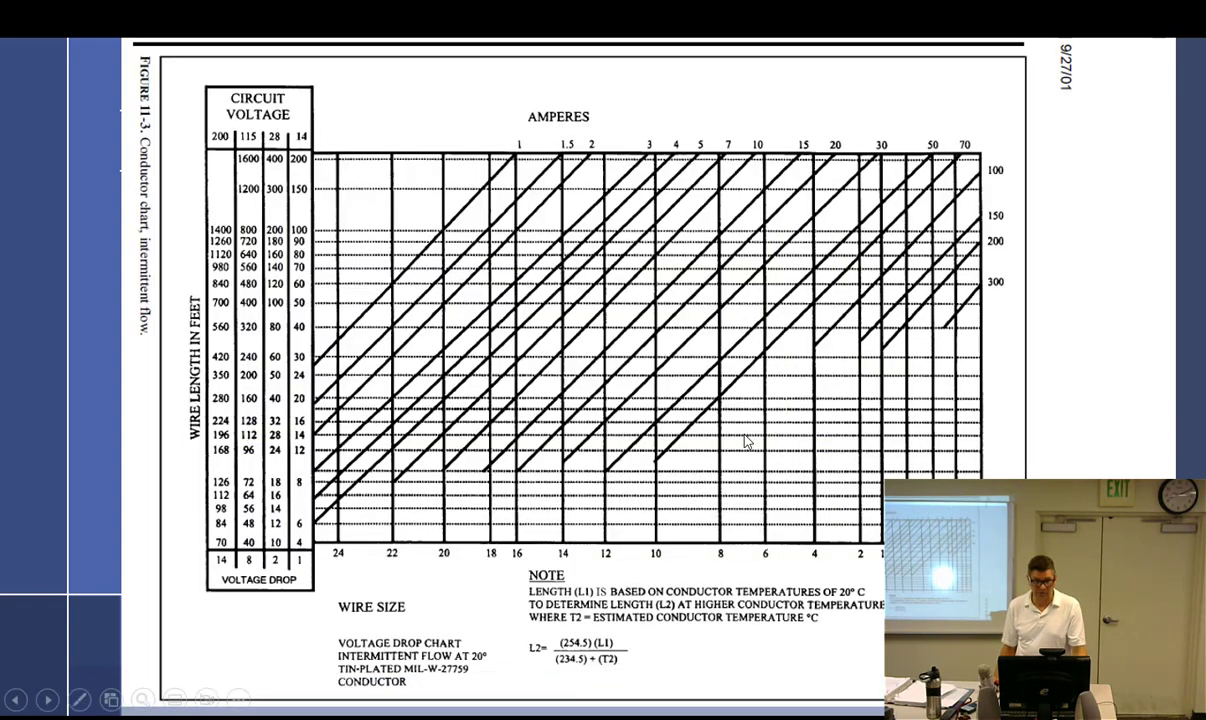
pyautogui.press('Left')
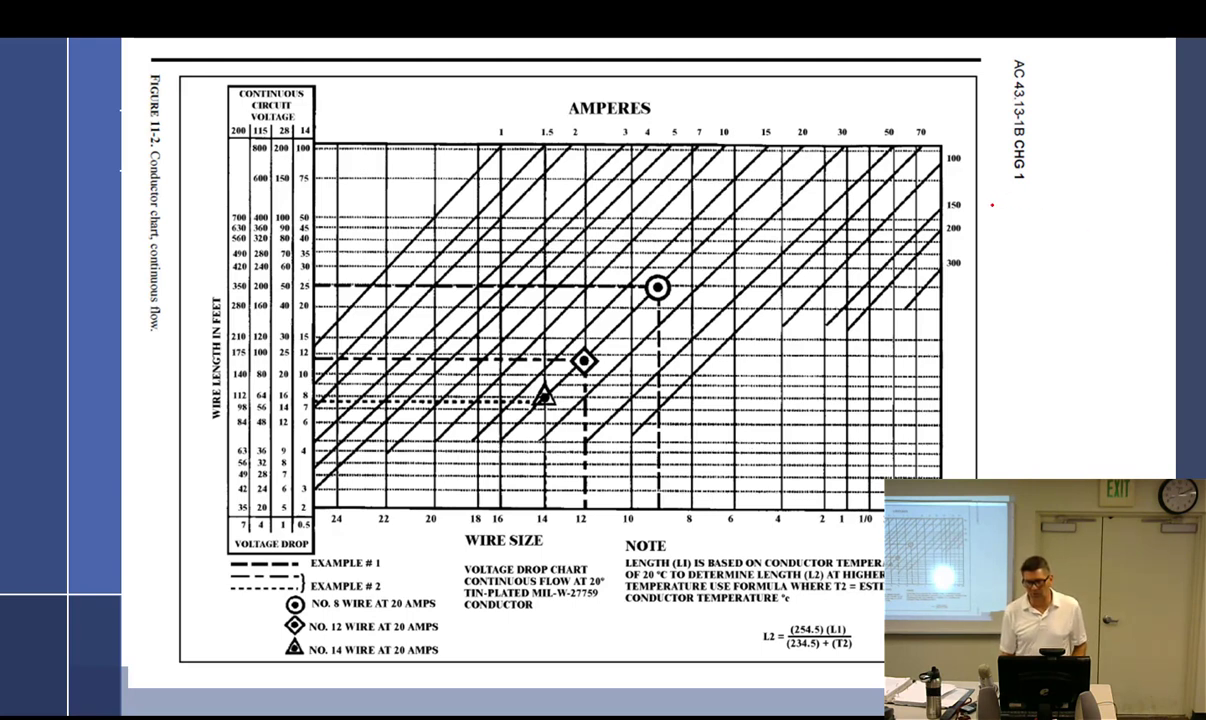
# Ink '1 Voltage' and '2 wire run in feet' in red in the right margin
pyautogui.moveTo(996, 201)
pyautogui.mouseDown()
pyautogui.moveTo(988, 232)
pyautogui.moveTo(1031, 222)
pyautogui.moveTo(1044, 205)
pyautogui.mouseUp()
pyautogui.moveTo(1050, 213)
pyautogui.mouseDown()
pyautogui.moveTo(1066, 231)
pyautogui.moveTo(1072, 208)
pyautogui.moveTo(1113, 228)
pyautogui.mouseUp()
pyautogui.click(993, 258)
pyautogui.moveTo(993, 258); pyautogui.dragTo(1008, 282)
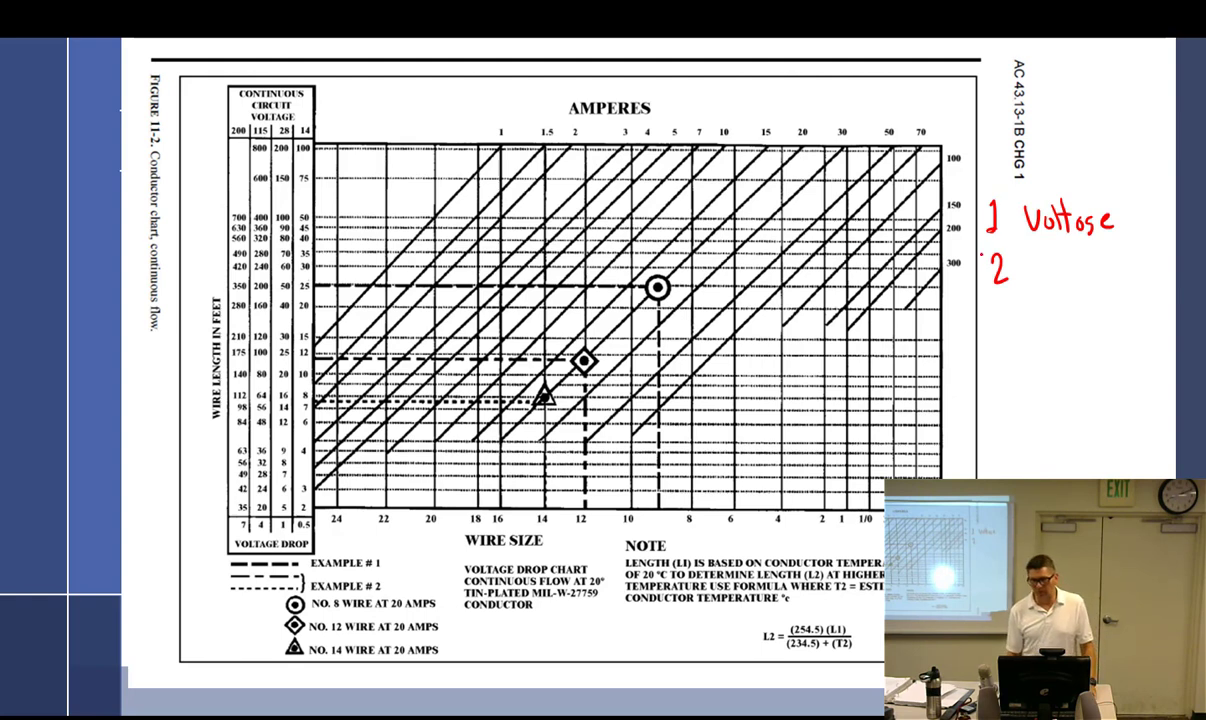
pyautogui.moveTo(1020, 262); pyautogui.dragTo(1157, 270)
pyautogui.click(1086, 268)
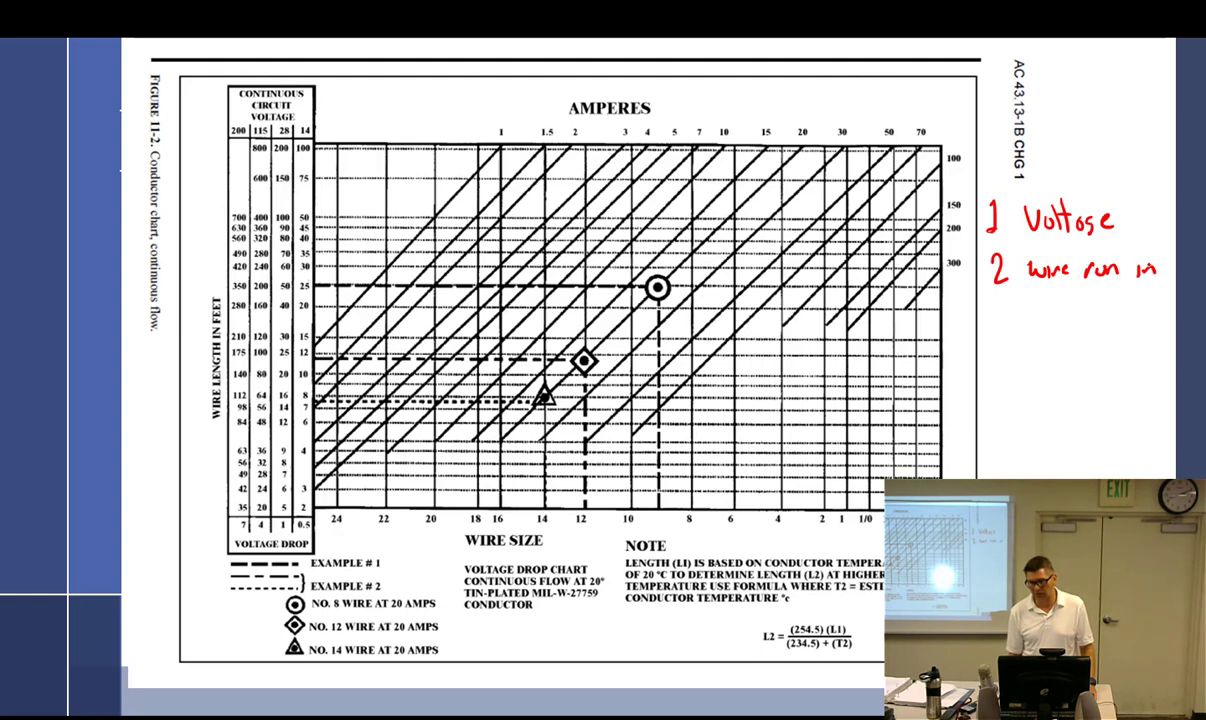
pyautogui.moveTo(1046, 285)
pyautogui.mouseDown()
pyautogui.moveTo(1037, 314)
pyautogui.moveTo(1046, 297)
pyautogui.mouseUp()
pyautogui.moveTo(1048, 302); pyautogui.dragTo(1080, 306)
pyautogui.moveTo(1086, 288); pyautogui.dragTo(1088, 310)
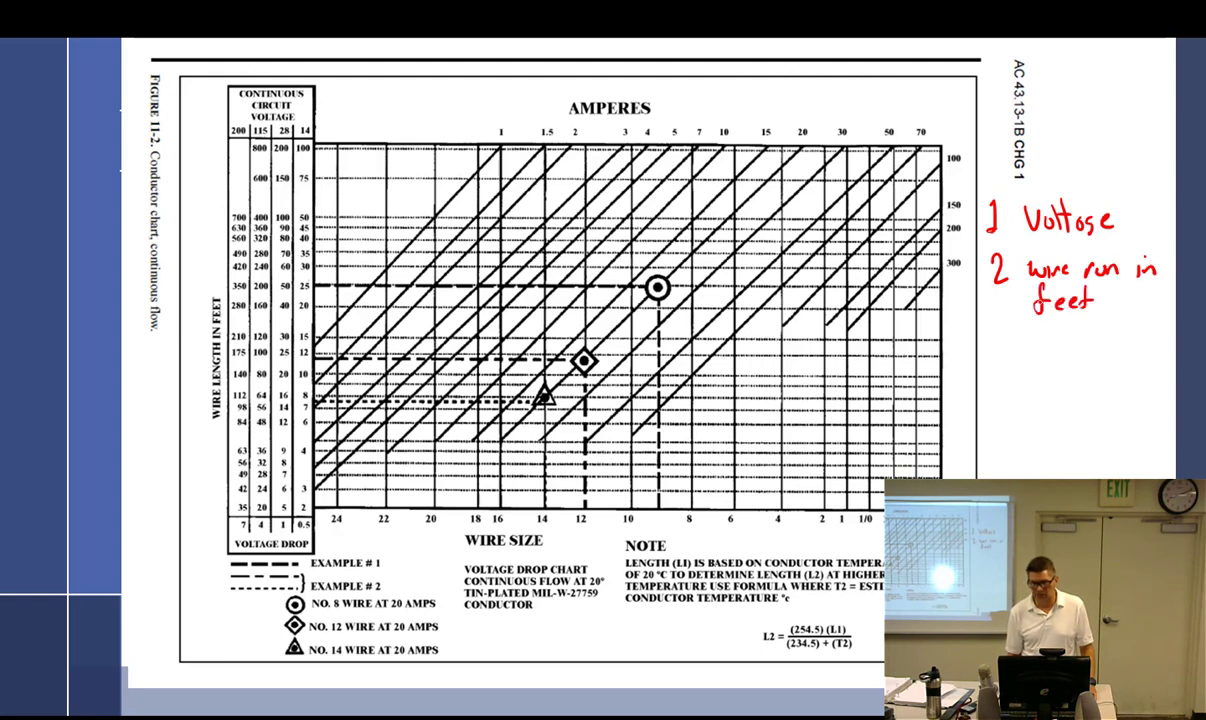
pyautogui.click(997, 337)
# Add '3 Amp to be carried' and note the '150w' load above the chart
pyautogui.moveTo(995, 336)
pyautogui.mouseDown()
pyautogui.moveTo(1069, 351)
pyautogui.moveTo(1072, 366)
pyautogui.moveTo(1104, 355)
pyautogui.mouseUp()
pyautogui.click(1020, 330)
pyautogui.moveTo(1097, 345); pyautogui.dragTo(1134, 356)
pyautogui.moveTo(1145, 350); pyautogui.dragTo(1164, 352)
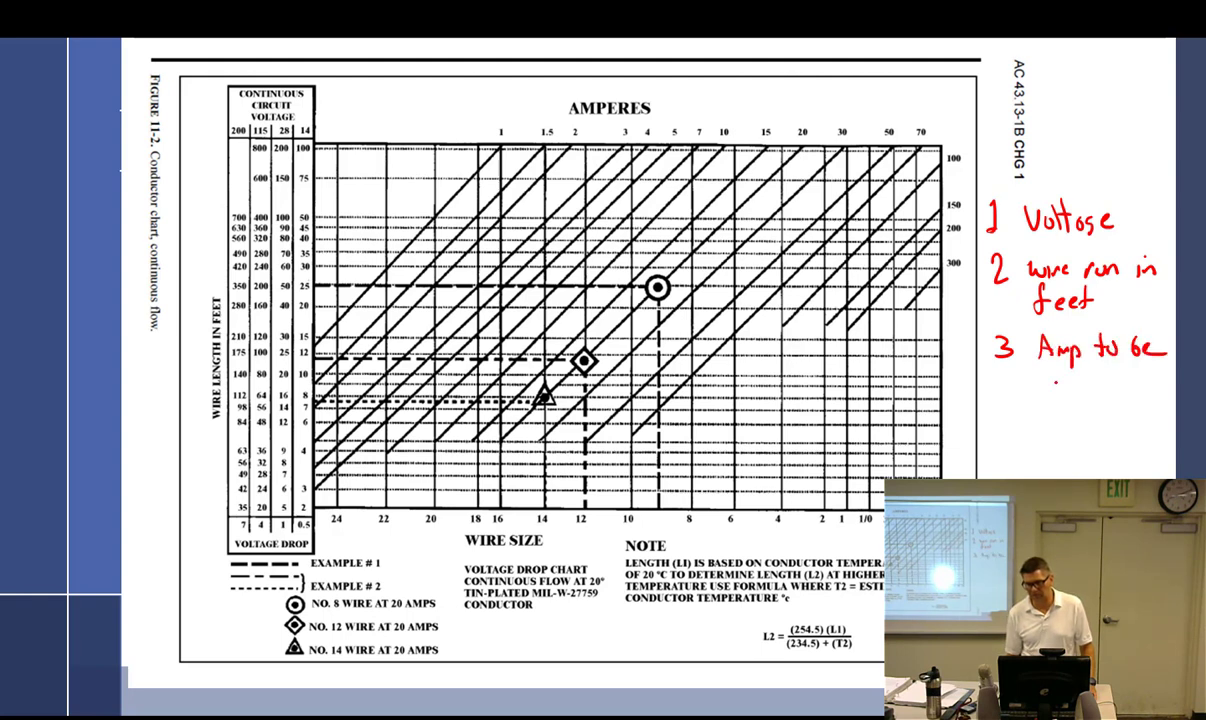
pyautogui.moveTo(1042, 376); pyautogui.dragTo(1052, 386)
pyautogui.moveTo(1058, 376); pyautogui.dragTo(1077, 387)
pyautogui.moveTo(1082, 382); pyautogui.dragTo(1107, 388)
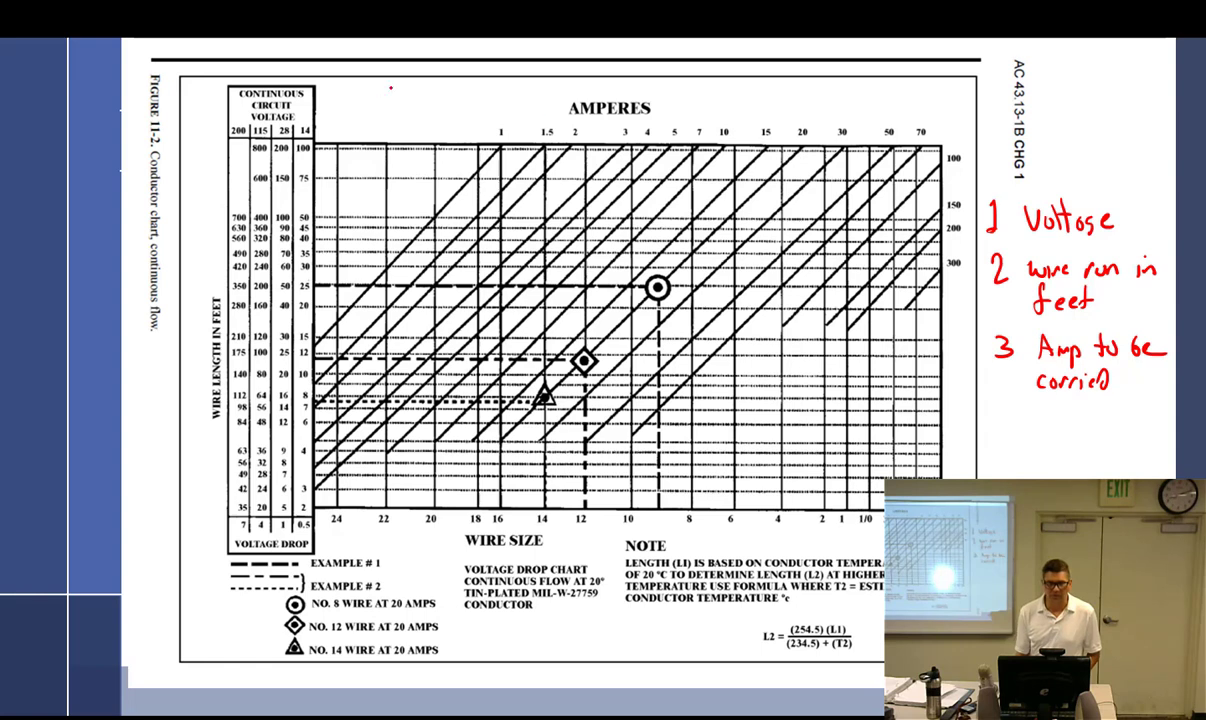
pyautogui.moveTo(389, 70)
pyautogui.mouseDown()
pyautogui.moveTo(389, 92)
pyautogui.moveTo(424, 72)
pyautogui.moveTo(468, 74)
pyautogui.mouseUp()
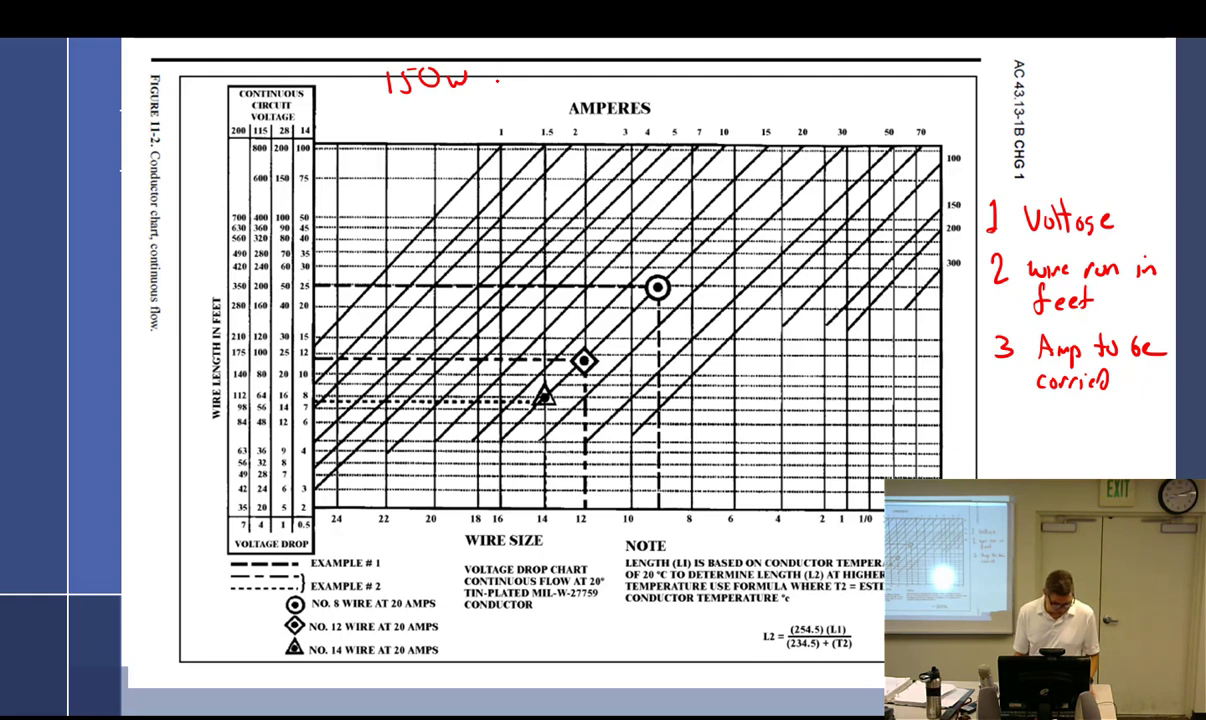
# Write 18' and 28v in red above the chart, then I = 5.35 and a circled 6
pyautogui.moveTo(418, 100)
pyautogui.mouseDown()
pyautogui.moveTo(420, 125)
pyautogui.moveTo(459, 106)
pyautogui.mouseUp()
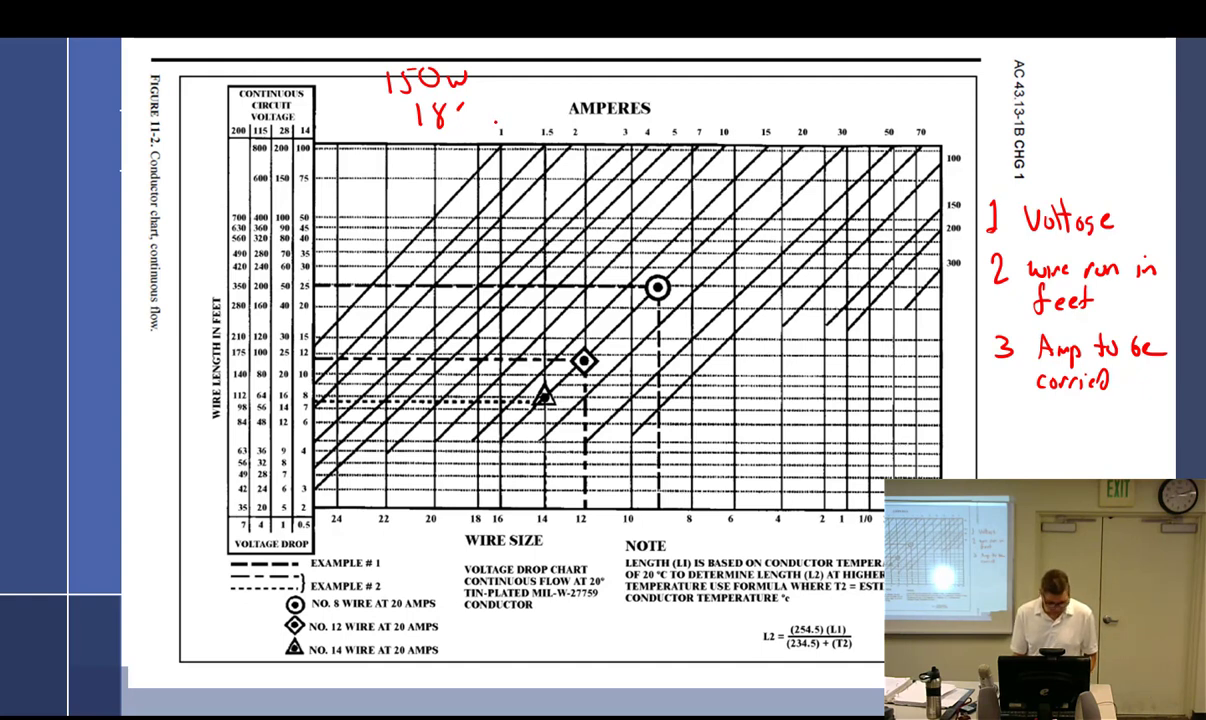
pyautogui.moveTo(553, 68)
pyautogui.mouseDown()
pyautogui.moveTo(566, 84)
pyautogui.moveTo(604, 70)
pyautogui.mouseUp()
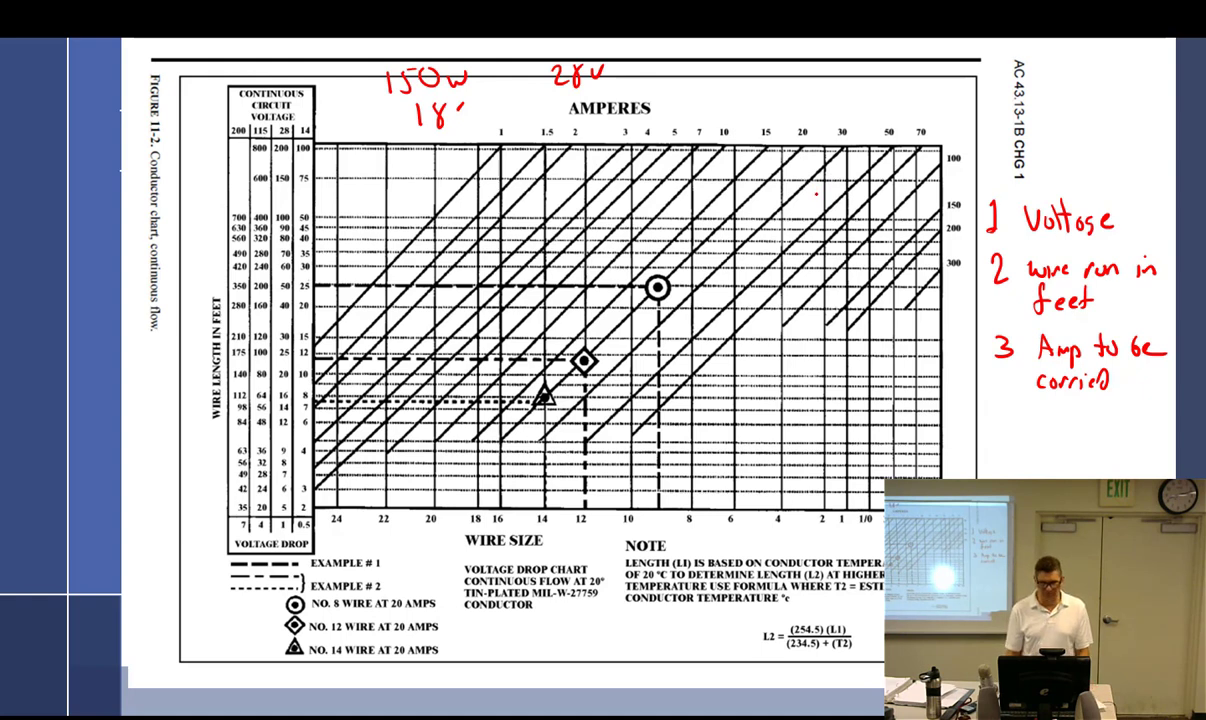
pyautogui.moveTo(749, 77); pyautogui.dragTo(768, 75)
pyautogui.moveTo(759, 77); pyautogui.dragTo(750, 96)
pyautogui.moveTo(817, 73)
pyautogui.mouseDown()
pyautogui.moveTo(822, 95)
pyautogui.moveTo(892, 91)
pyautogui.moveTo(913, 62)
pyautogui.mouseUp()
pyautogui.click(856, 88)
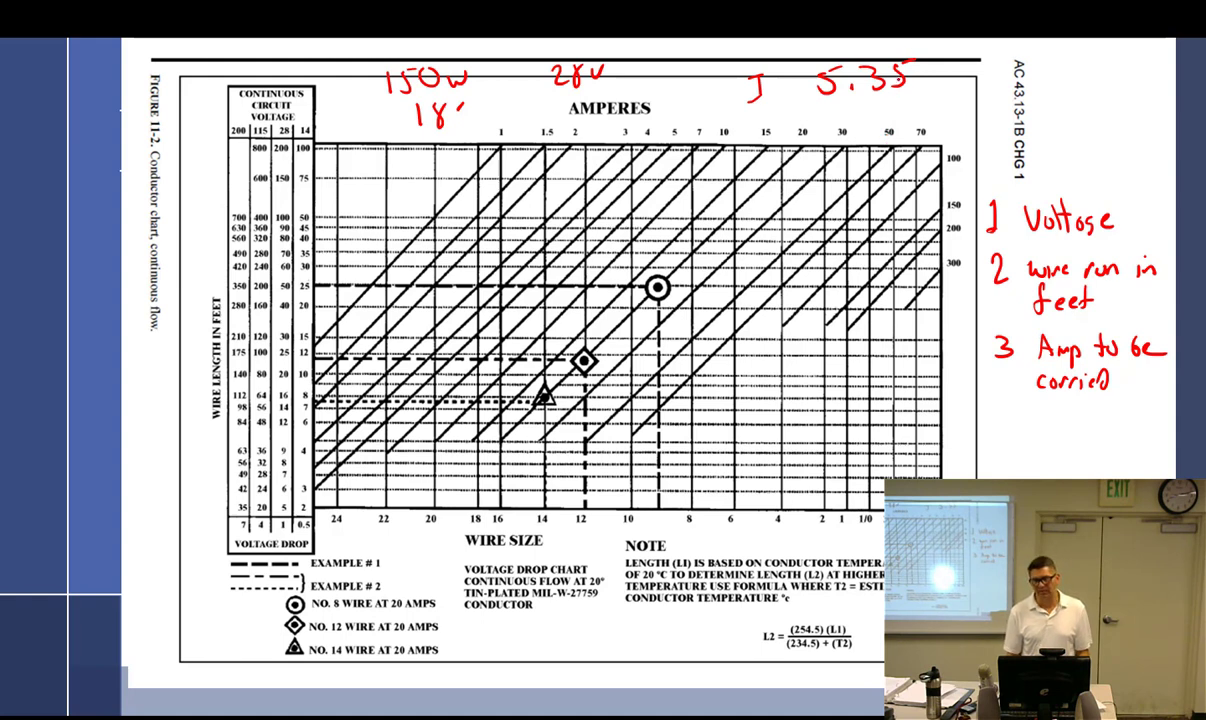
pyautogui.moveTo(930, 90)
pyautogui.mouseDown()
pyautogui.moveTo(926, 108)
pyautogui.moveTo(920, 64)
pyautogui.mouseUp()
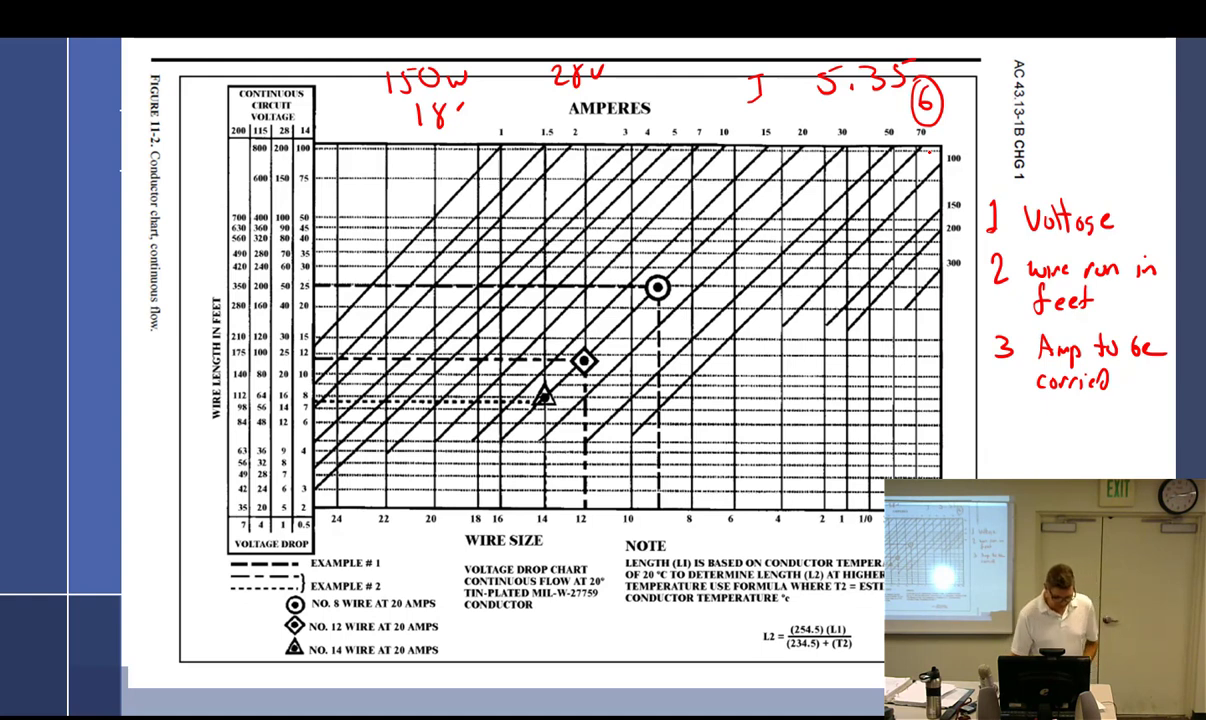
pyautogui.click(882, 132)
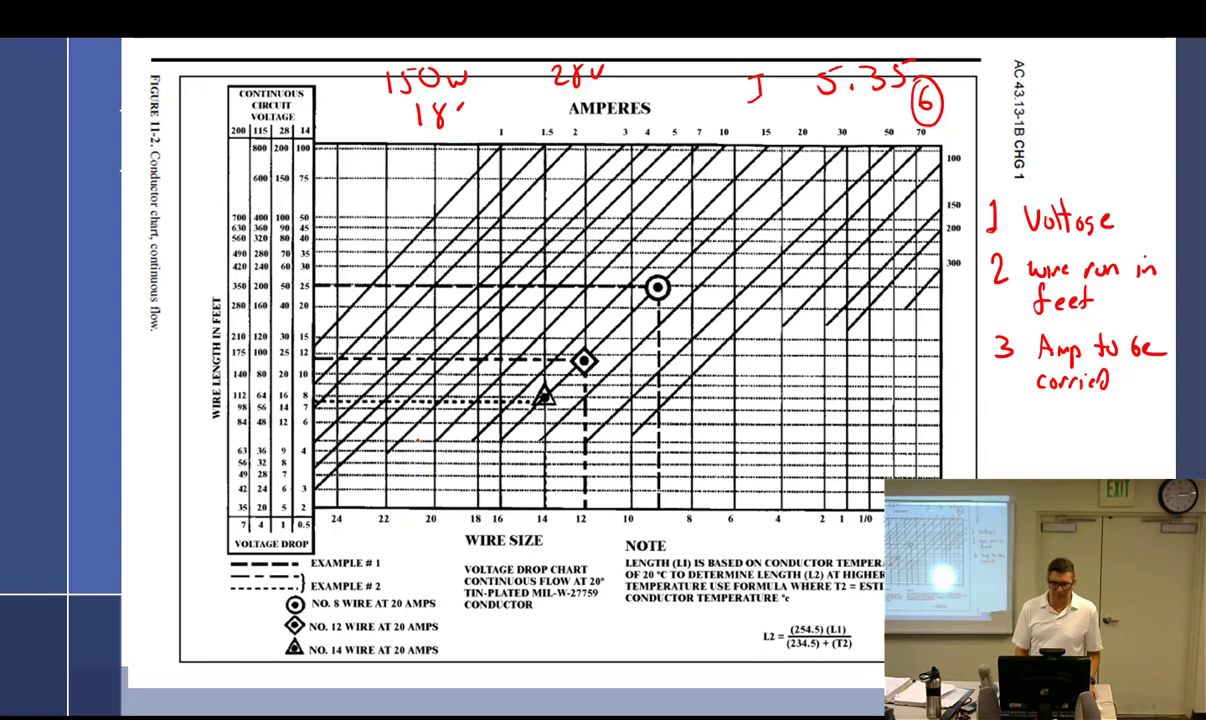
# Circle 5 amperes, mark the 28 V column and draw the red wire-length row line across
pyautogui.moveTo(673, 131)
pyautogui.mouseDown()
pyautogui.moveTo(676, 119)
pyautogui.moveTo(663, 131)
pyautogui.moveTo(676, 144)
pyautogui.moveTo(686, 122)
pyautogui.mouseUp()
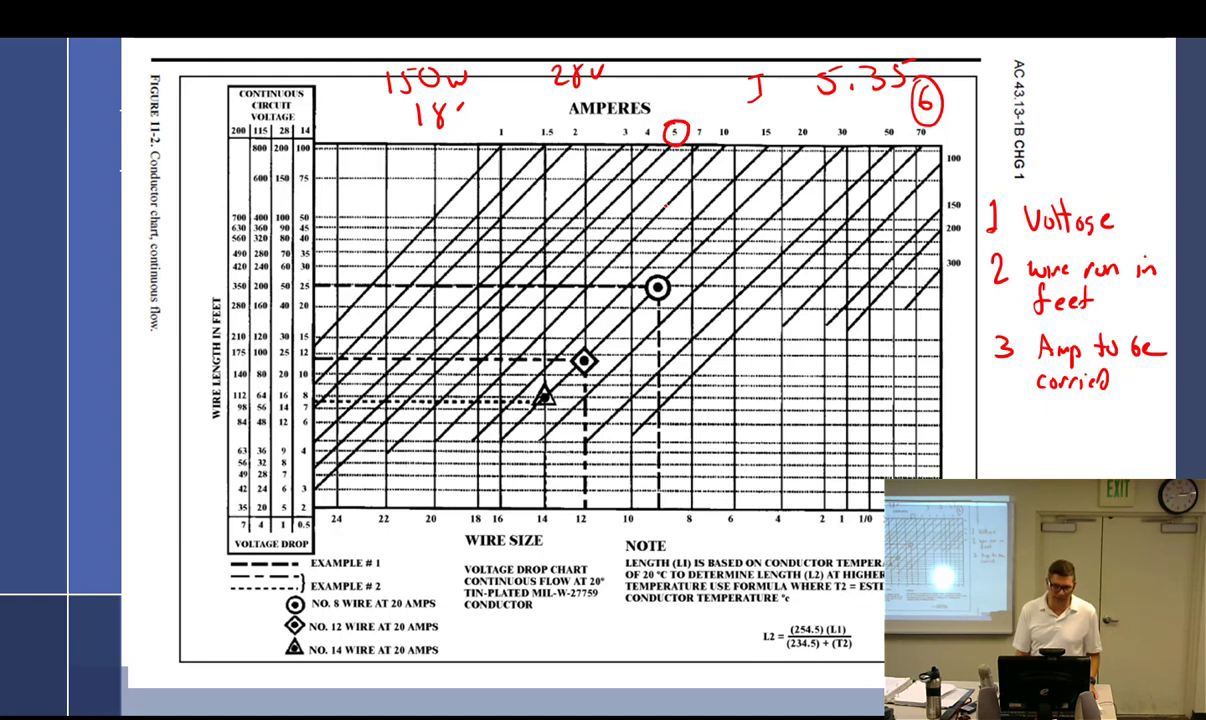
pyautogui.moveTo(276, 76); pyautogui.dragTo(283, 121)
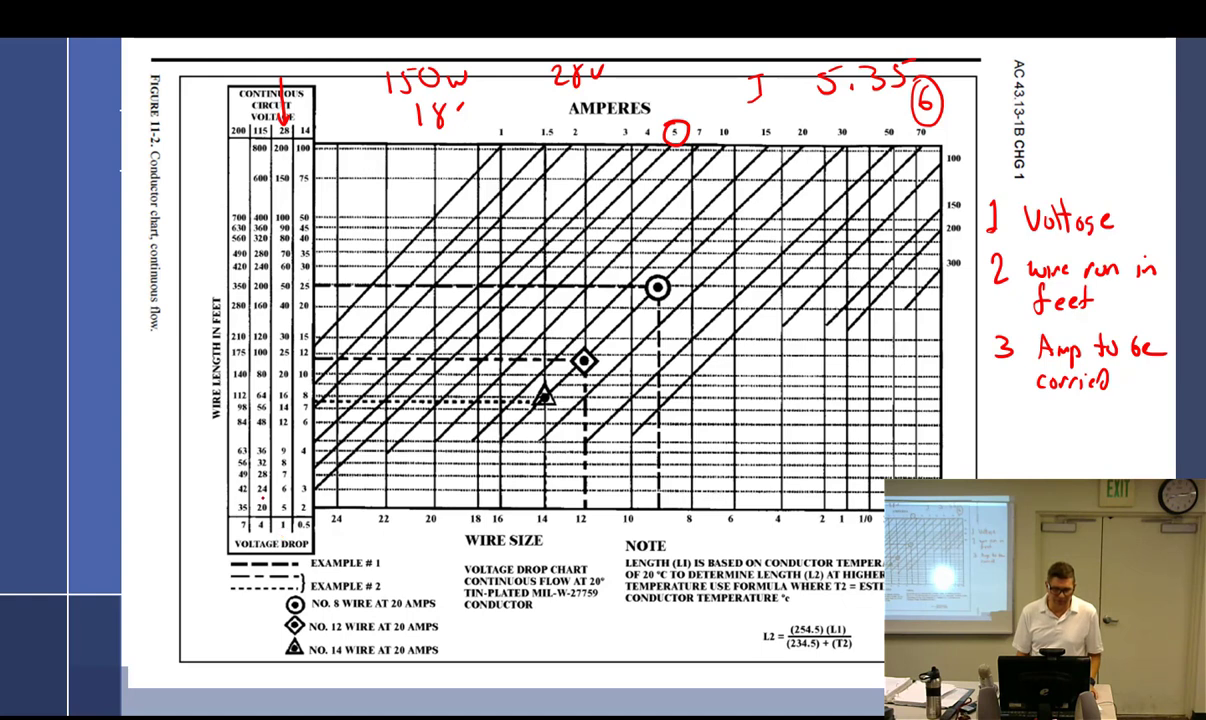
pyautogui.moveTo(283, 395); pyautogui.dragTo(285, 402)
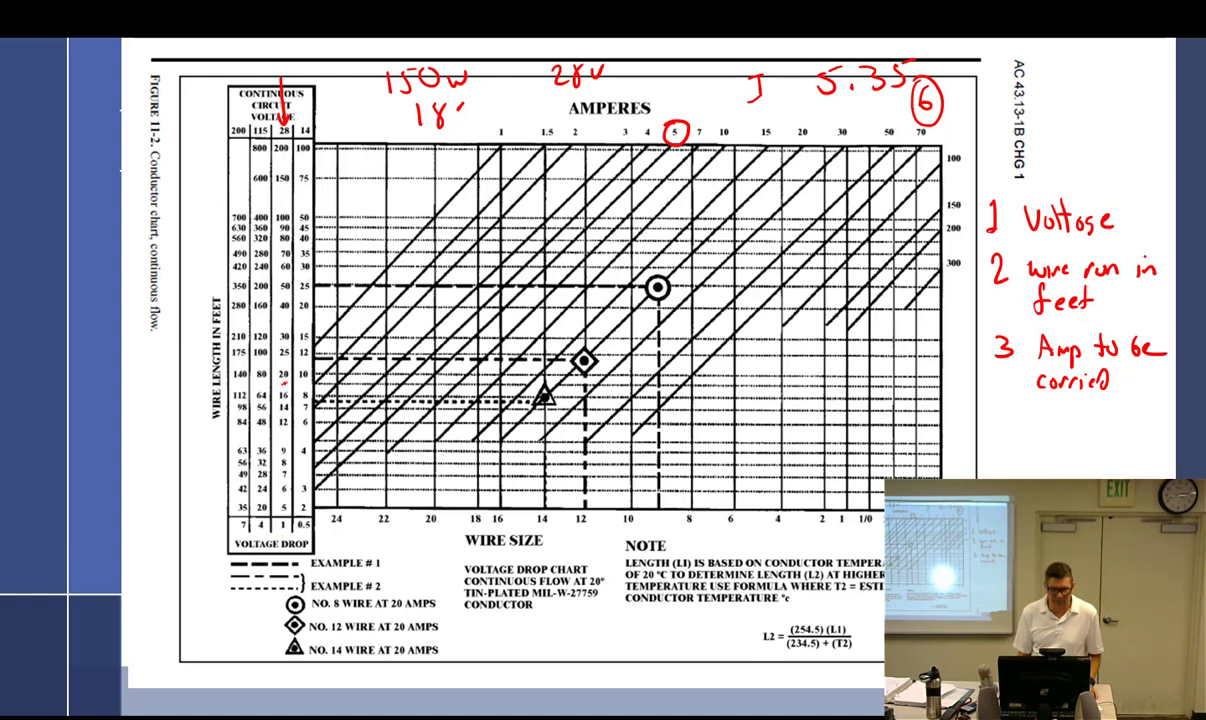
pyautogui.moveTo(283, 381); pyautogui.dragTo(775, 383)
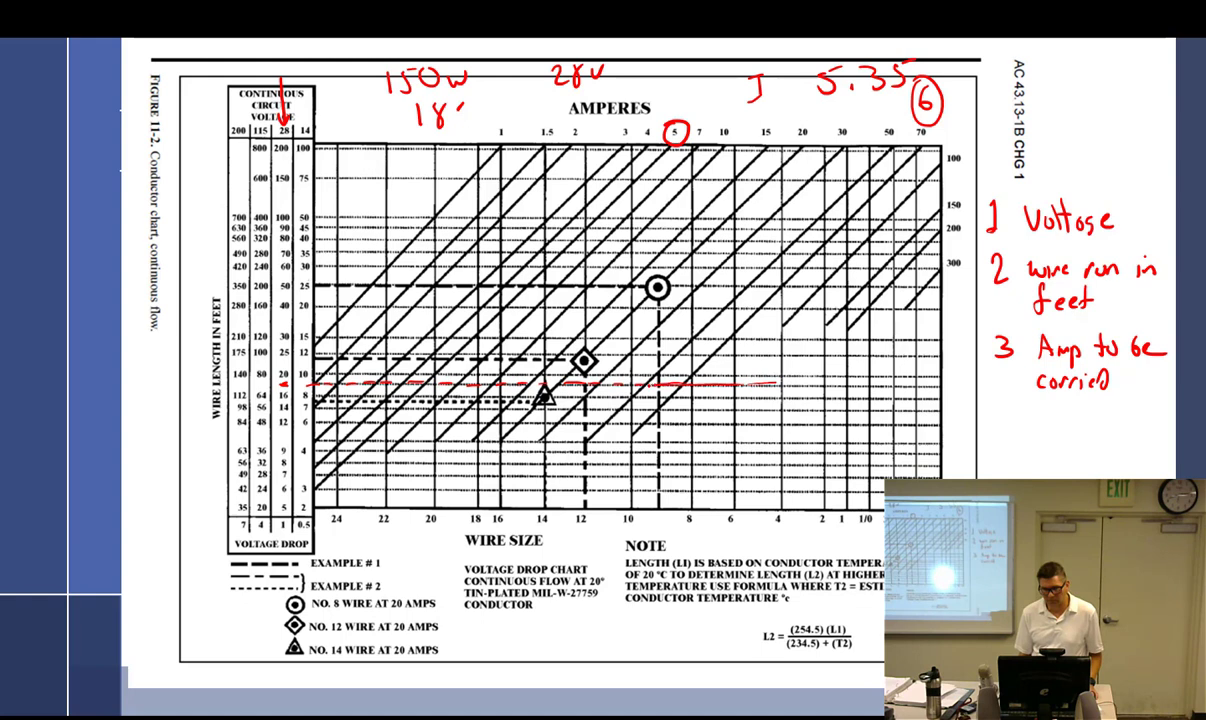
pyautogui.click(782, 396)
pyautogui.moveTo(776, 383); pyautogui.dragTo(835, 383)
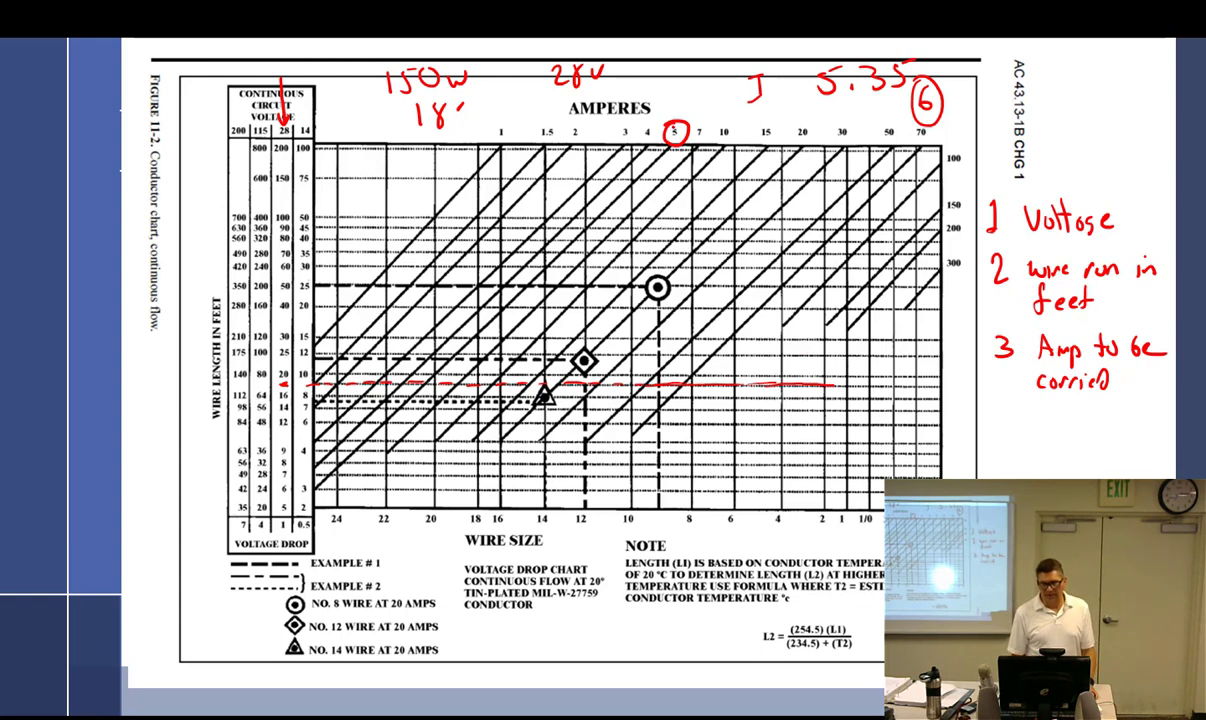
# Trace the 5-amp diagonal down to the wire size scale, circling WIRE SIZE and marking 22
pyautogui.moveTo(668, 148)
pyautogui.mouseDown()
pyautogui.moveTo(493, 327)
pyautogui.moveTo(432, 368)
pyautogui.mouseUp()
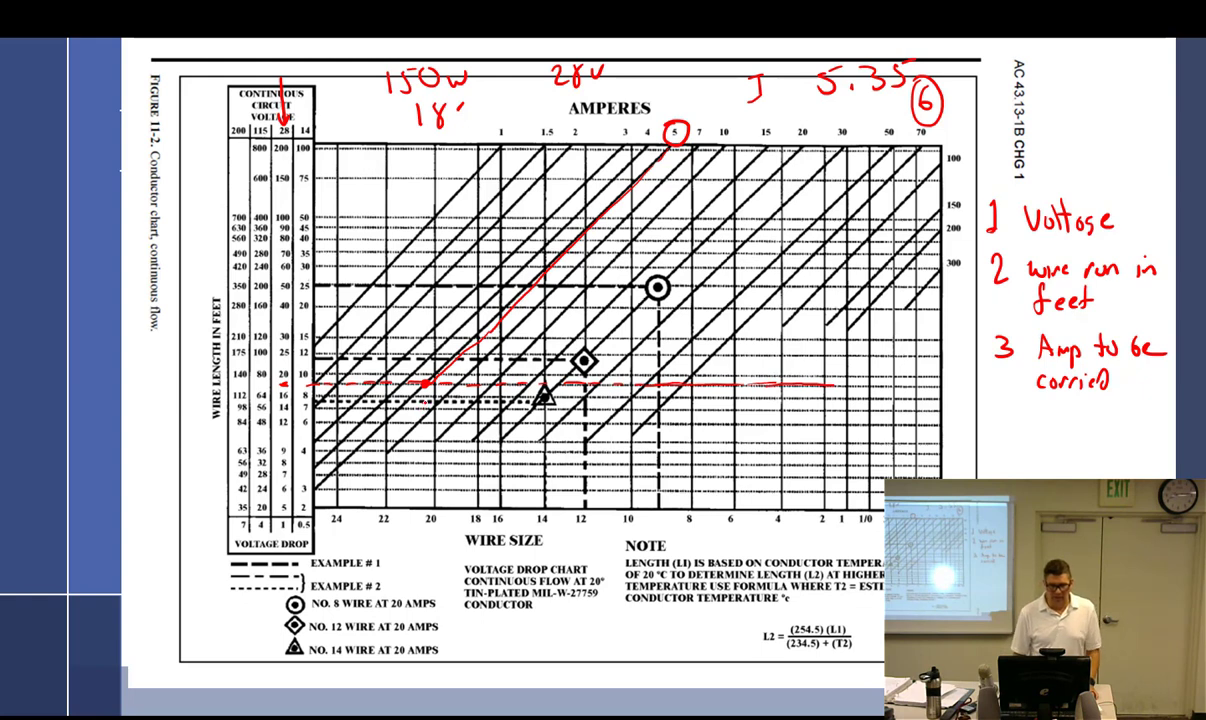
pyautogui.moveTo(425, 385); pyautogui.dragTo(424, 508)
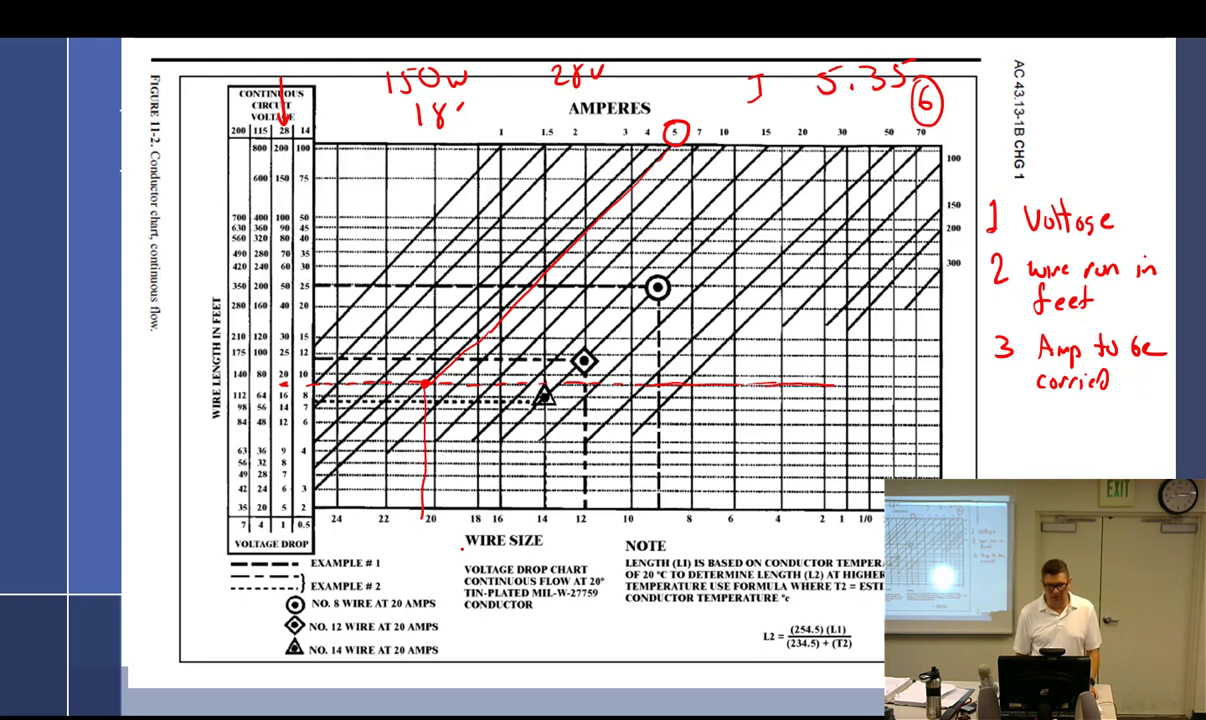
pyautogui.moveTo(462, 548)
pyautogui.mouseDown()
pyautogui.moveTo(545, 532)
pyautogui.moveTo(470, 530)
pyautogui.mouseUp()
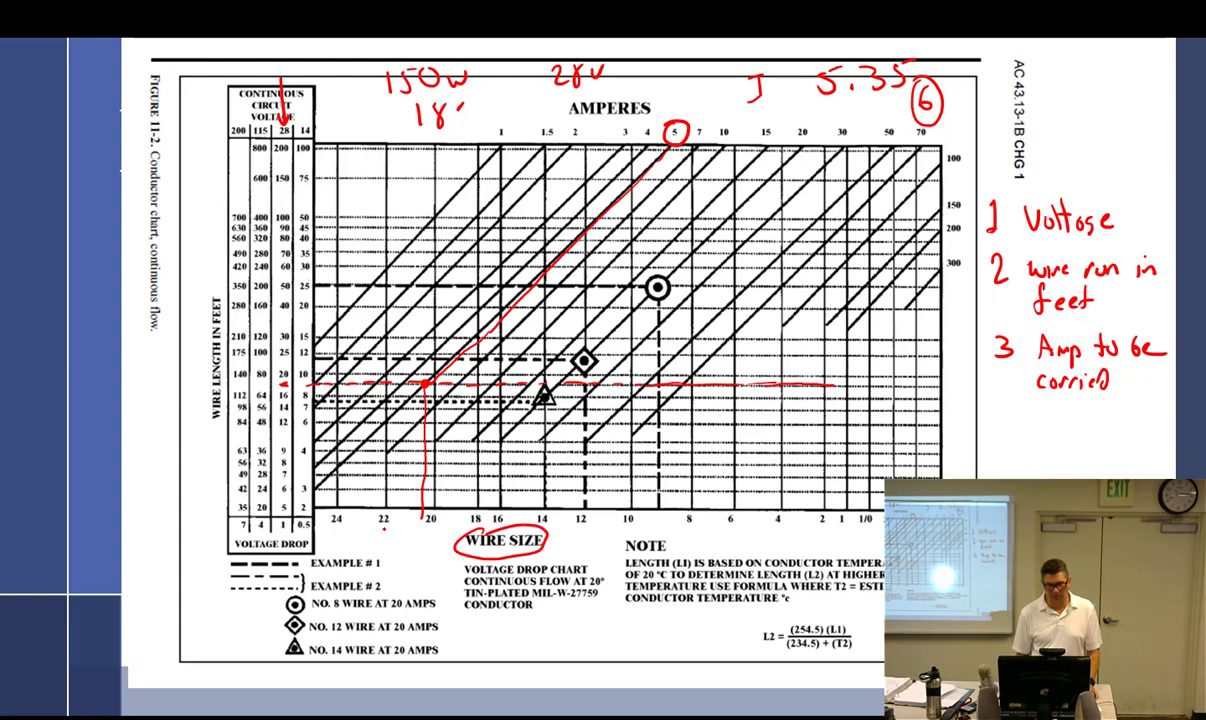
pyautogui.moveTo(380, 530); pyautogui.dragTo(436, 528)
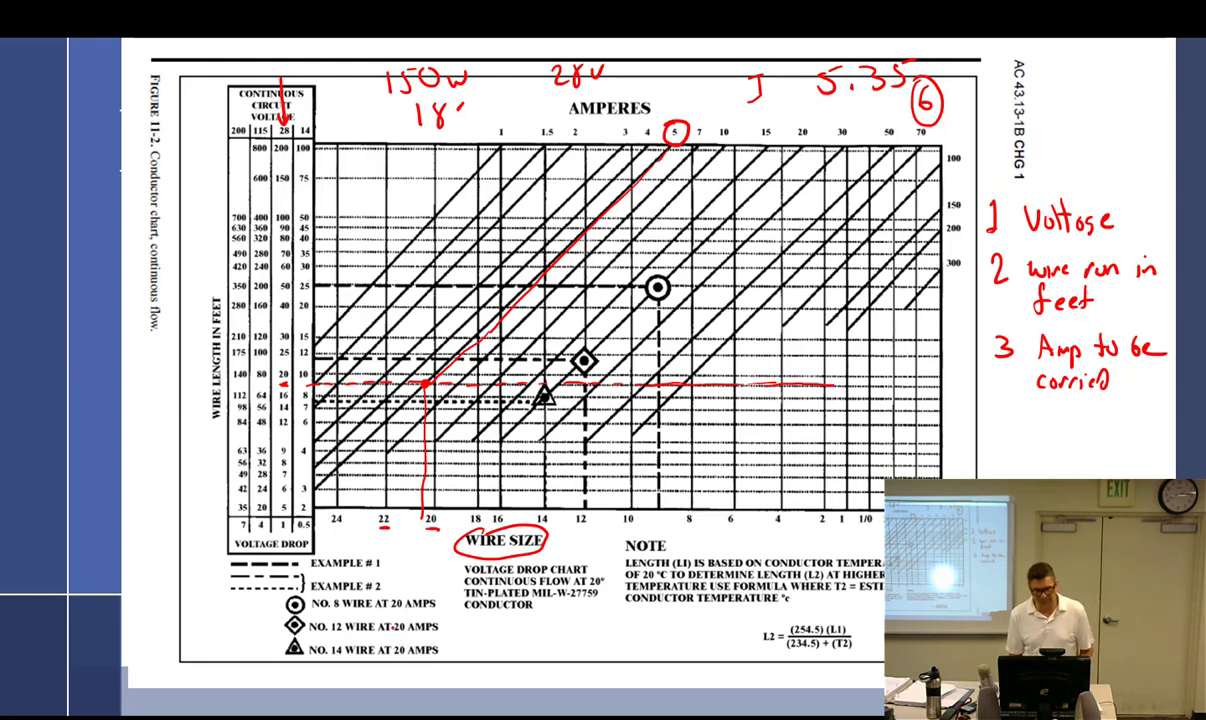
pyautogui.moveTo(281, 398); pyautogui.dragTo(302, 508)
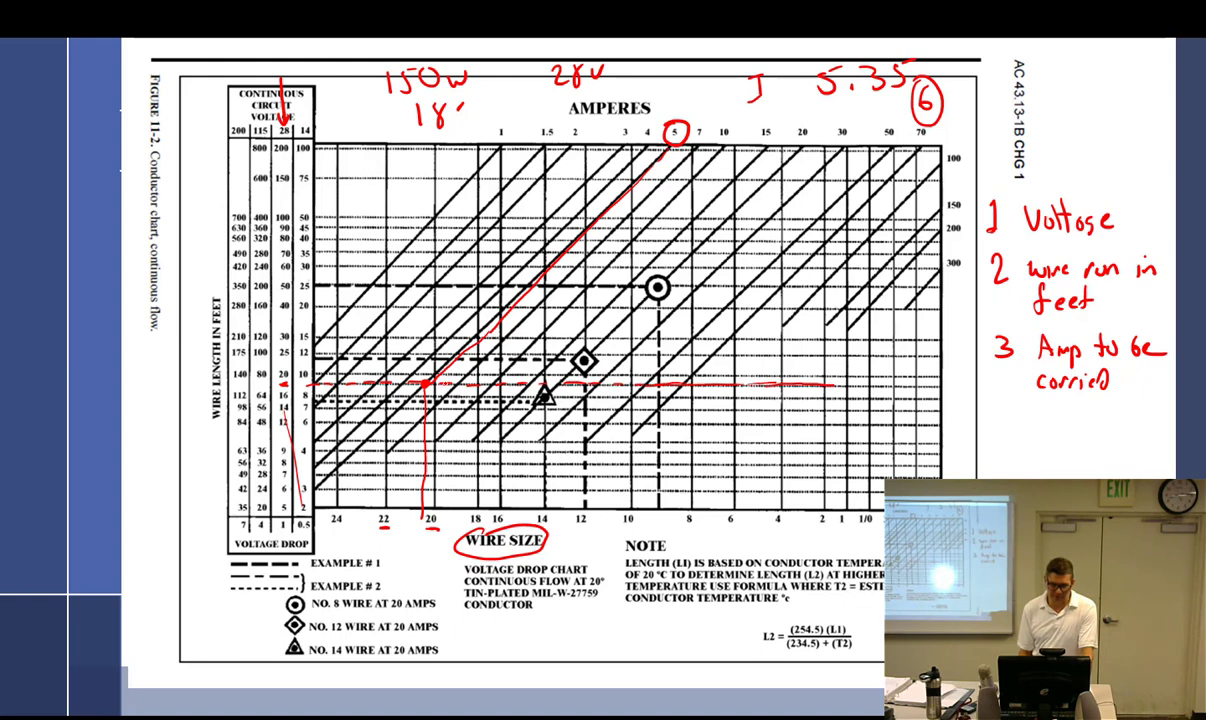
pyautogui.moveTo(438, 385); pyautogui.dragTo(446, 508)
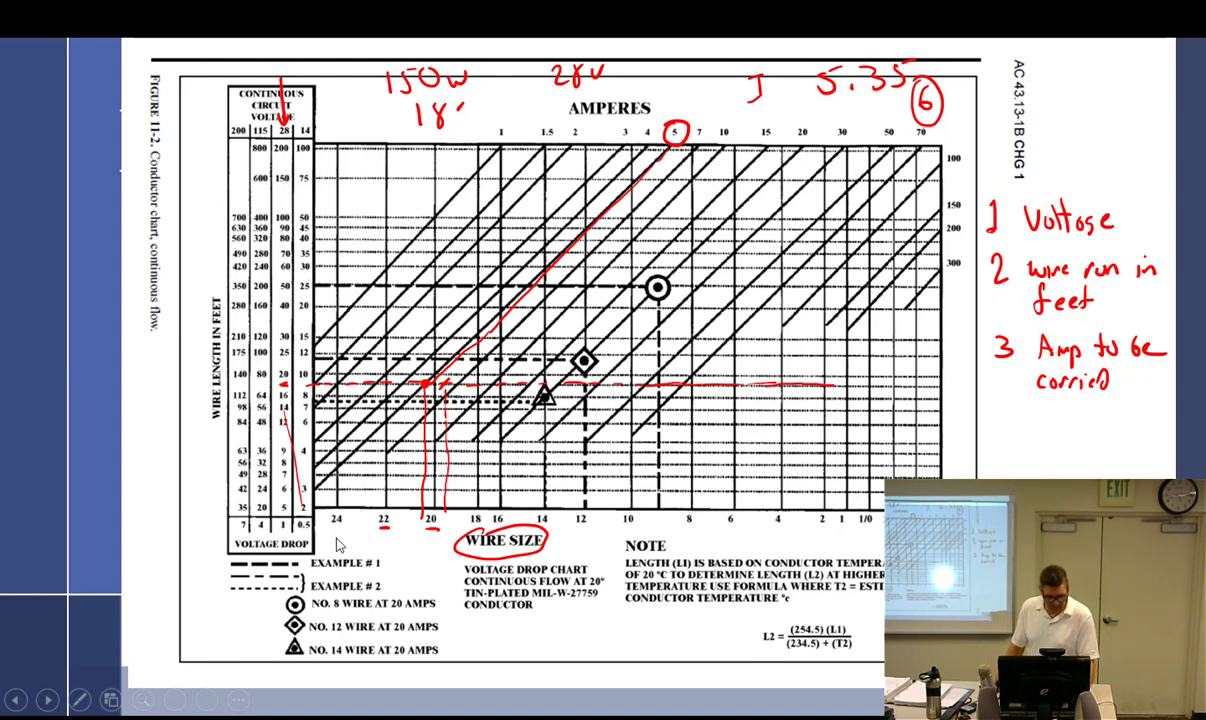
# Erase all ink on the slide, then circle the No. 8 wire marker and 20 amperes
pyautogui.click(79, 700)
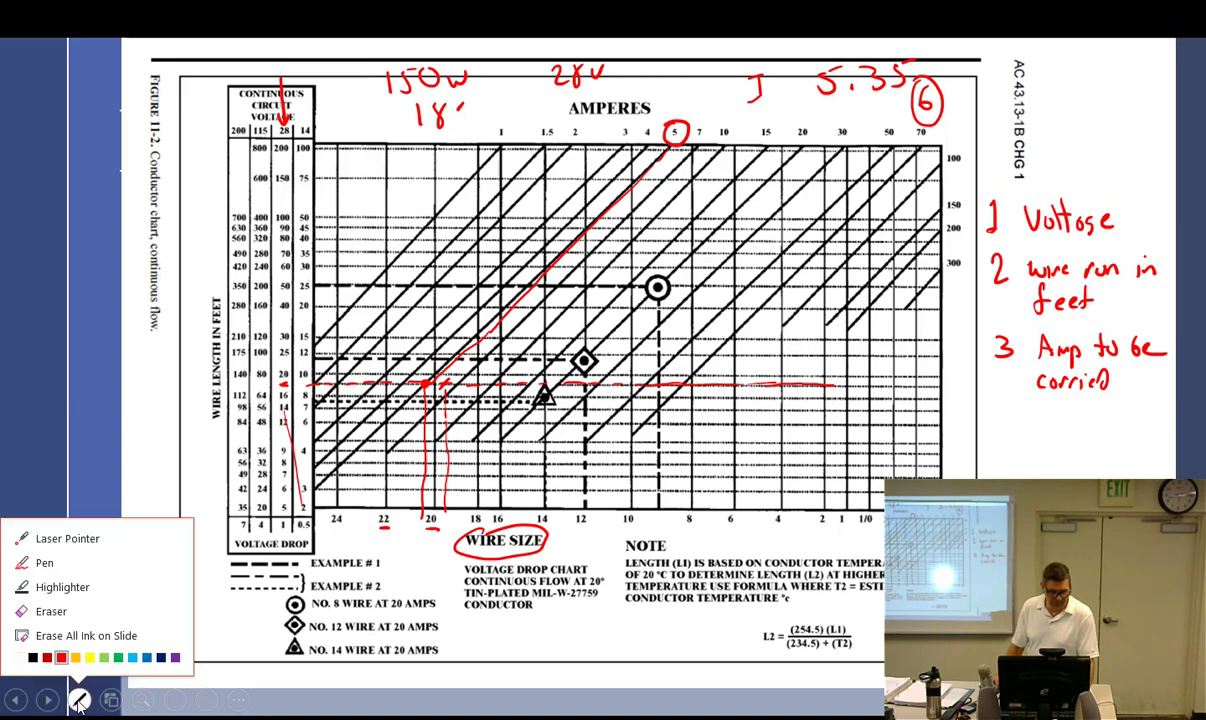
pyautogui.click(76, 634)
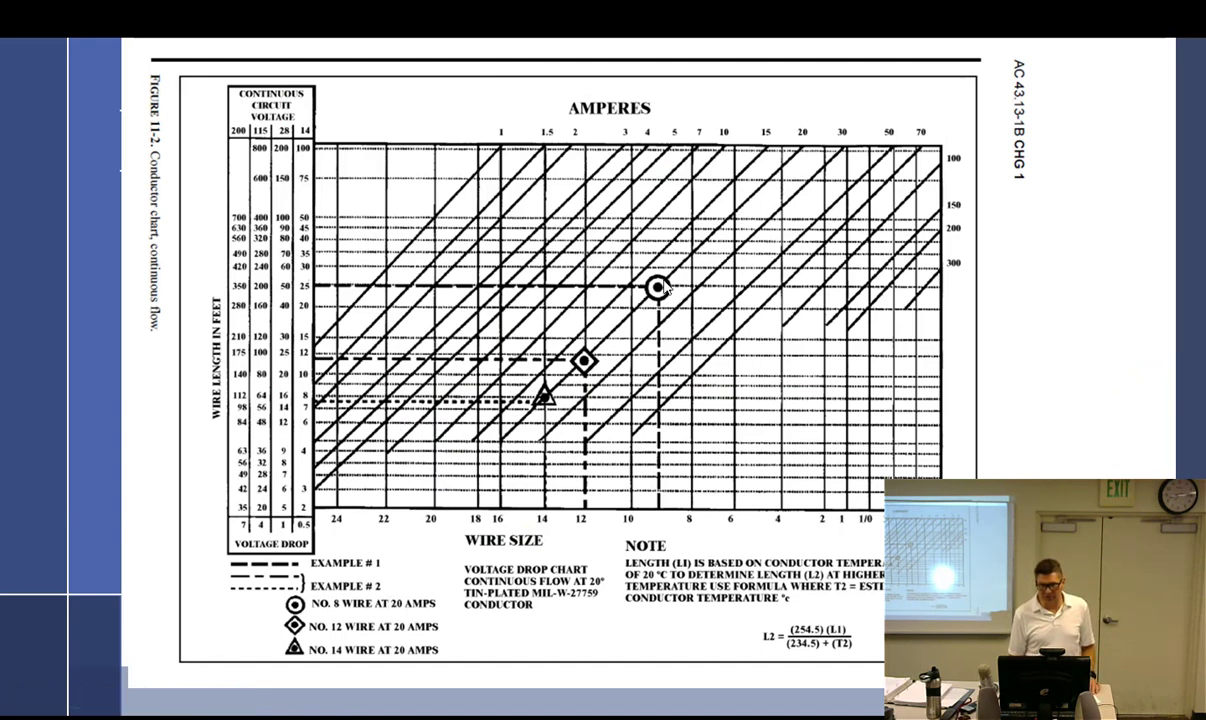
pyautogui.moveTo(660, 286); pyautogui.dragTo(655, 274)
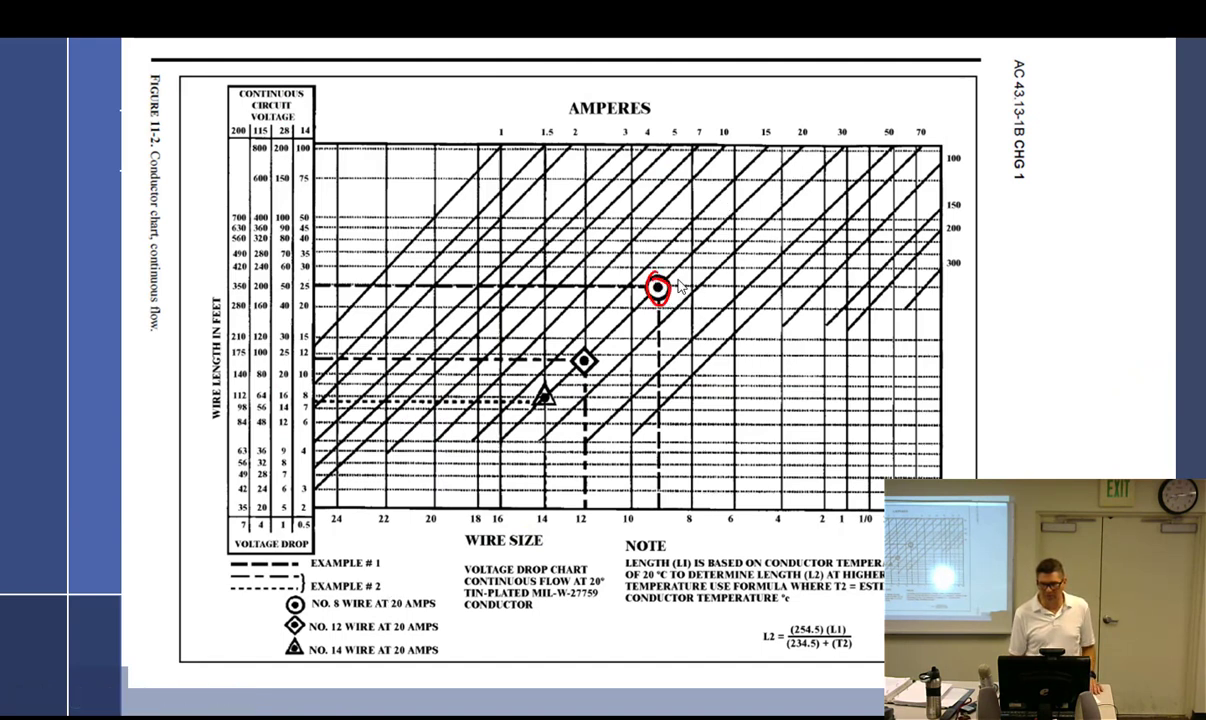
pyautogui.moveTo(790, 124)
pyautogui.mouseDown()
pyautogui.moveTo(801, 157)
pyautogui.moveTo(660, 284)
pyautogui.mouseUp()
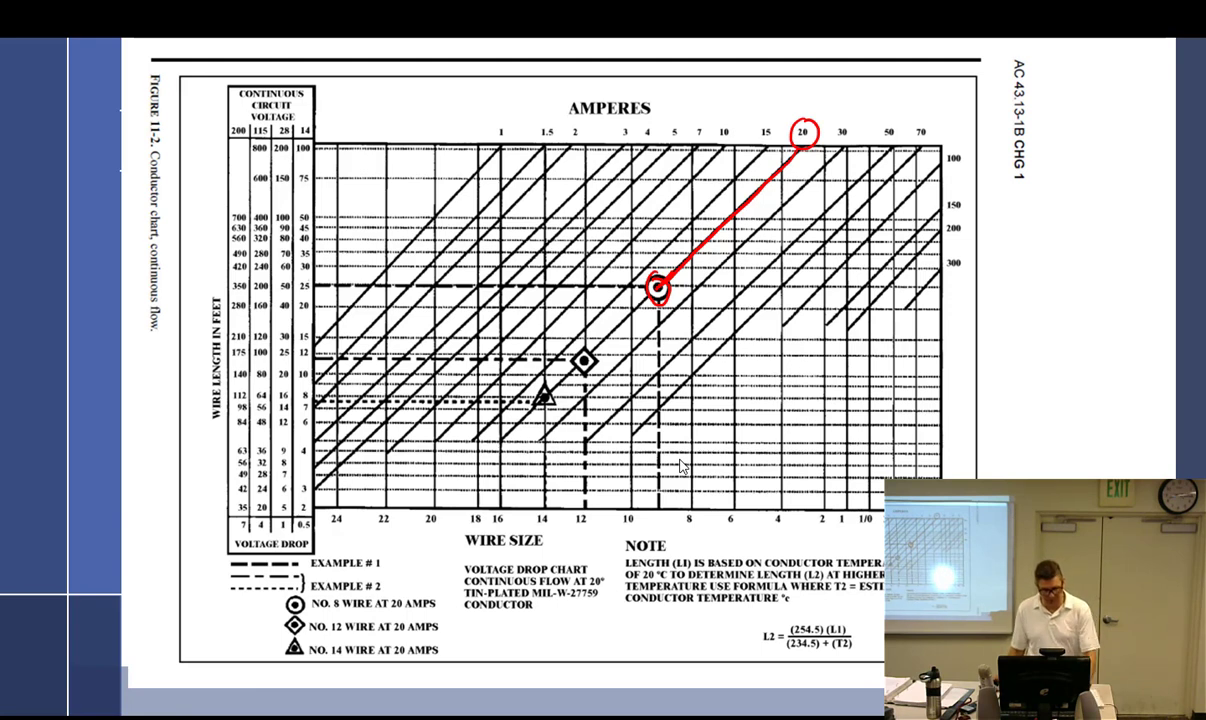
# Switch to SmoothDraw and back to the running Figure 11-2 slideshow
pyautogui.hotkey('alt', 'Tab')
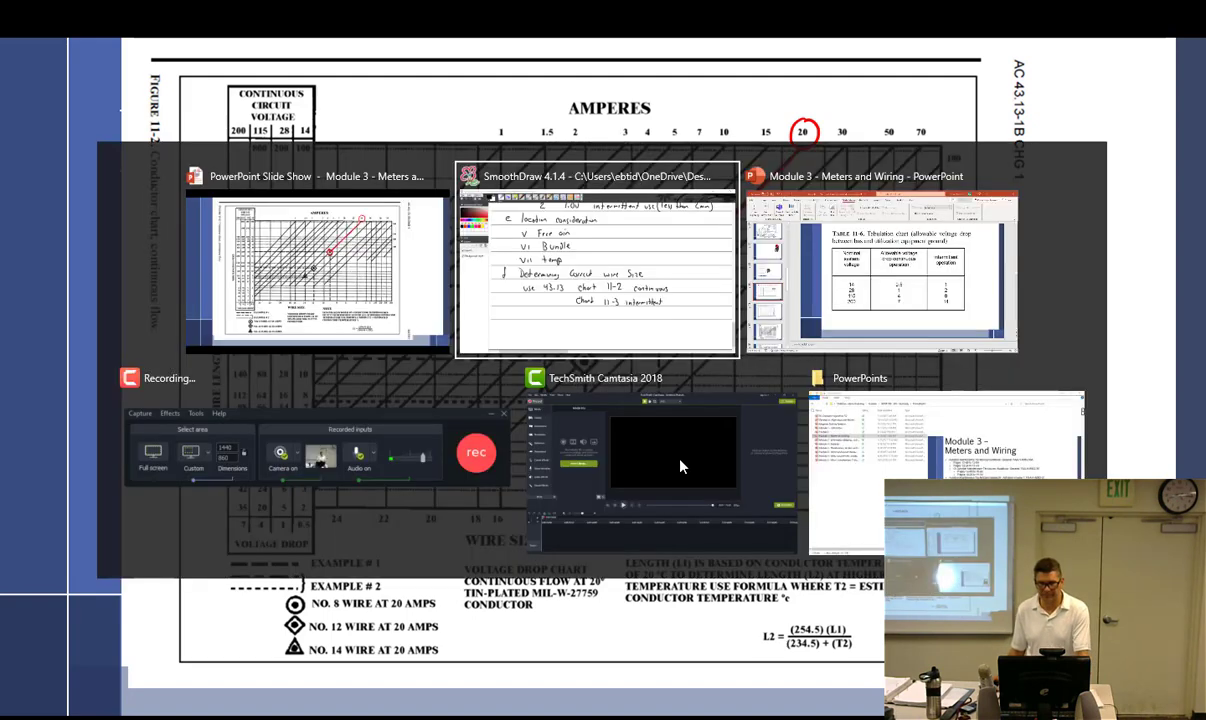
pyautogui.hotkey('alt', 'Tab')
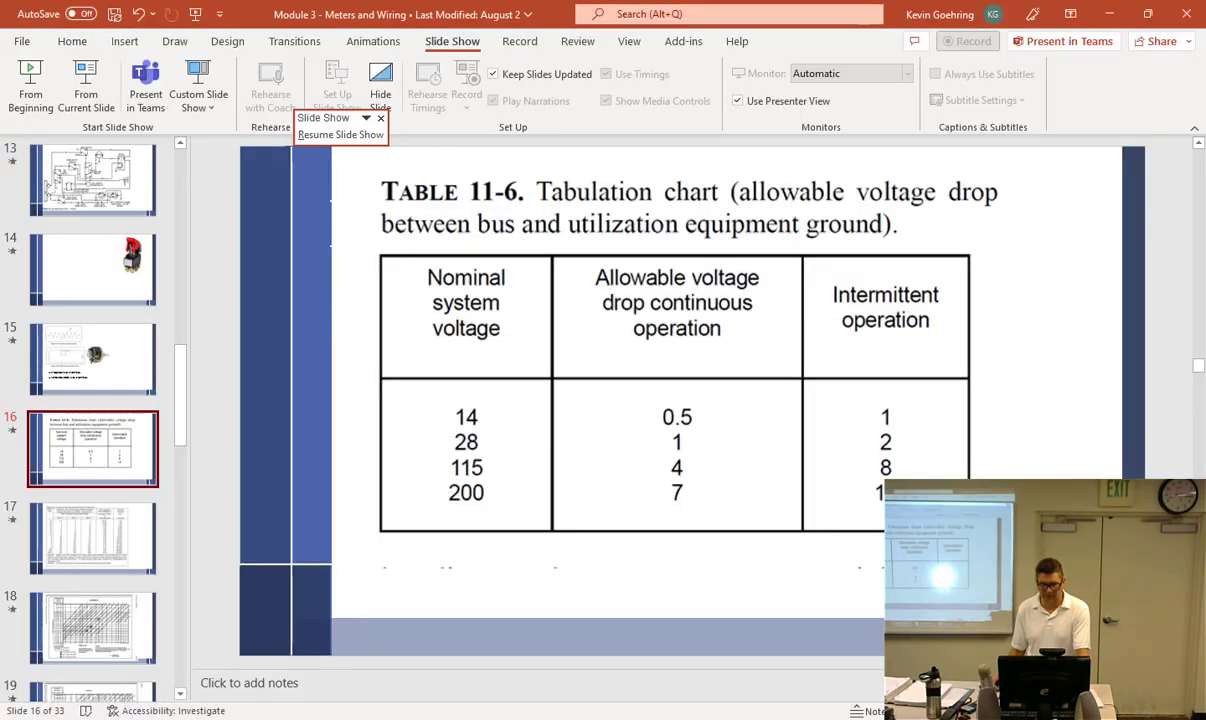
pyautogui.hotkey('alt', 'Tab')
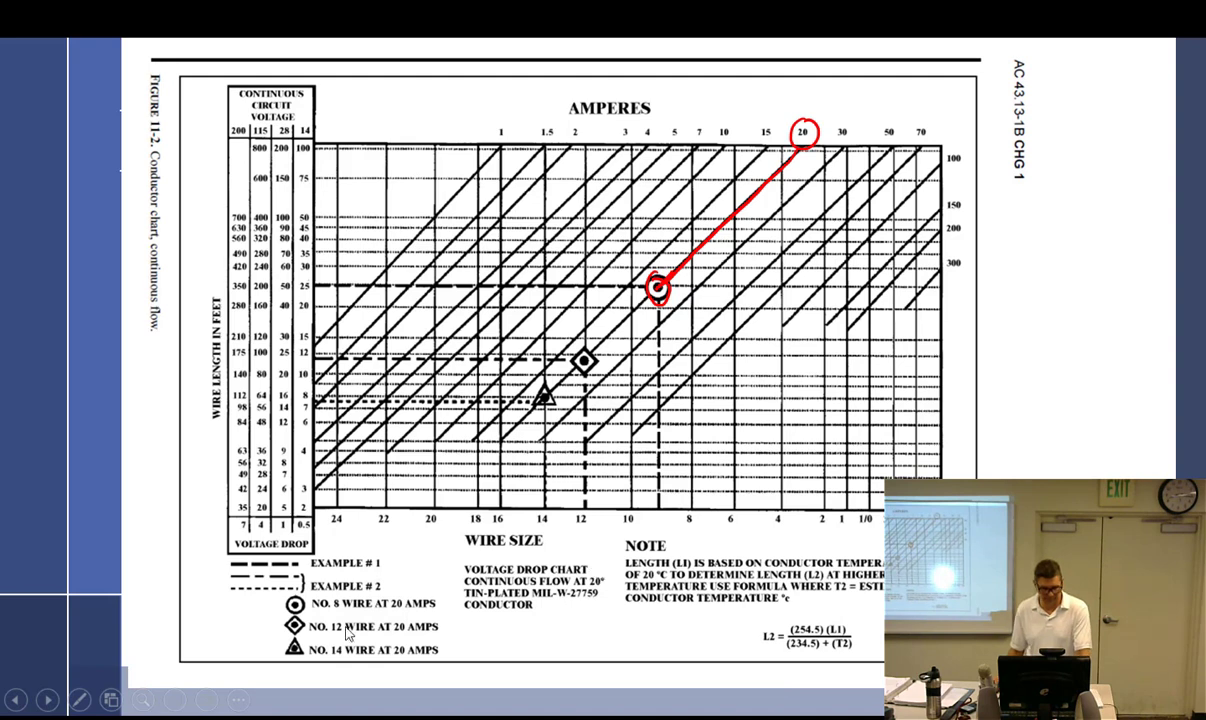
pyautogui.click(79, 699)
# Clear the slide's ink, write 28V, 15' and 10 A in red, and circle the 28-volt header
pyautogui.click(71, 637)
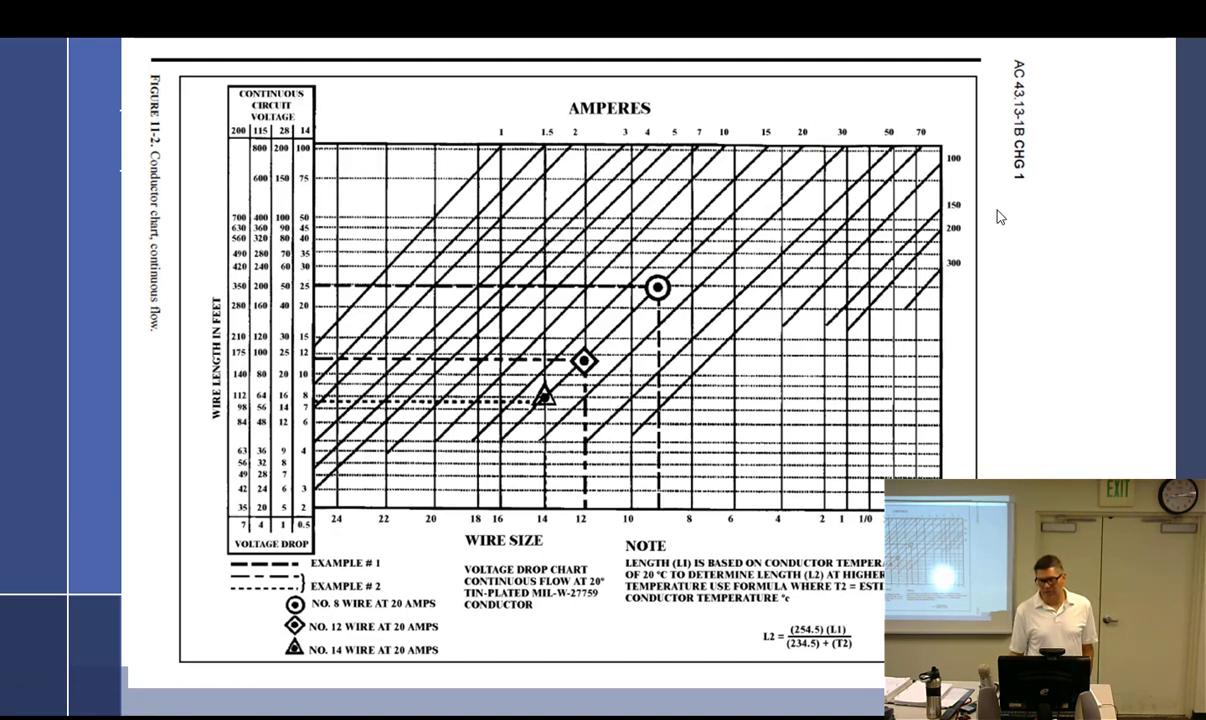
pyautogui.moveTo(994, 213)
pyautogui.mouseDown()
pyautogui.moveTo(1004, 230)
pyautogui.moveTo(1012, 213)
pyautogui.moveTo(1046, 210)
pyautogui.mouseUp()
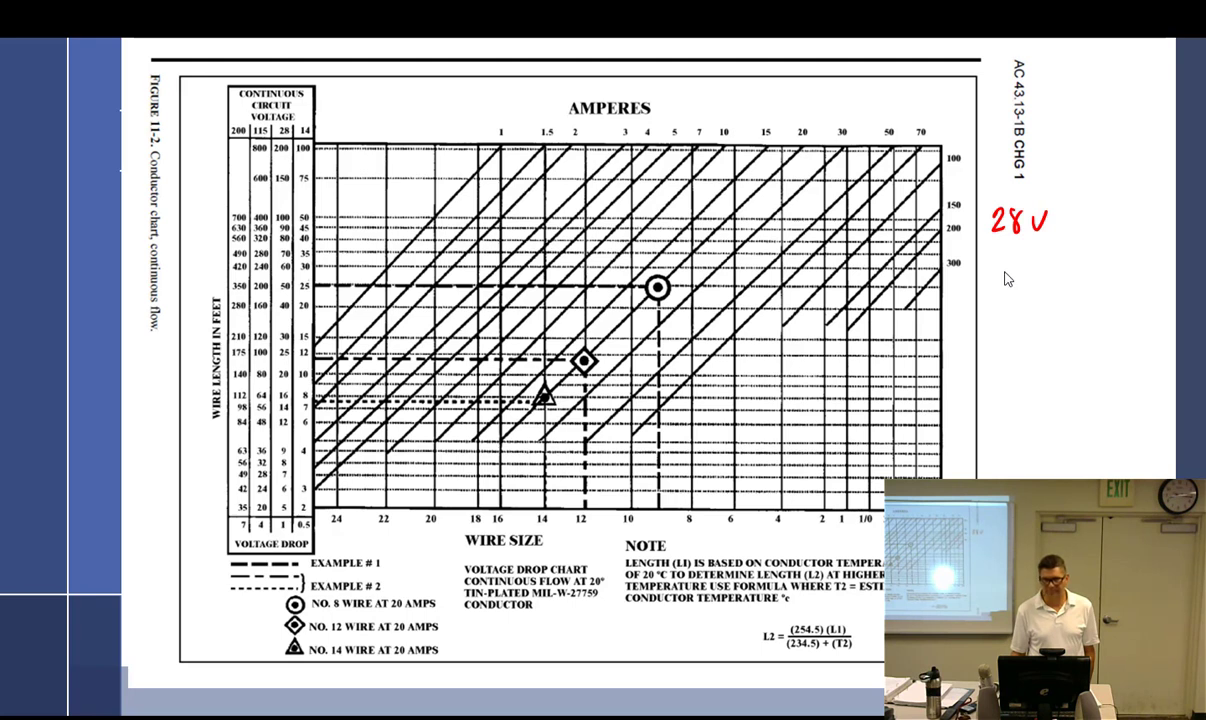
pyautogui.moveTo(1000, 266); pyautogui.dragTo(1001, 288)
pyautogui.moveTo(1019, 267); pyautogui.dragTo(1017, 279)
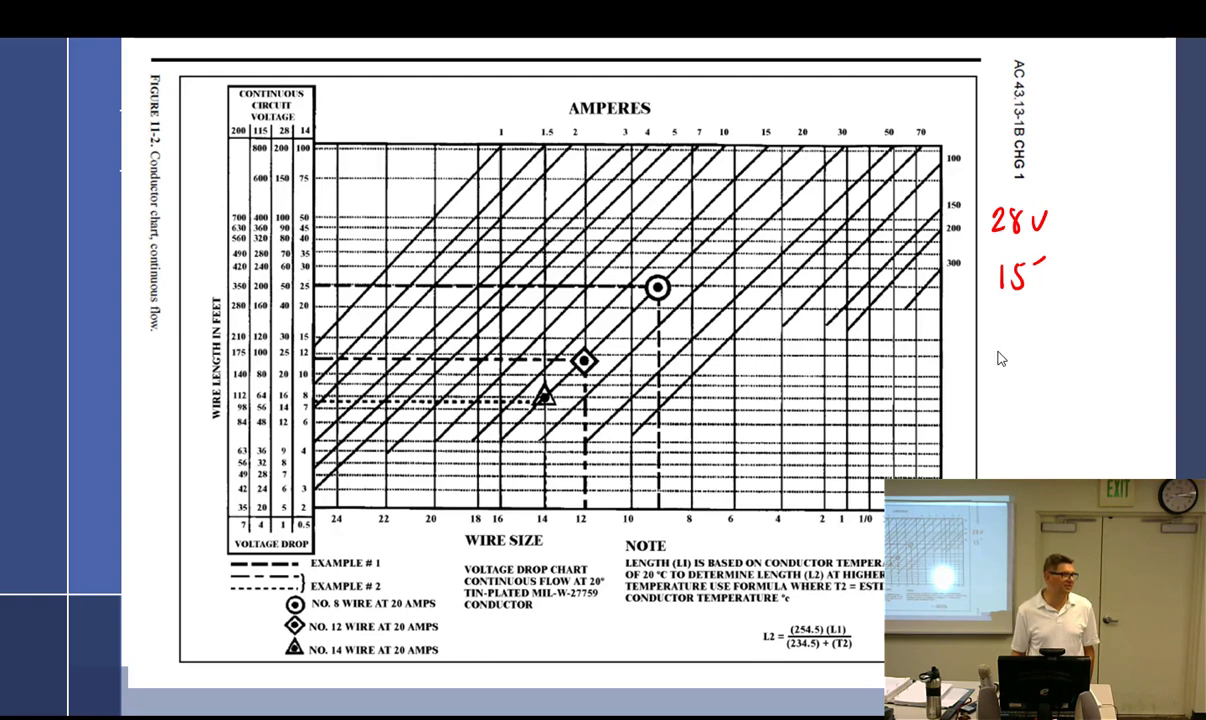
pyautogui.moveTo(1003, 326); pyautogui.dragTo(1003, 355)
pyautogui.moveTo(1022, 327); pyautogui.dragTo(1057, 354)
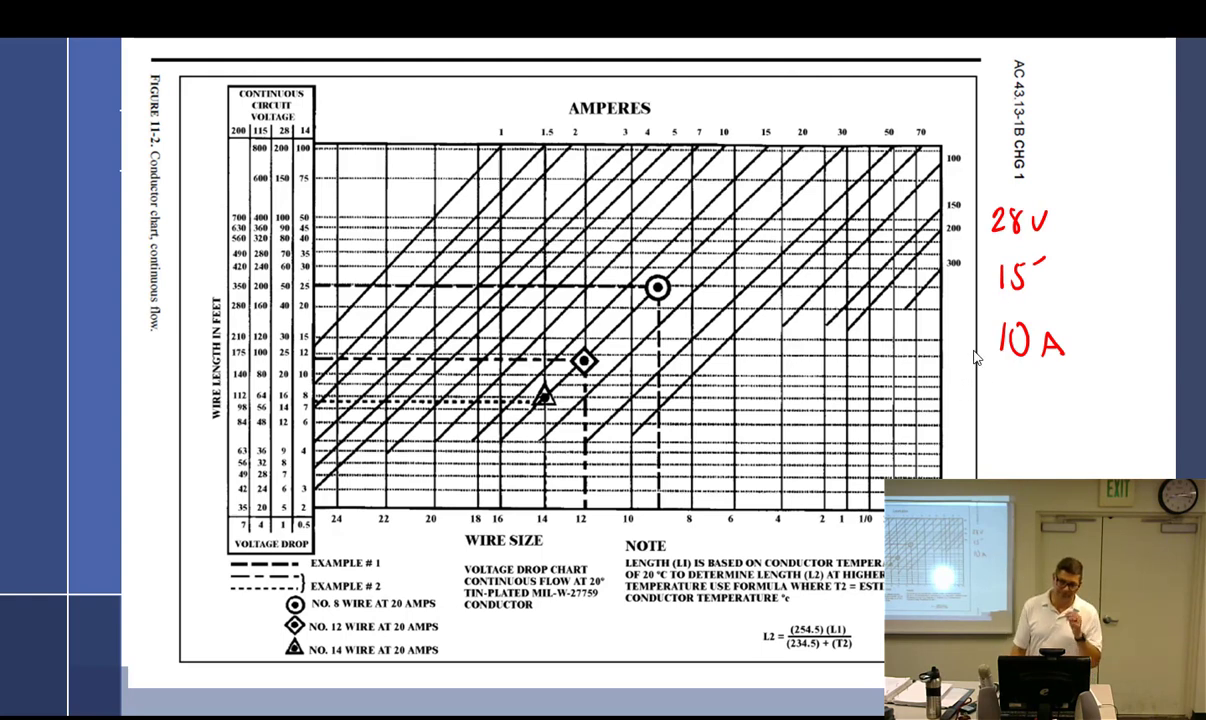
pyautogui.moveTo(281, 138)
pyautogui.mouseDown()
pyautogui.moveTo(270, 122)
pyautogui.moveTo(276, 140)
pyautogui.moveTo(284, 120)
pyautogui.mouseUp()
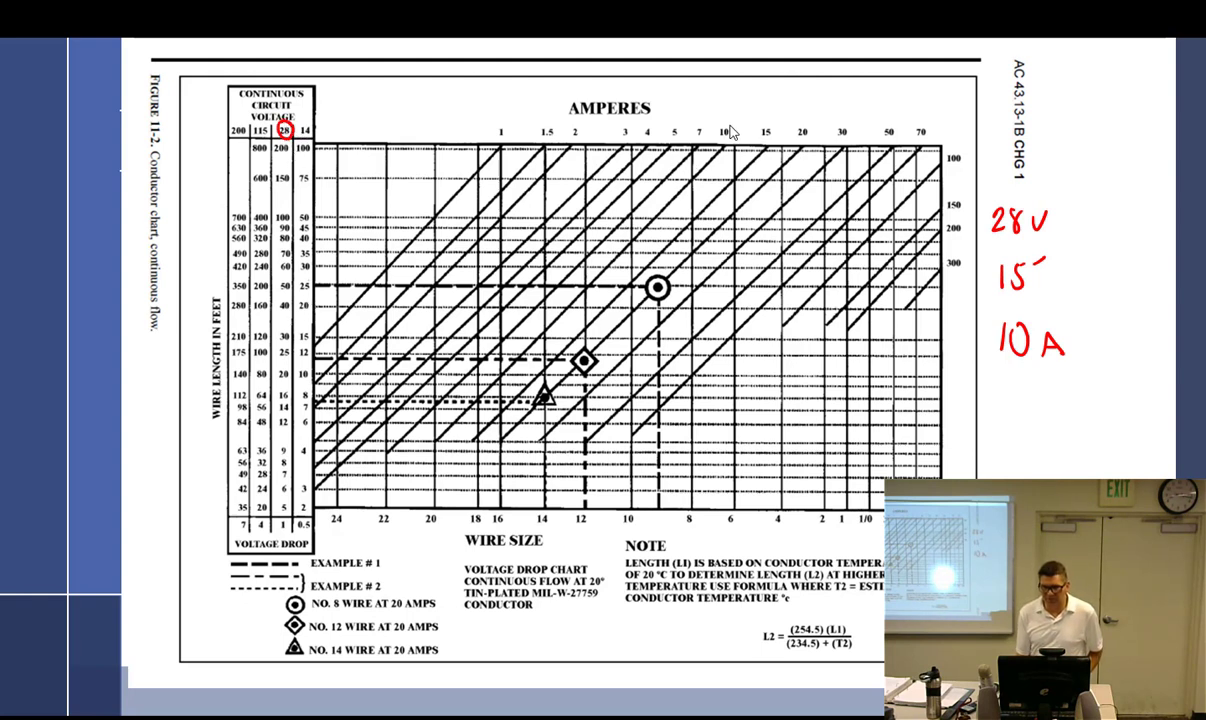
# Circle 10 amperes and draw the red row line and vertical line down to wire size 18
pyautogui.moveTo(733, 123)
pyautogui.mouseDown()
pyautogui.moveTo(714, 138)
pyautogui.moveTo(735, 124)
pyautogui.mouseUp()
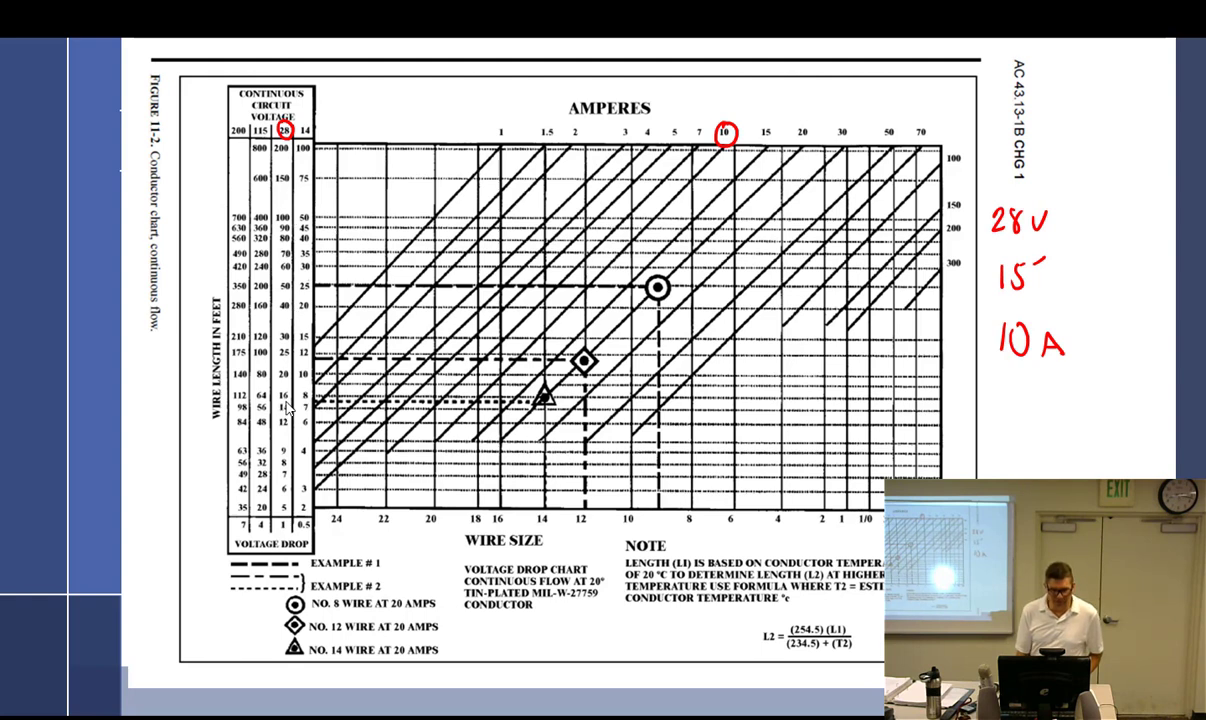
pyautogui.moveTo(316, 396); pyautogui.dragTo(588, 396)
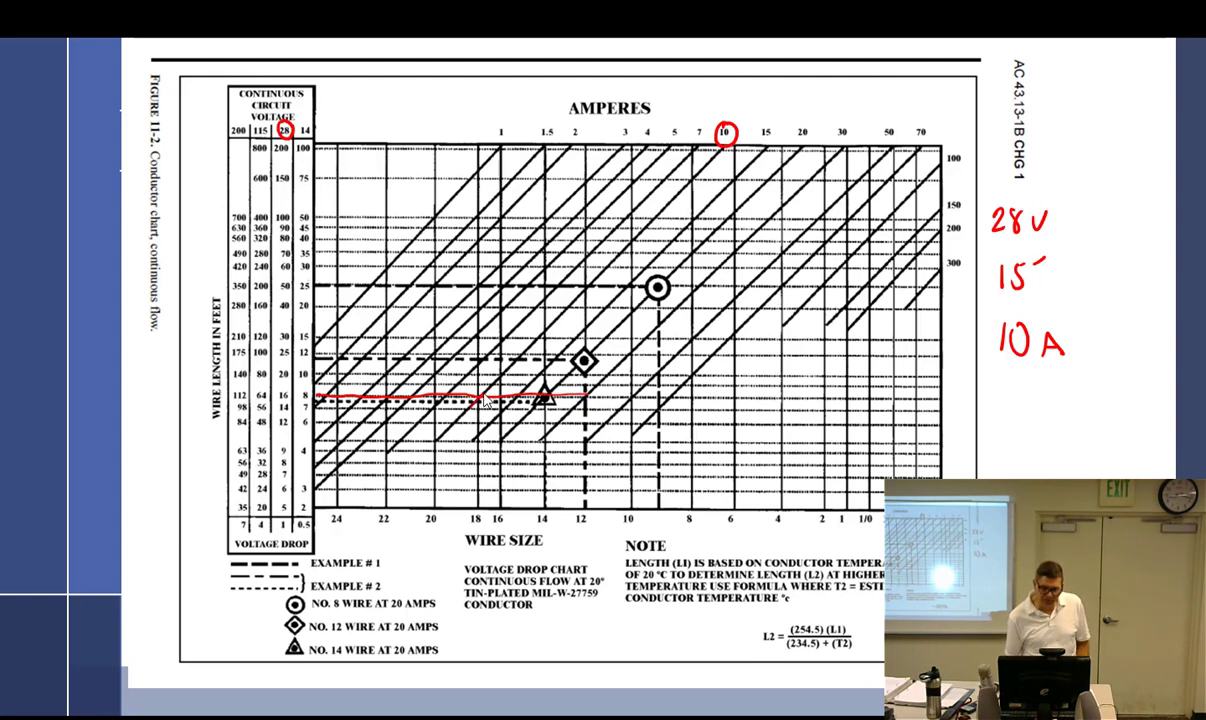
pyautogui.moveTo(484, 392)
pyautogui.mouseDown()
pyautogui.moveTo(468, 406)
pyautogui.moveTo(480, 415)
pyautogui.moveTo(481, 513)
pyautogui.moveTo(463, 518)
pyautogui.moveTo(484, 505)
pyautogui.mouseUp()
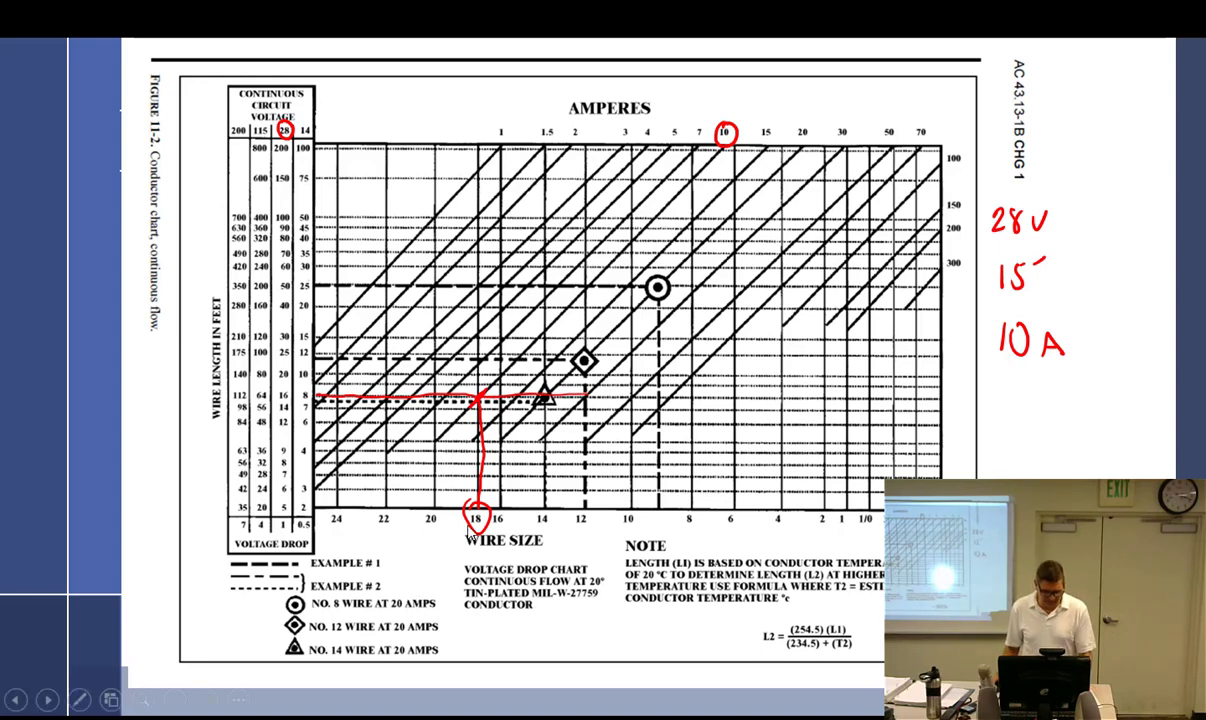
# Erase all ink on the slide and write 'Over 20°C' in red beside the chart
pyautogui.click(79, 699)
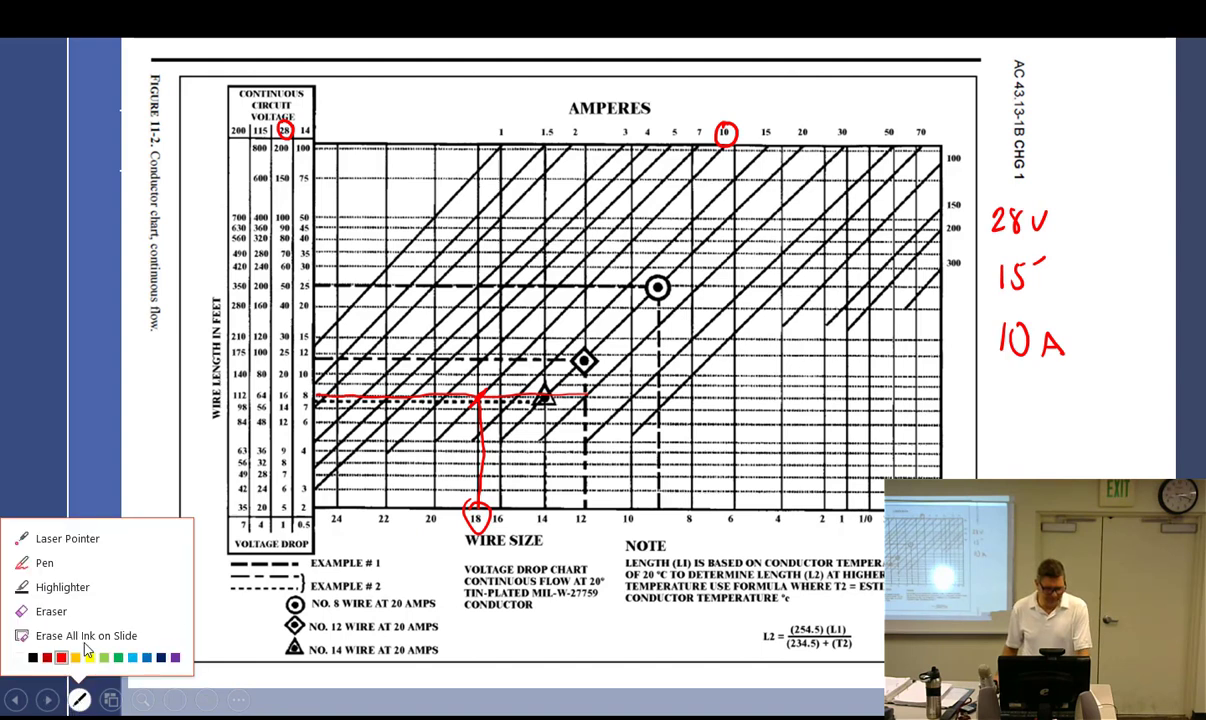
pyautogui.click(78, 636)
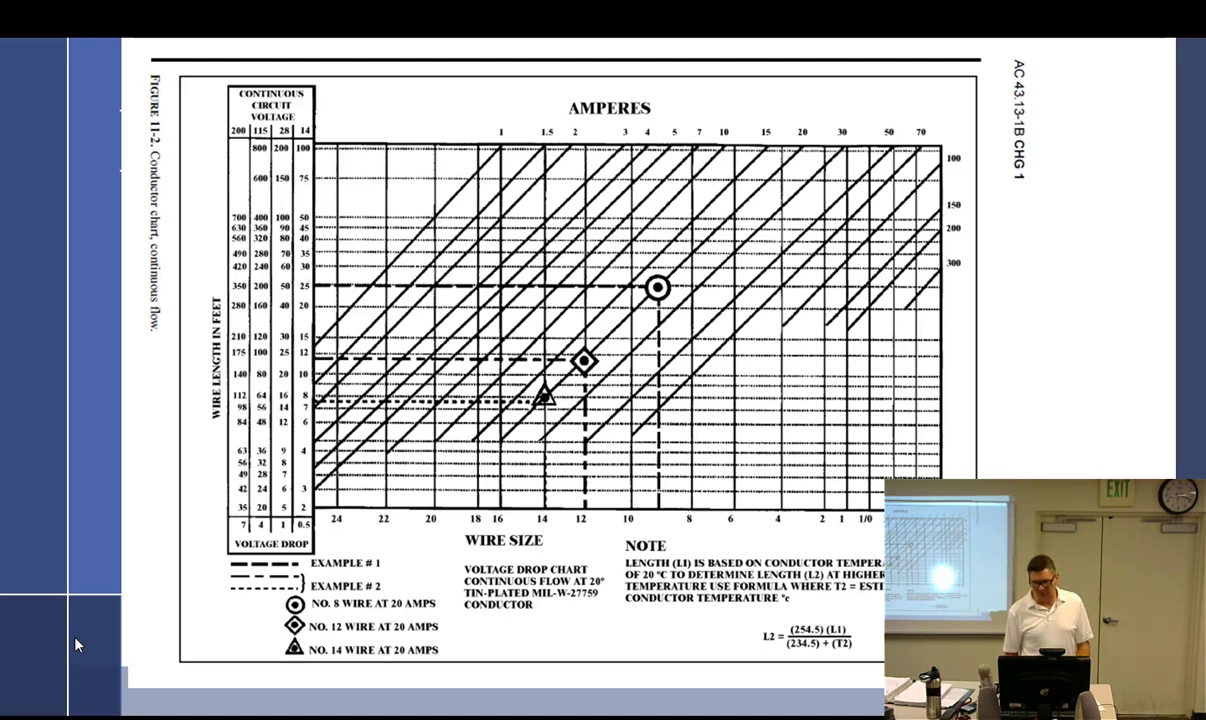
pyautogui.moveTo(1012, 198)
pyautogui.mouseDown()
pyautogui.moveTo(1004, 206)
pyautogui.moveTo(1036, 212)
pyautogui.moveTo(1100, 198)
pyautogui.moveTo(1147, 216)
pyautogui.mouseUp()
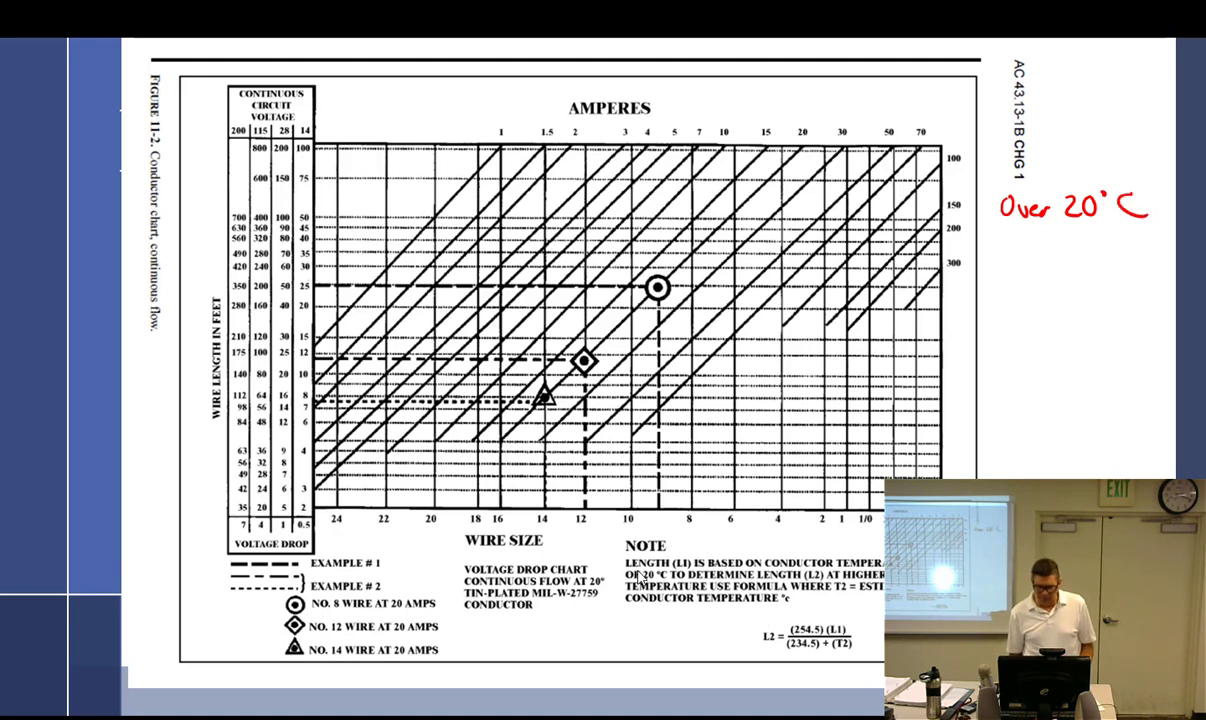
pyautogui.moveTo(45, 703)
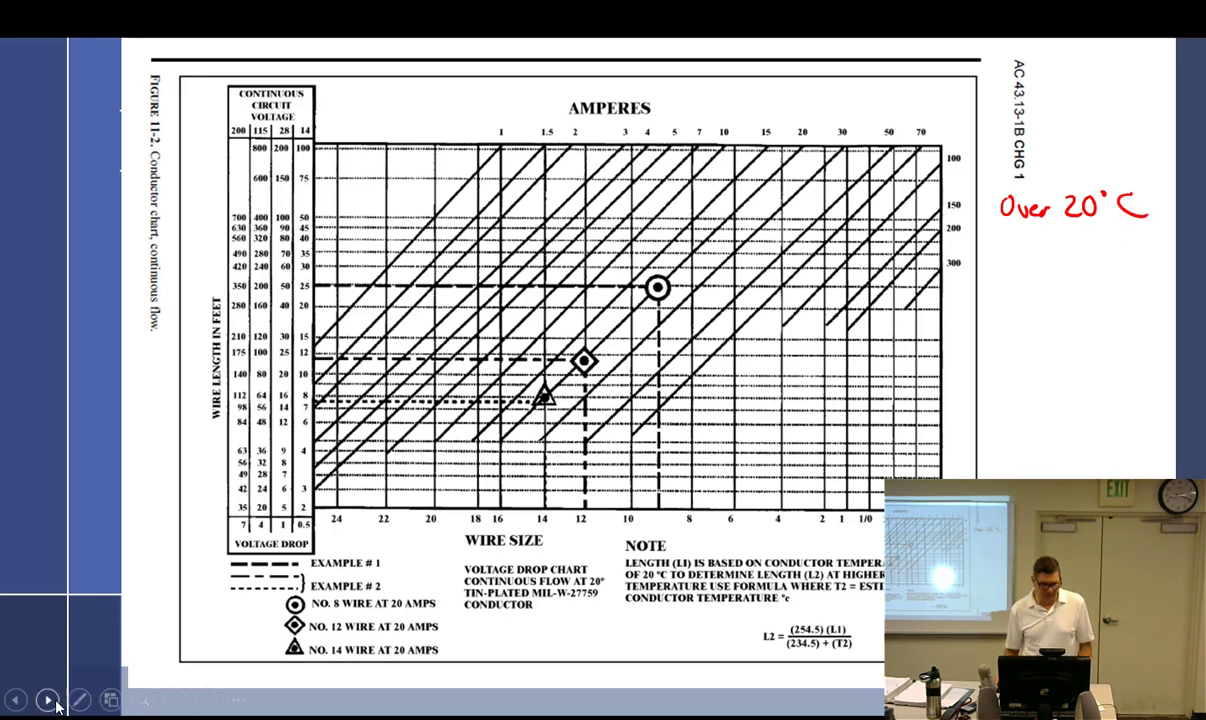
pyautogui.click(143, 700)
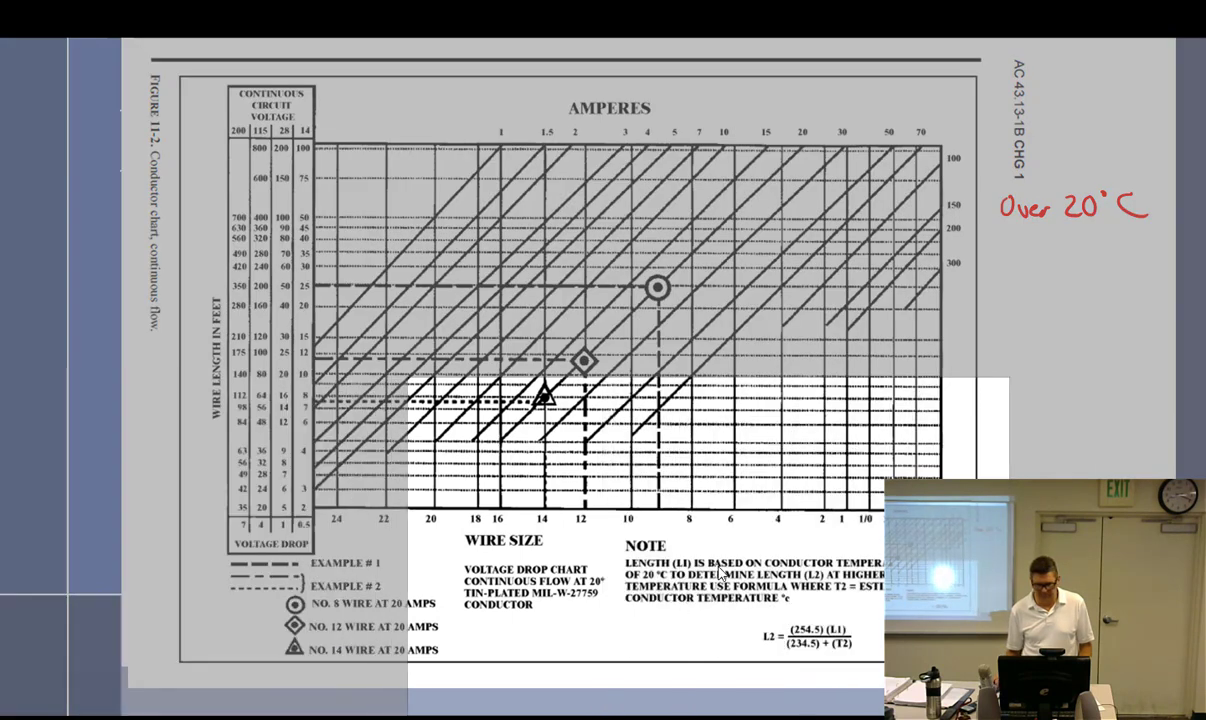
pyautogui.click(690, 560)
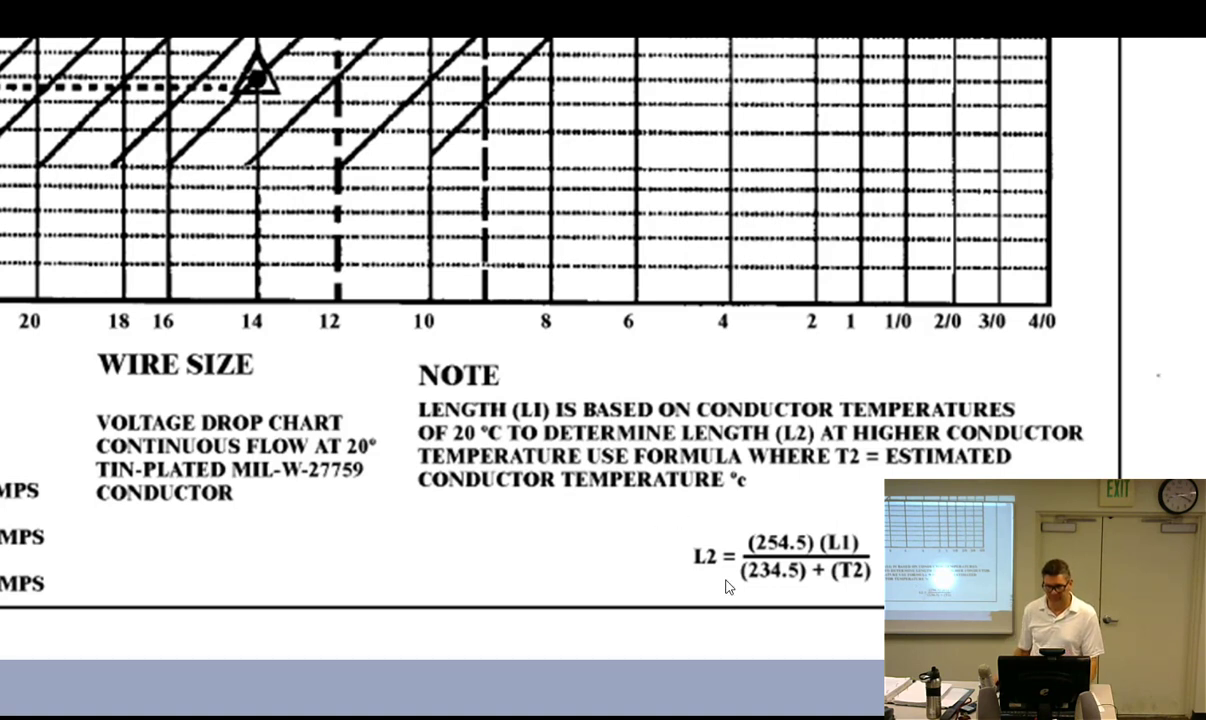
pyautogui.hscroll(3, 727, 566)
pyautogui.hscroll(-2, 564, 405)
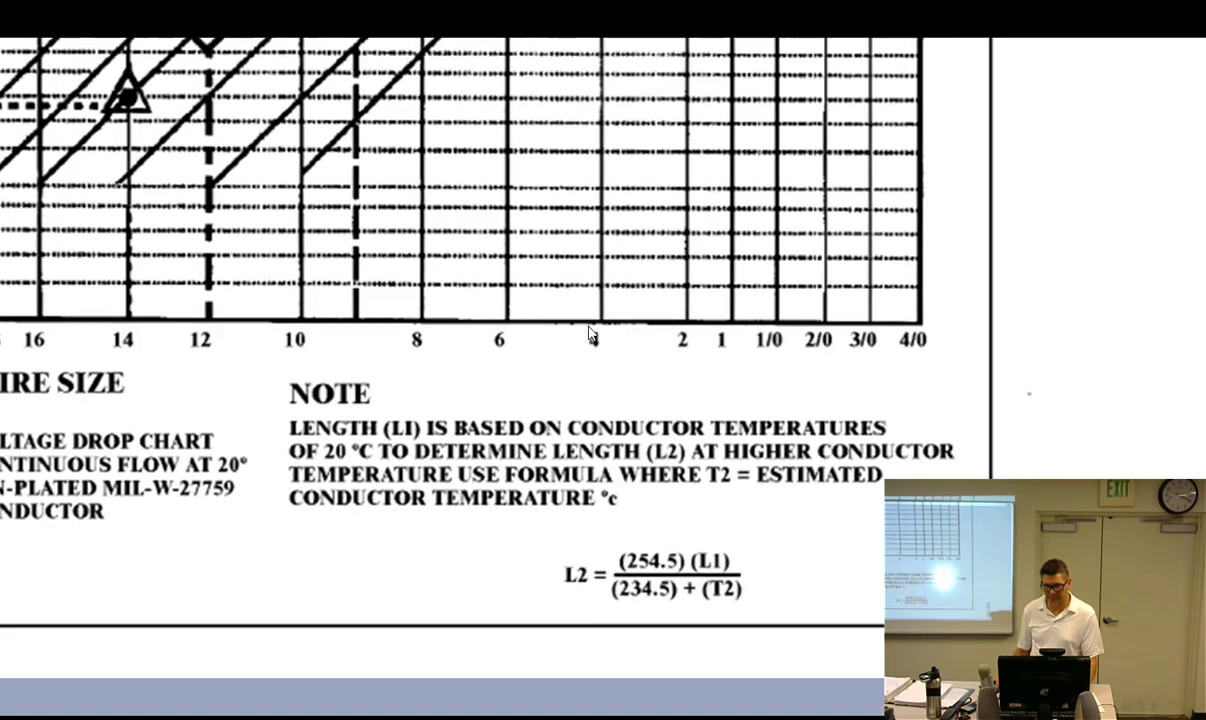
pyautogui.scroll(2, 648, 274)
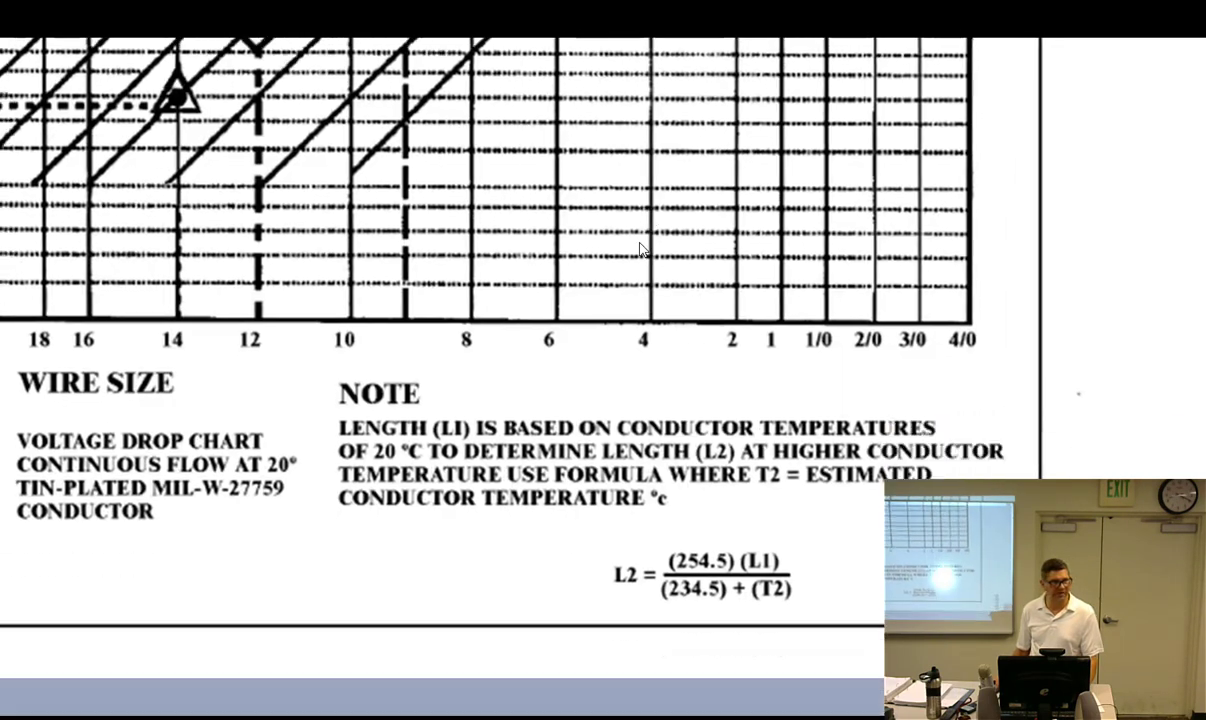
pyautogui.scroll(-2, 660, 400)
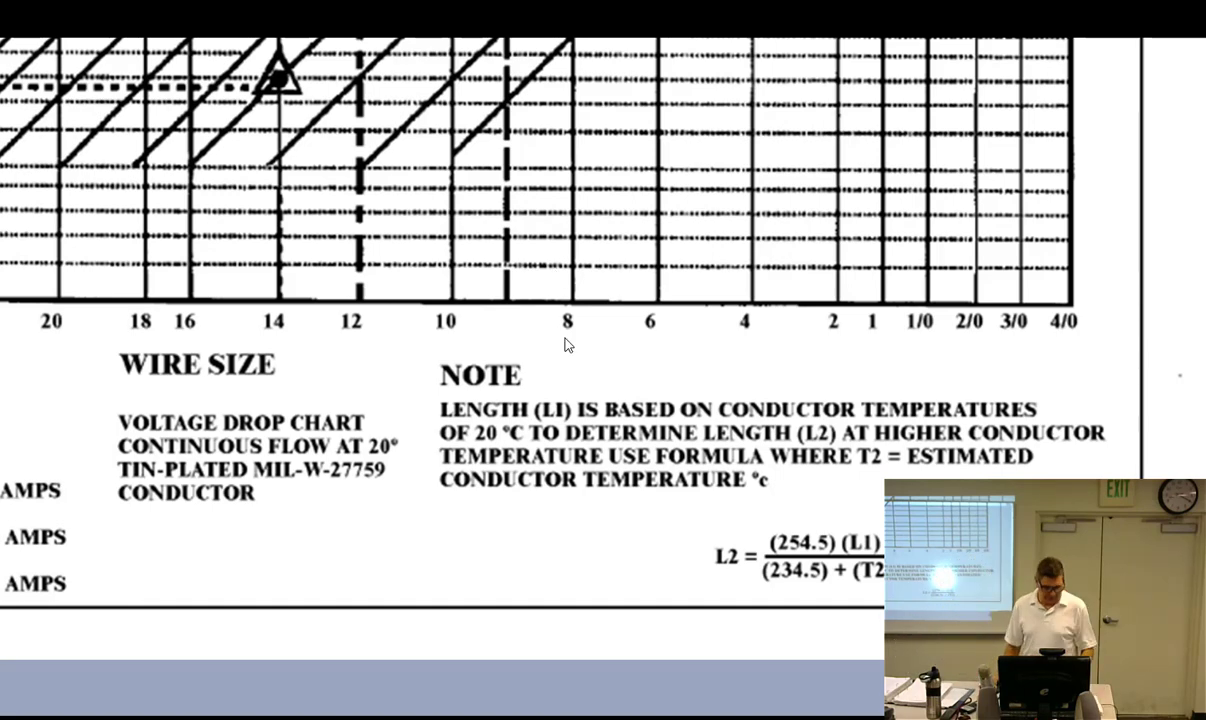
pyautogui.press('Escape')
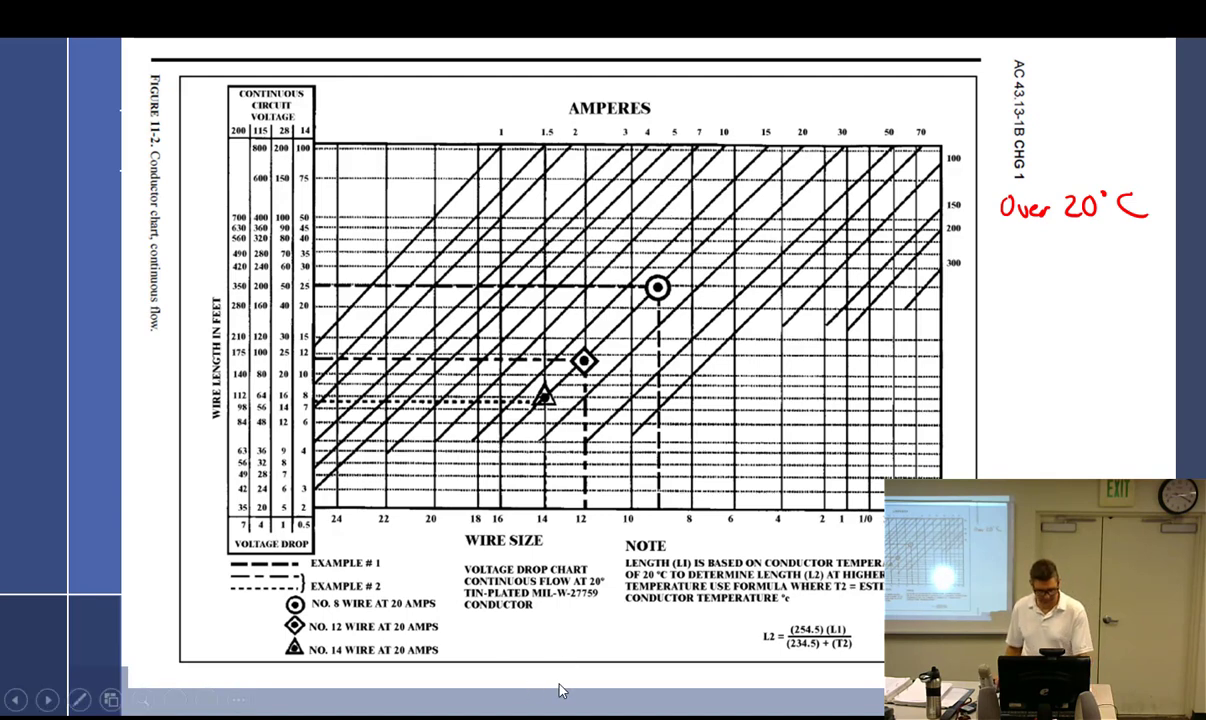
# Alt+Tab through the PowerPoint editor to show the open-windows list over the slideshow
pyautogui.hotkey('alt', 'Tab')
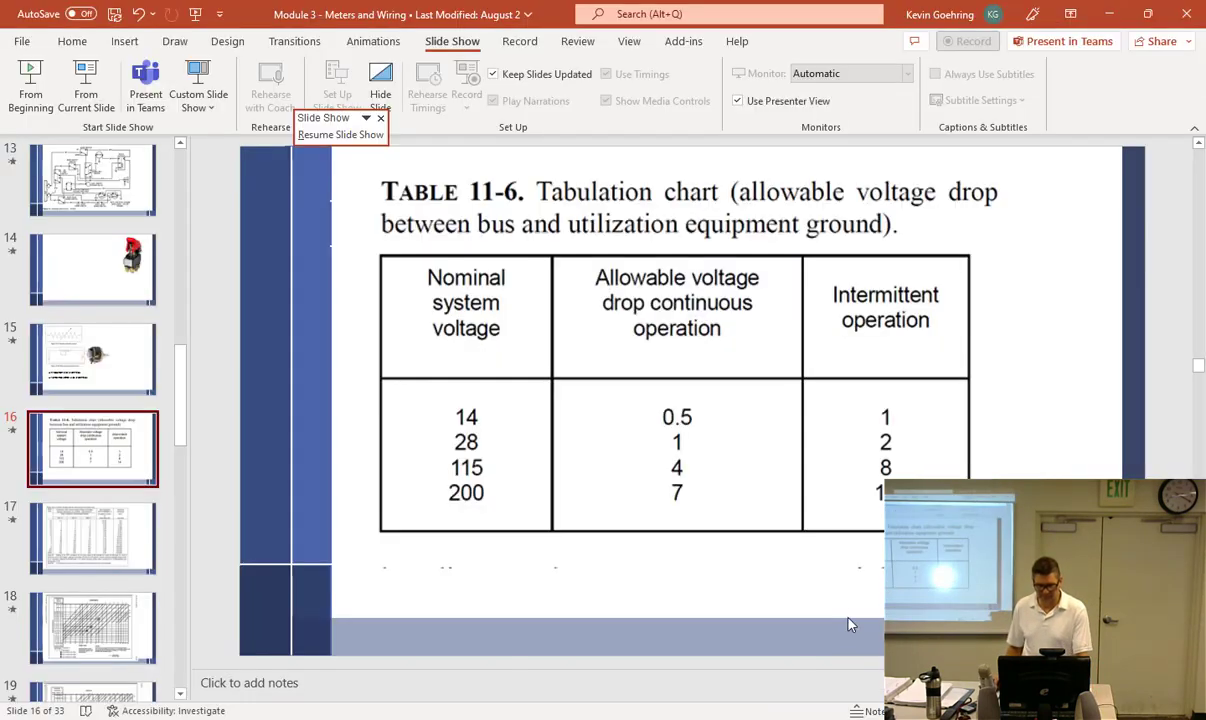
pyautogui.hotkey('alt', 'Tab')
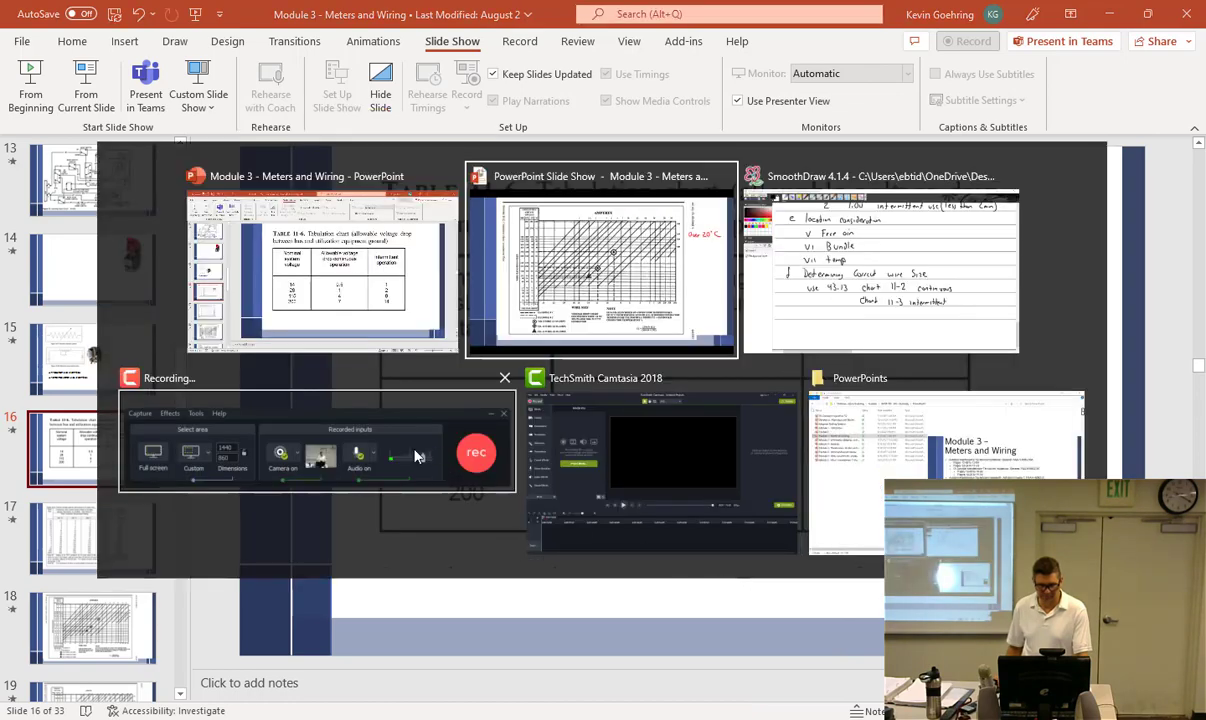
pyautogui.hotkey('alt', 'Tab')
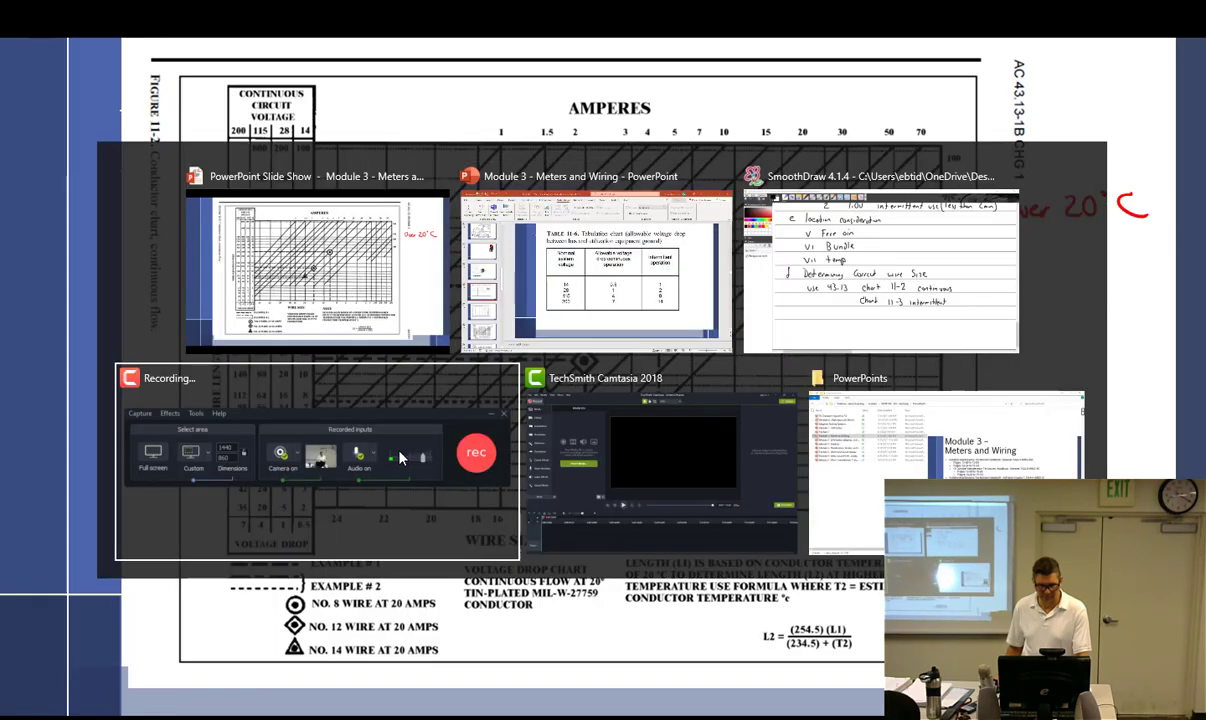